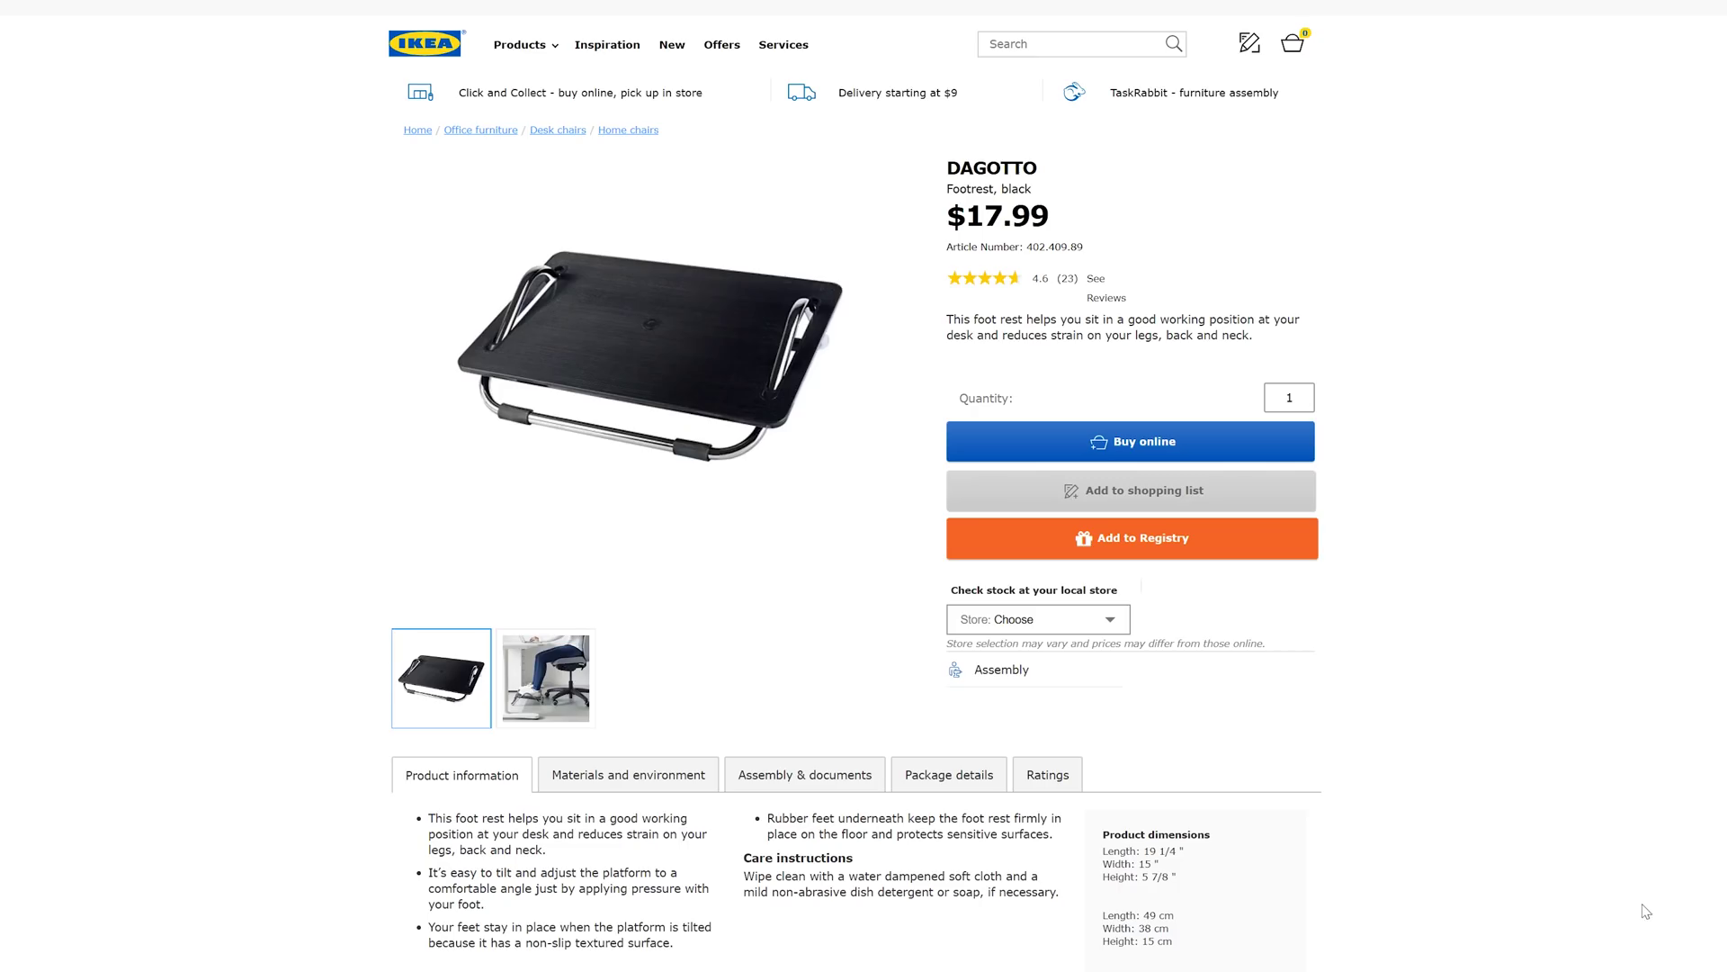
Show the DAGOTTO footrest's photo of it in use under a desk as the main image.
{"action": "left_click", "coordinate": [555, 703]}
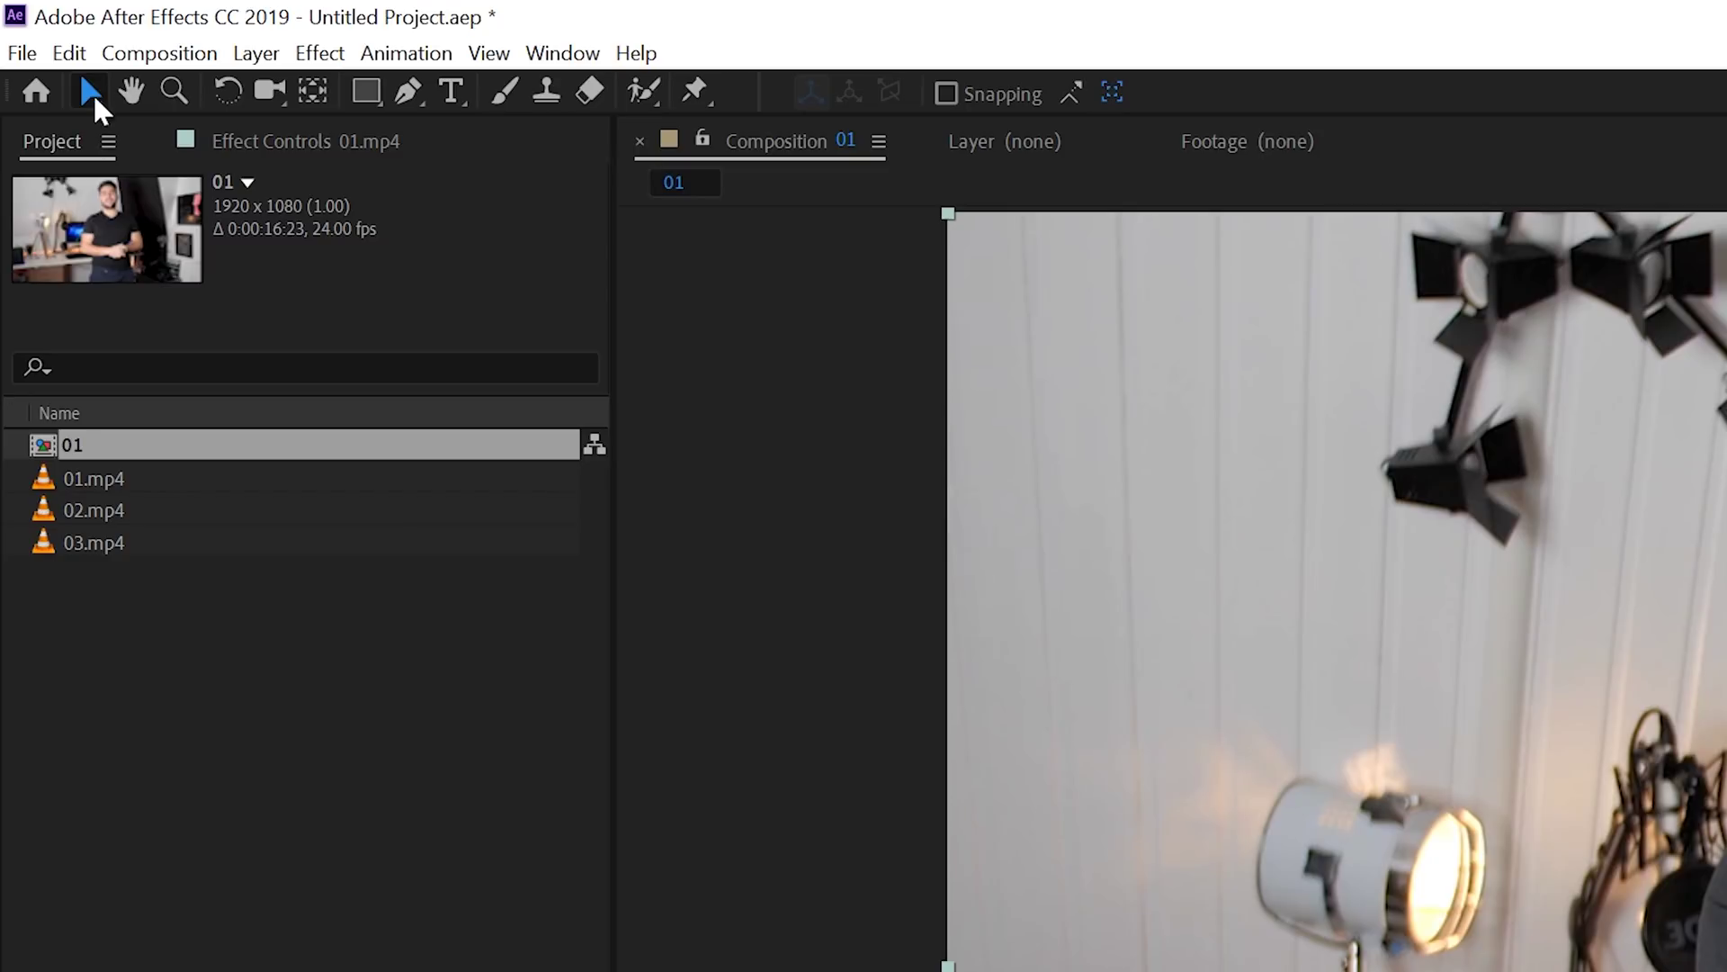
Duplicate the footage layer and open it in the Layer panel with the Roto Brush.
{"action": "left_click", "coordinate": [70, 54]}
{"action": "left_click", "coordinate": [162, 452]}
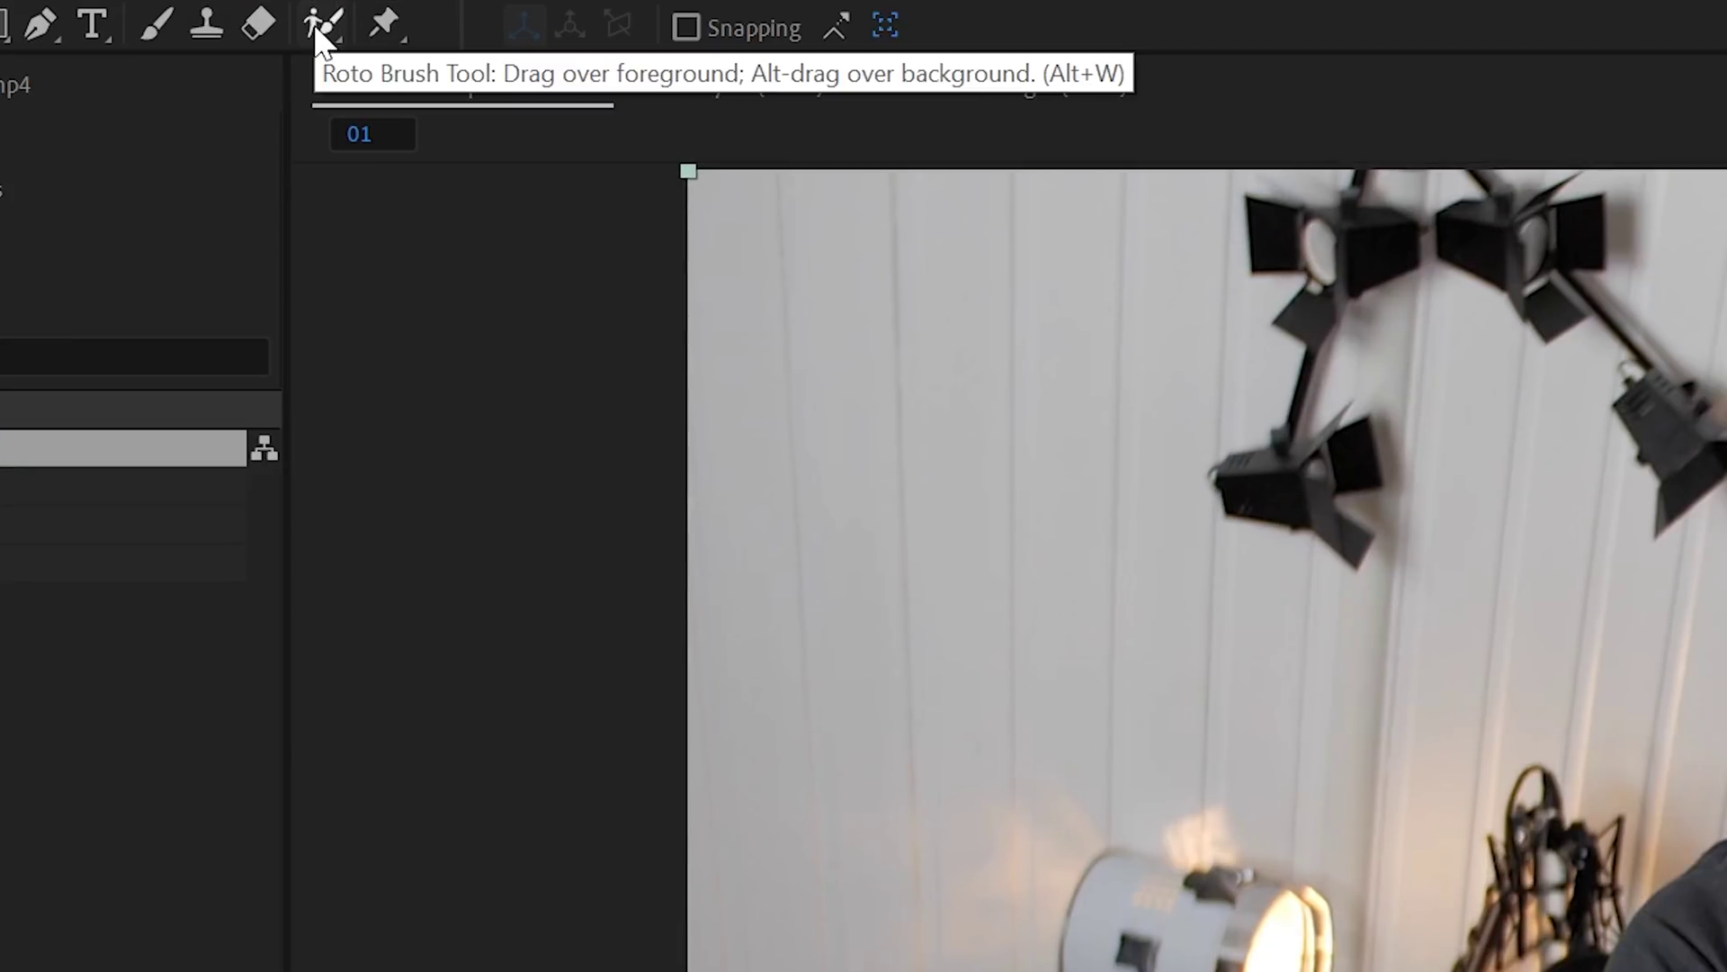
{"action": "left_click", "coordinate": [319, 27]}
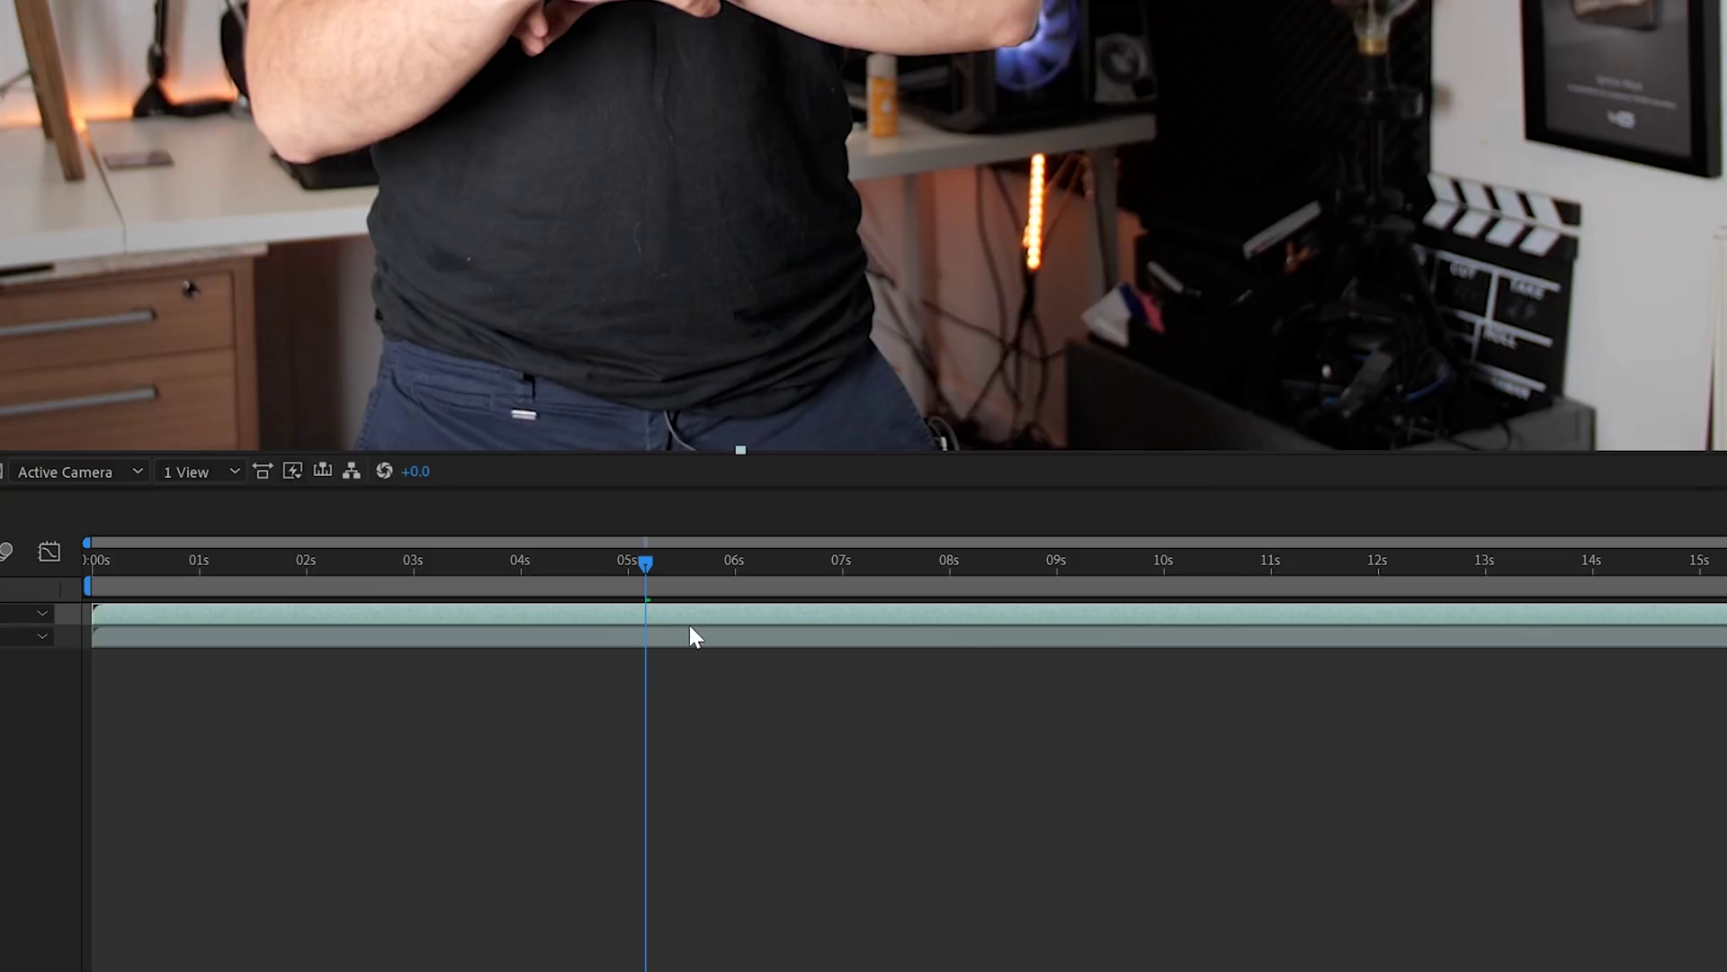
{"action": "double_click", "coordinate": [680, 611]}
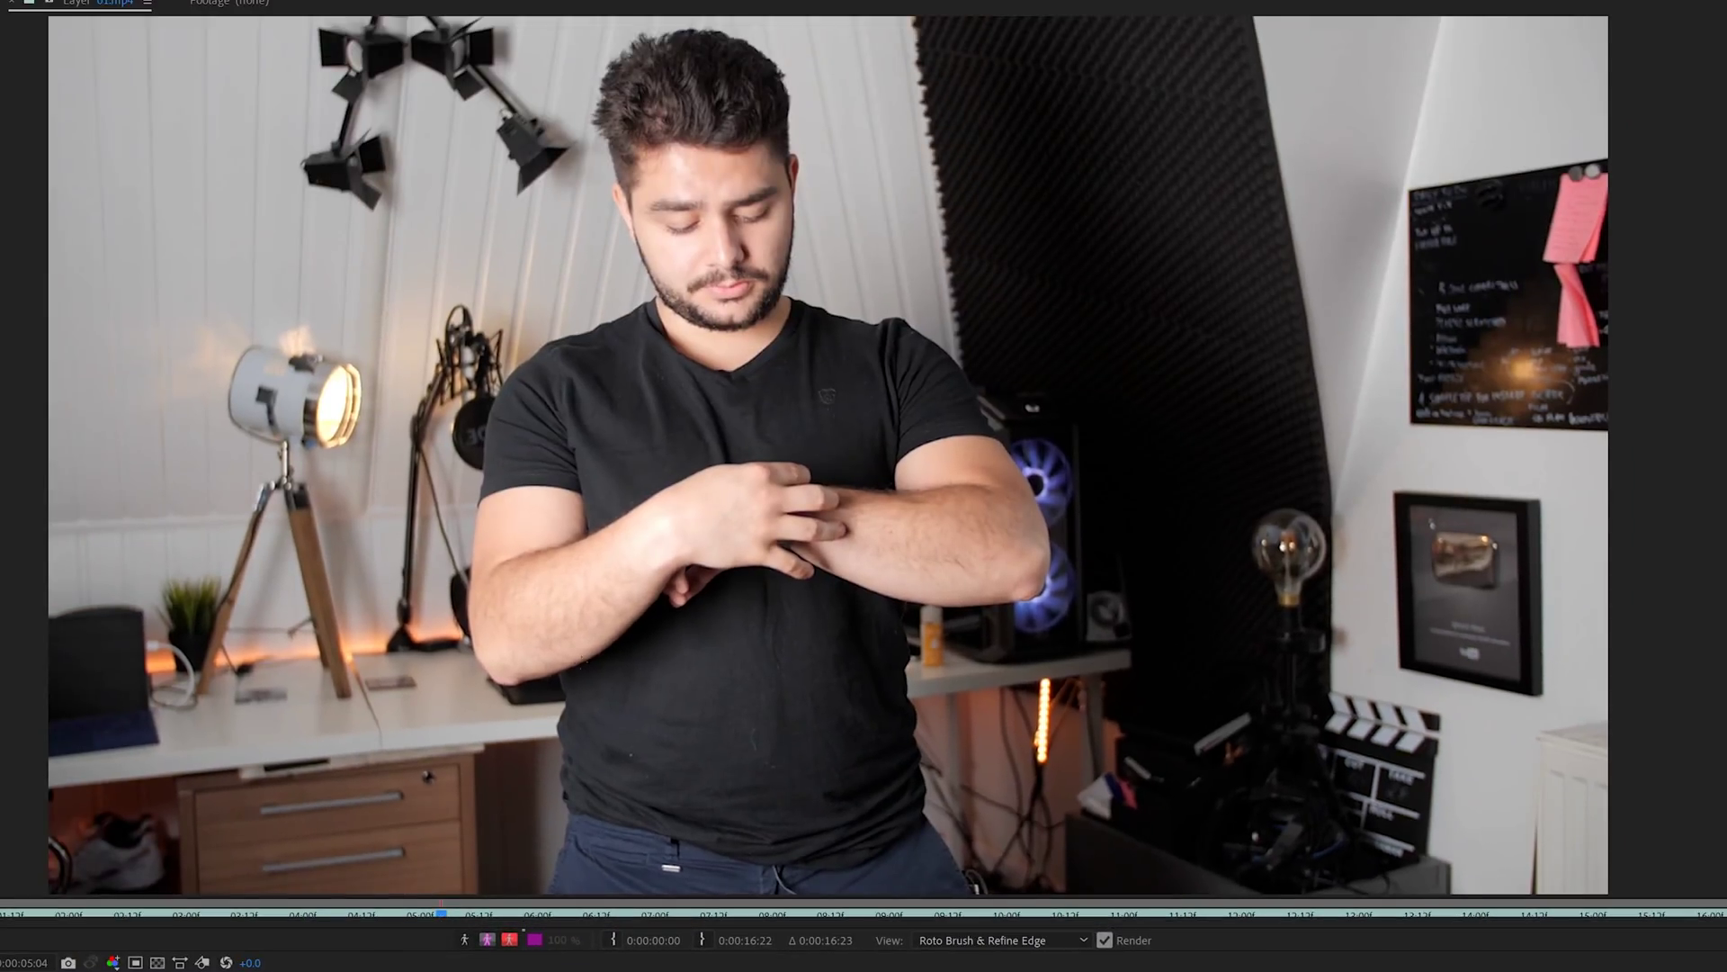
Paint the man from his legs up to his head as foreground, subtracting the lower-left desk area.
{"action": "left_click_drag", "start_coordinate": [574, 868], "coordinate": [574, 620]}
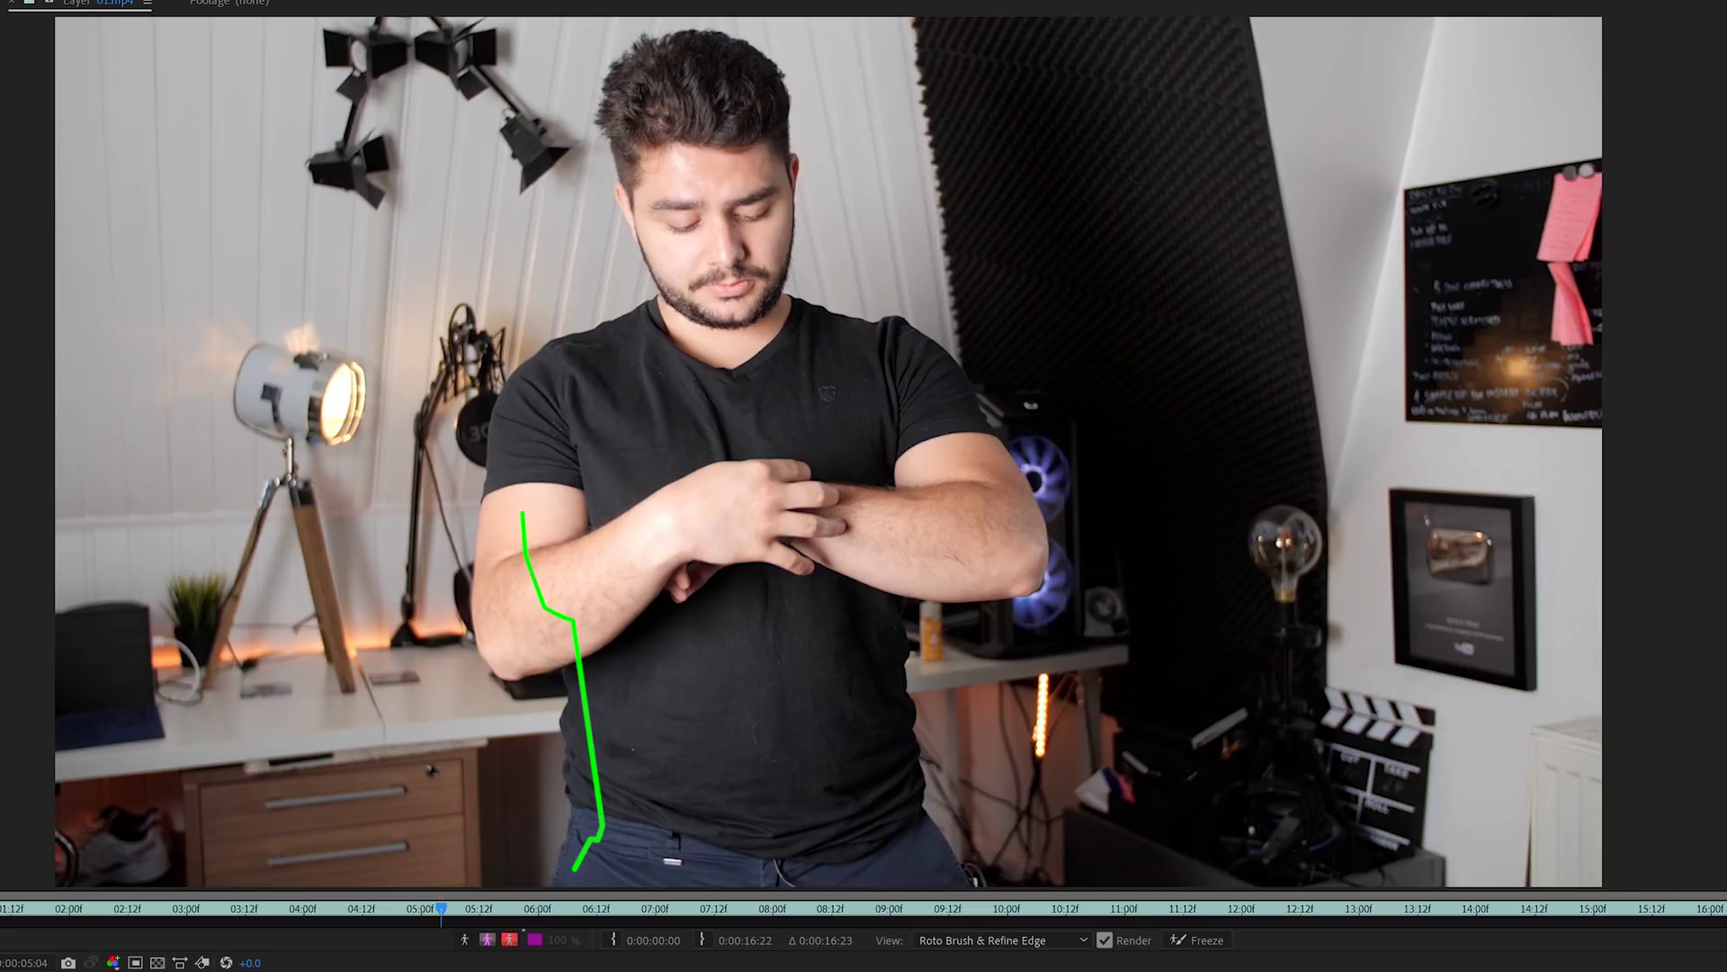
{"action": "left_click_drag", "start_coordinate": [720, 320], "coordinate": [725, 220]}
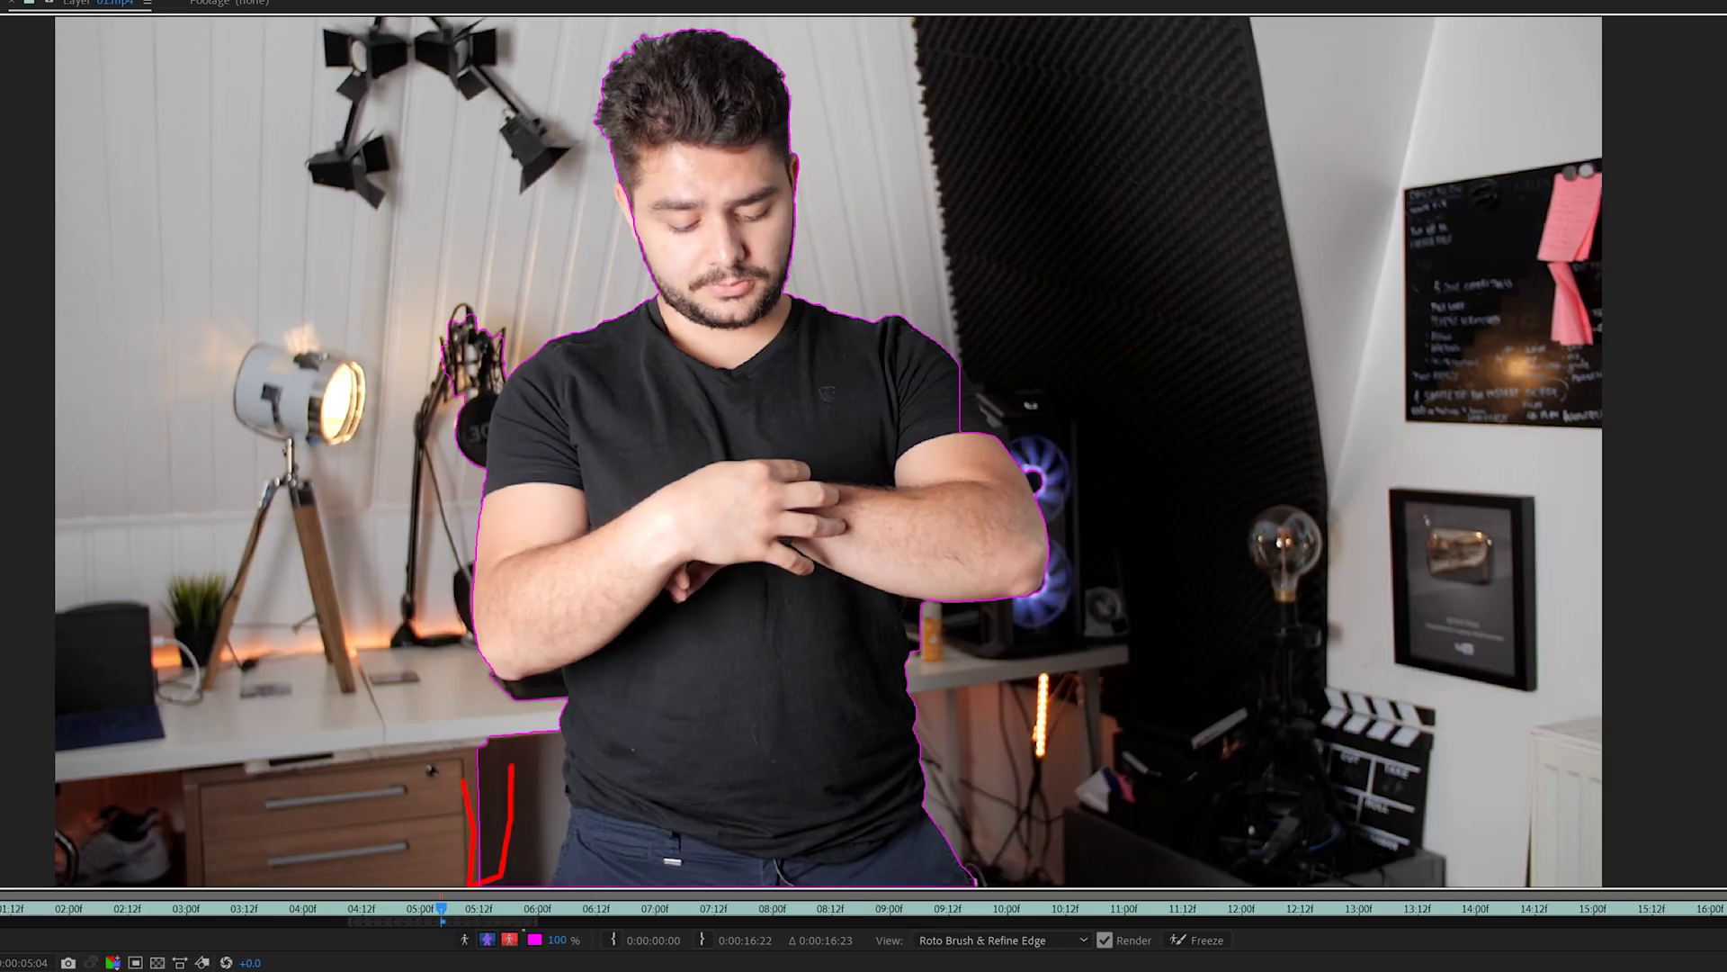
{"action": "left_click_drag", "start_coordinate": [513, 767], "coordinate": [513, 767]}
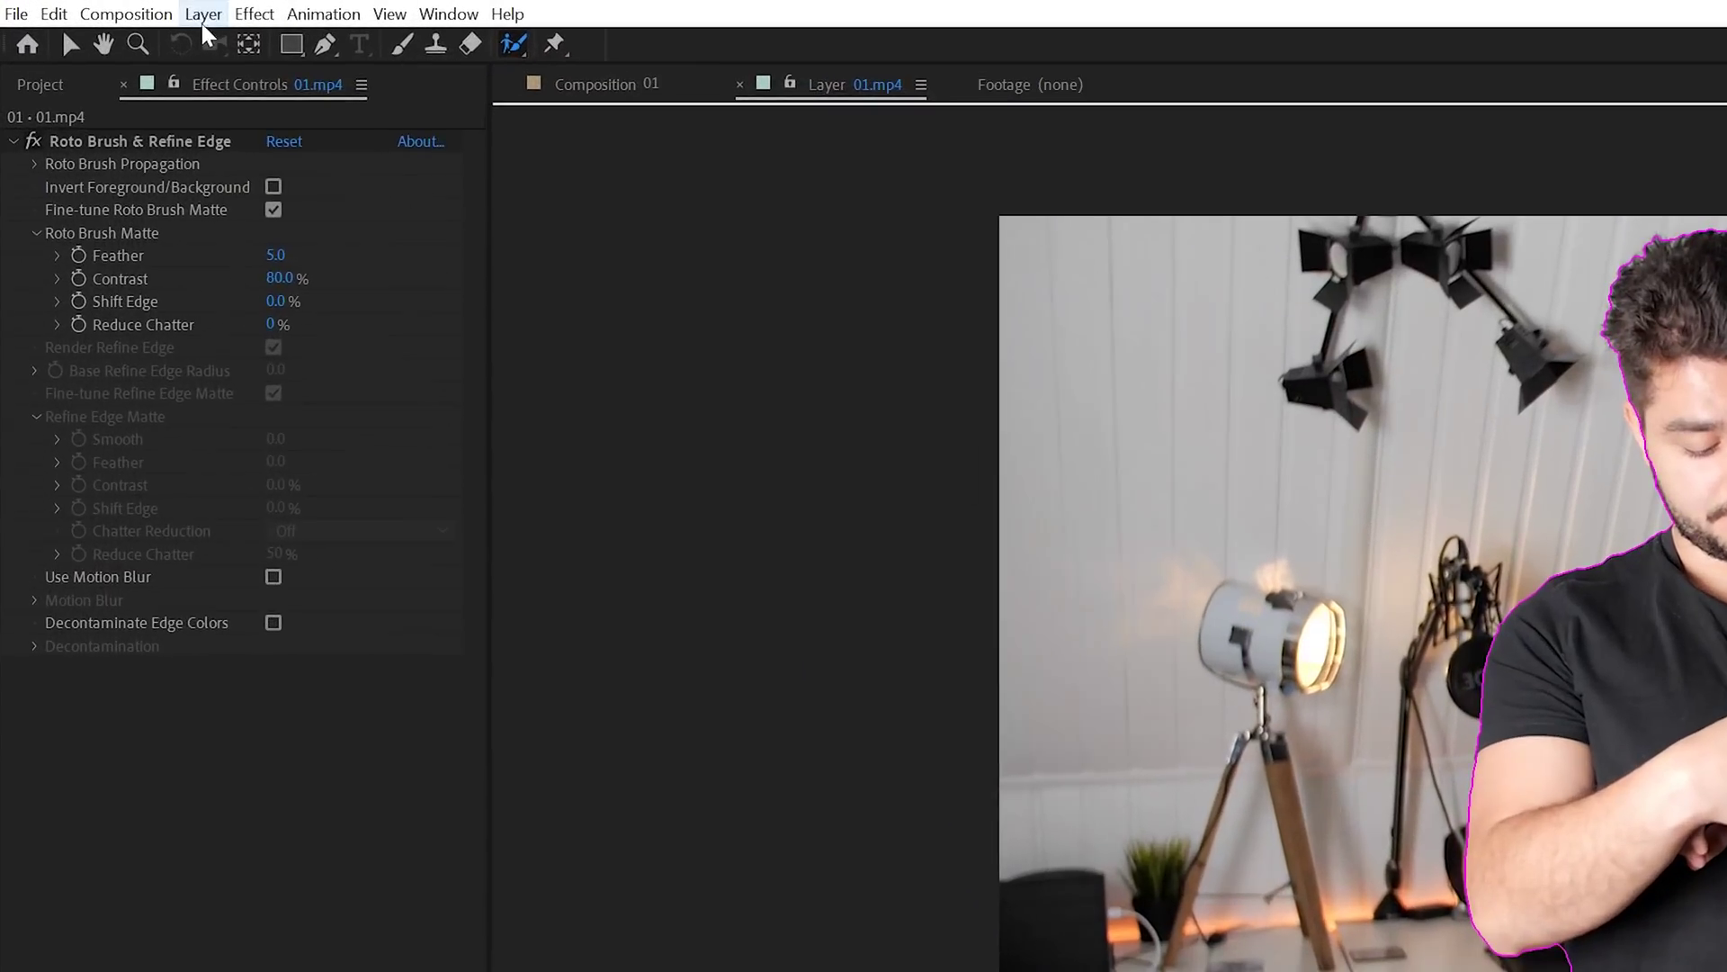
Pre-compose the rotoscoped layer into 'Roto' with all attributes moved, then bring up its layer options.
{"action": "left_click", "coordinate": [102, 21]}
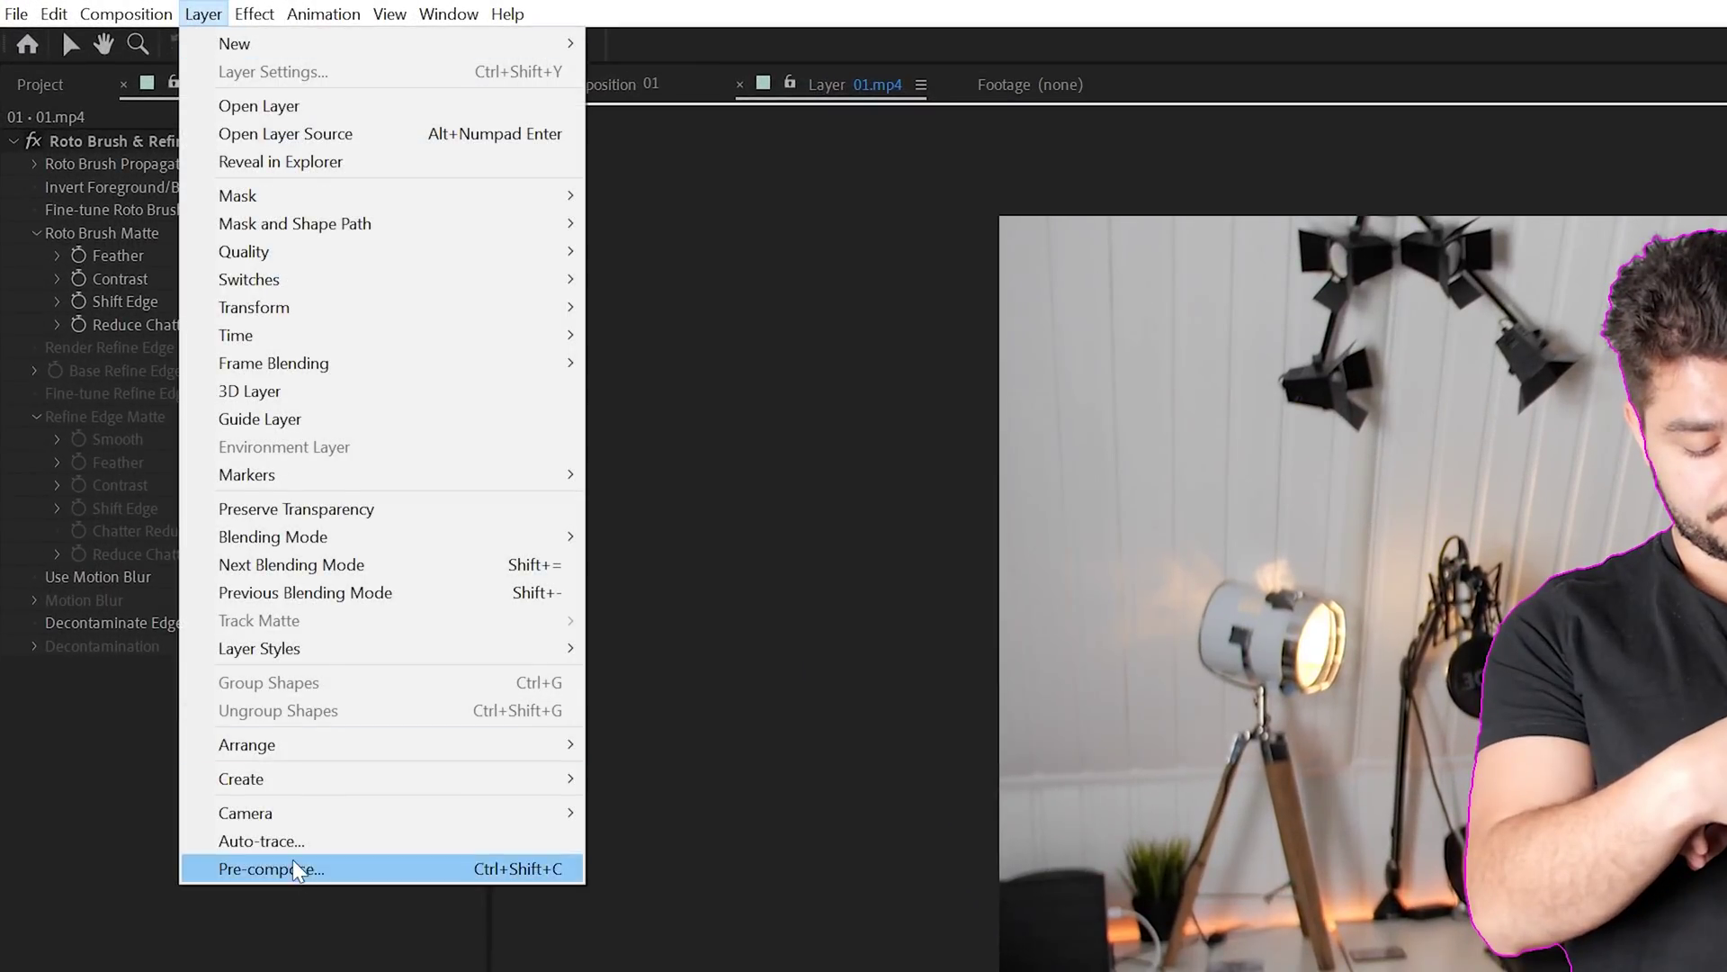
{"action": "left_click", "coordinate": [270, 868]}
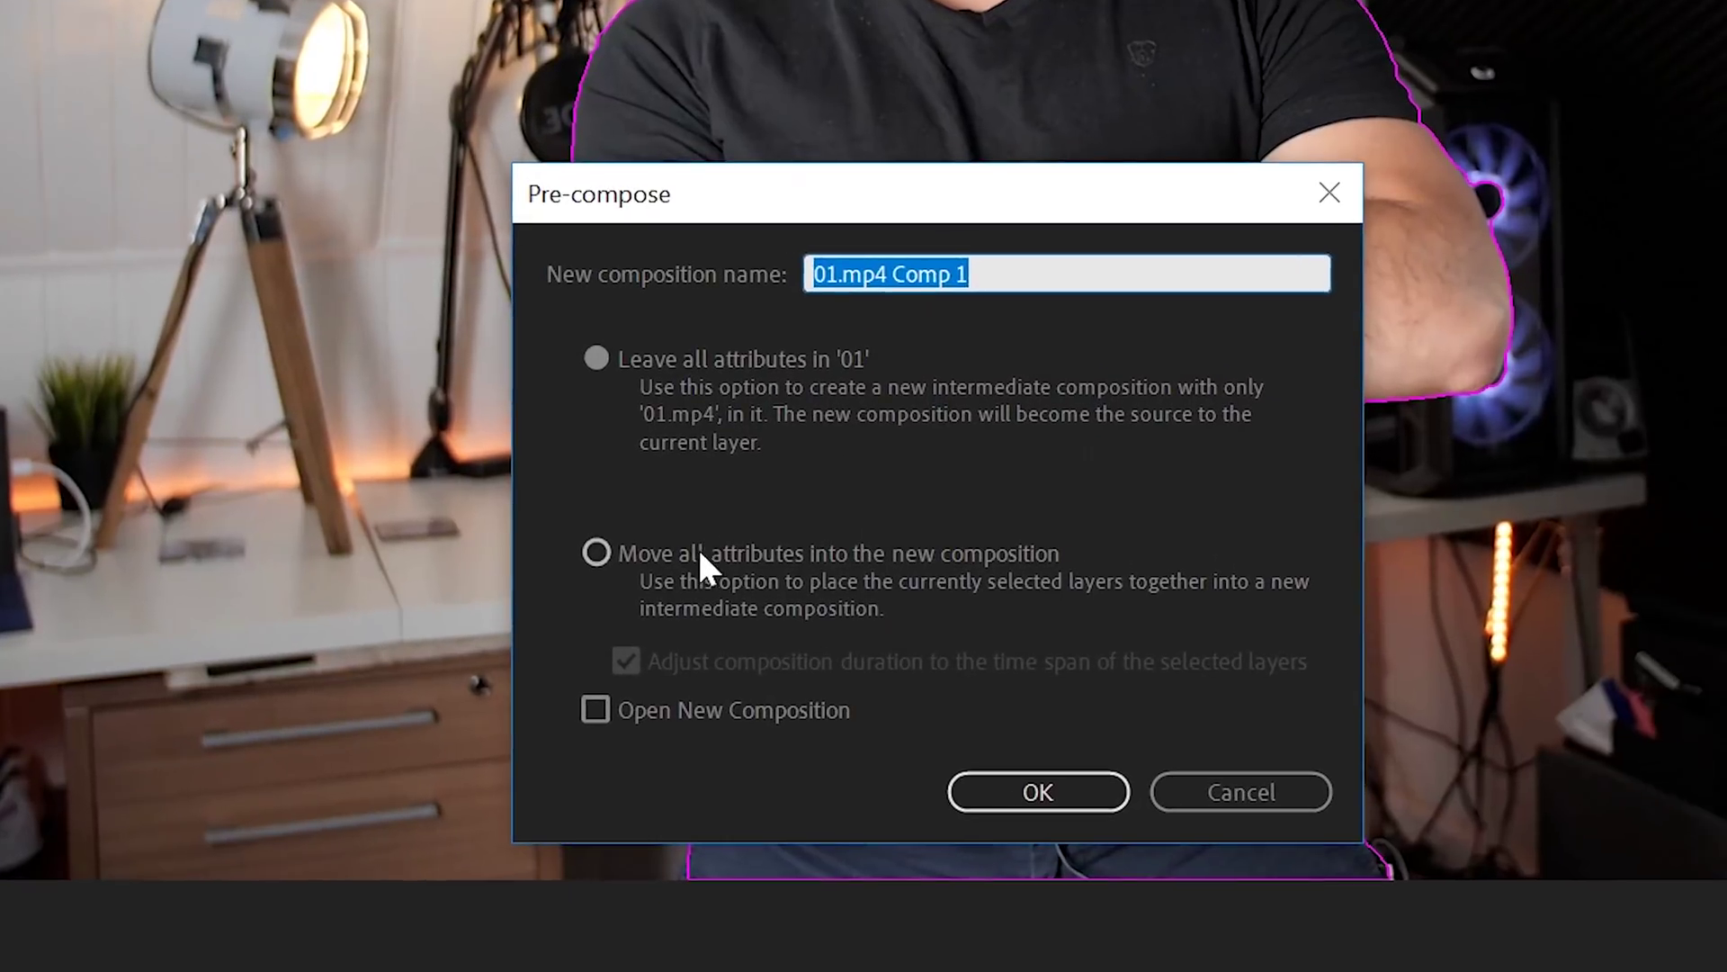
{"action": "left_click", "coordinate": [698, 551]}
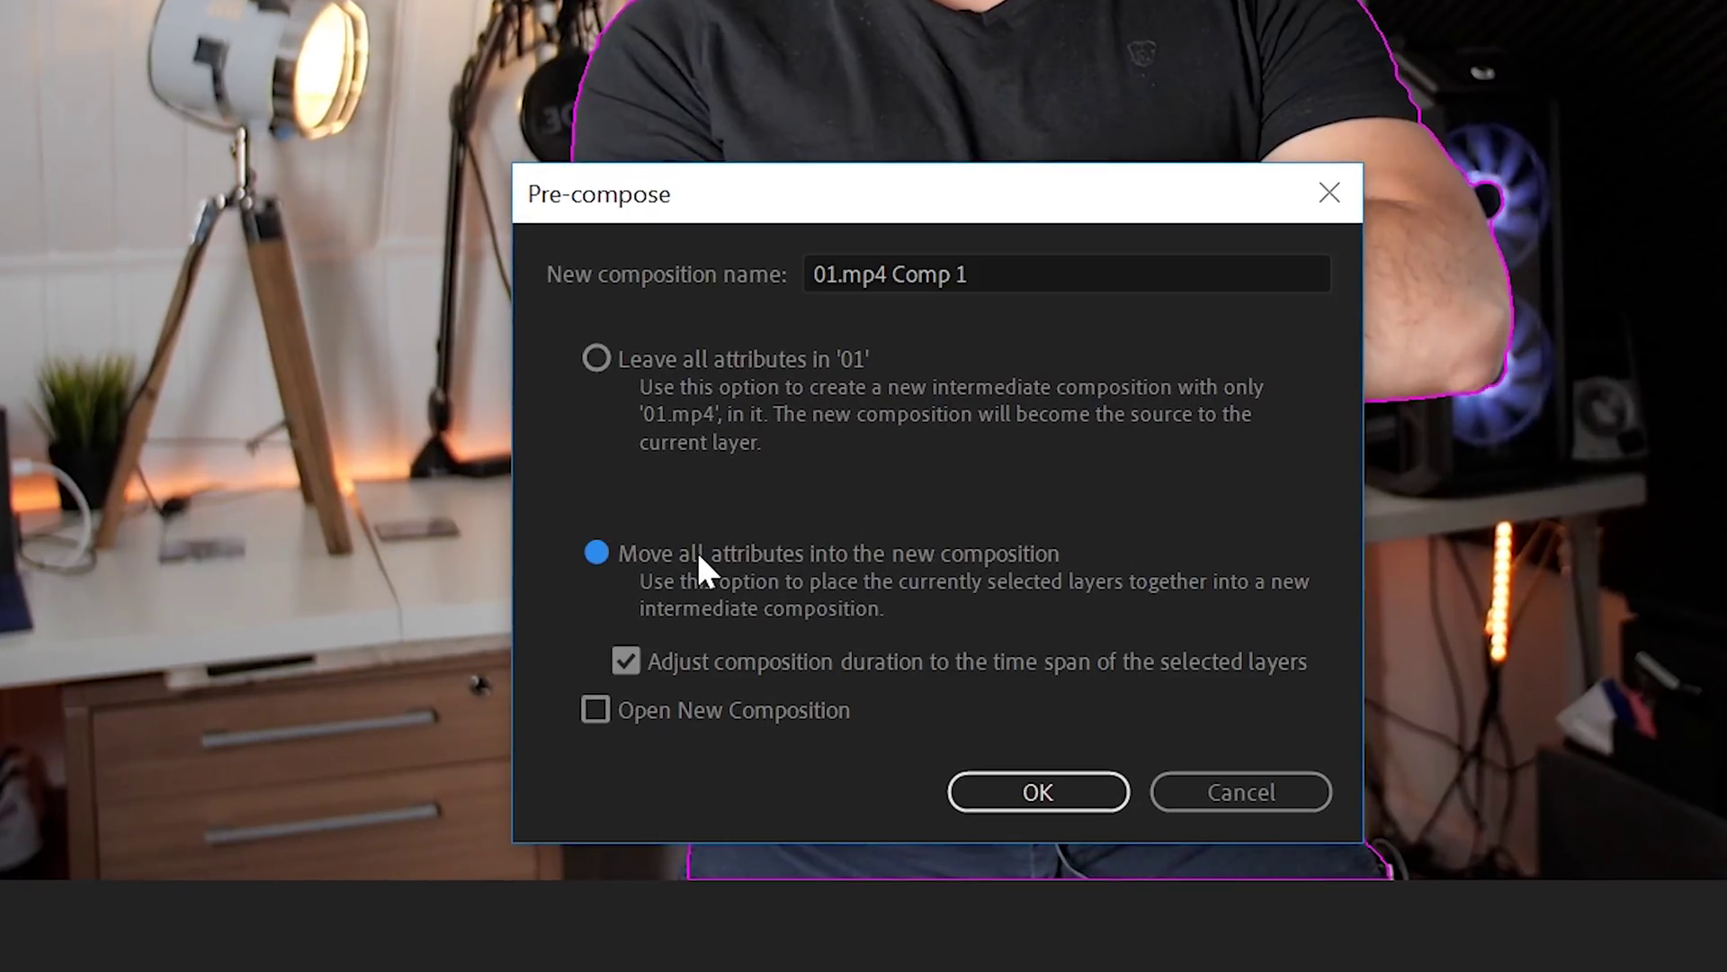
{"action": "left_click", "coordinate": [1029, 270]}
{"action": "type", "text": "Roto"}
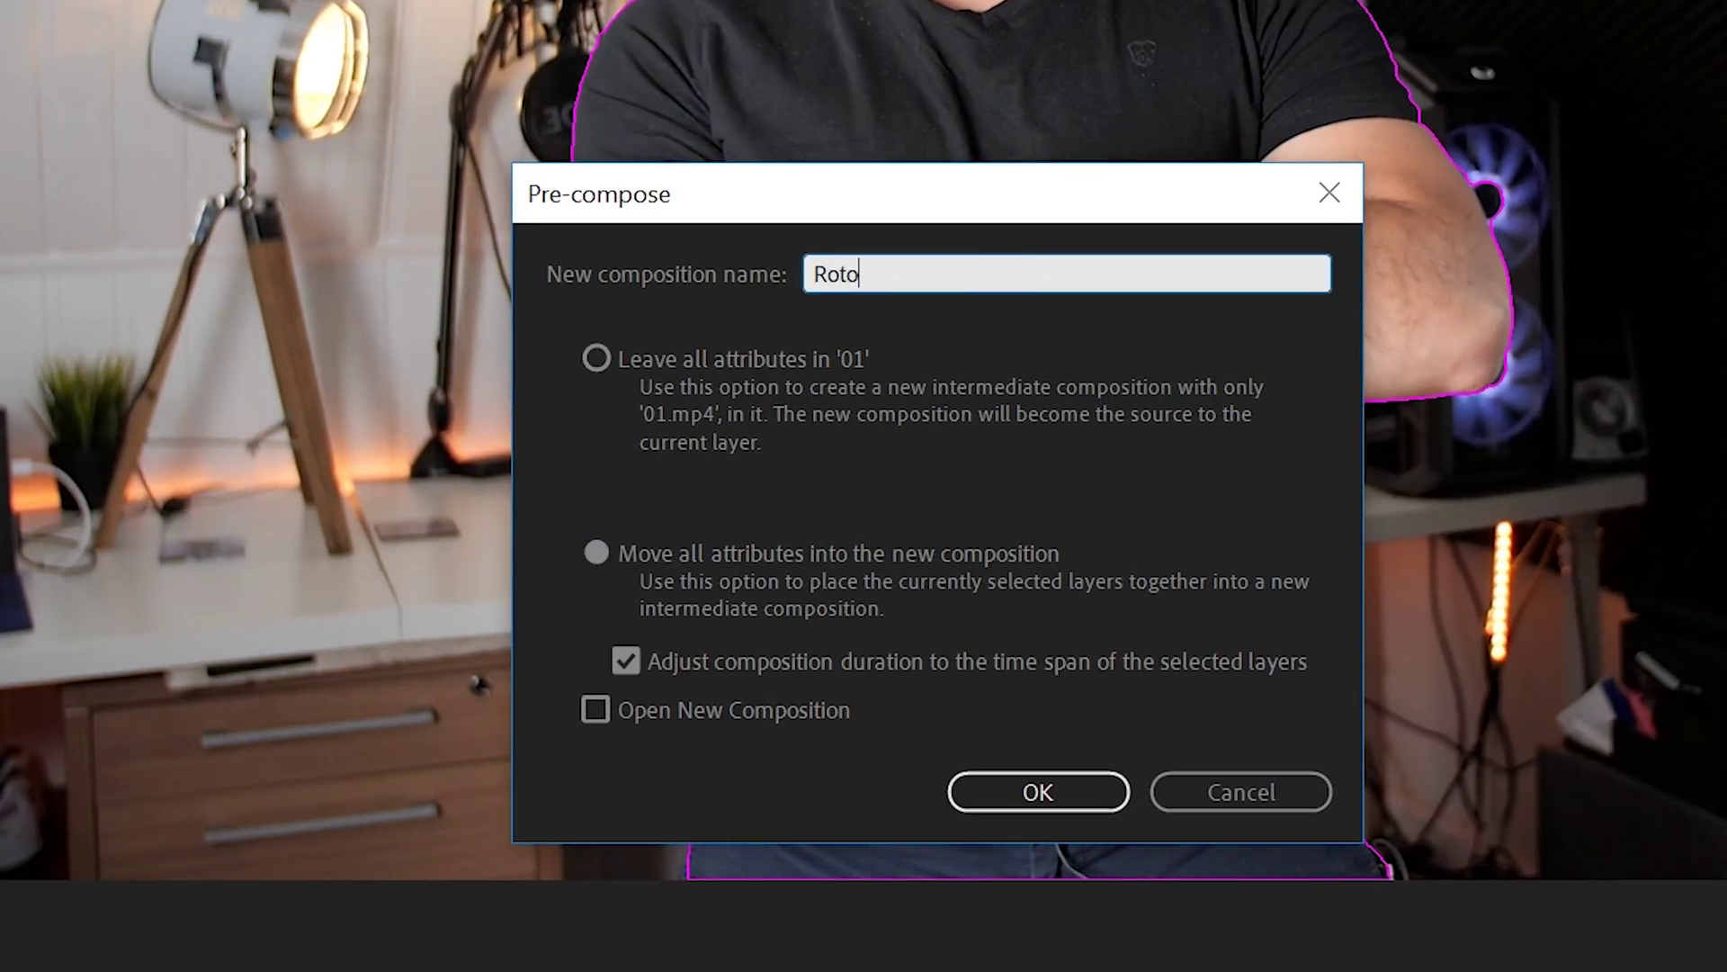
{"action": "key", "text": "Return"}
{"action": "right_click", "coordinate": [871, 419]}
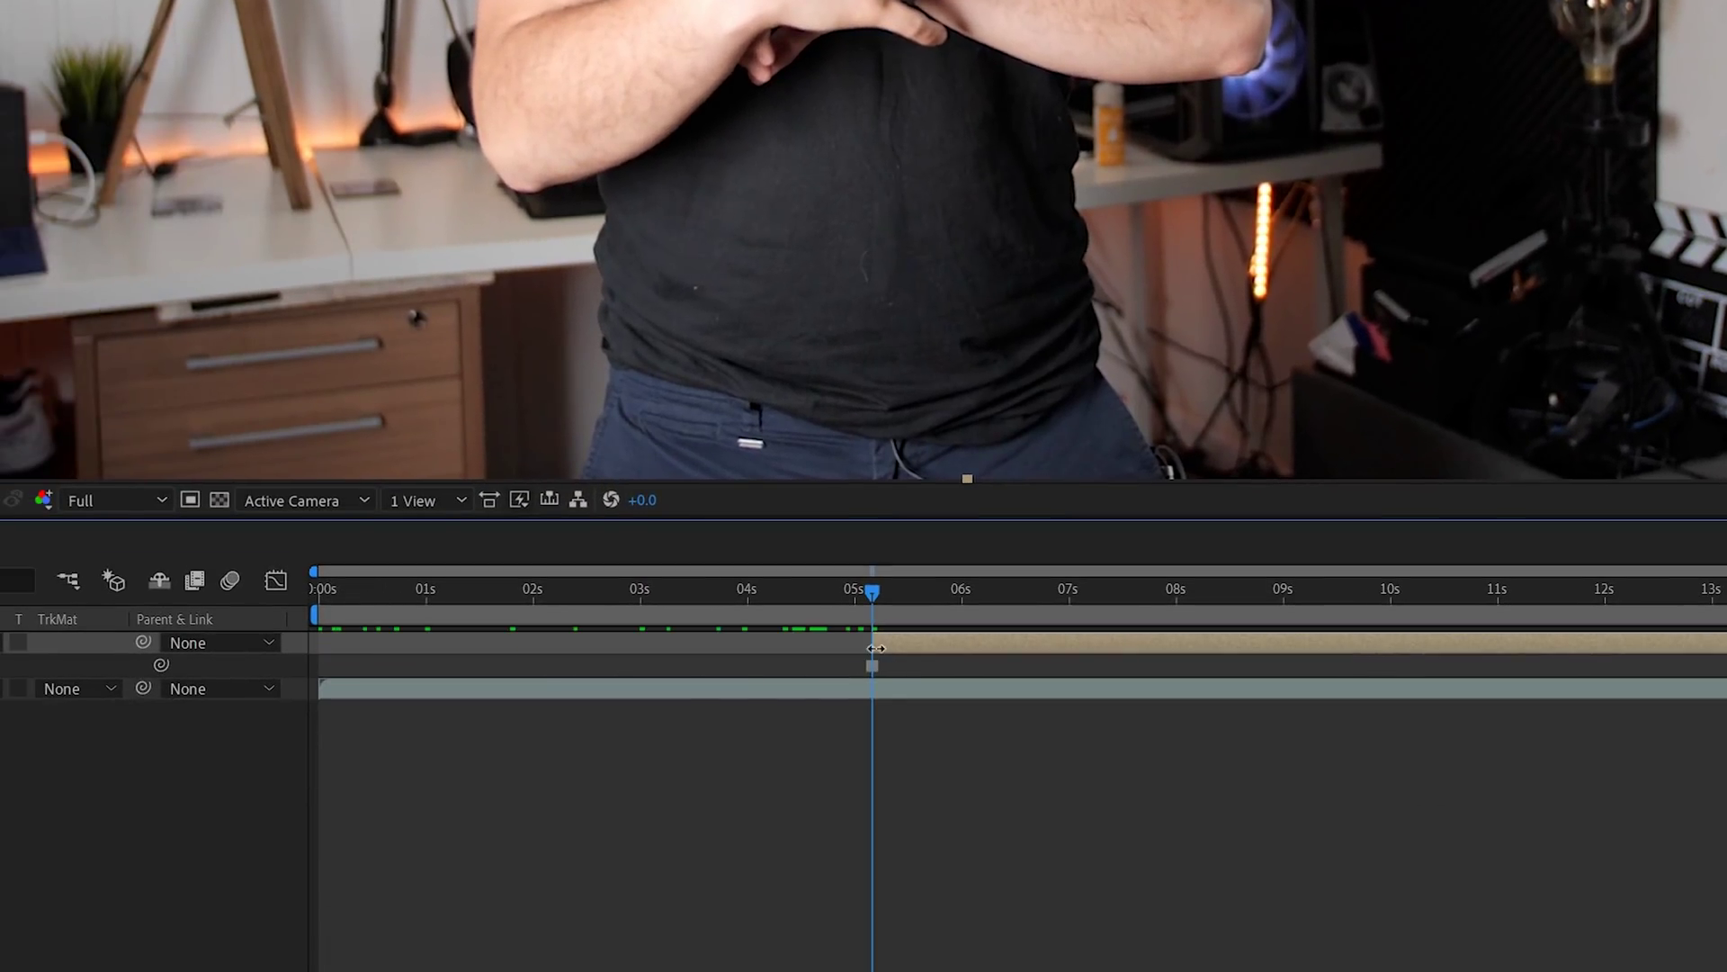
Duplicate the 01.mp4 background layer and trim the copy to end at 5 seconds.
{"action": "left_click", "coordinate": [891, 693]}
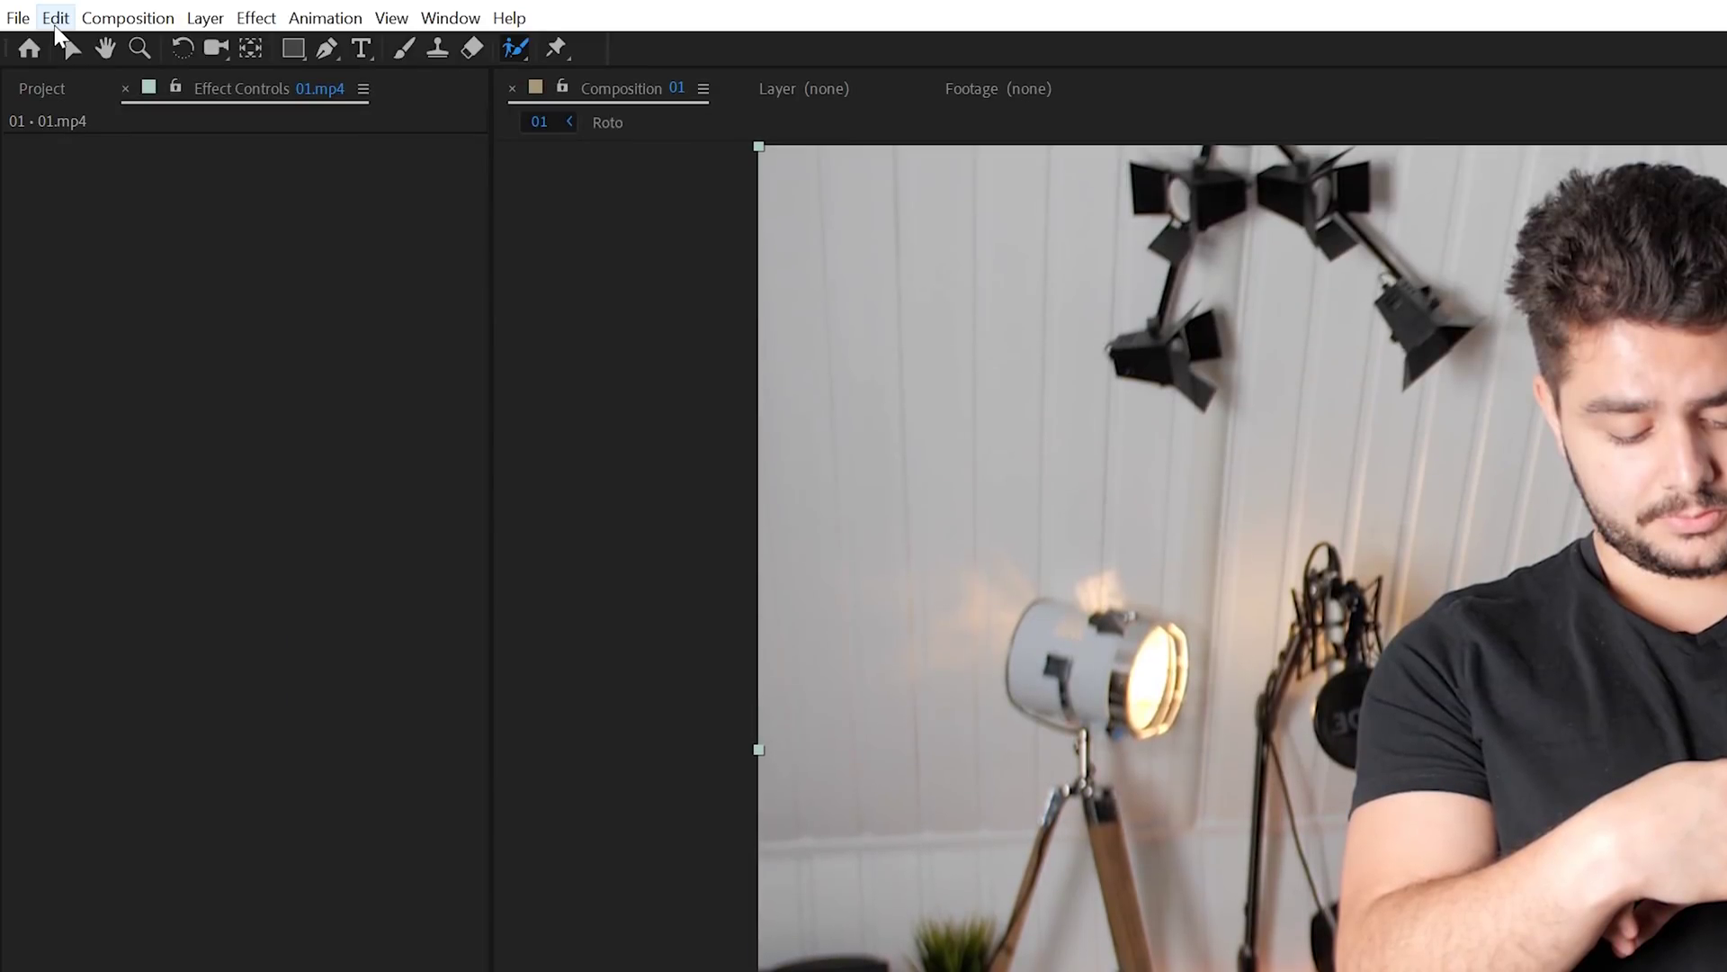
{"action": "left_click", "coordinate": [54, 25]}
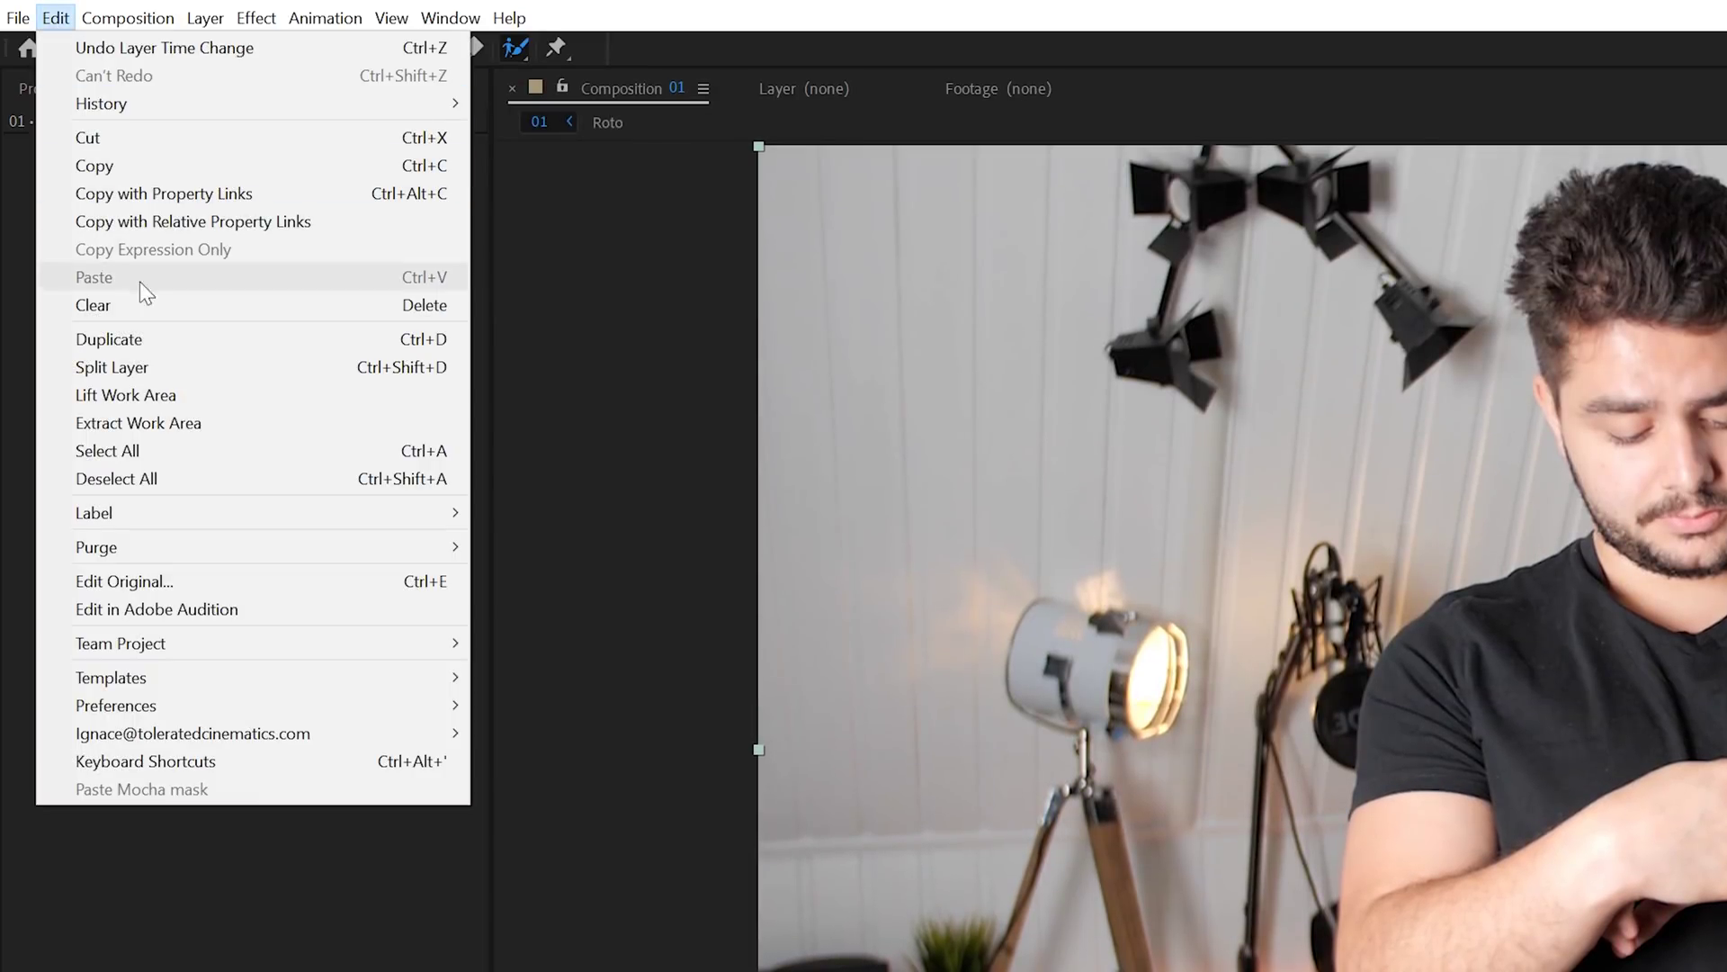
{"action": "left_click", "coordinate": [138, 339]}
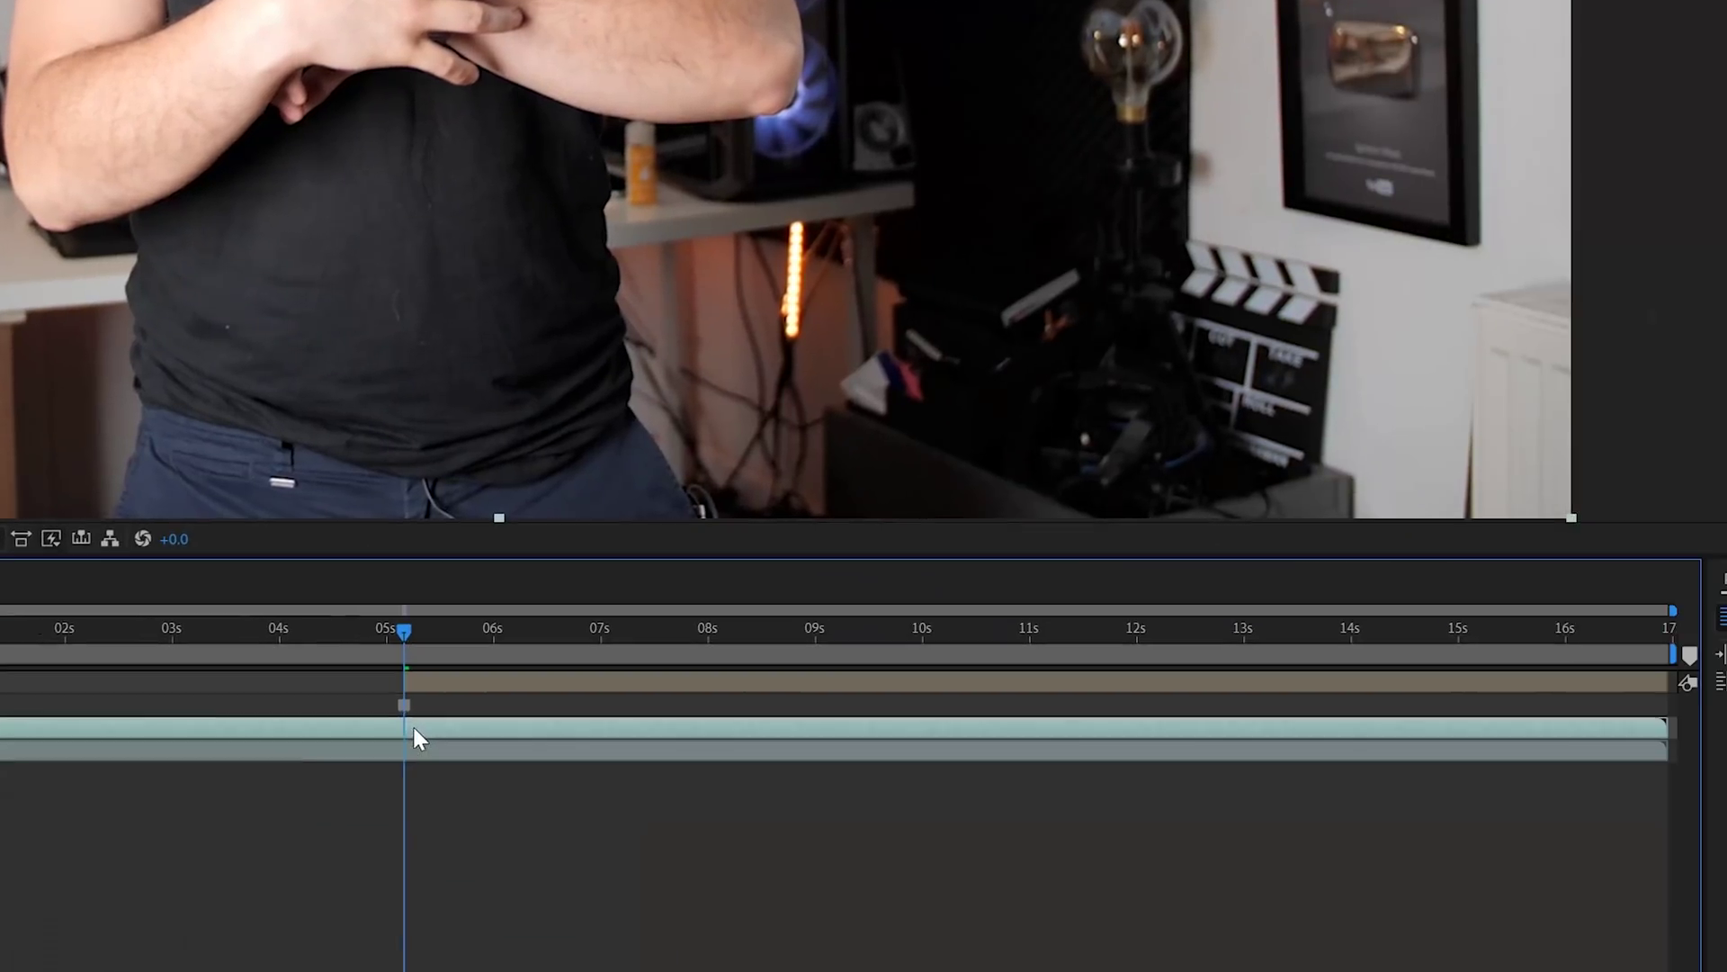
{"action": "left_click_drag", "start_coordinate": [1620, 718], "coordinate": [423, 729]}
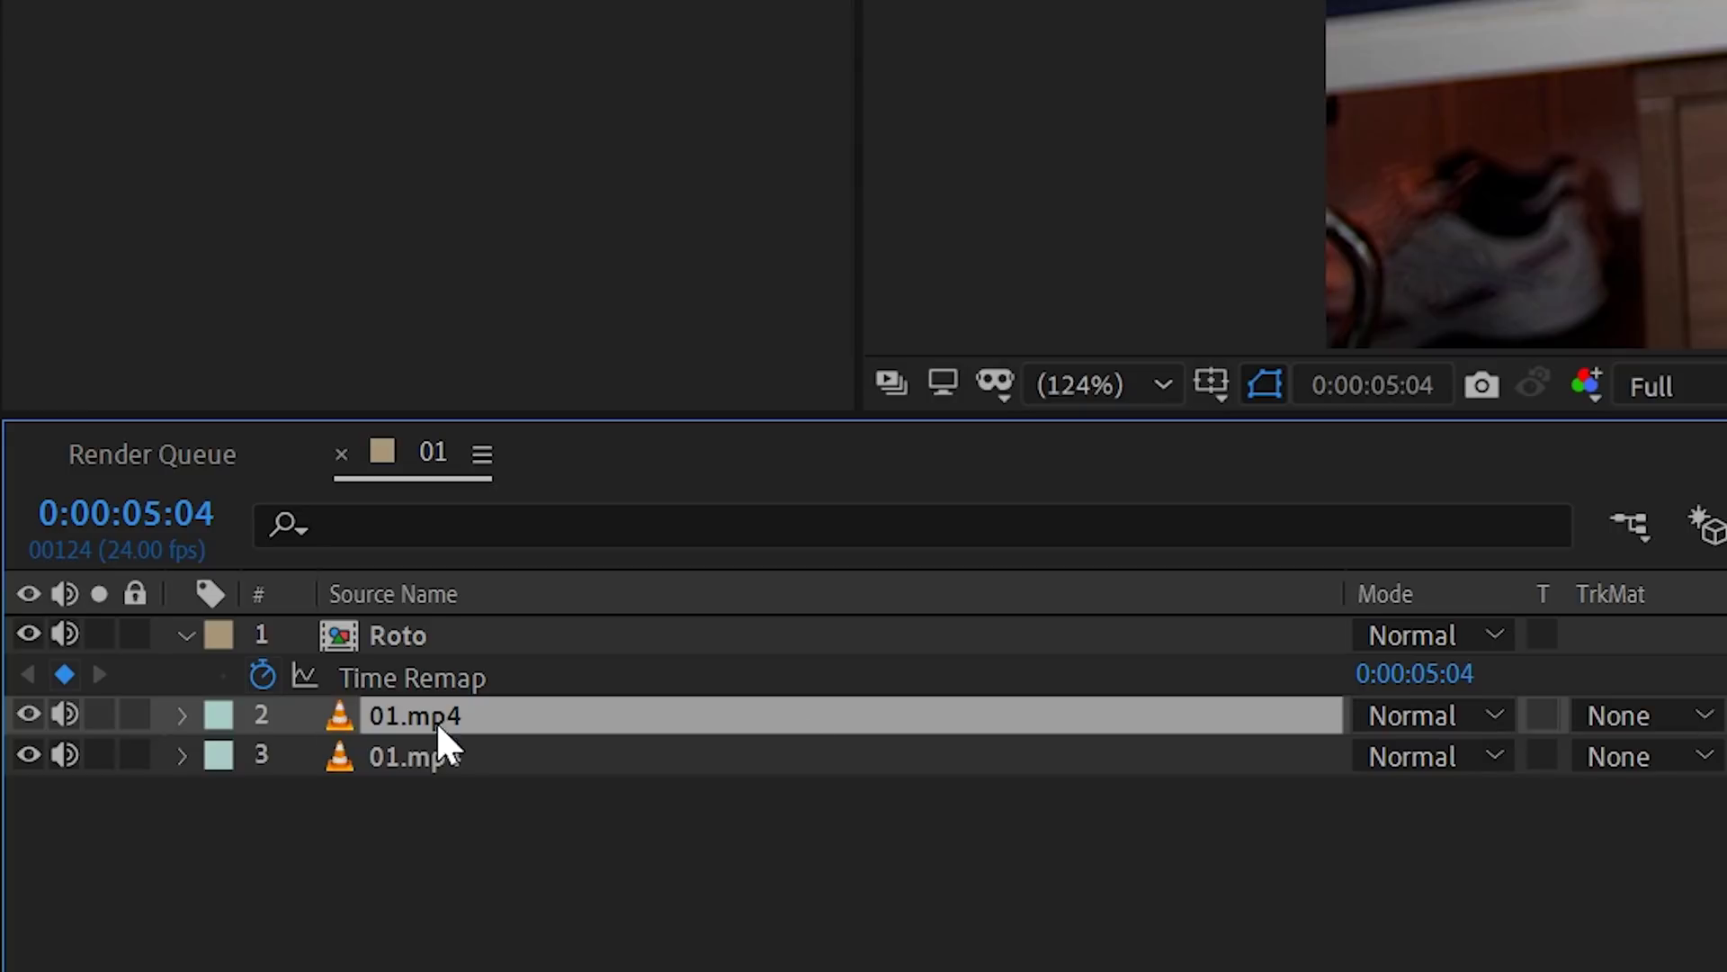
Freeze the bottom 01.mp4 layer on the empty-room frame at 0:00:15:07.
{"action": "left_click", "coordinate": [98, 754]}
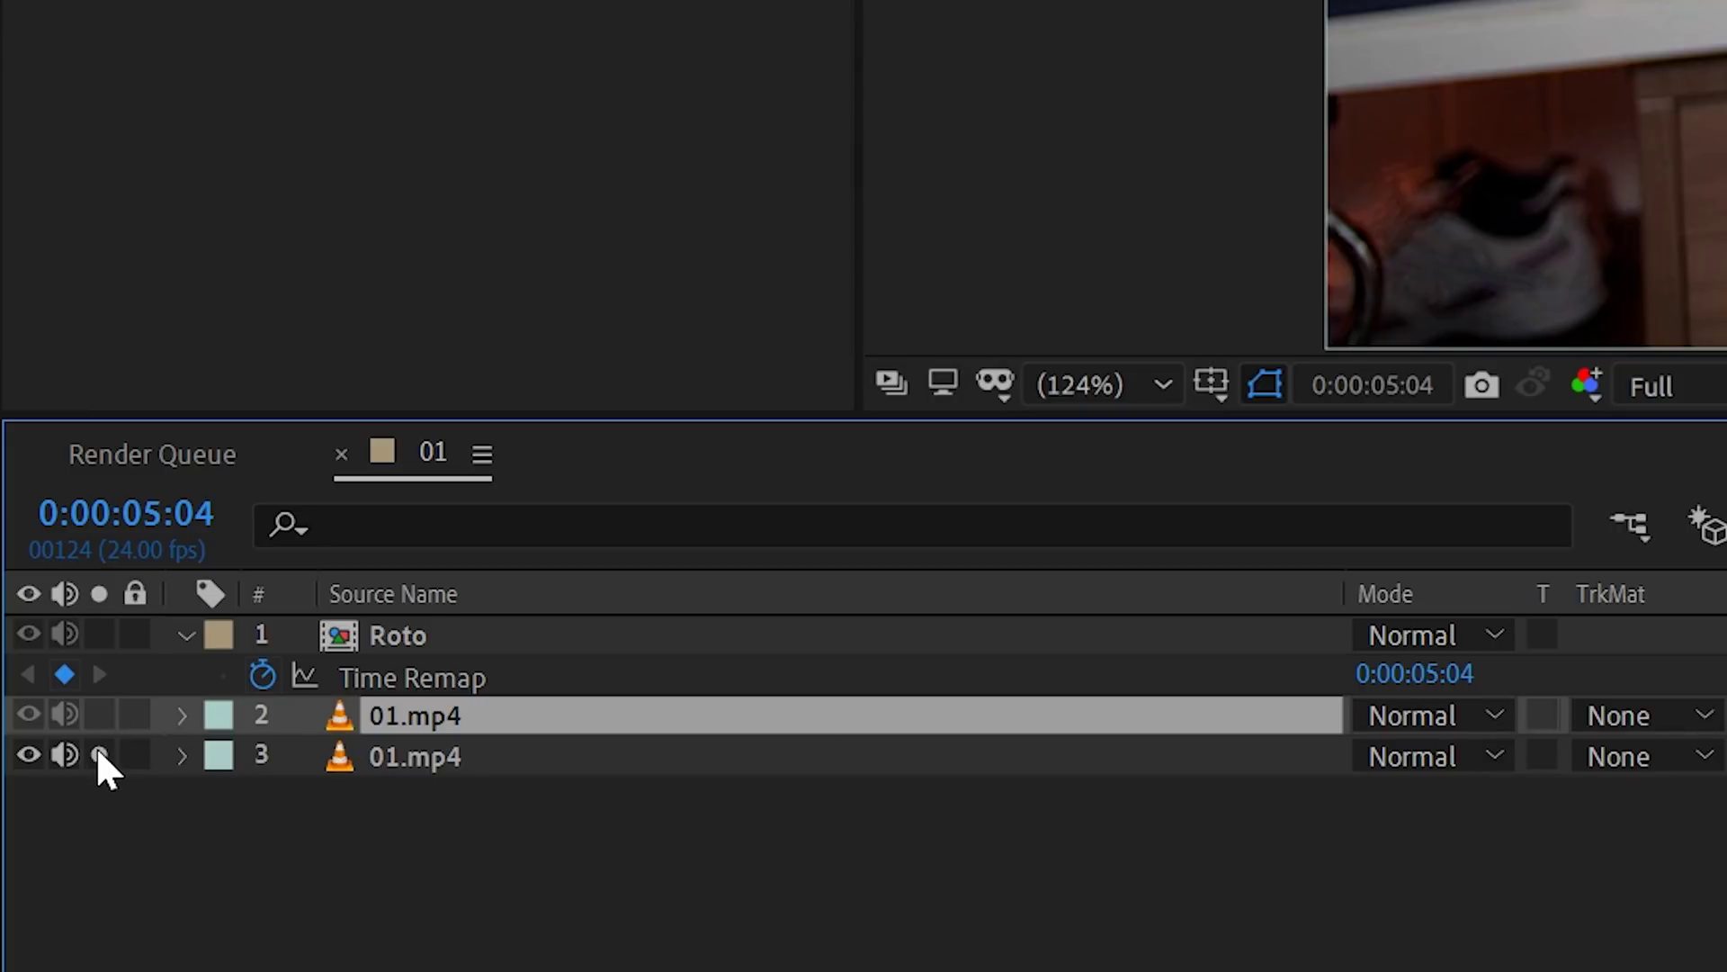
{"action": "left_click", "coordinate": [336, 762]}
{"action": "left_click_drag", "start_coordinate": [867, 744], "coordinate": [1409, 776]}
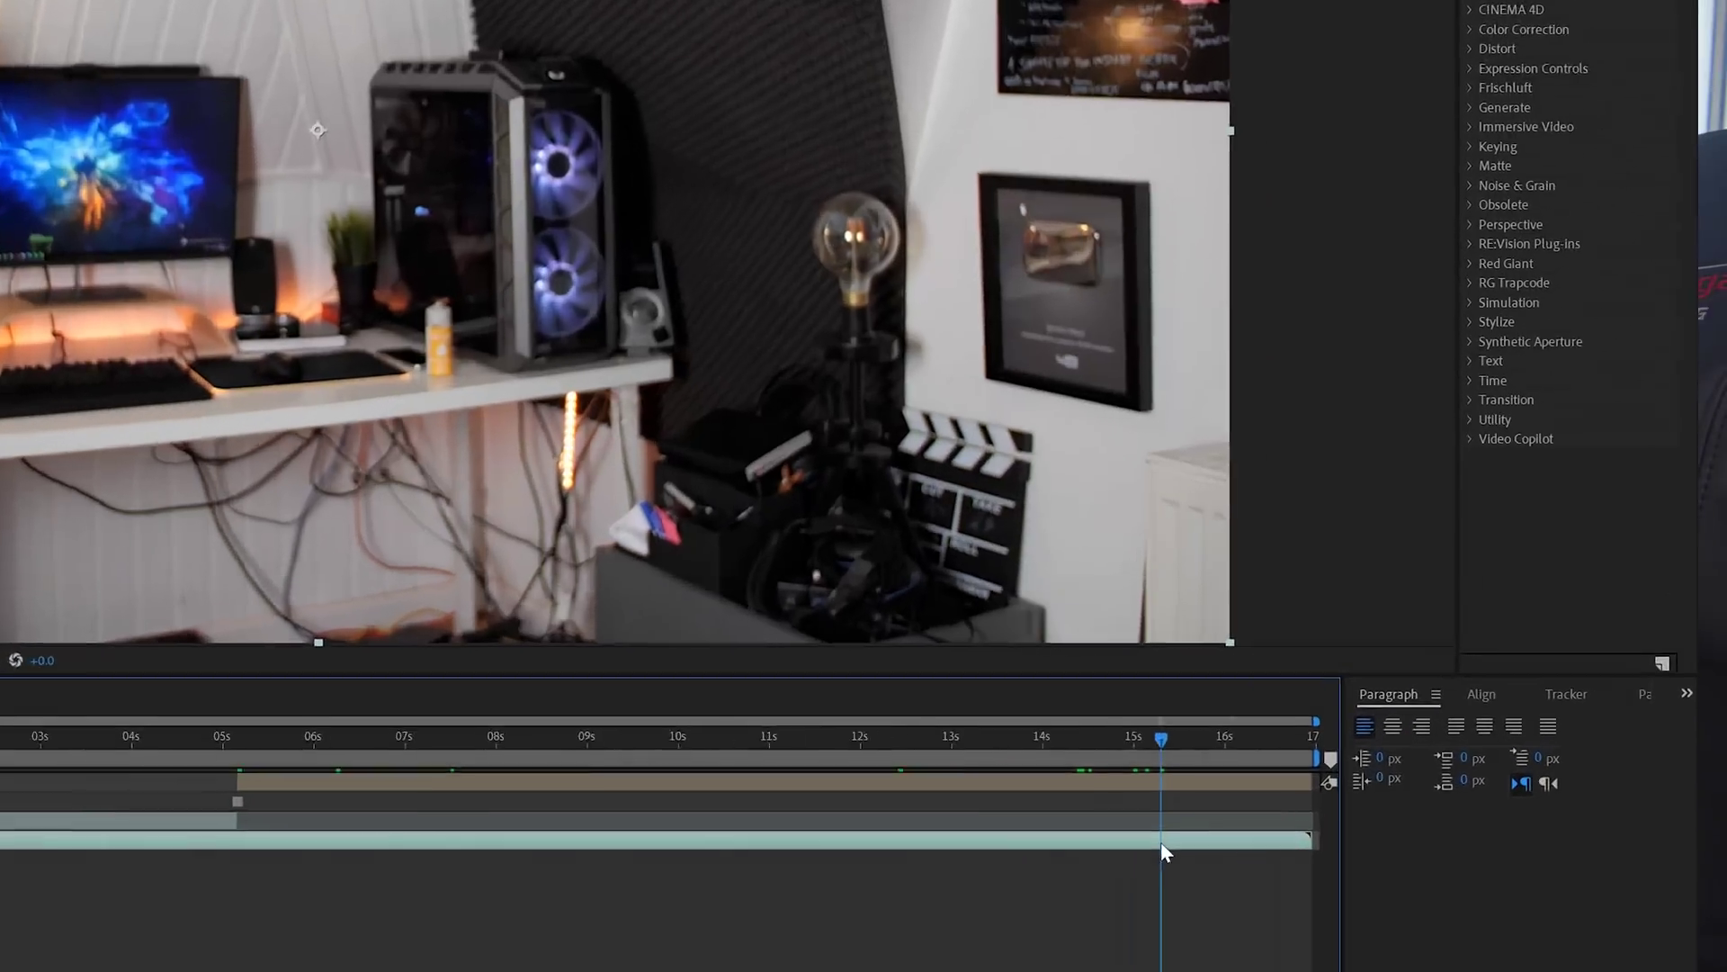
{"action": "right_click", "coordinate": [1412, 805]}
{"action": "mouse_move", "coordinate": [1477, 540]}
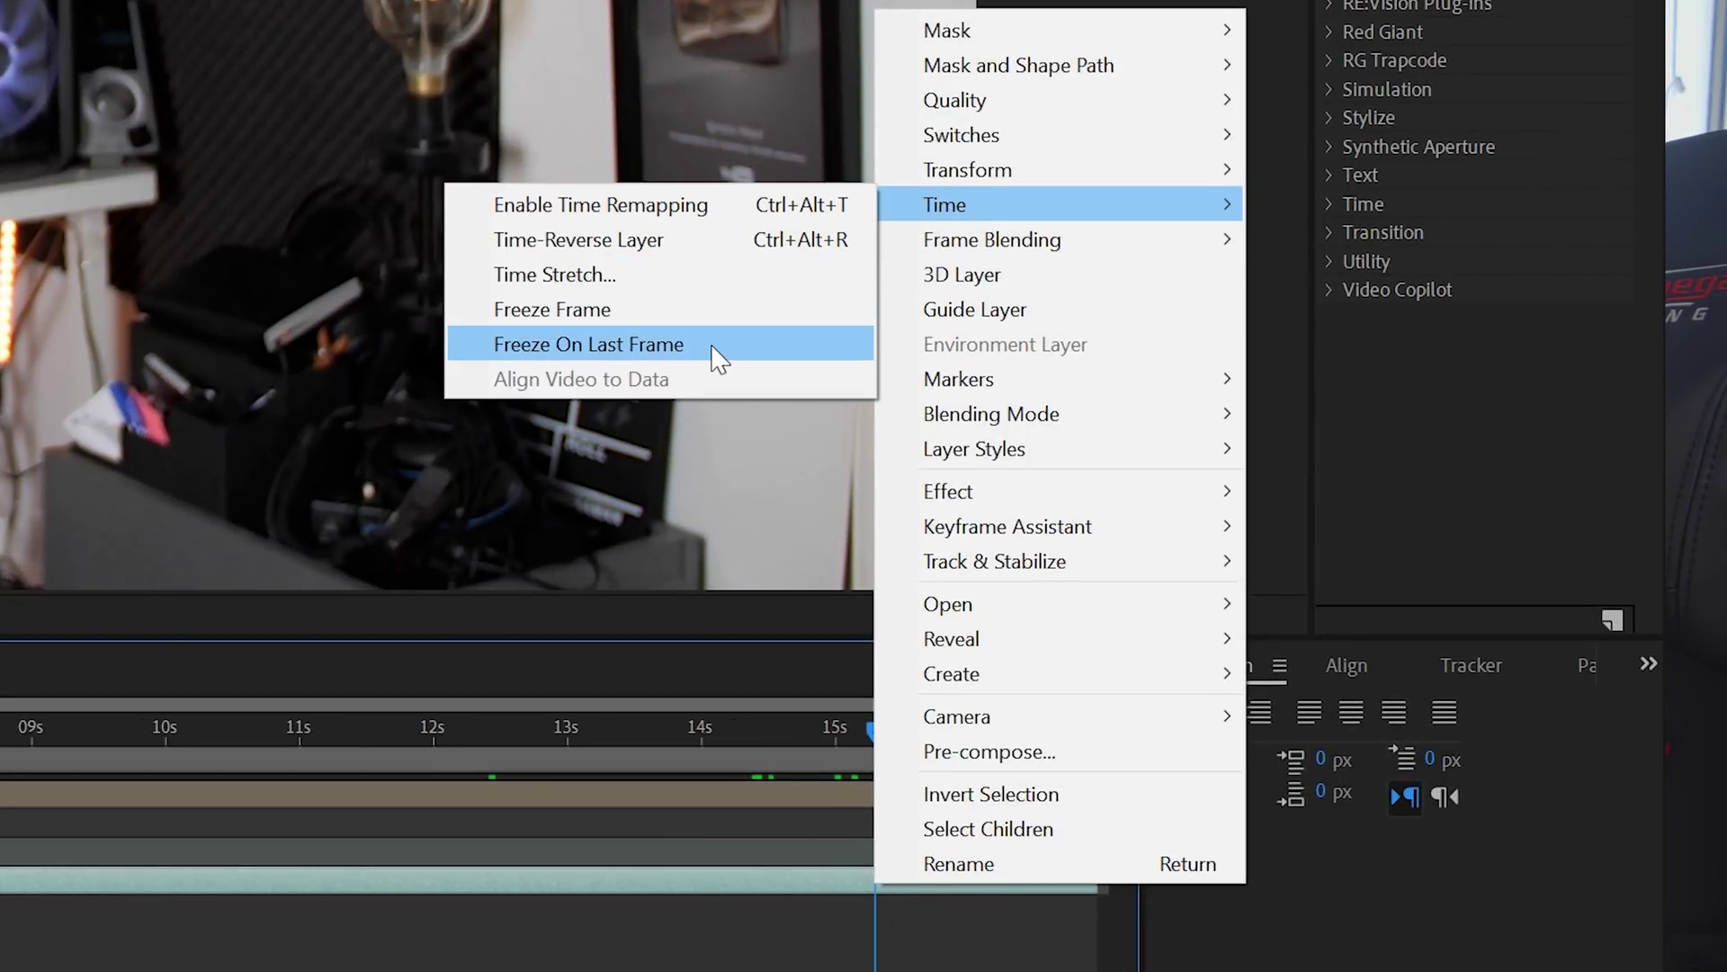
{"action": "left_click", "coordinate": [688, 315]}
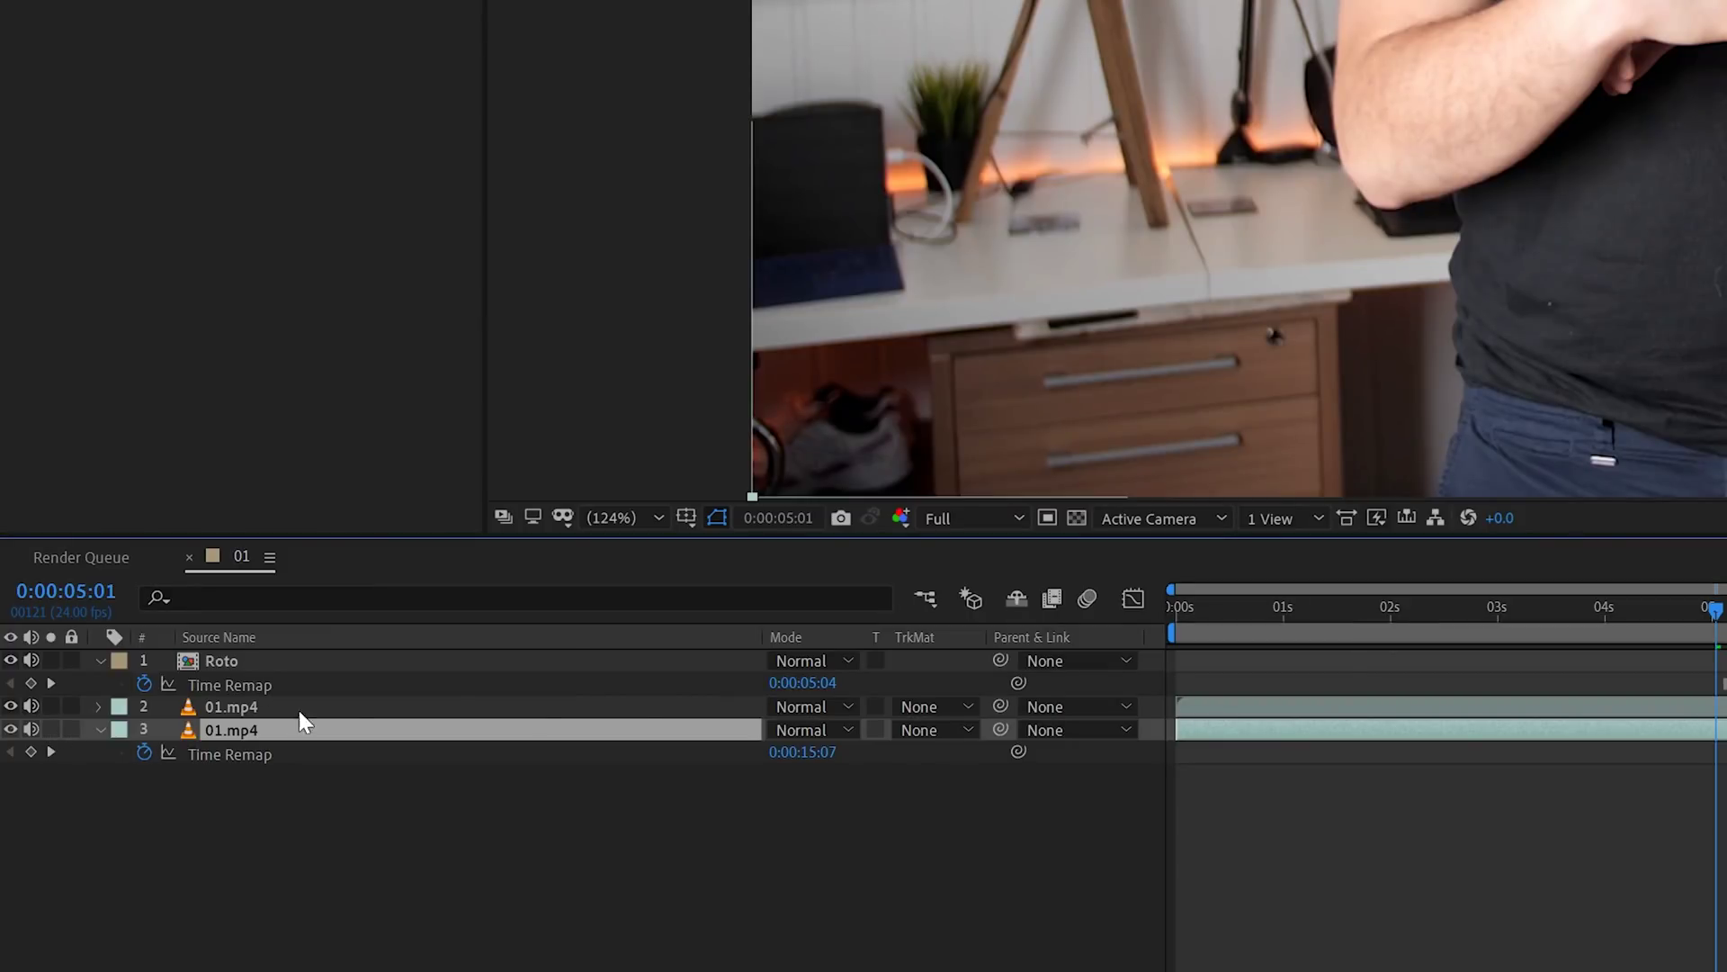
Solo the trimmed footage copy and the Roto layer in turn, then return to 0:00:05:04.
{"action": "left_click_drag", "start_coordinate": [1688, 602], "coordinate": [1681, 604]}
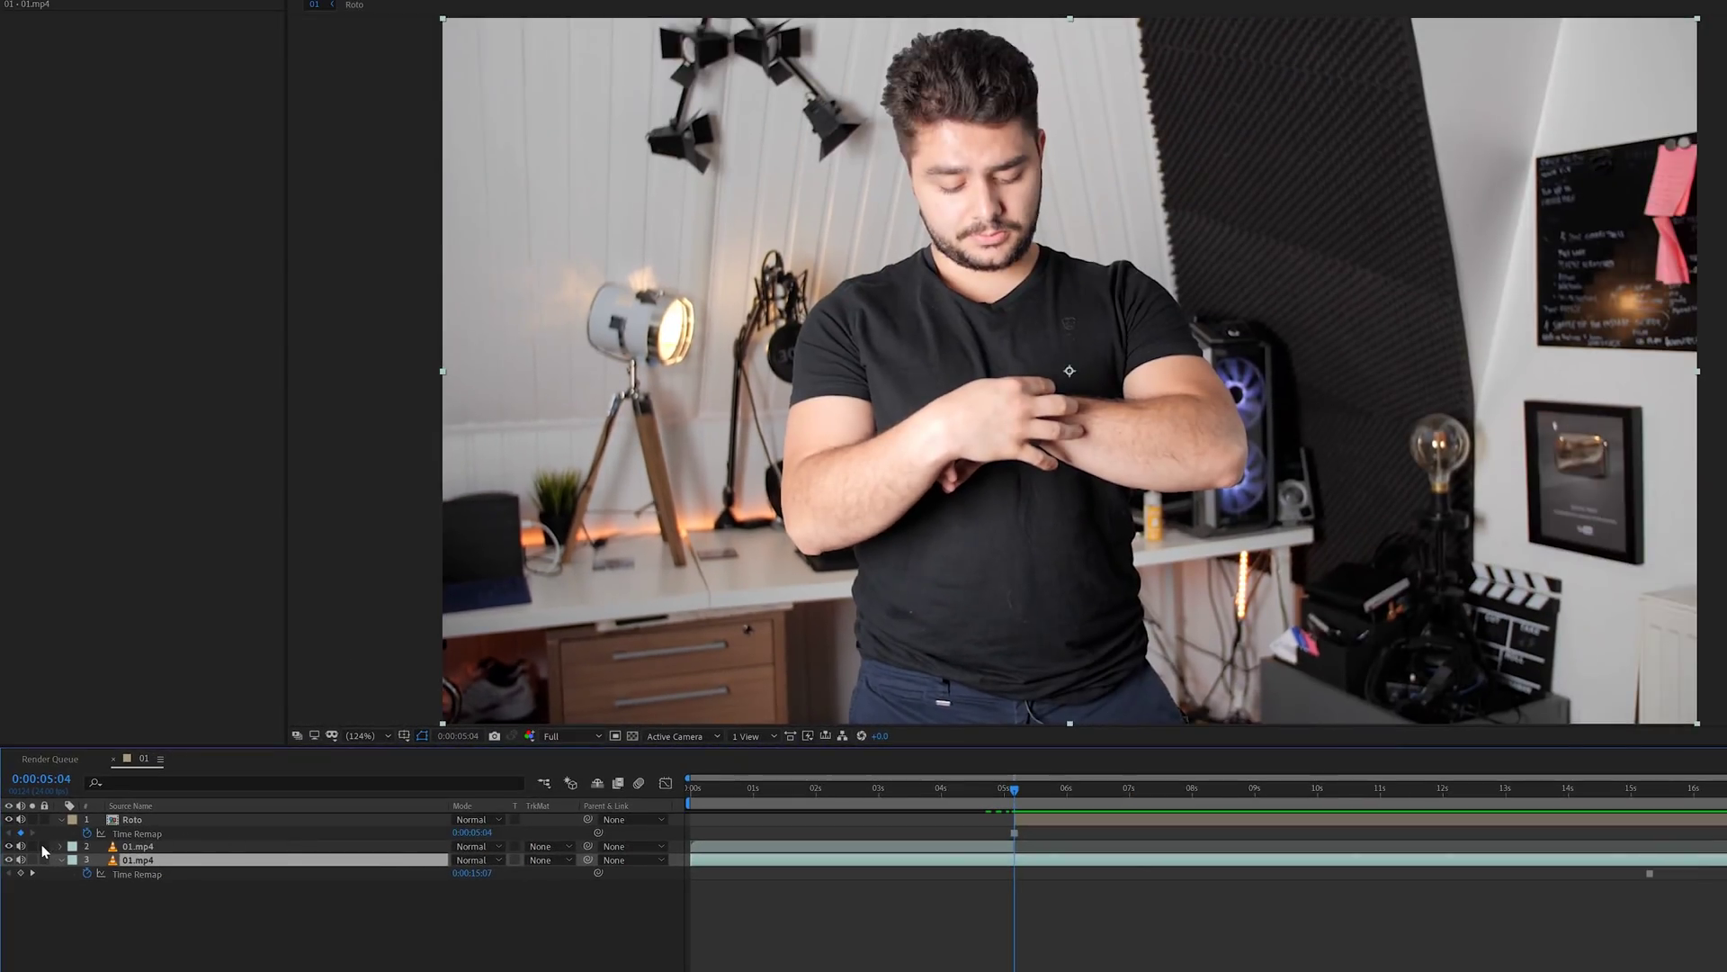
{"action": "left_click", "coordinate": [33, 847]}
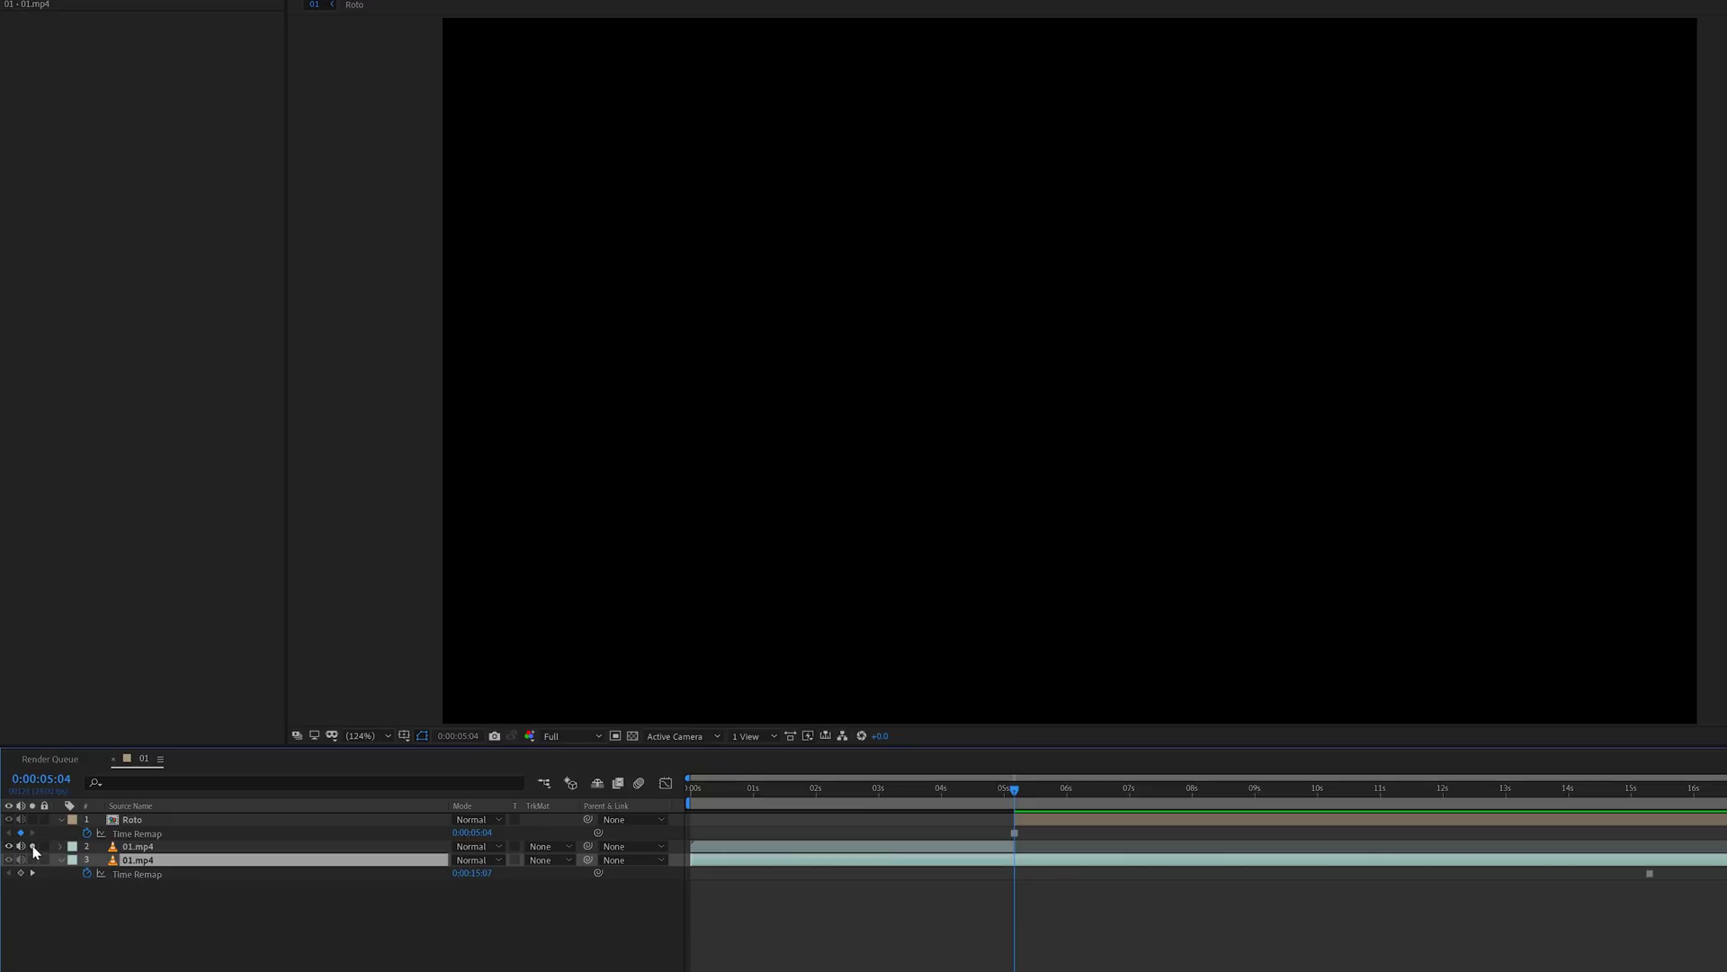
{"action": "left_click", "coordinate": [33, 846]}
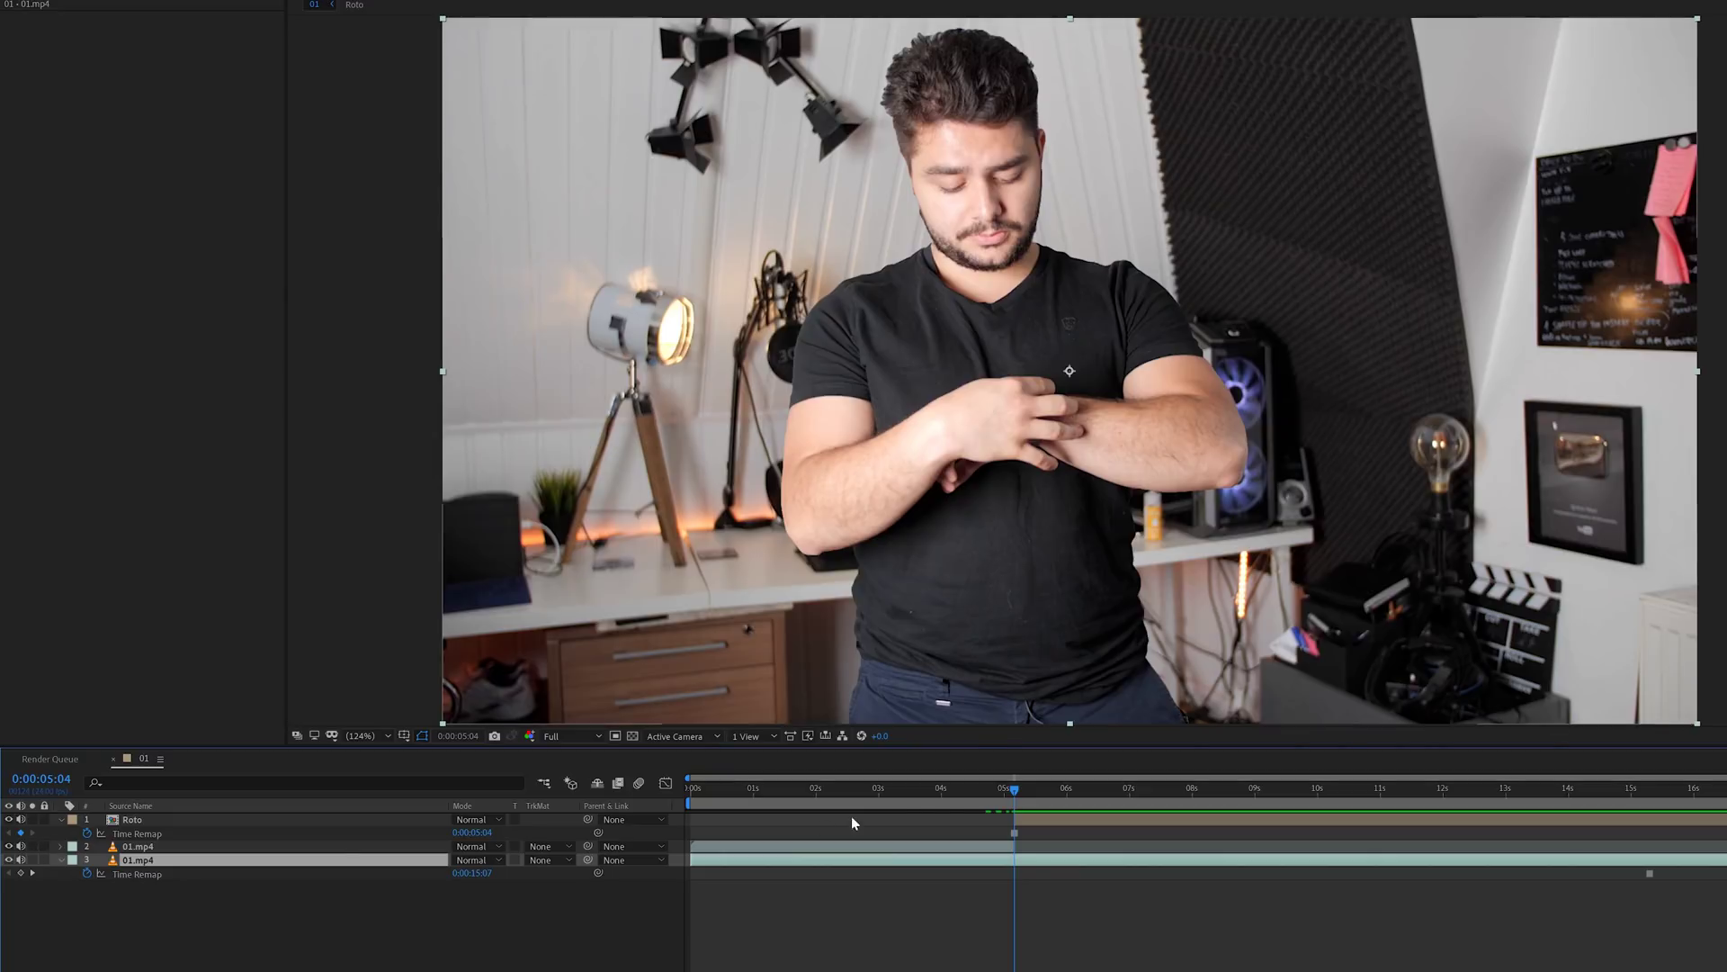
{"action": "left_click", "coordinate": [1027, 820]}
{"action": "left_click", "coordinate": [33, 820]}
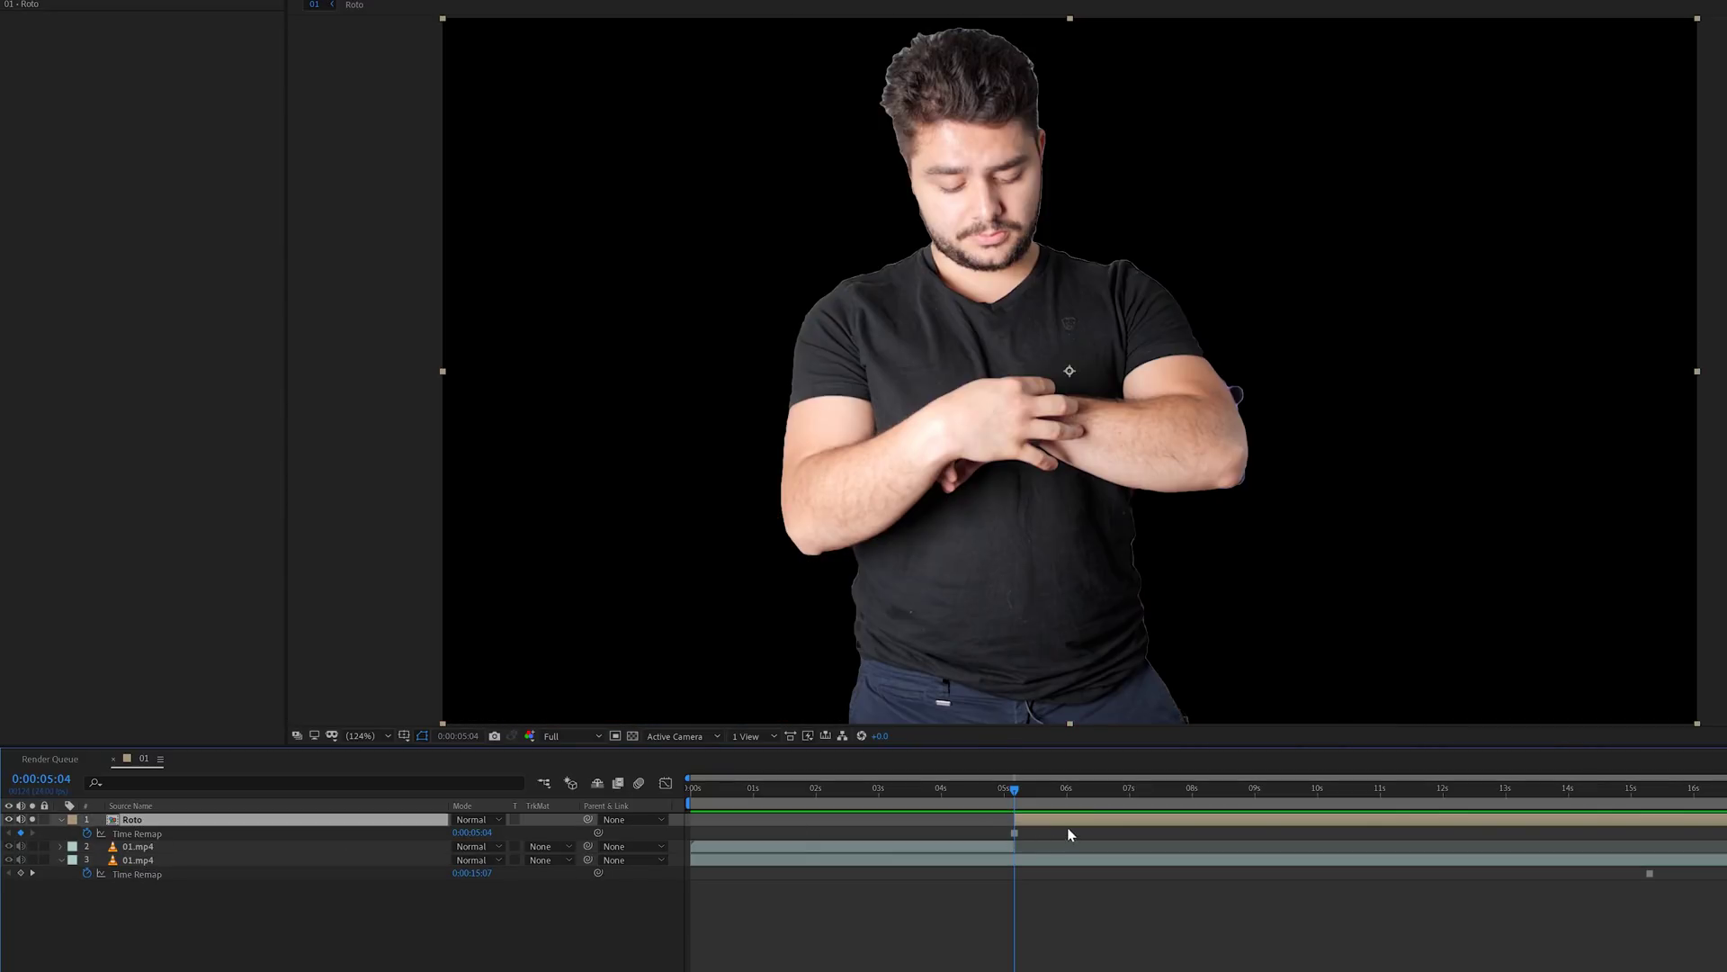
{"action": "left_click_drag", "start_coordinate": [1012, 794], "coordinate": [1053, 786]}
{"action": "left_click", "coordinate": [34, 820]}
{"action": "left_click_drag", "start_coordinate": [1142, 789], "coordinate": [1024, 801]}
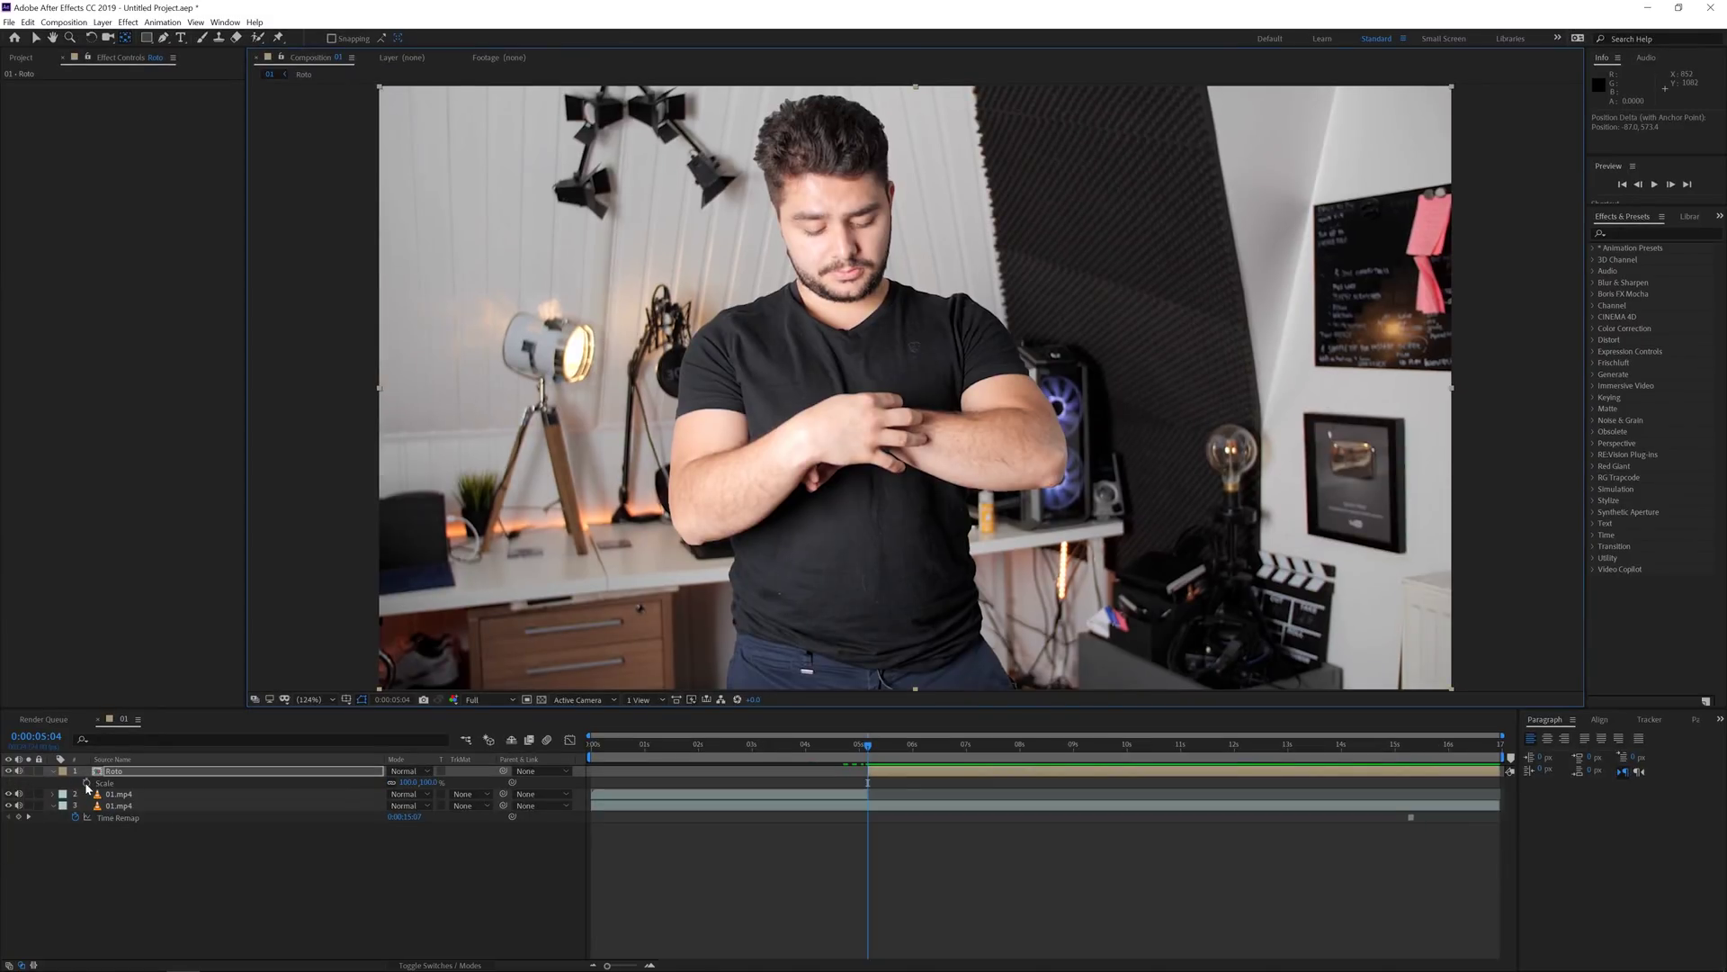
Keyframe the Roto layer's Scale from 100% down to 35% by 0:00:05:17.
{"action": "left_click", "coordinate": [86, 782]}
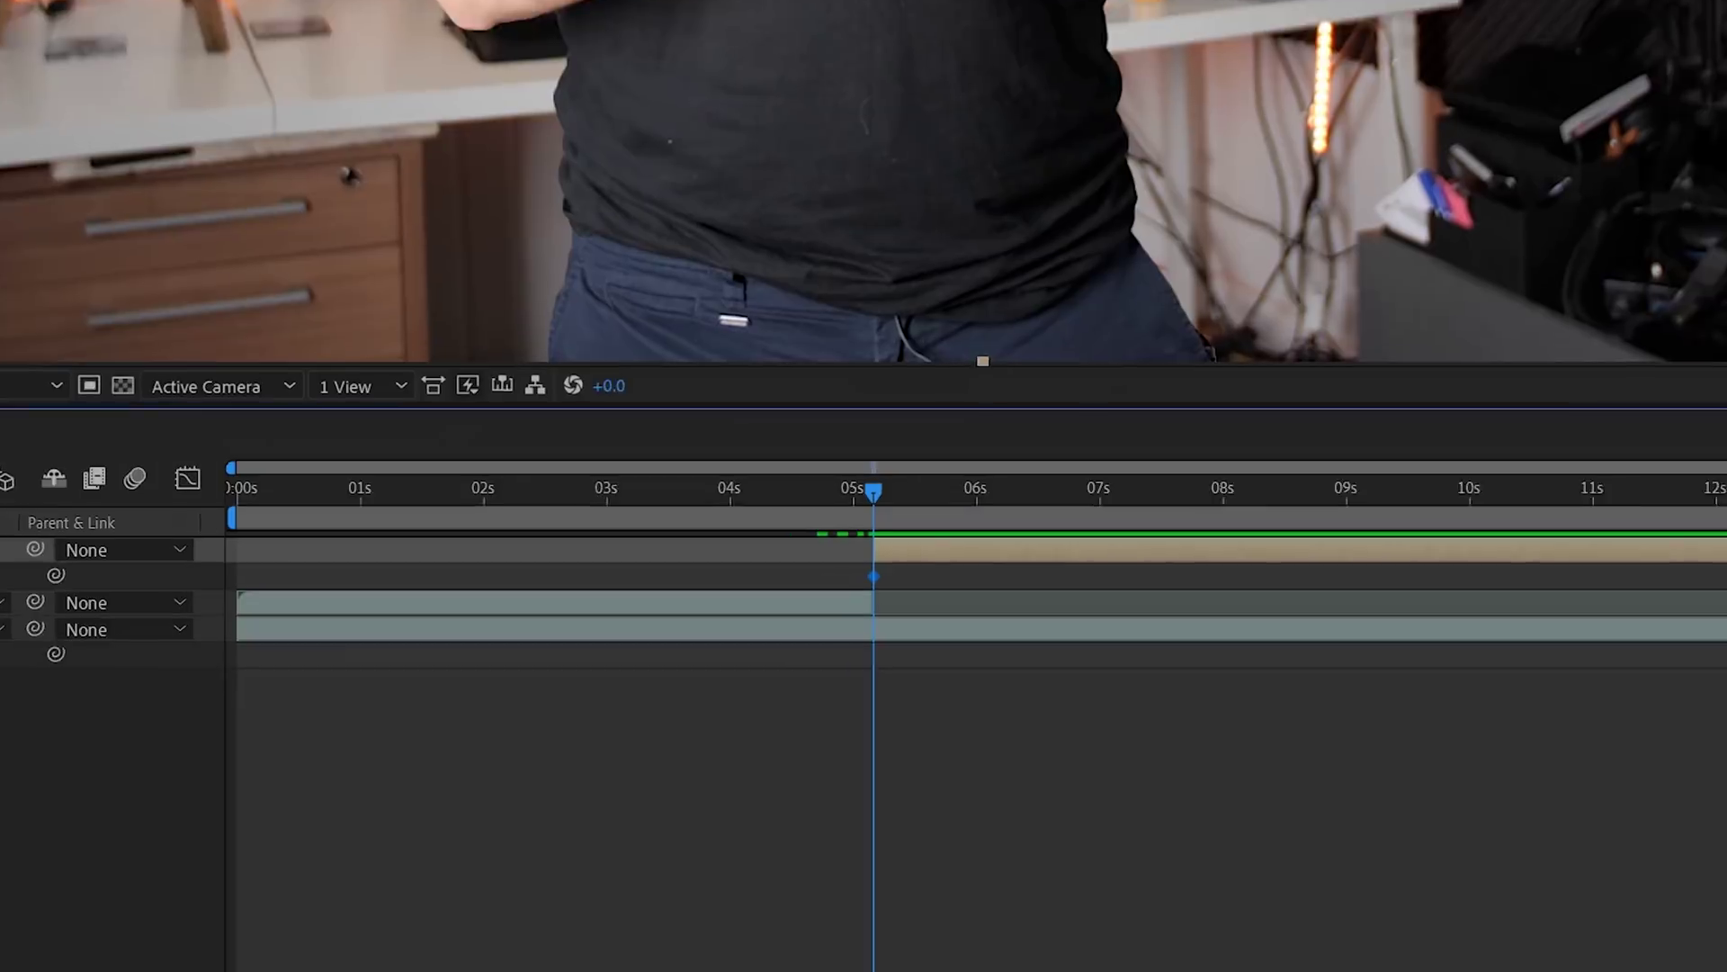
{"action": "key", "text": "shift+Page_Down"}
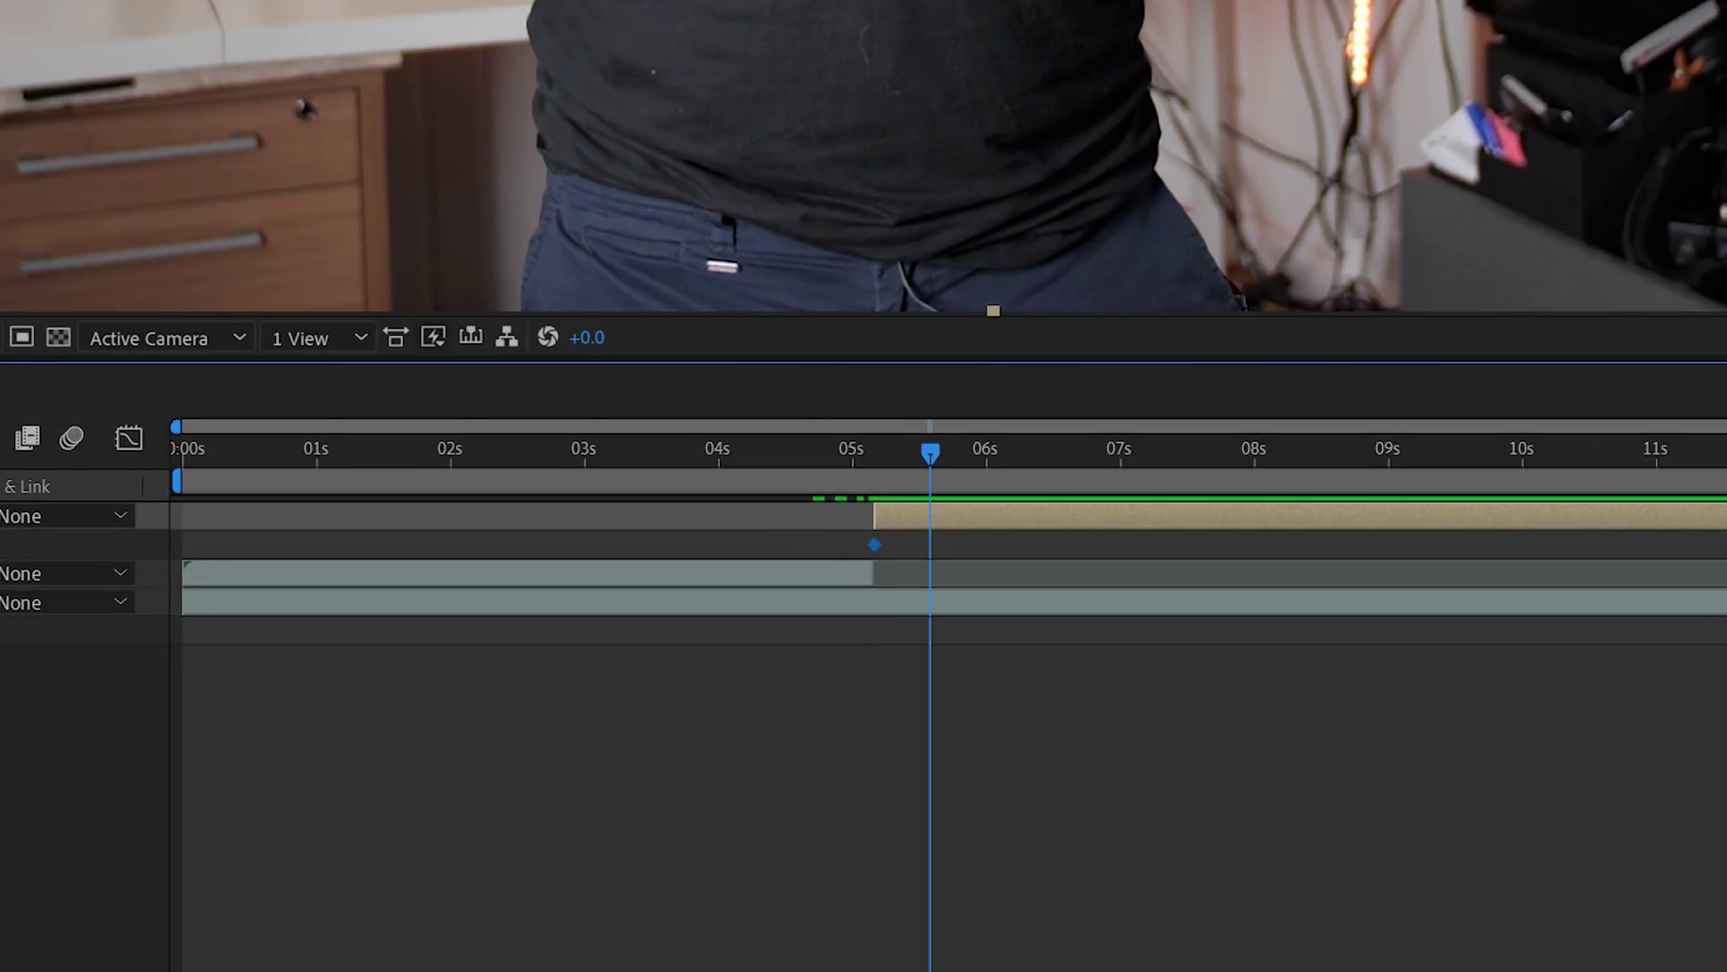
{"action": "key", "text": "shift+Page_Down"}
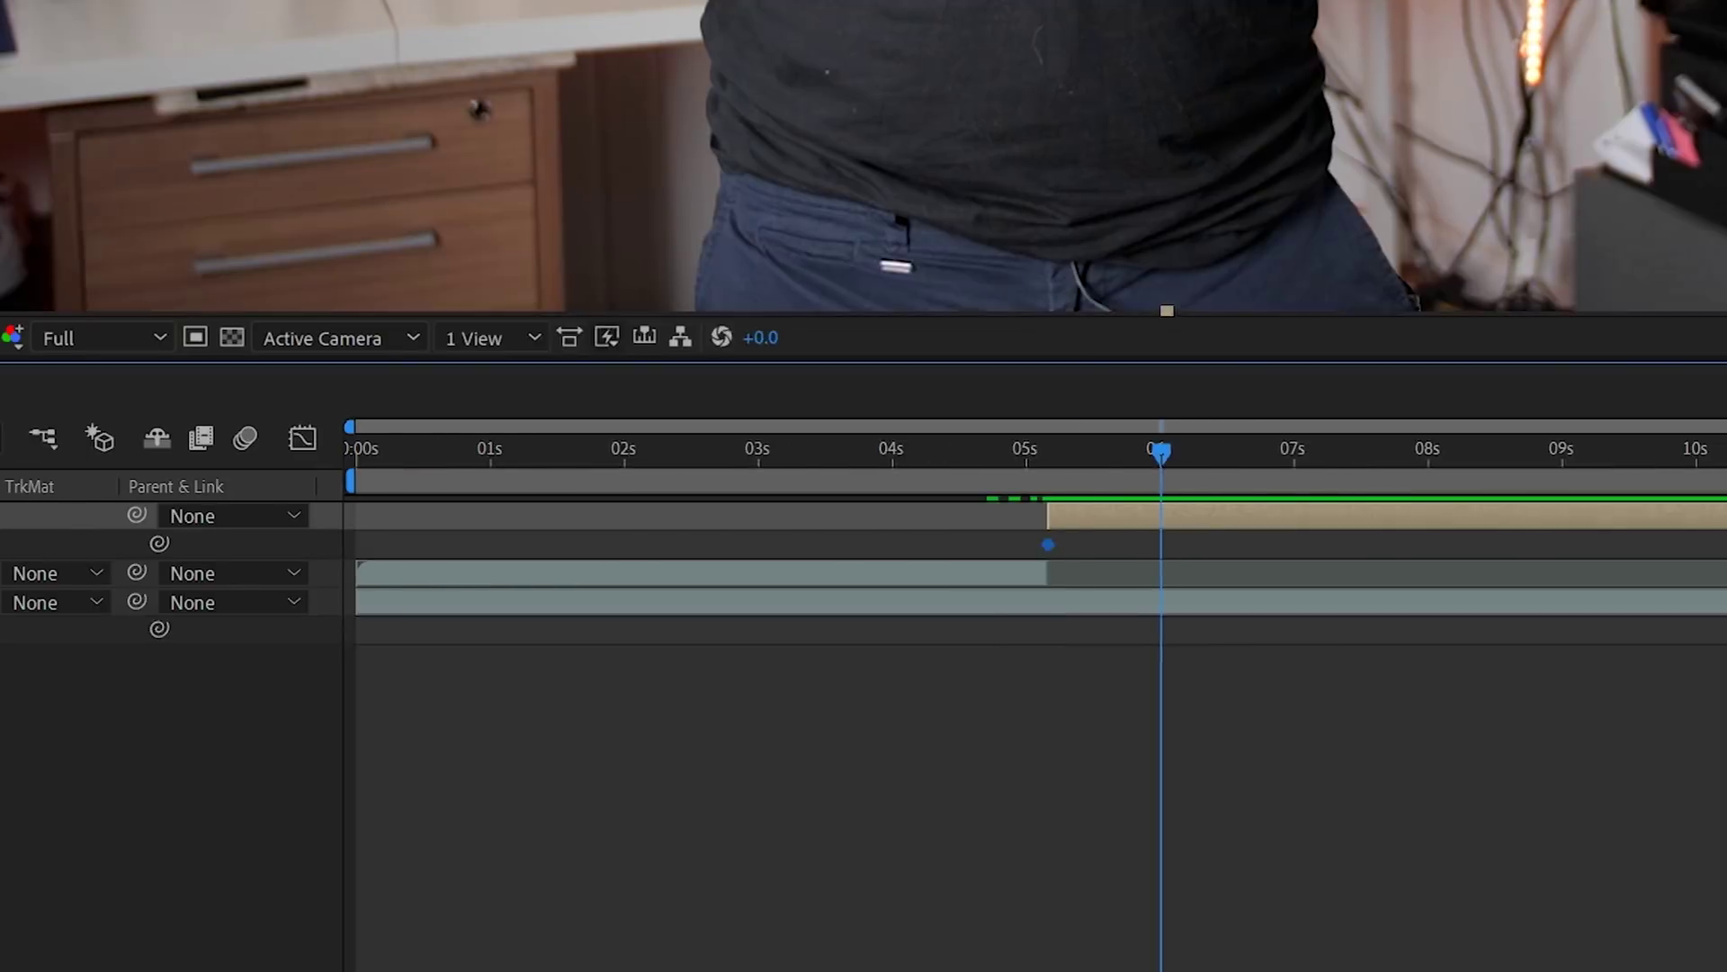
{"action": "left_click", "coordinate": [413, 544]}
{"action": "type", "text": "0"}
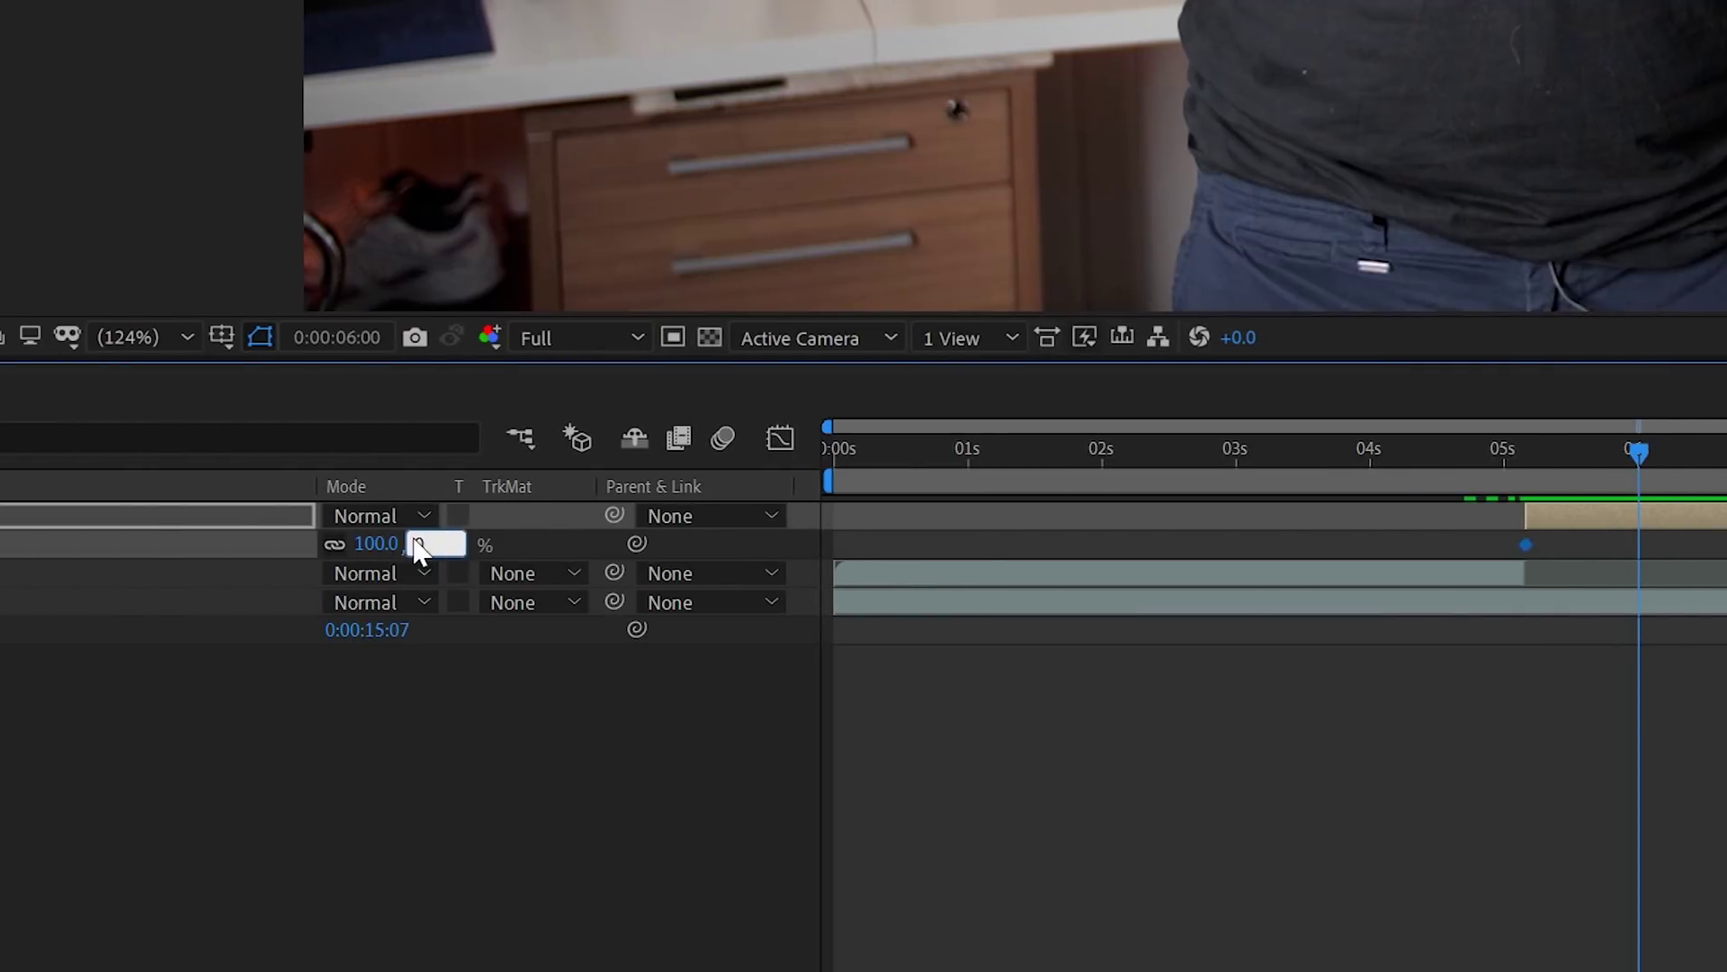
{"action": "key", "text": "Return"}
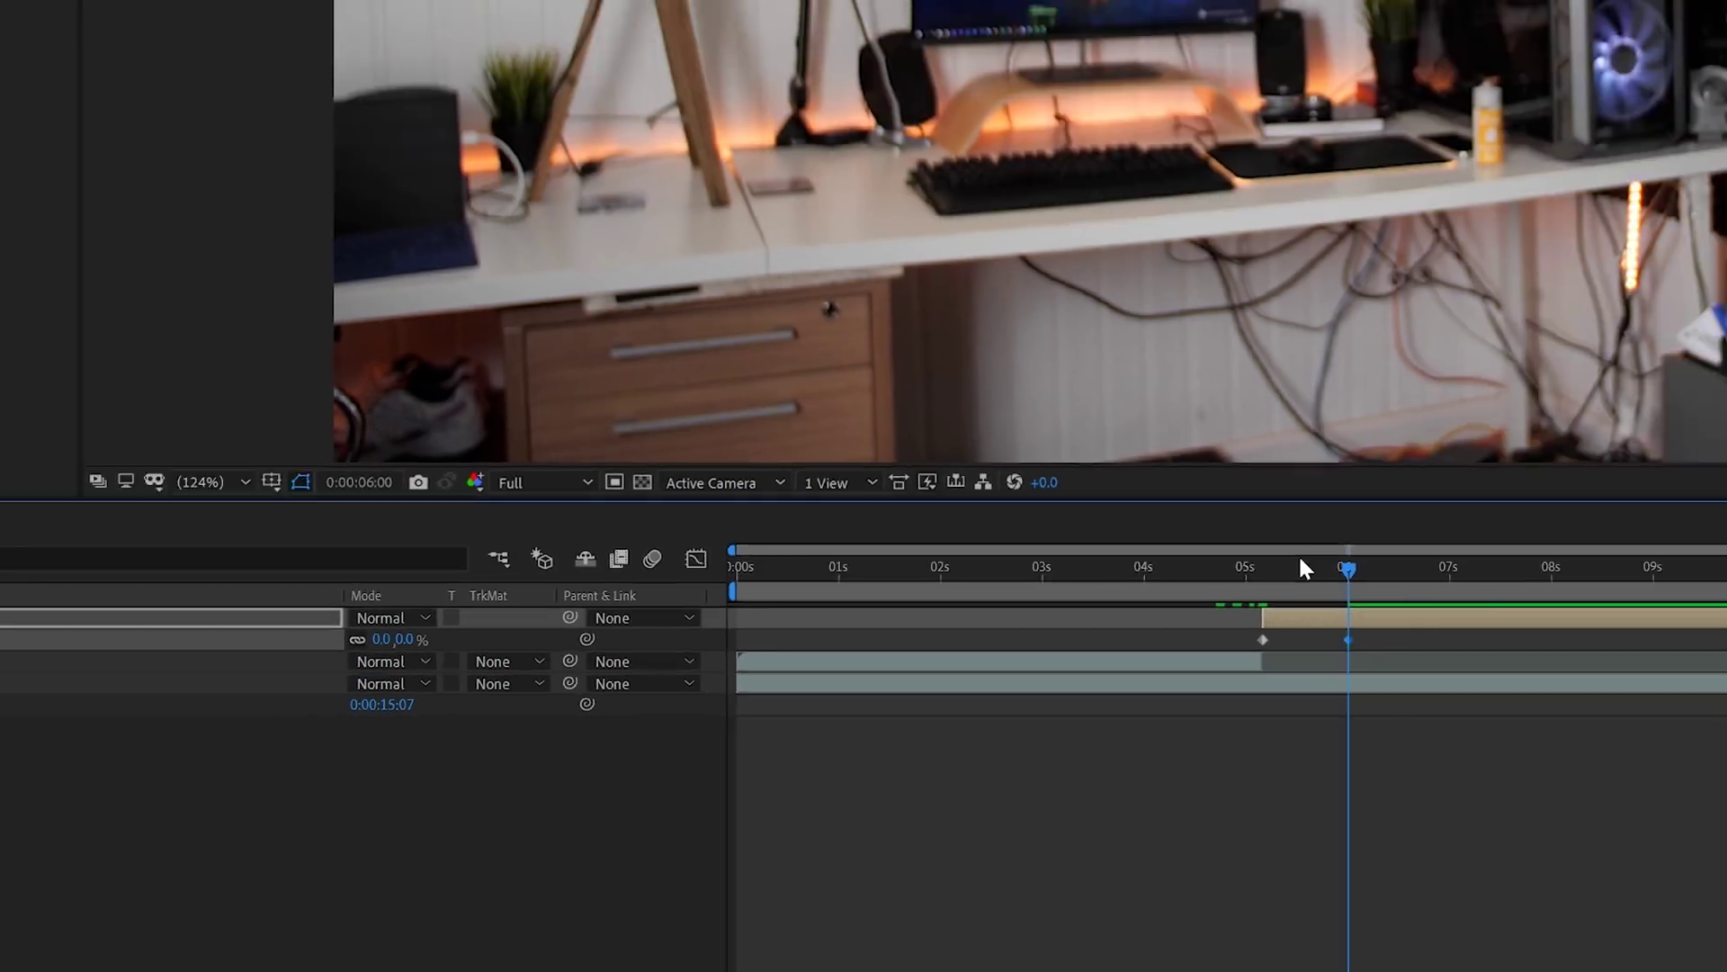
{"action": "left_click_drag", "start_coordinate": [1299, 567], "coordinate": [1311, 608]}
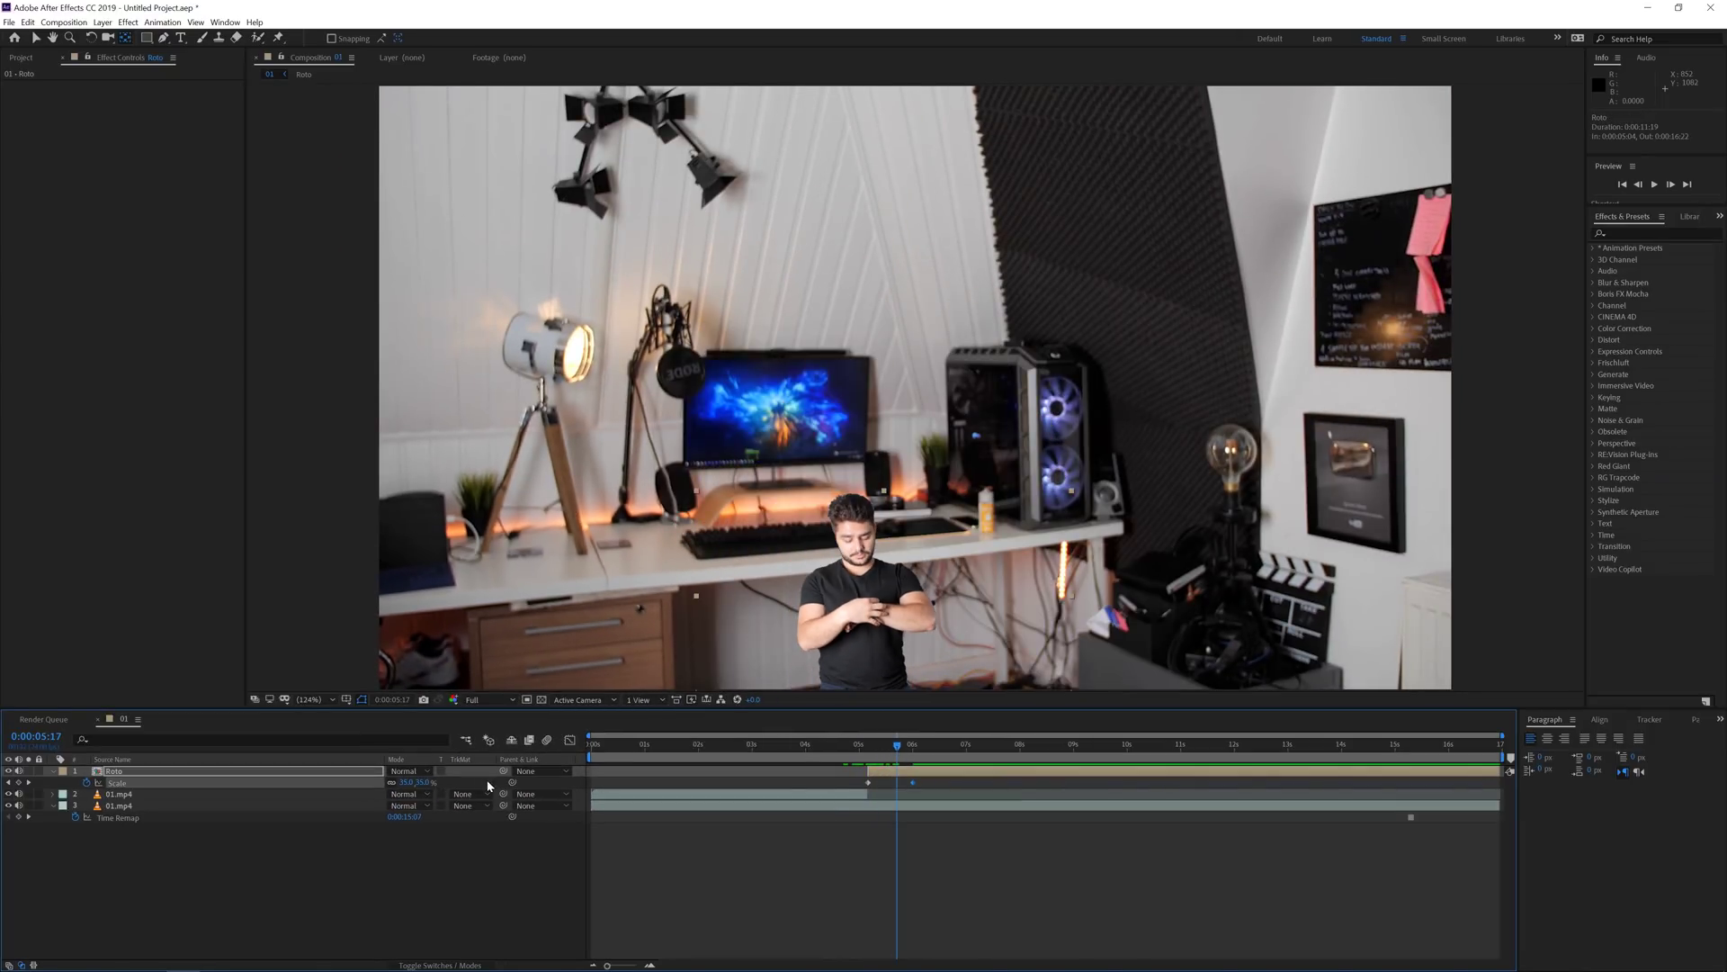
Turn on the Roto layer's Motion Blur switch and the composition's master motion blur.
{"action": "left_click", "coordinate": [432, 963]}
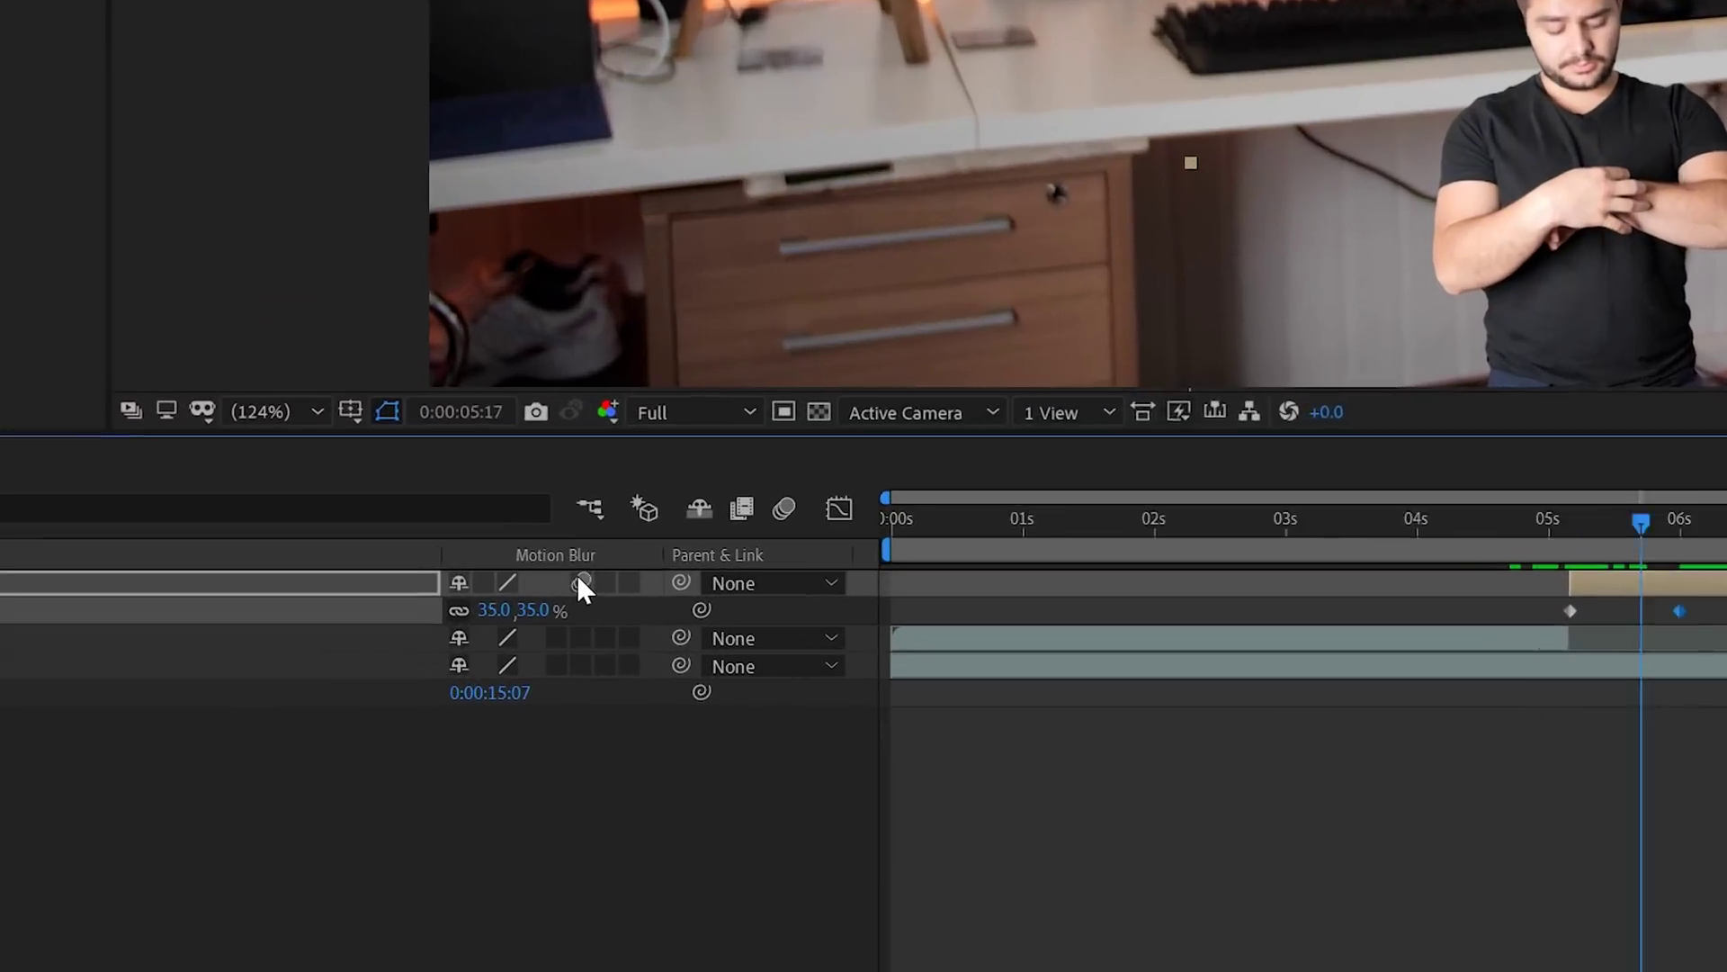
{"action": "left_click", "coordinate": [580, 583]}
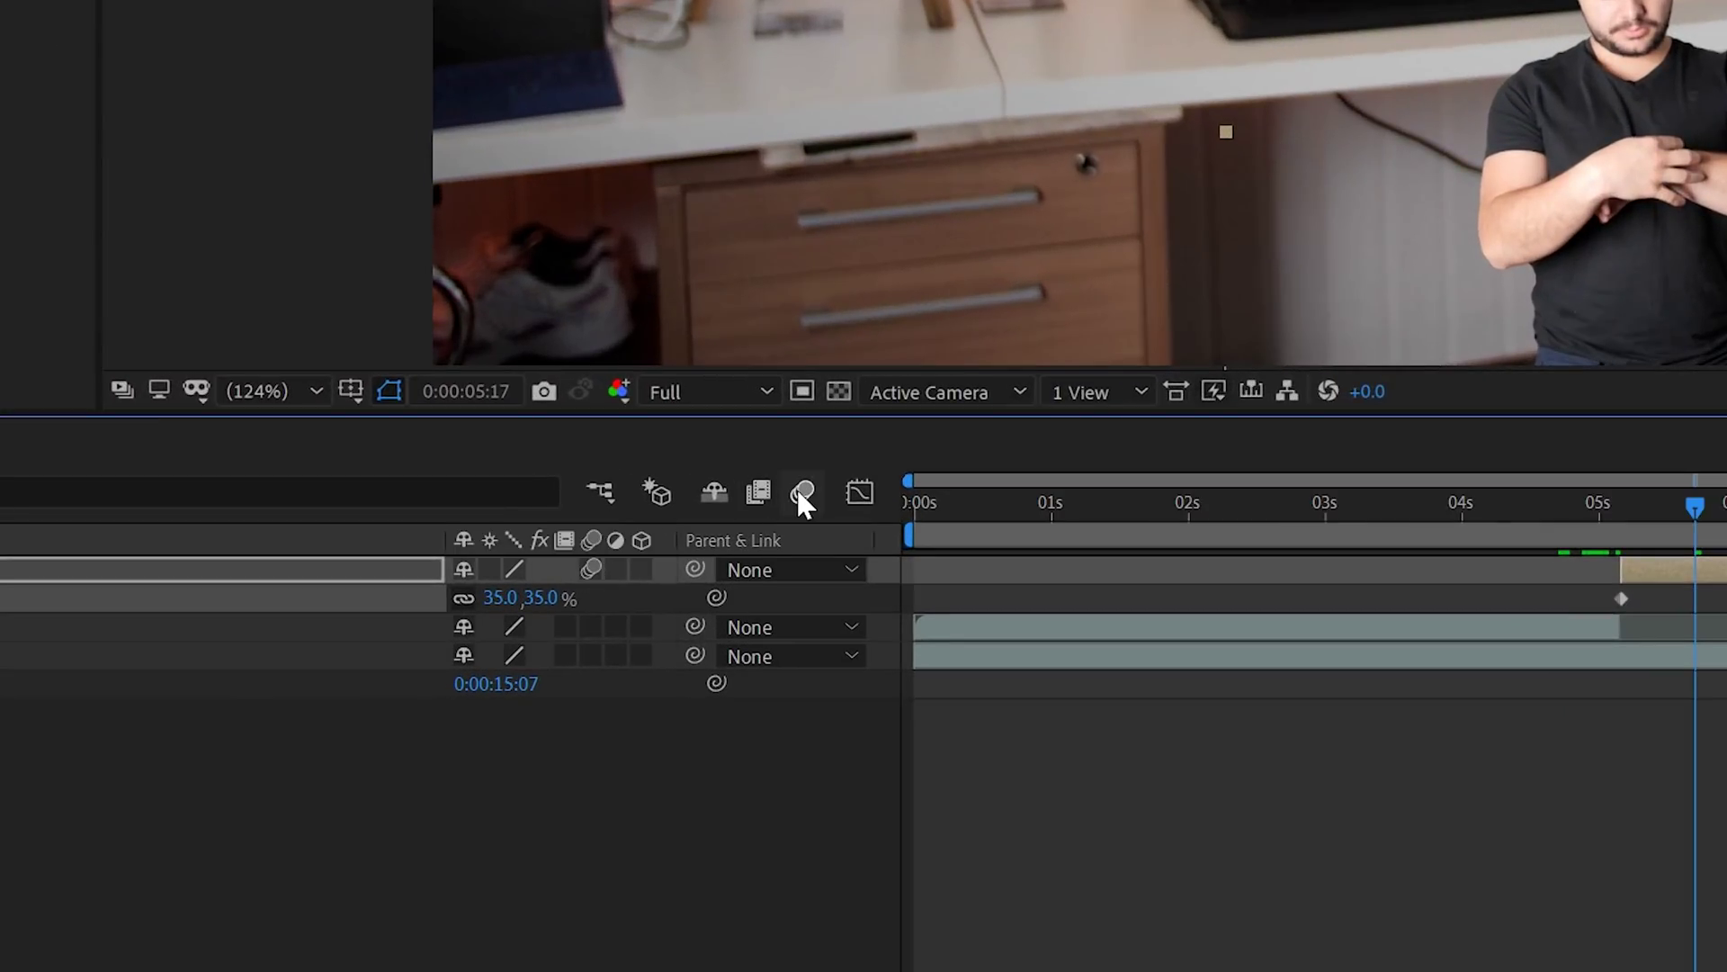
{"action": "left_click", "coordinate": [801, 495]}
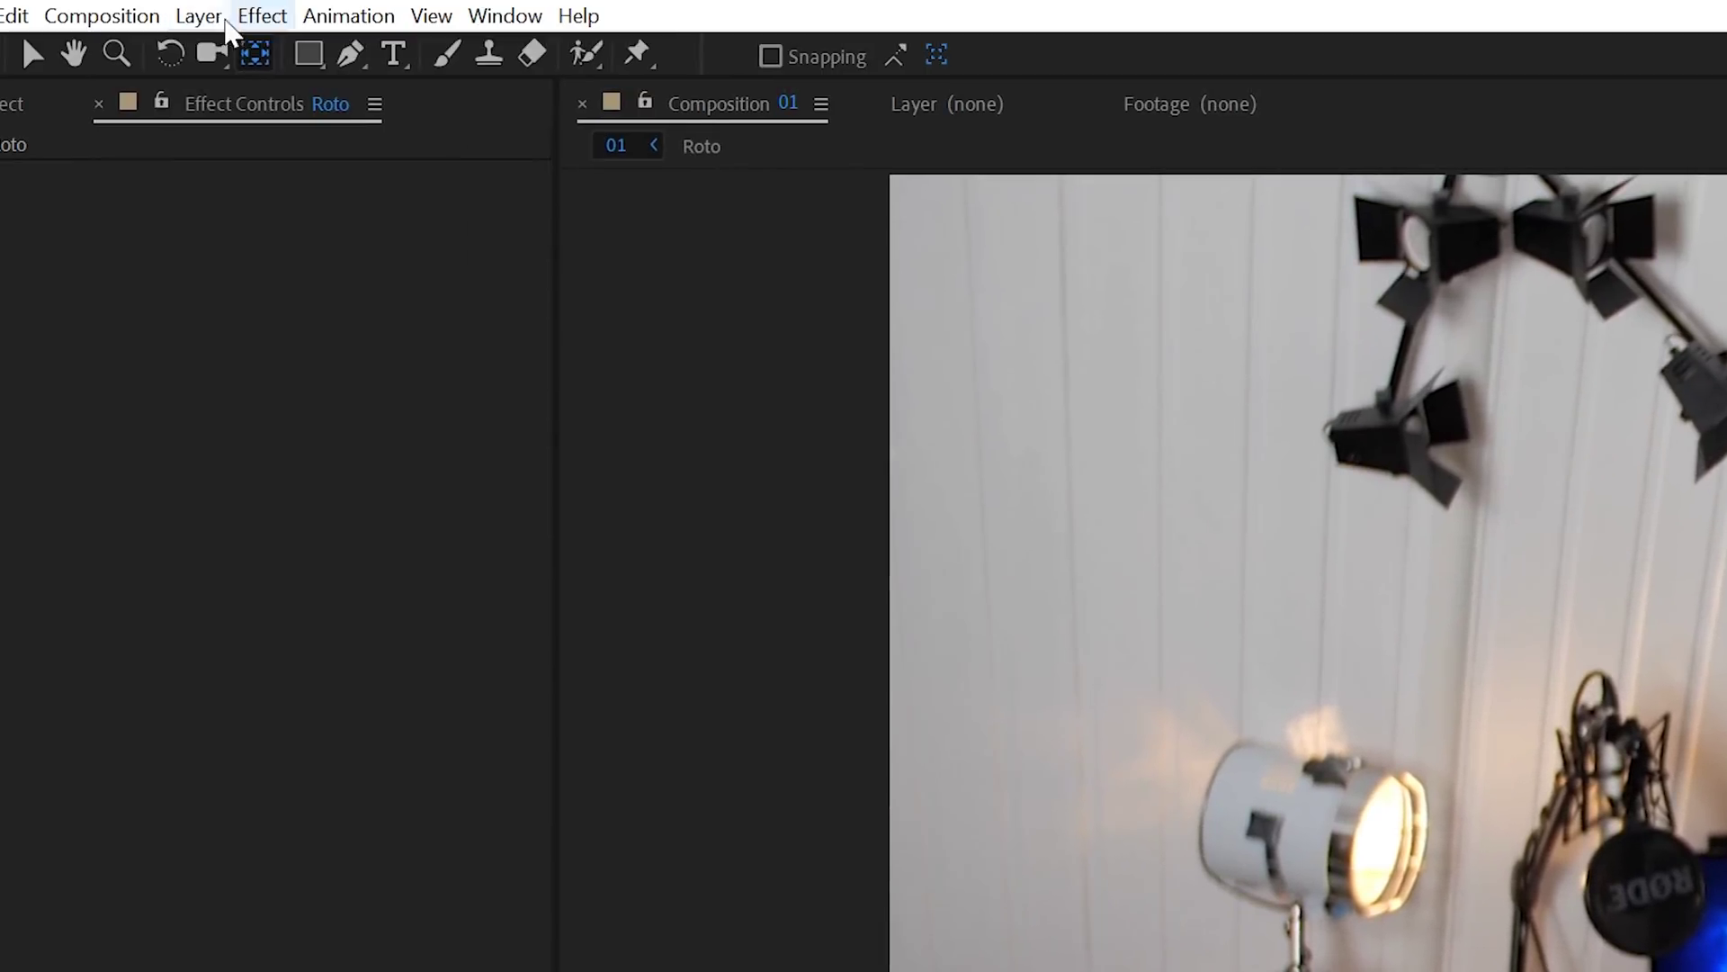
Pre-compose the scaling Roto layer into a new composition named 'Scale Down Effect'.
{"action": "left_click", "coordinate": [200, 15]}
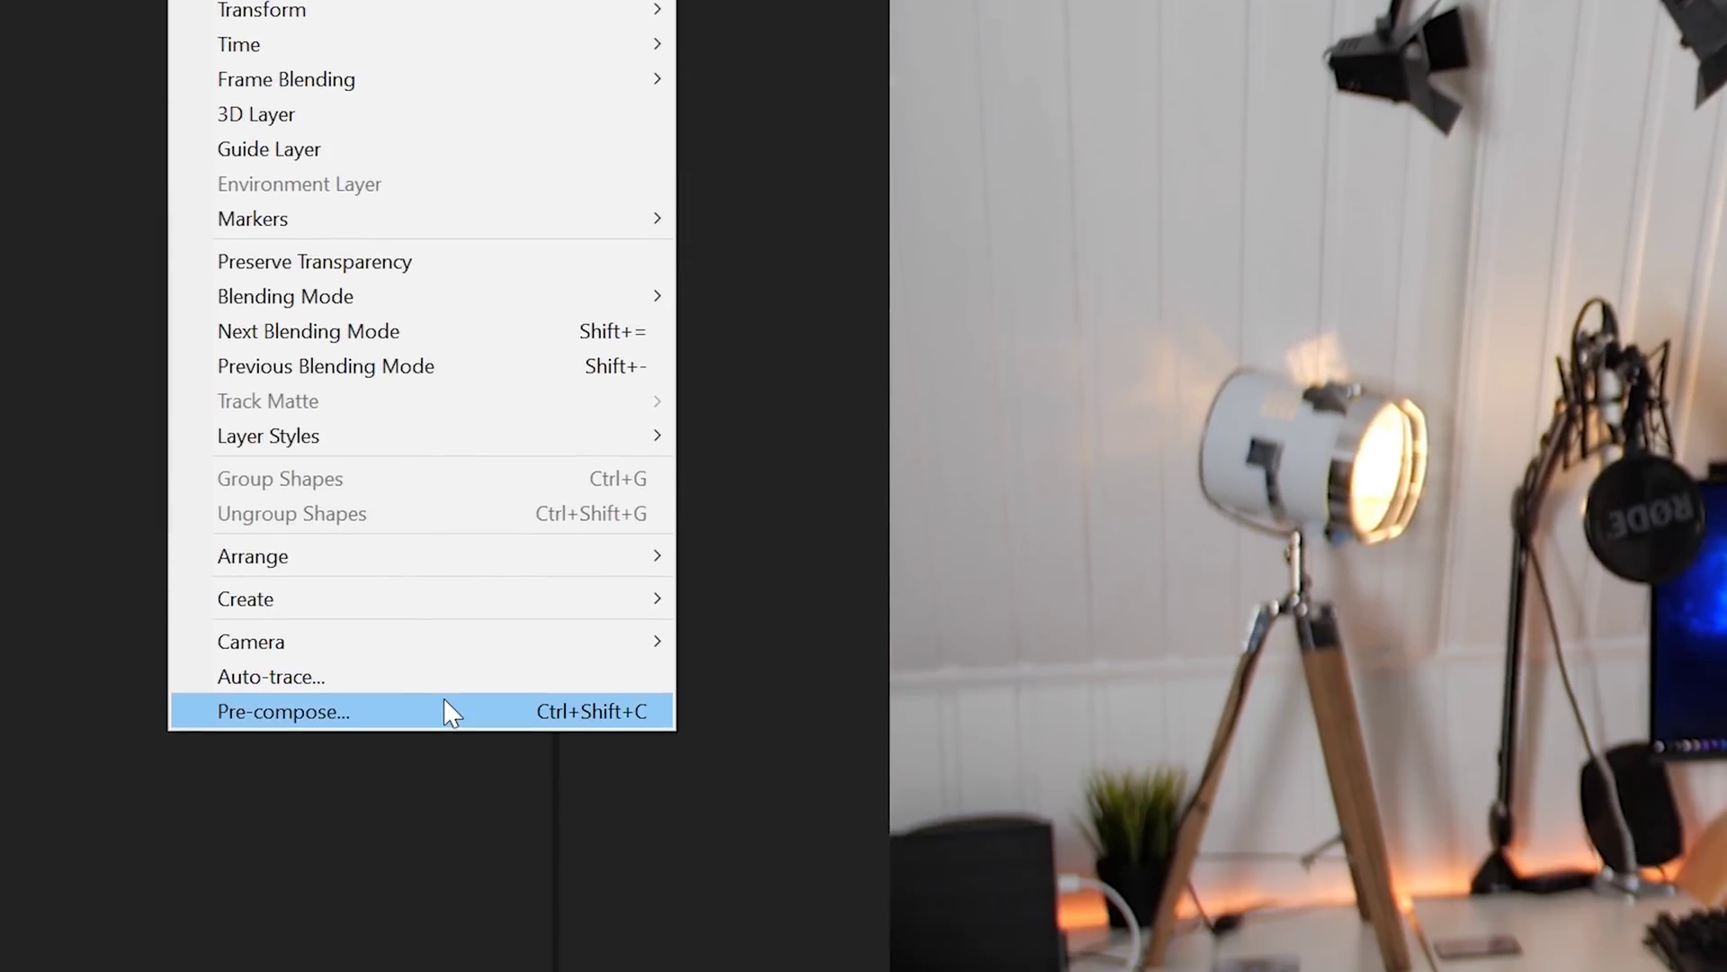
{"action": "left_click", "coordinate": [447, 885]}
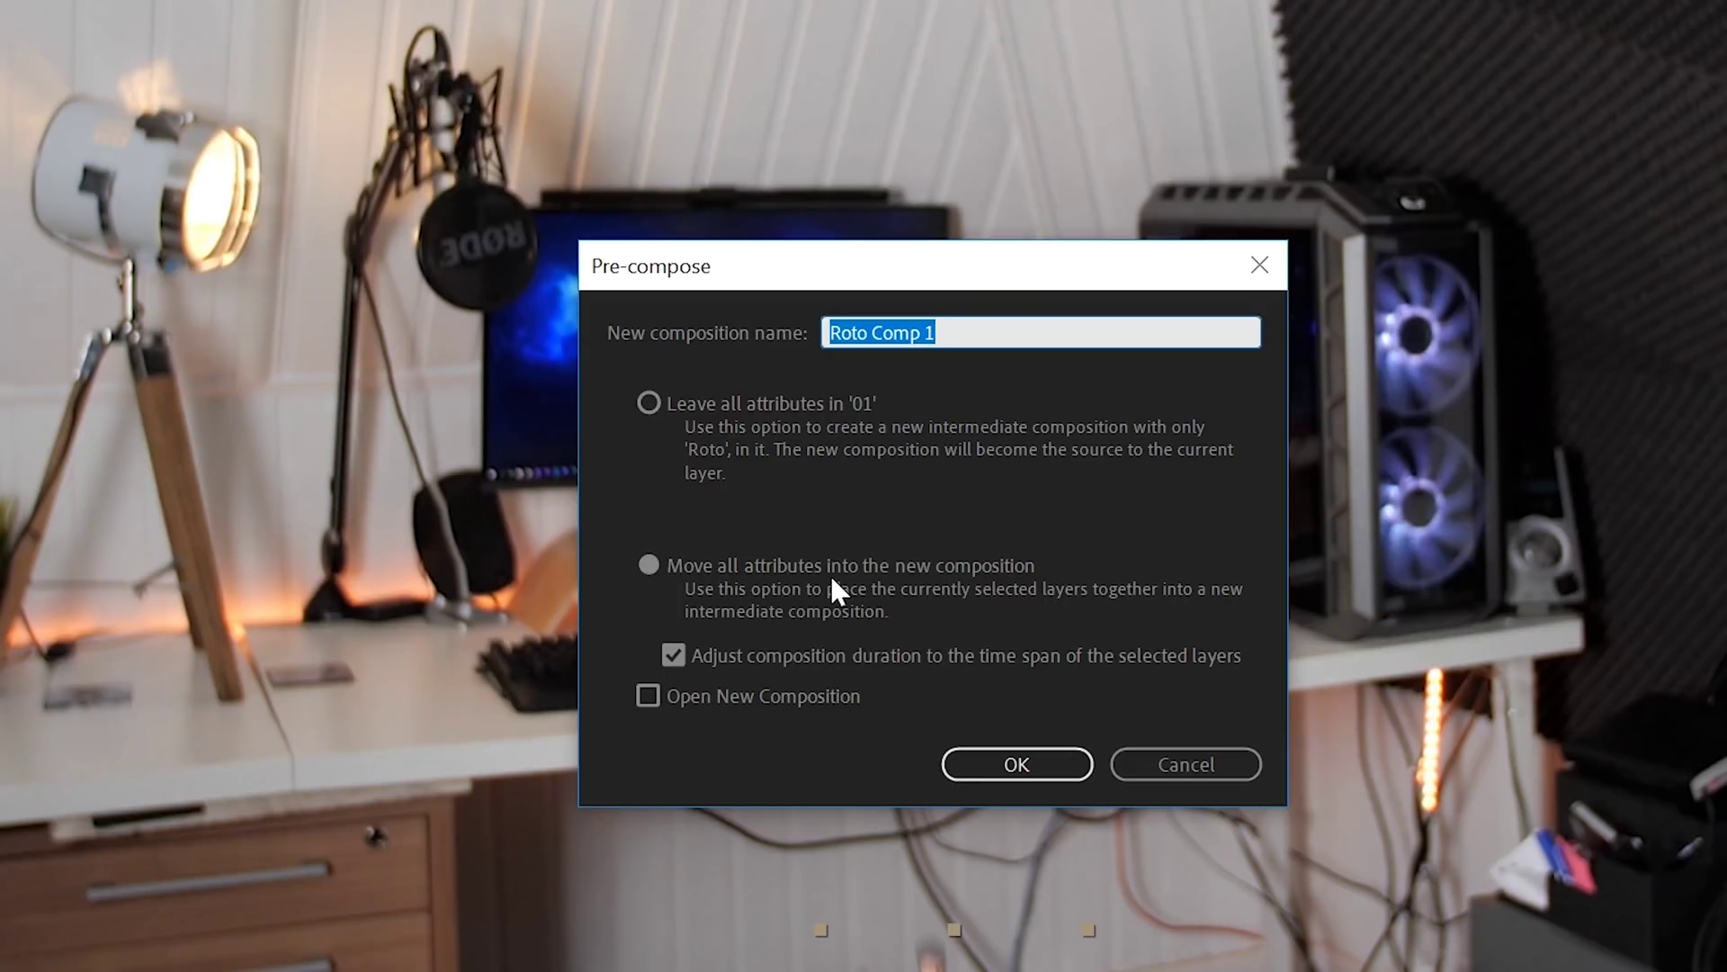
{"action": "type", "text": "Scale Down Effect"}
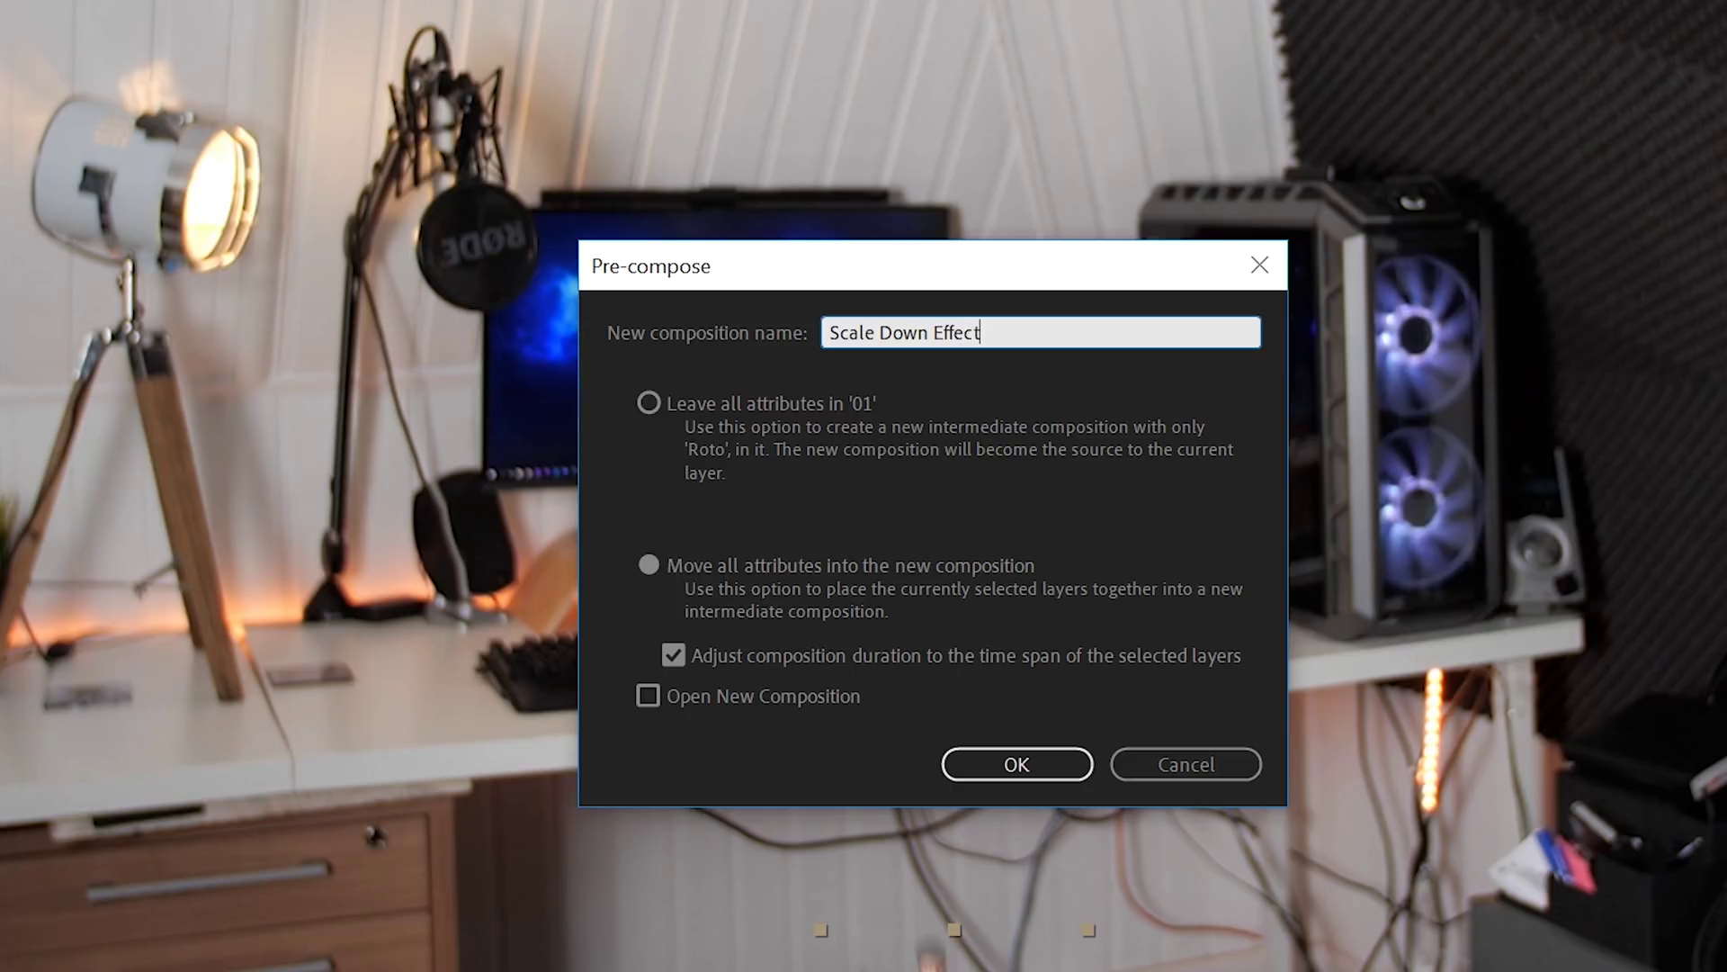
{"action": "key", "text": "Return"}
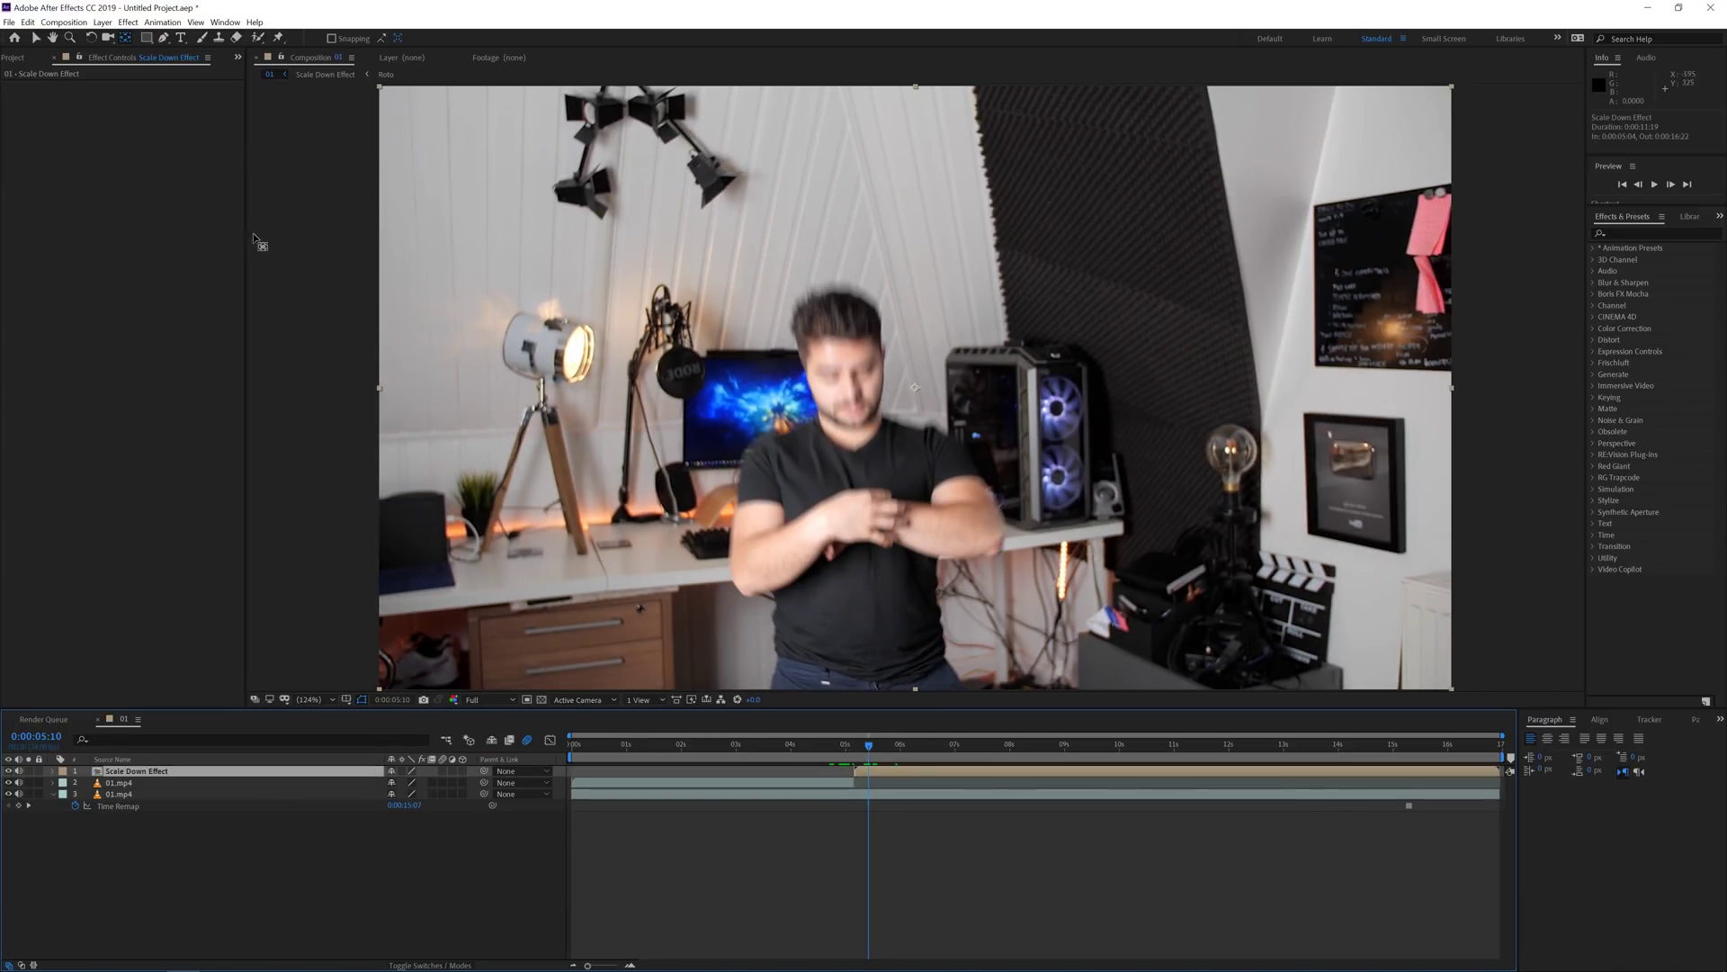
Find Echo in Effects & Presets and apply it to the Scale Down Effect layer.
{"action": "left_click", "coordinate": [1675, 232]}
{"action": "type", "text": "echo"}
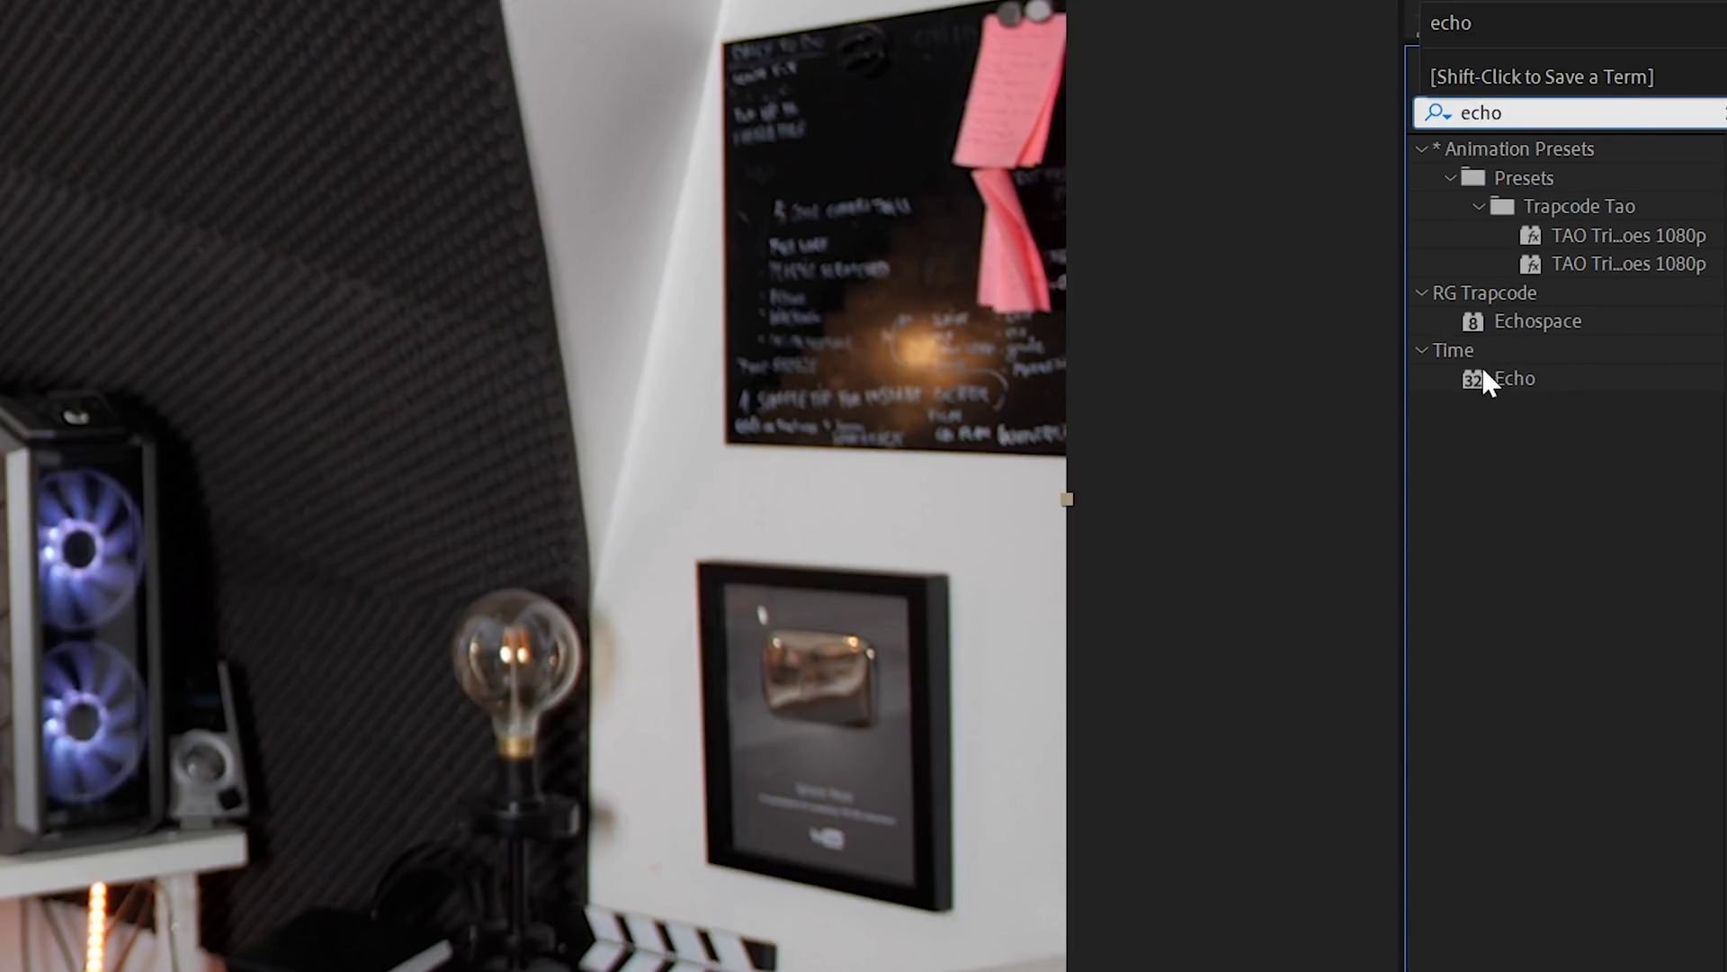
{"action": "left_click_drag", "start_coordinate": [1515, 379], "coordinate": [559, 808]}
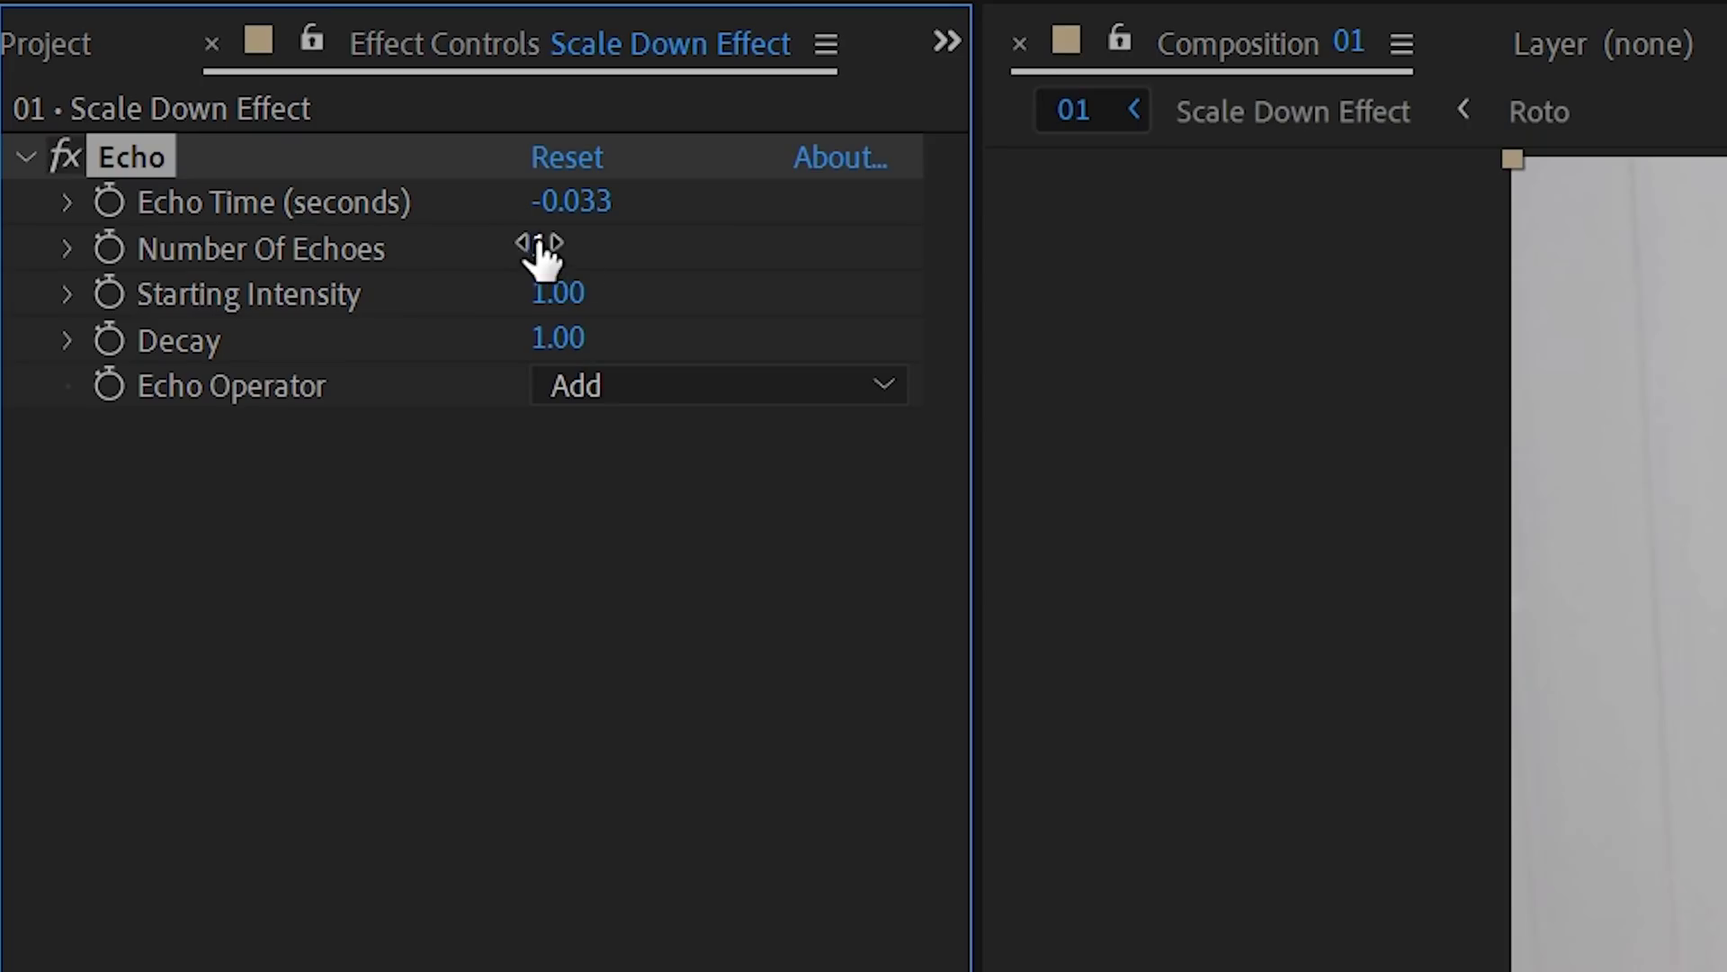
Set Echo to 2 echoes with Decay 0.48, lengthen Echo Time, and preview the trails.
{"action": "left_click", "coordinate": [539, 245]}
{"action": "type", "text": "2"}
{"action": "key", "text": "Return"}
{"action": "left_click_drag", "start_coordinate": [586, 336], "coordinate": [463, 423]}
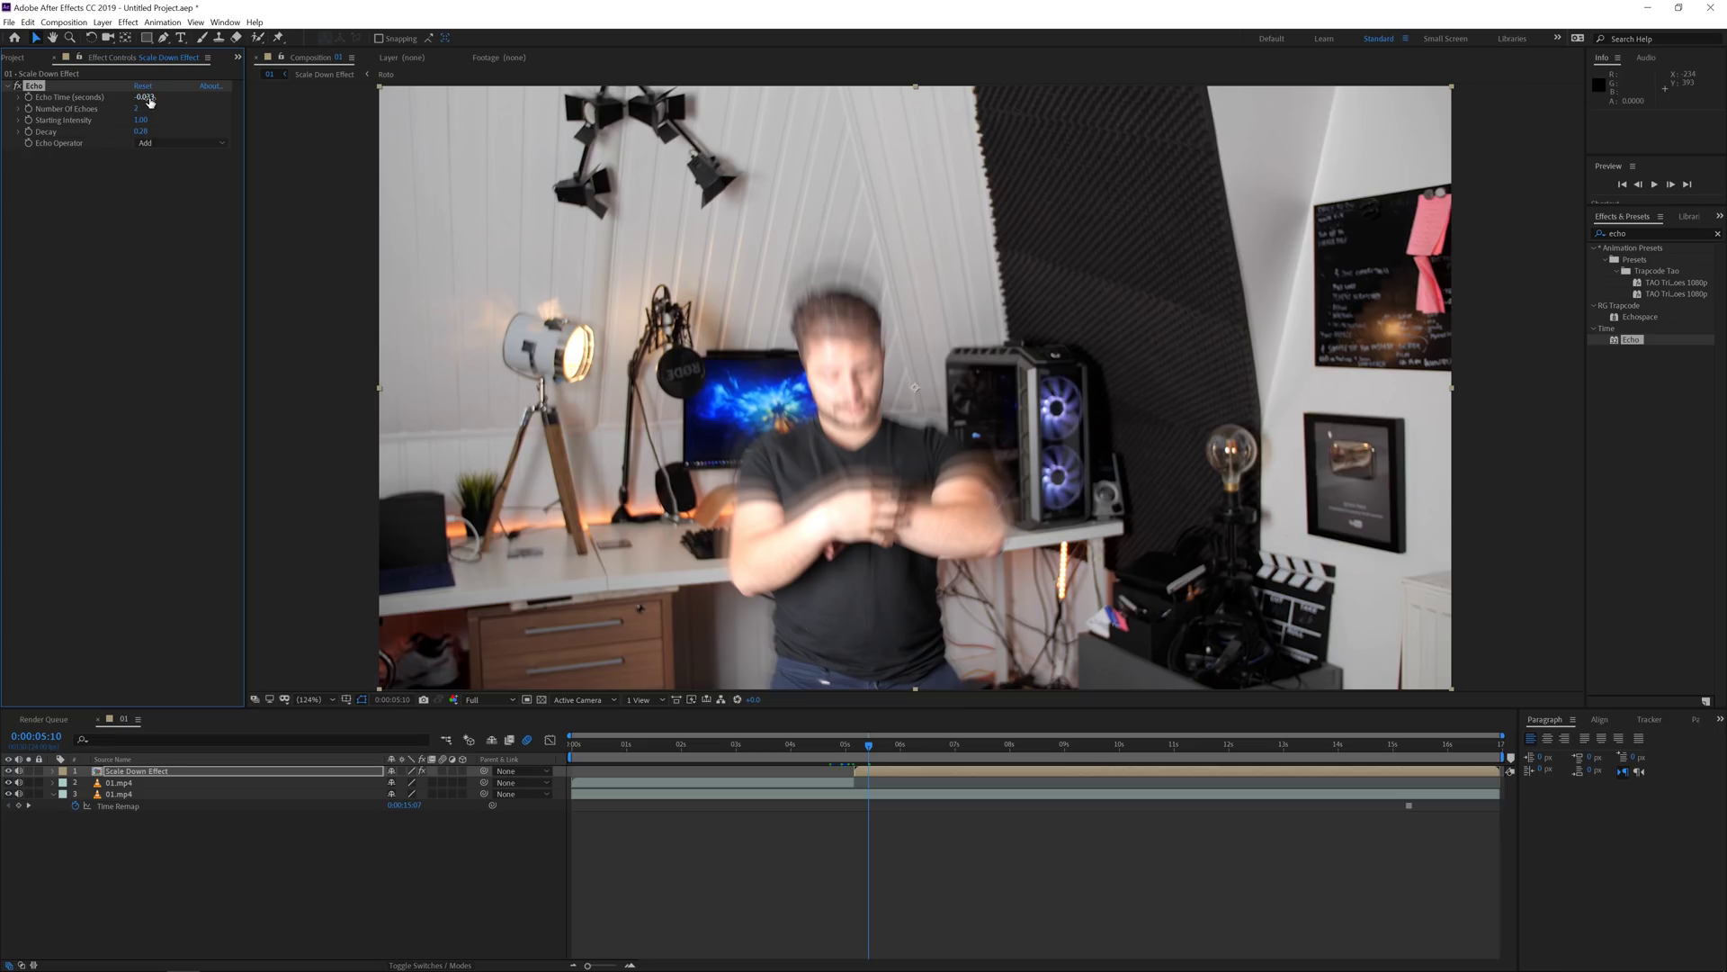
{"action": "left_click_drag", "start_coordinate": [150, 101], "coordinate": [133, 101]}
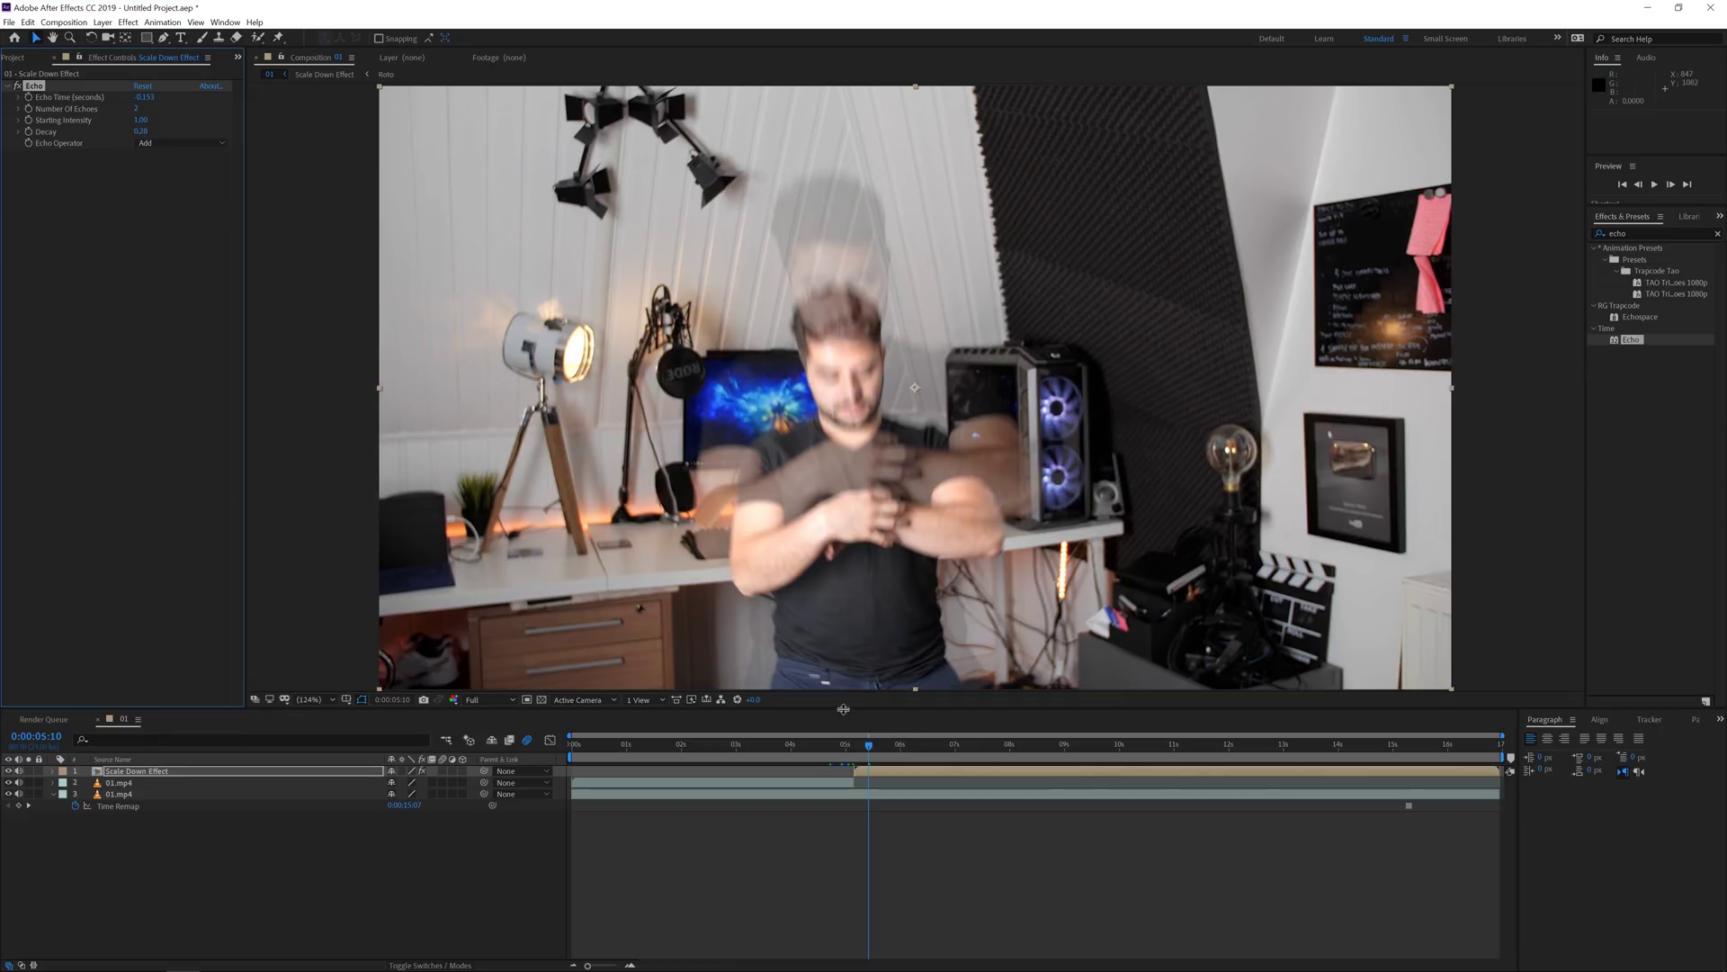
{"action": "mouse_move", "coordinate": [859, 750]}
{"action": "left_mouse_down"}
{"action": "mouse_move", "coordinate": [914, 765]}
{"action": "mouse_move", "coordinate": [850, 769]}
{"action": "left_mouse_up"}
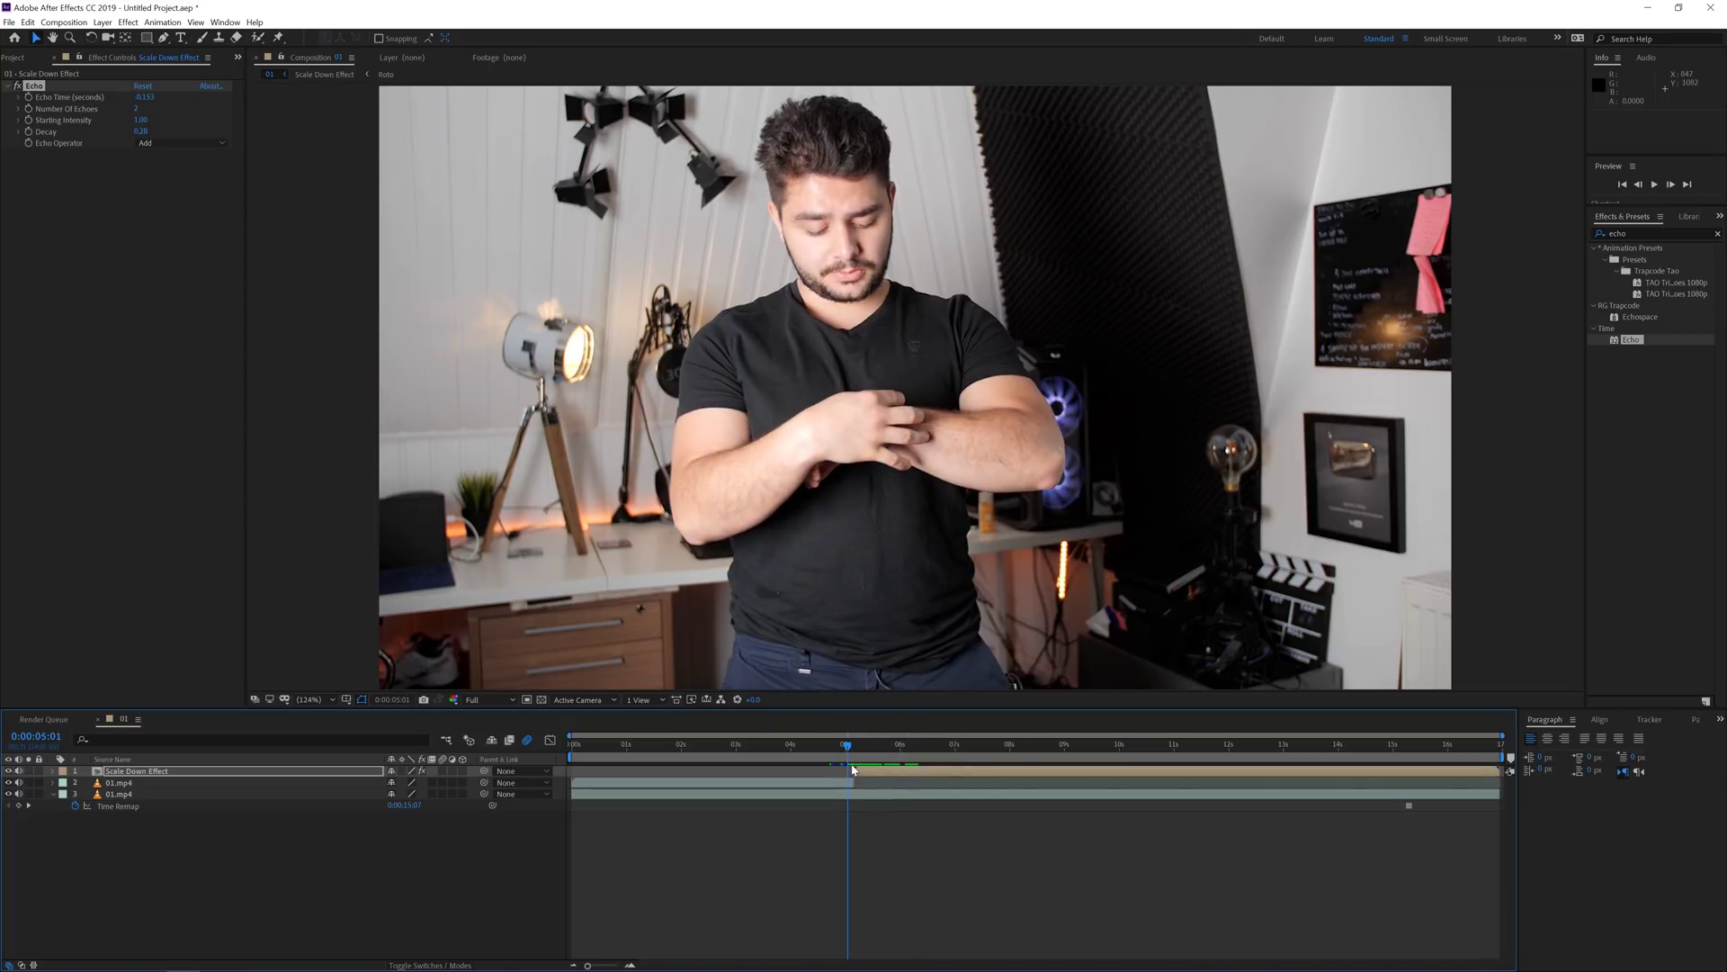
{"action": "key", "text": "space"}
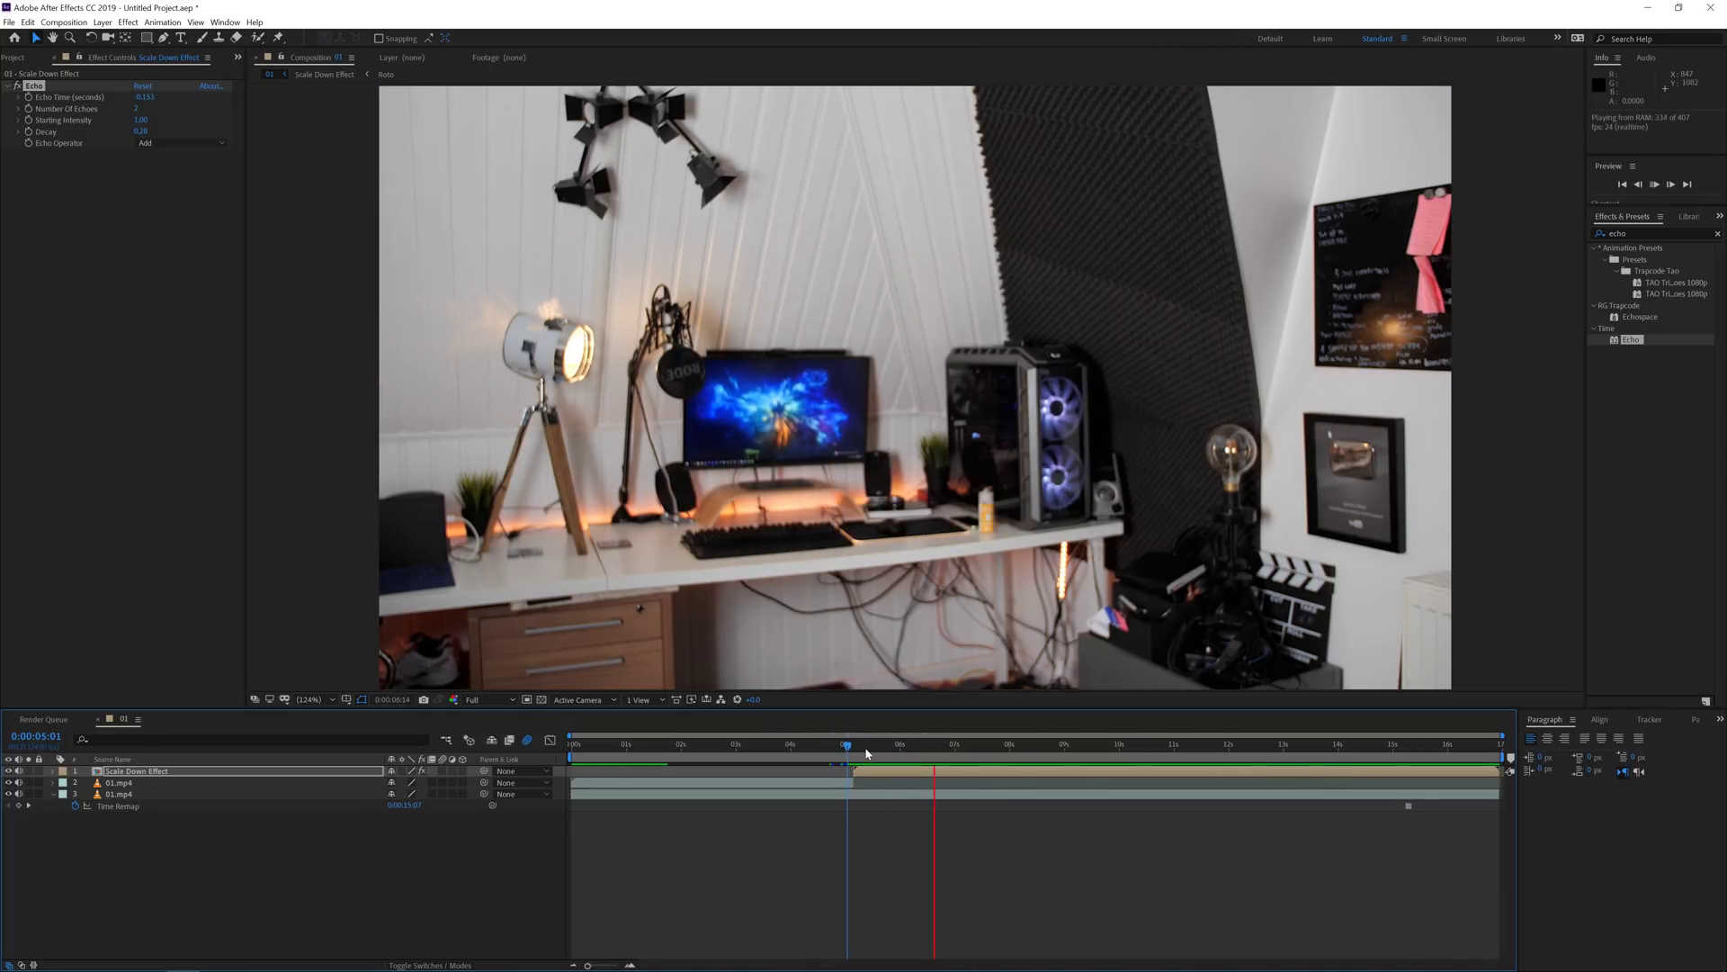
Stop playback at 0:00:05:11 and add a 50% Tint to the Scale Down Effect layer.
{"action": "left_click", "coordinate": [877, 754]}
{"action": "left_click_drag", "start_coordinate": [878, 754], "coordinate": [871, 754]}
{"action": "left_click", "coordinate": [879, 774]}
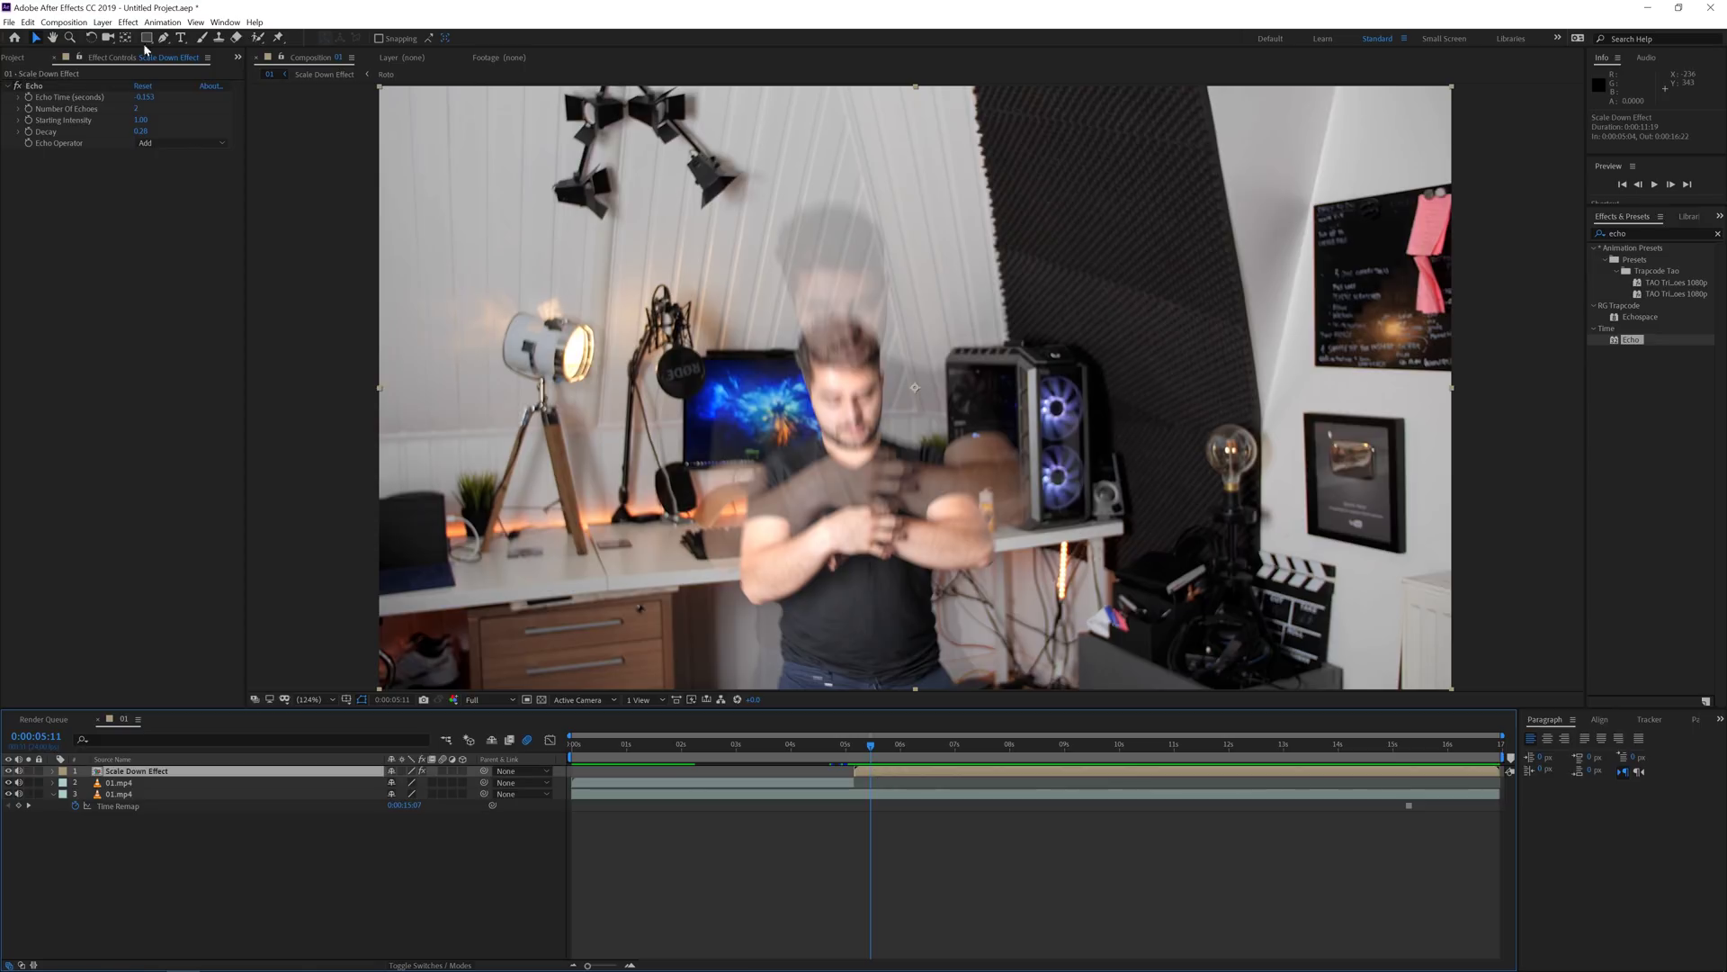
{"action": "left_click", "coordinate": [128, 23]}
{"action": "mouse_move", "coordinate": [207, 165]}
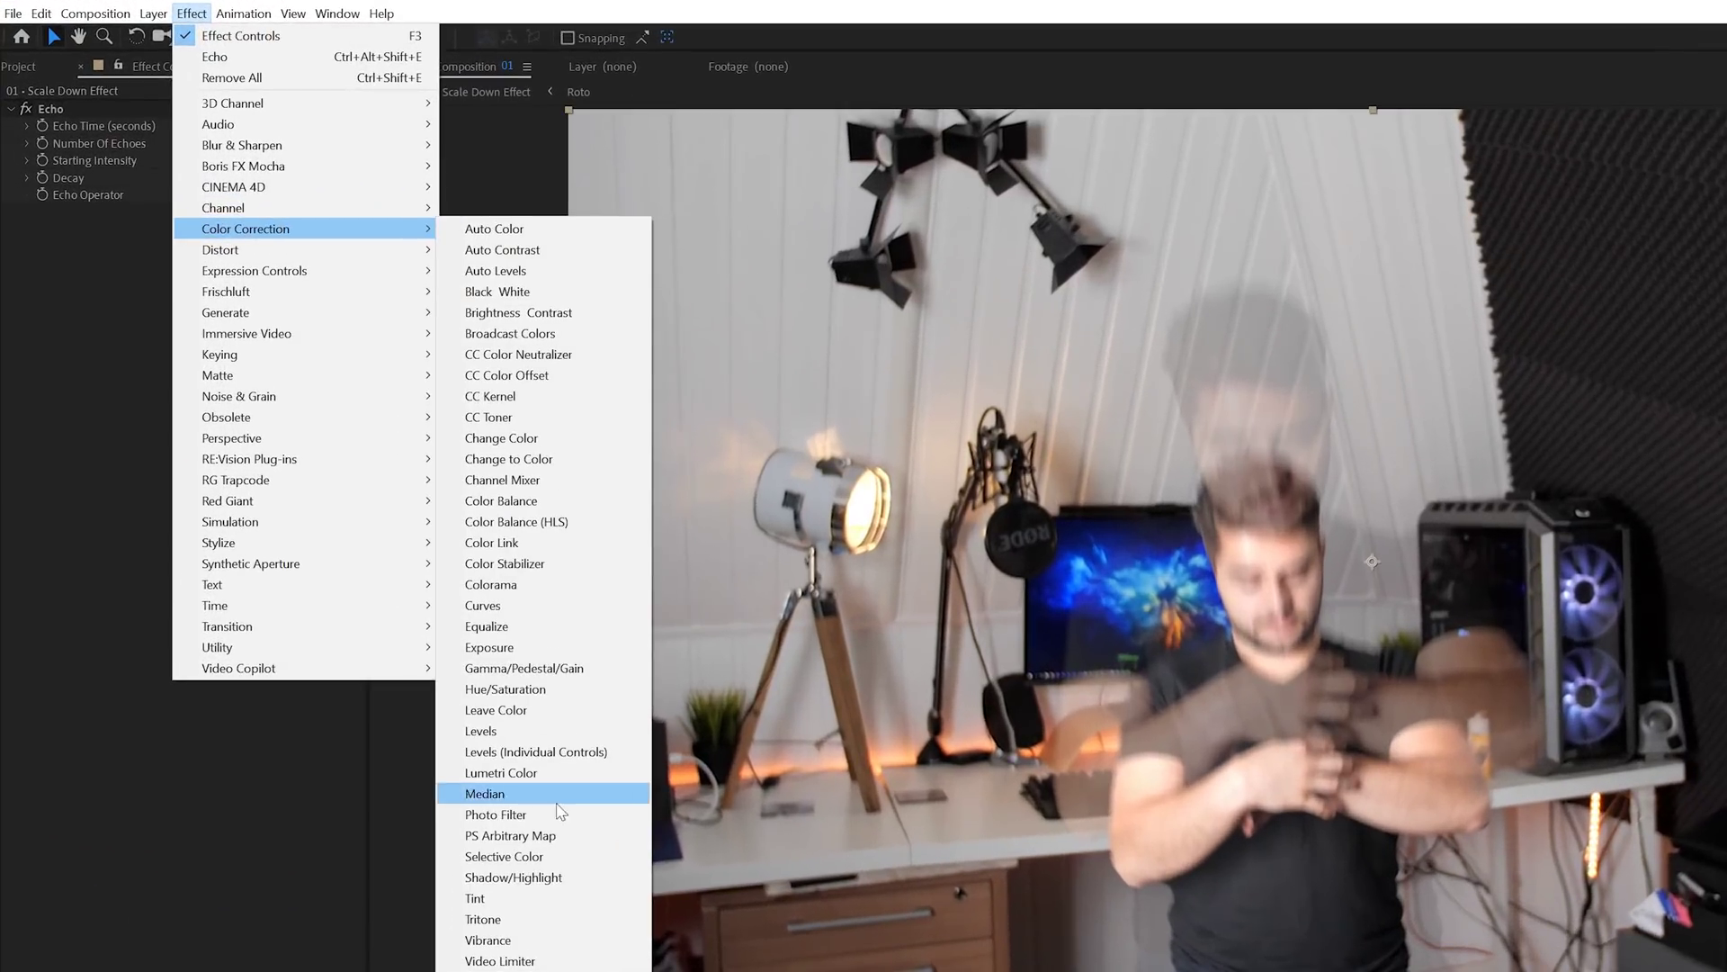
{"action": "left_click", "coordinate": [475, 898]}
{"action": "left_click_drag", "start_coordinate": [256, 265], "coordinate": [211, 272]}
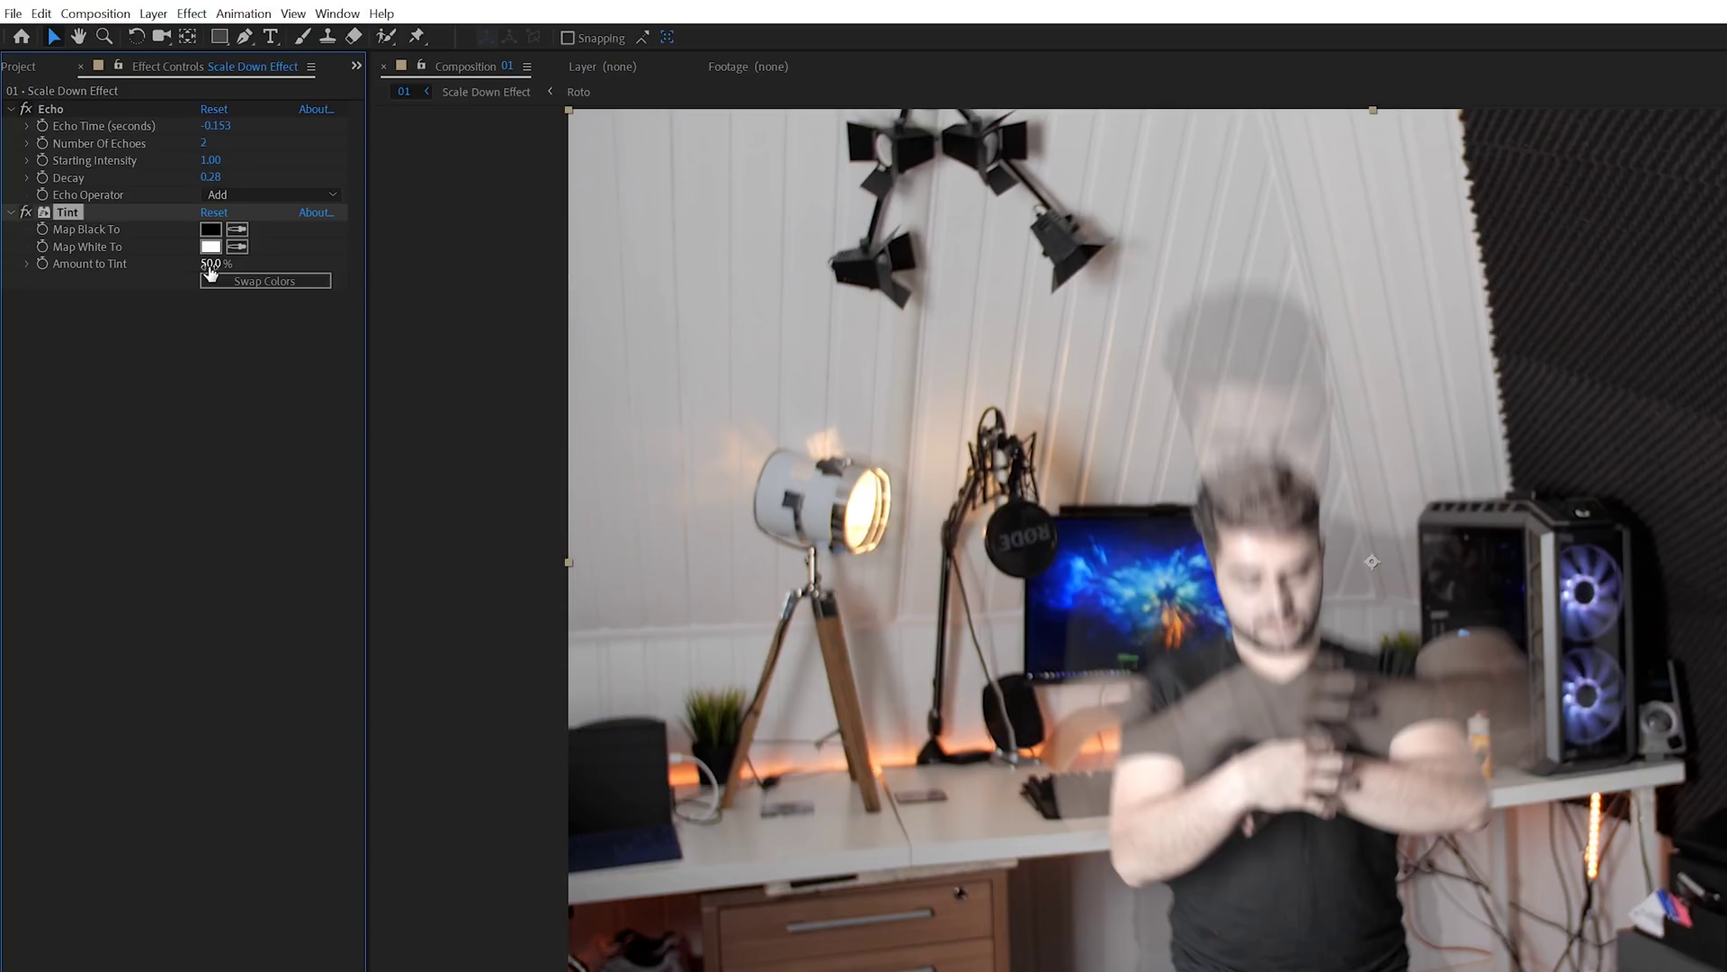
Add a Gaussian Blur with Blurriness about 21.9 and scrub to review the softened trails.
{"action": "left_click", "coordinate": [192, 14]}
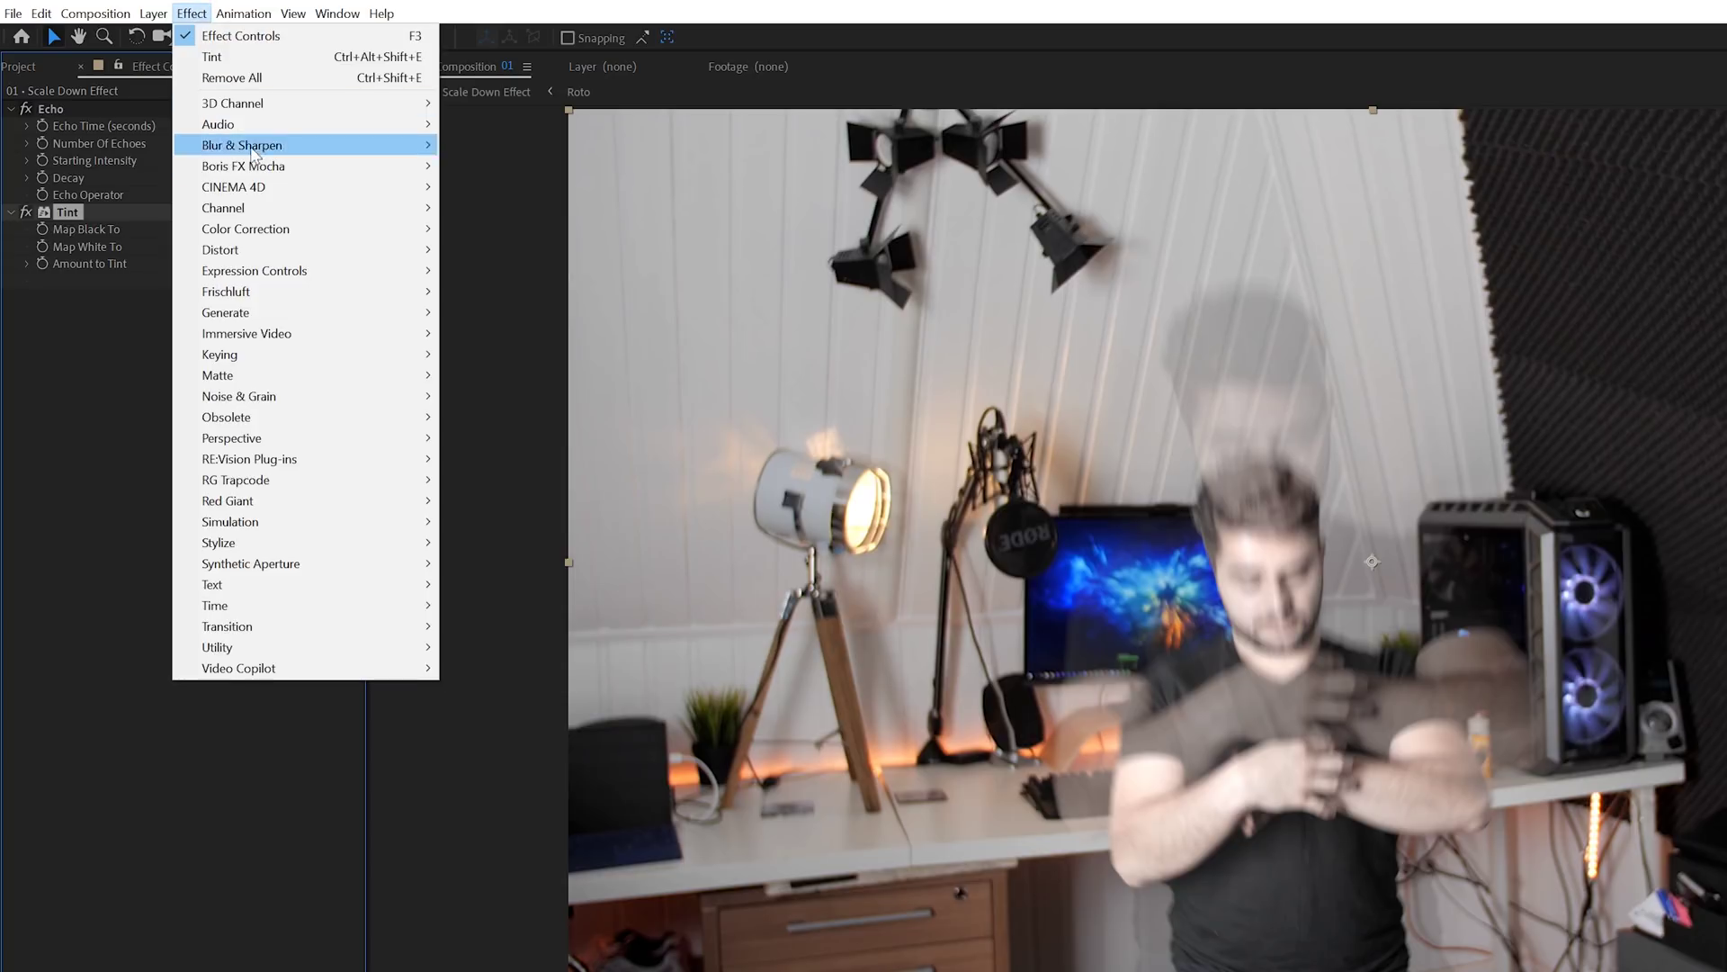
{"action": "mouse_move", "coordinate": [266, 146]}
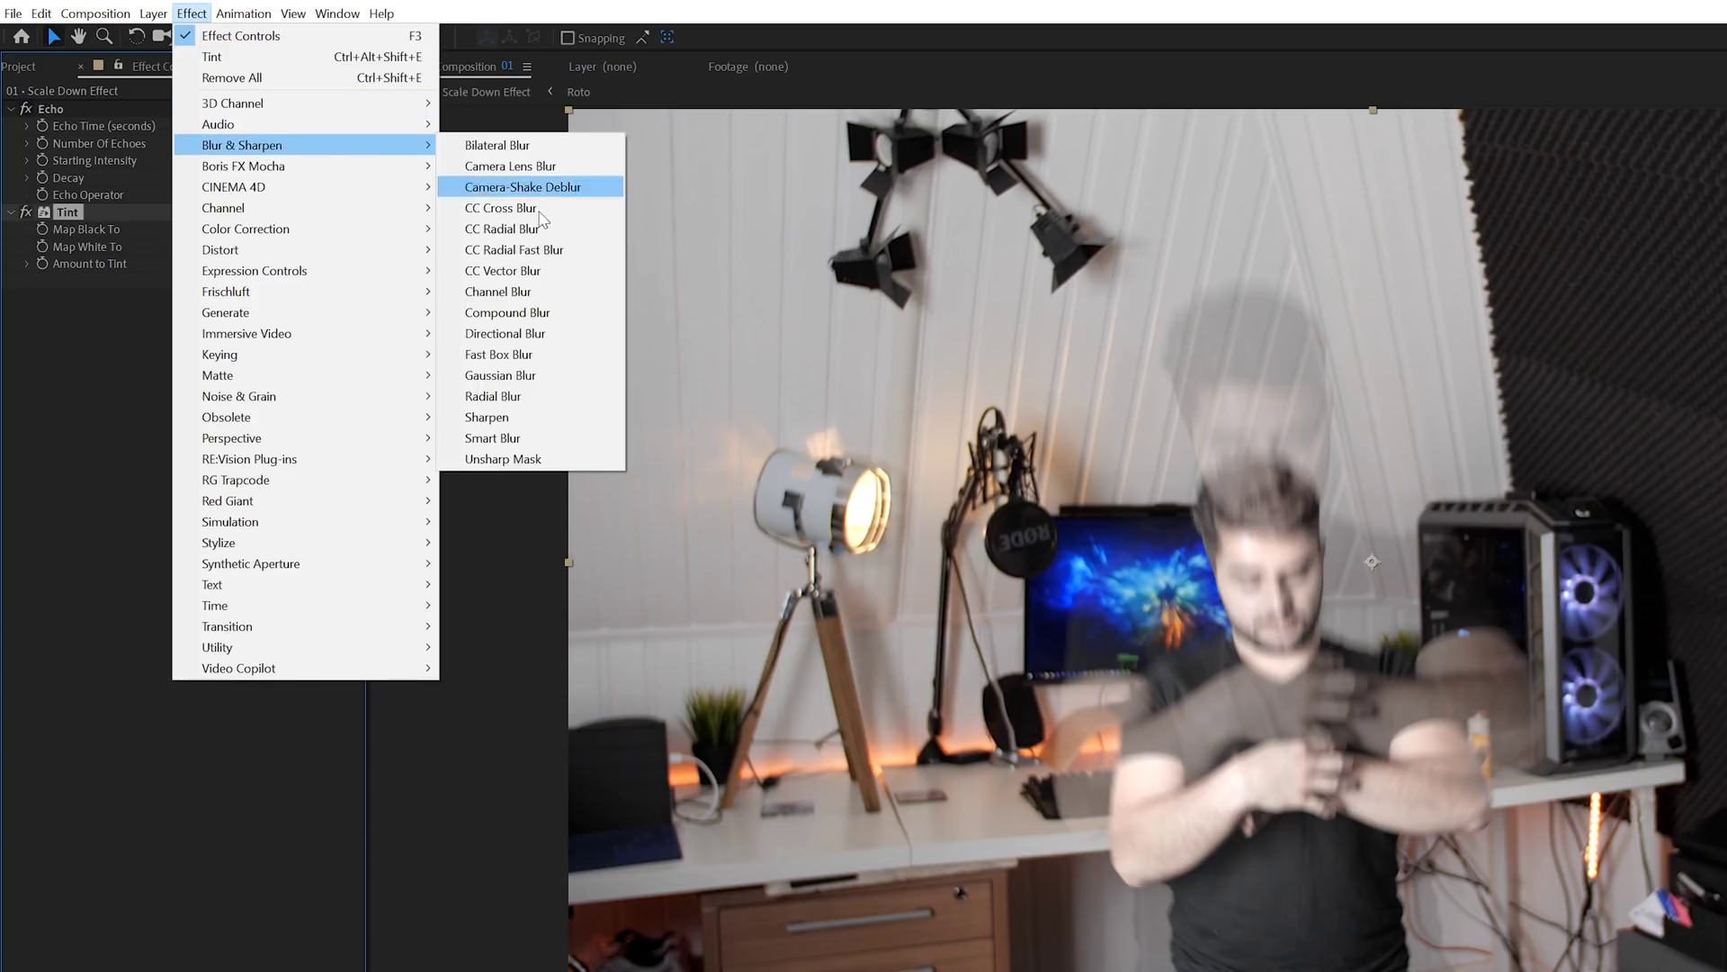
{"action": "left_click", "coordinate": [526, 375]}
{"action": "left_click", "coordinate": [254, 324]}
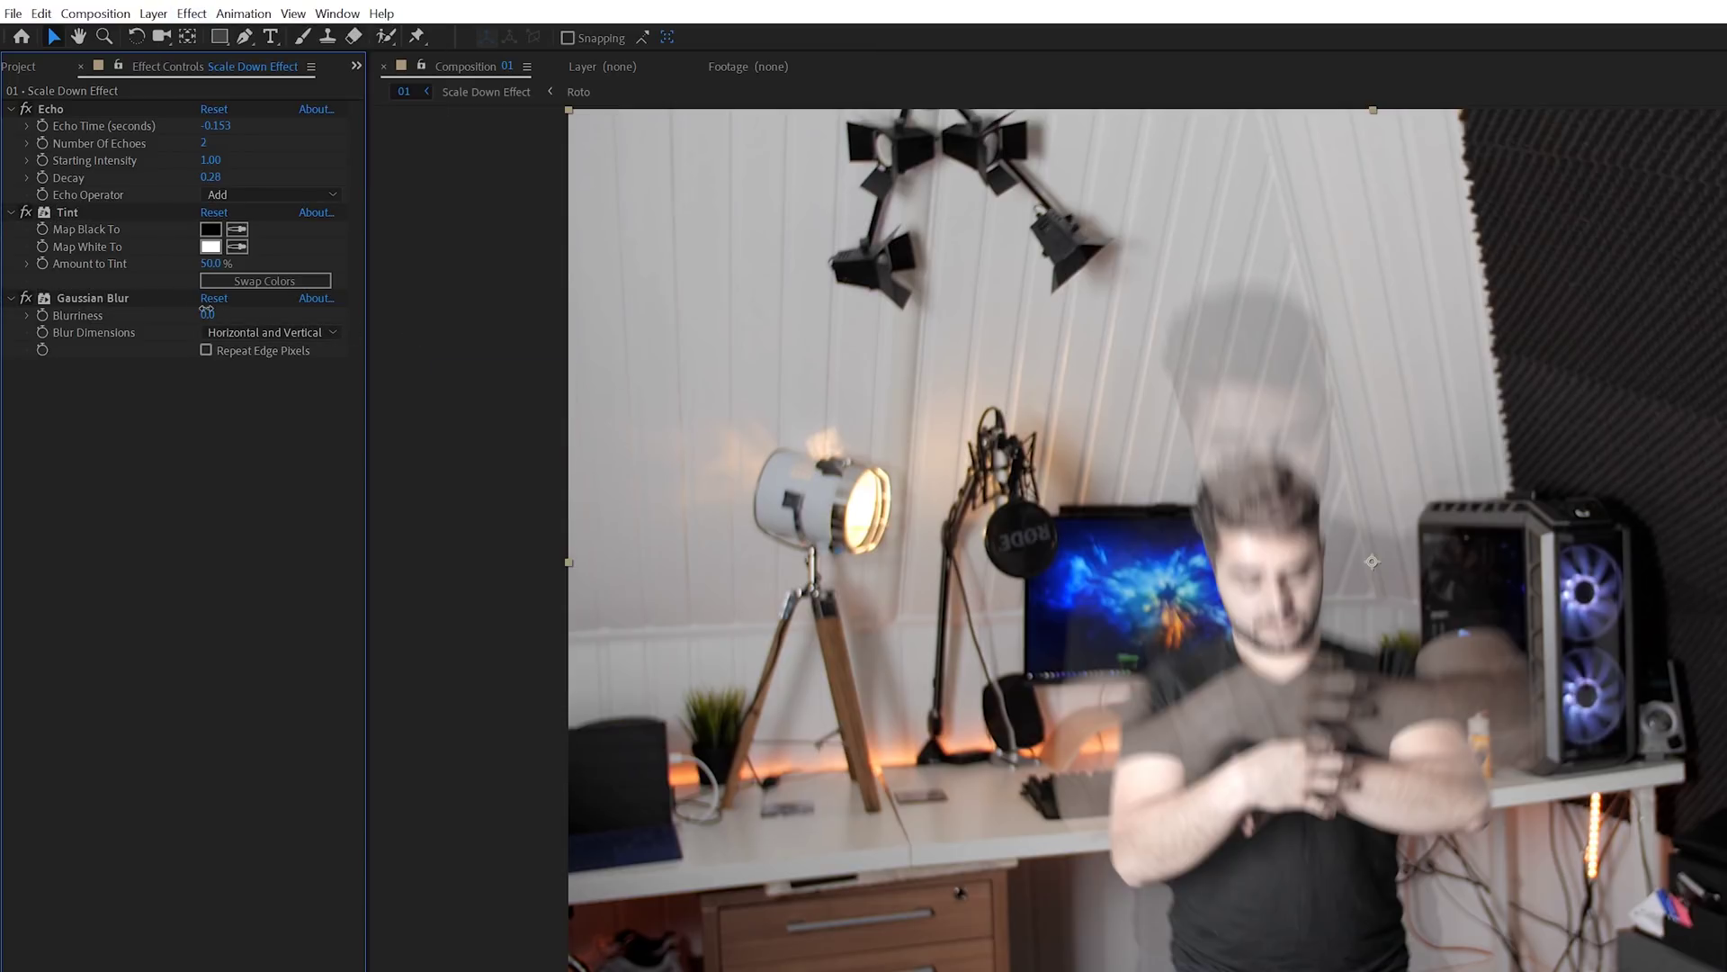
{"action": "left_click_drag", "start_coordinate": [206, 314], "coordinate": [256, 318]}
{"action": "left_click_drag", "start_coordinate": [457, 330], "coordinate": [461, 346]}
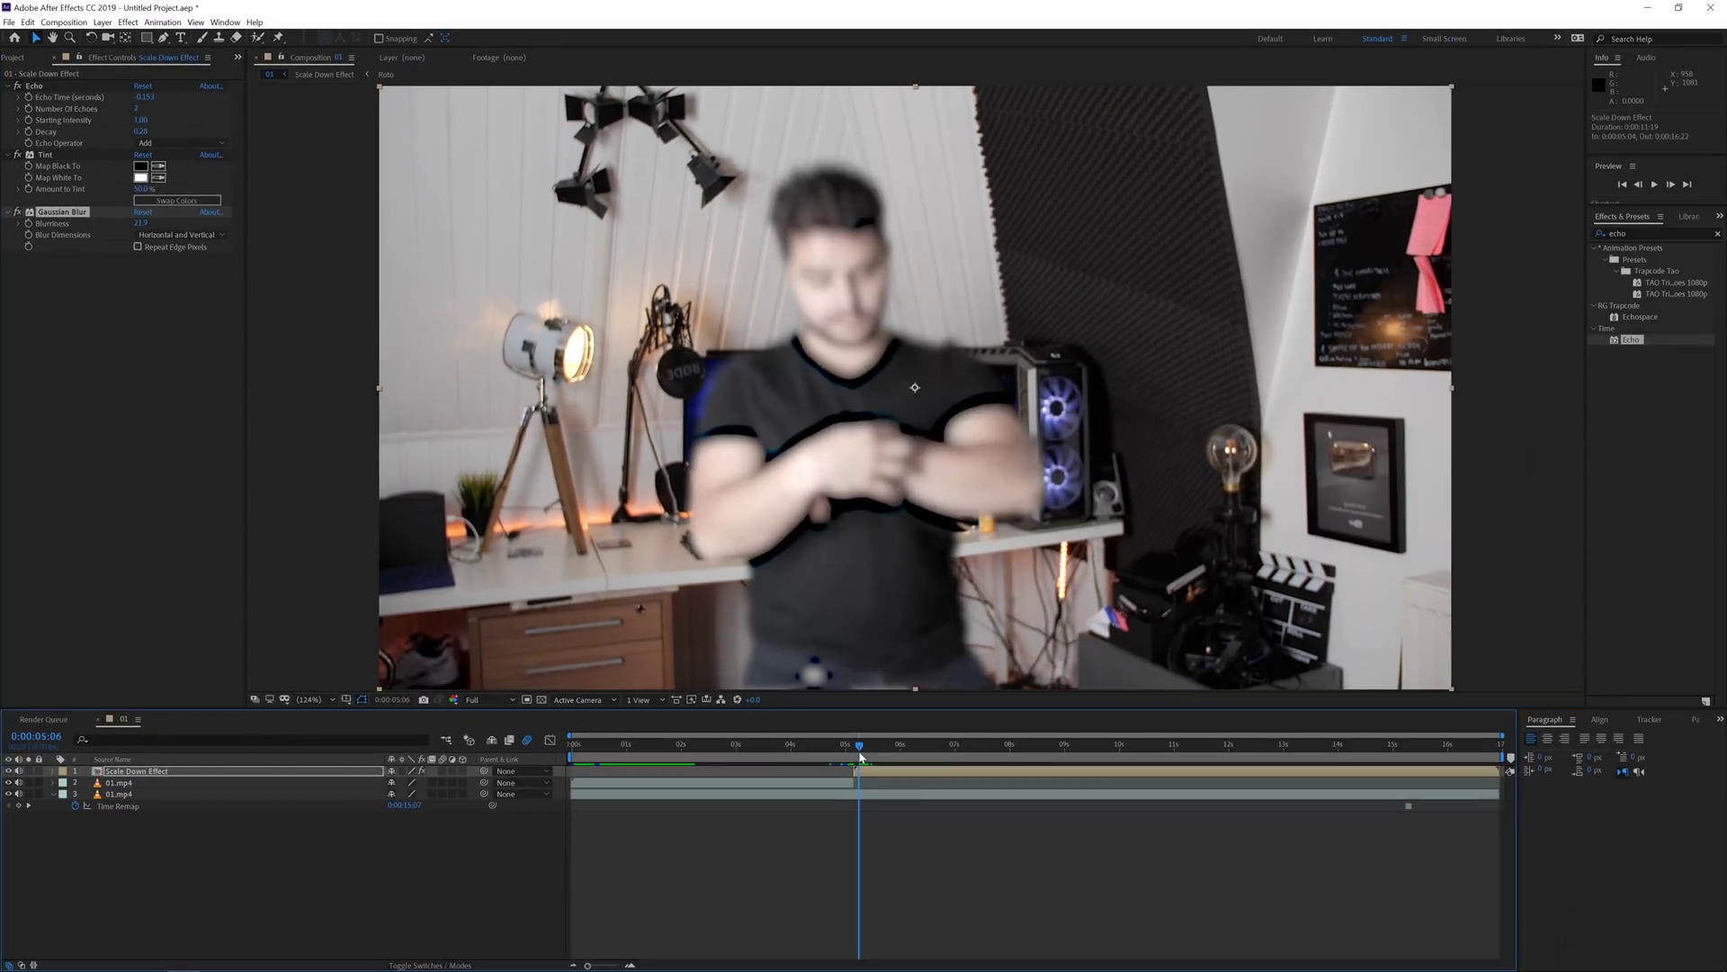
{"action": "left_click_drag", "start_coordinate": [856, 760], "coordinate": [866, 760]}
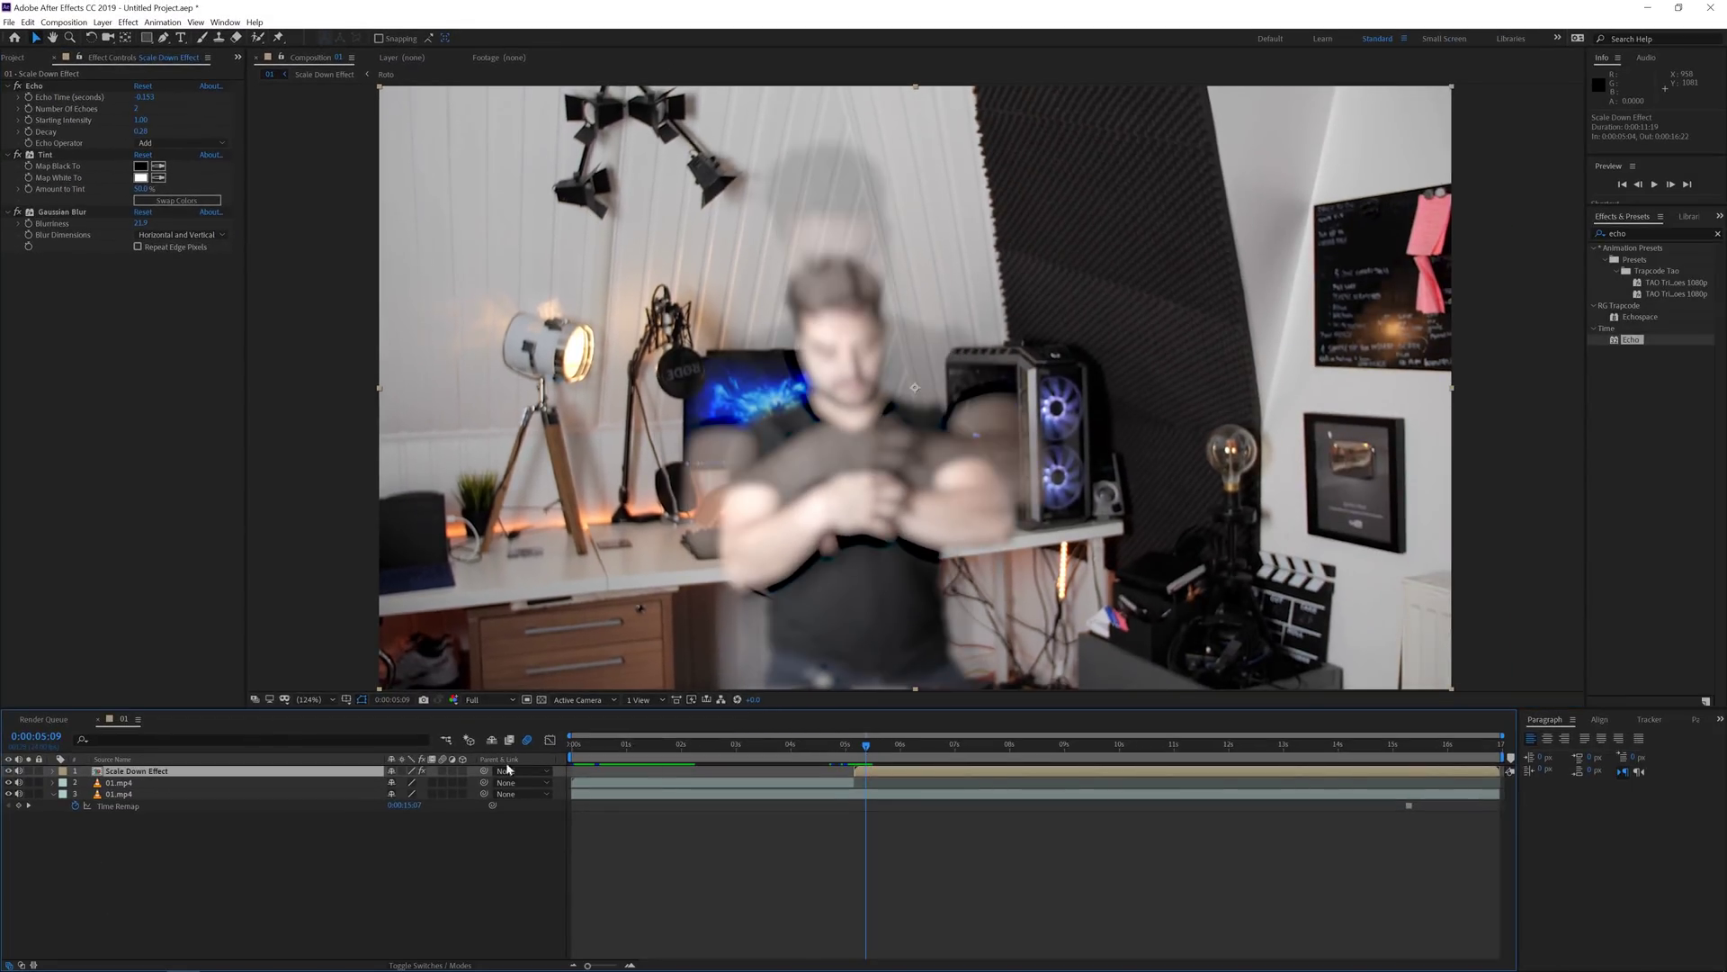
Set the echo layer's blending mode to Add and its opacity to 65%.
{"action": "left_click", "coordinate": [411, 965]}
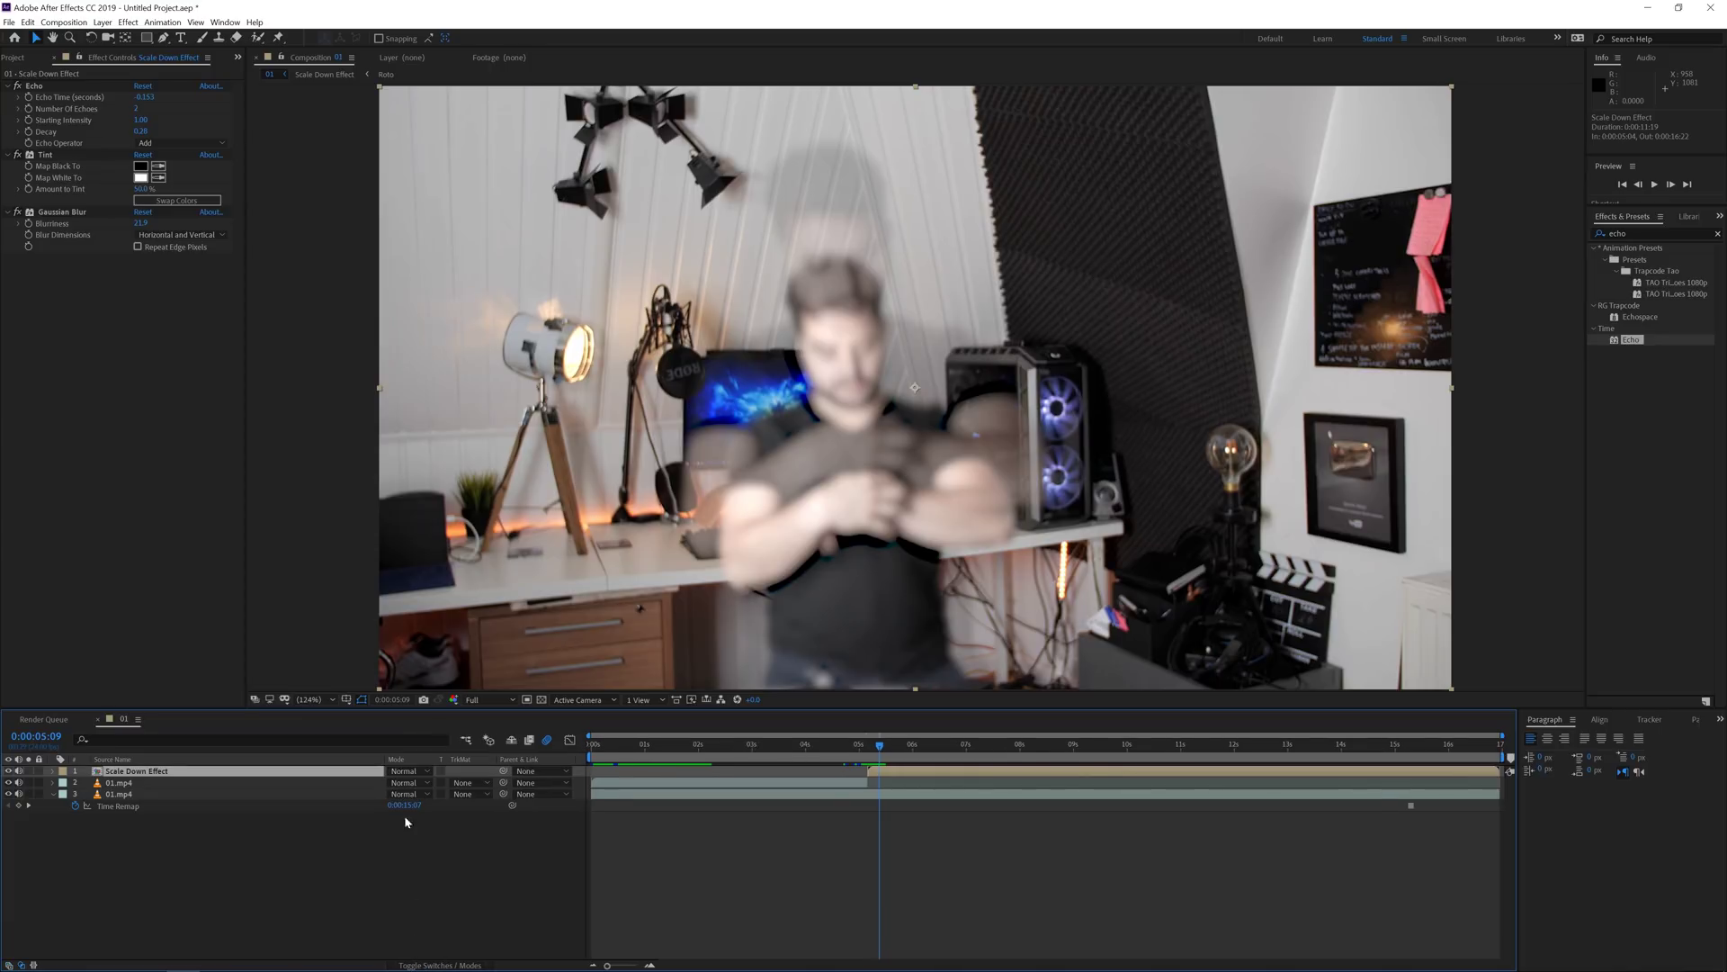
{"action": "left_click", "coordinate": [400, 771]}
{"action": "left_click", "coordinate": [432, 343]}
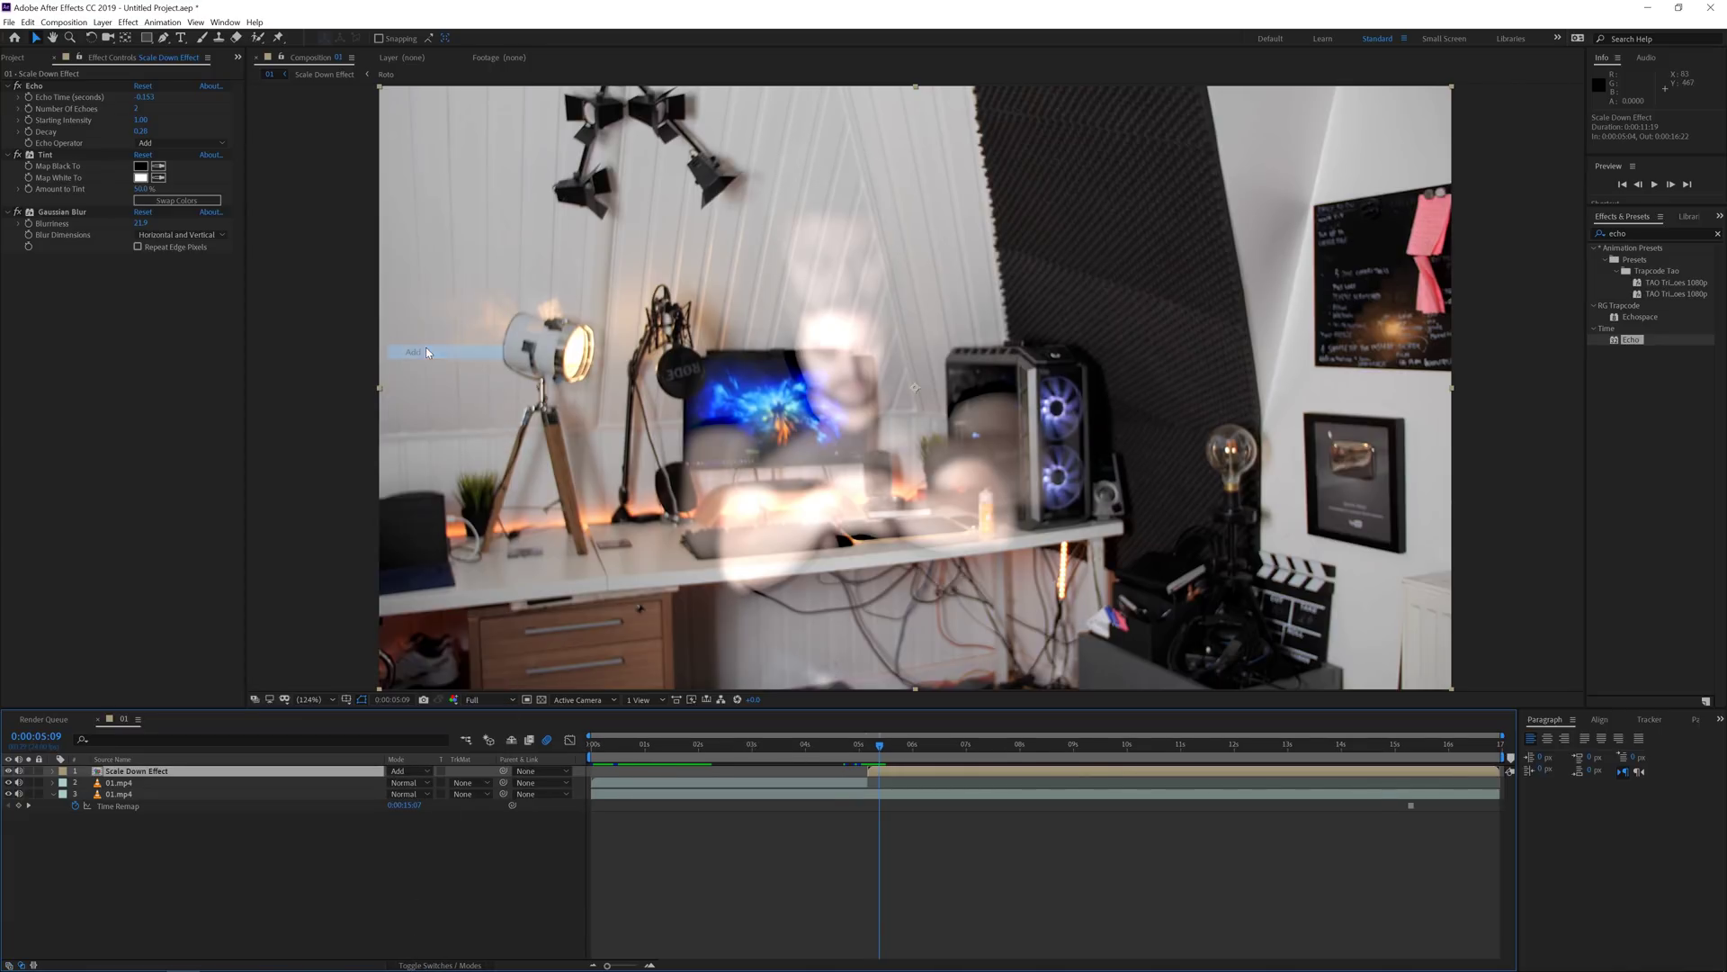
{"action": "key", "text": "t"}
{"action": "left_click_drag", "start_coordinate": [396, 782], "coordinate": [364, 782]}
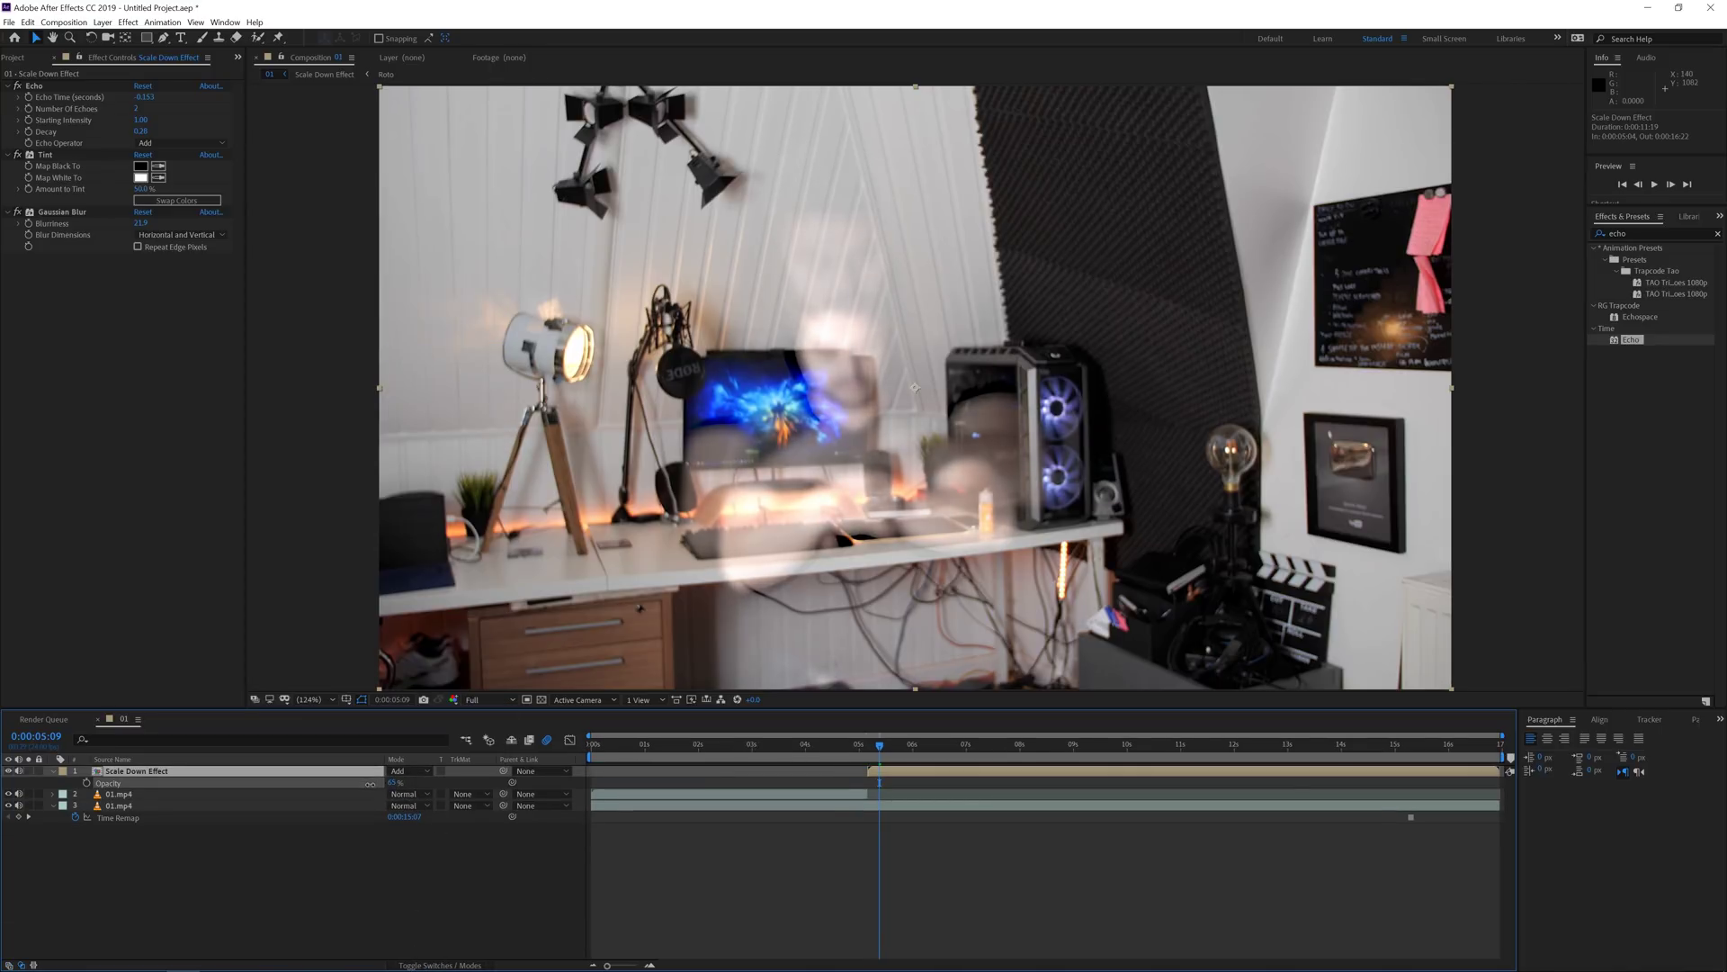
{"action": "mouse_move", "coordinate": [880, 745]}
{"action": "left_mouse_down"}
{"action": "mouse_move", "coordinate": [856, 756]}
{"action": "mouse_move", "coordinate": [879, 778]}
{"action": "left_mouse_up"}
Duplicate the Scale Down Effect layer, strip all effects from the copy, and review the result.
{"action": "left_click", "coordinate": [879, 778]}
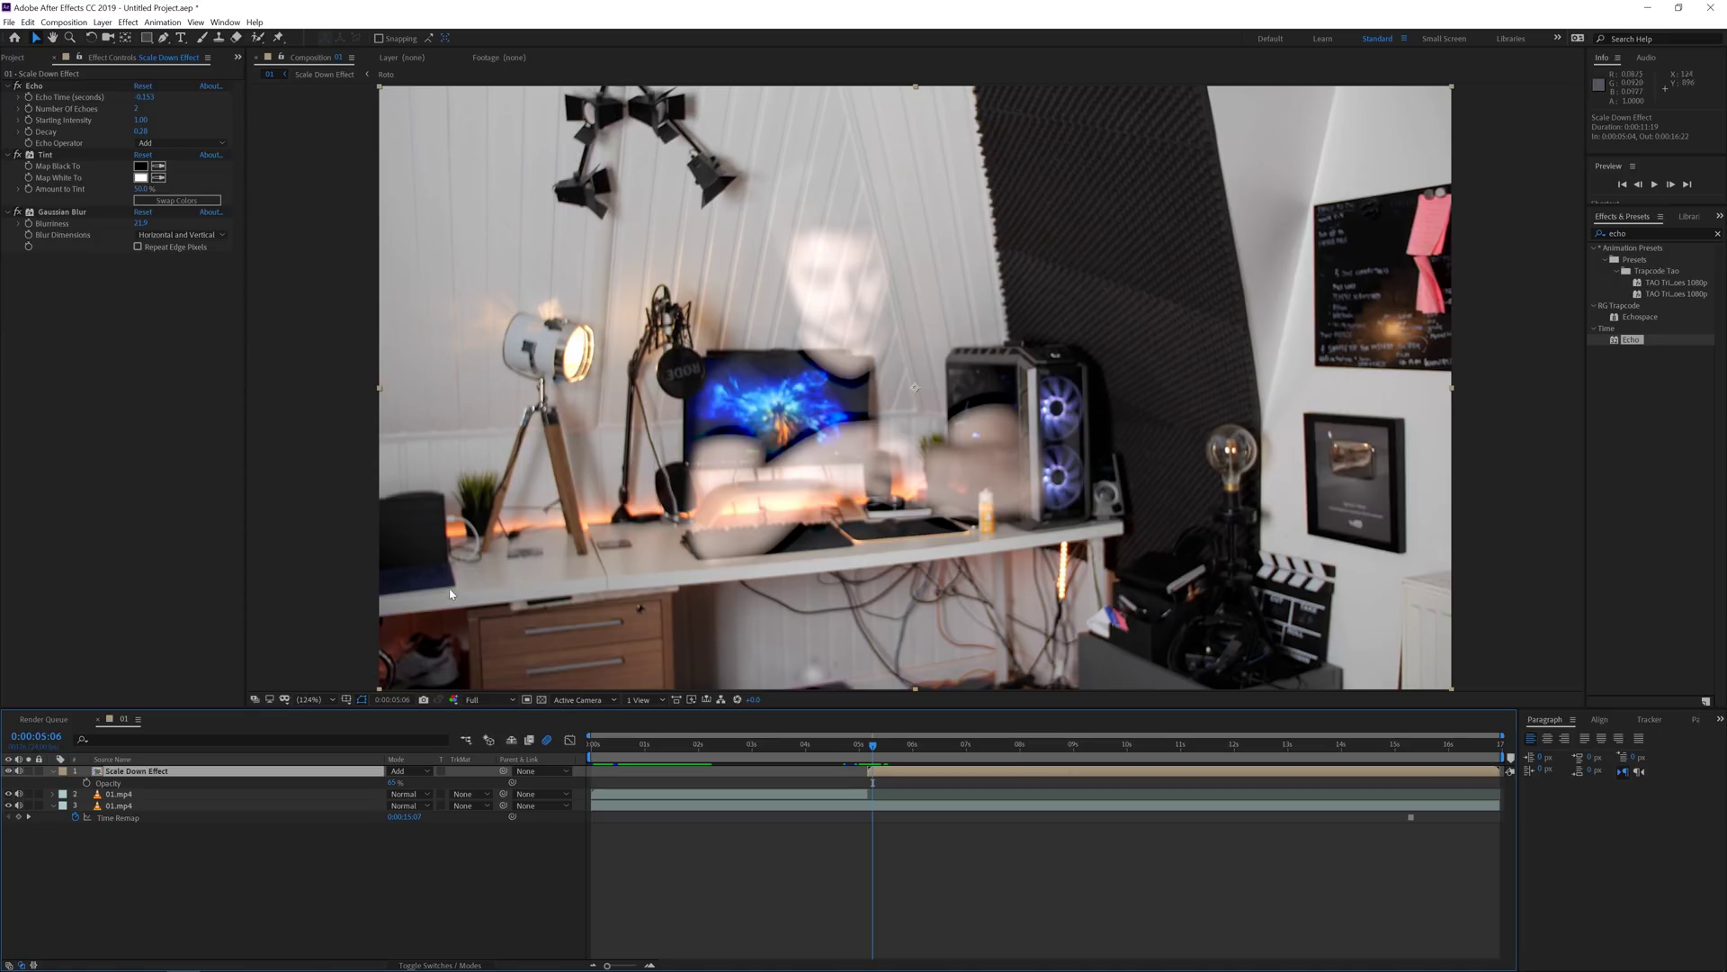
{"action": "key", "text": "ctrl+d"}
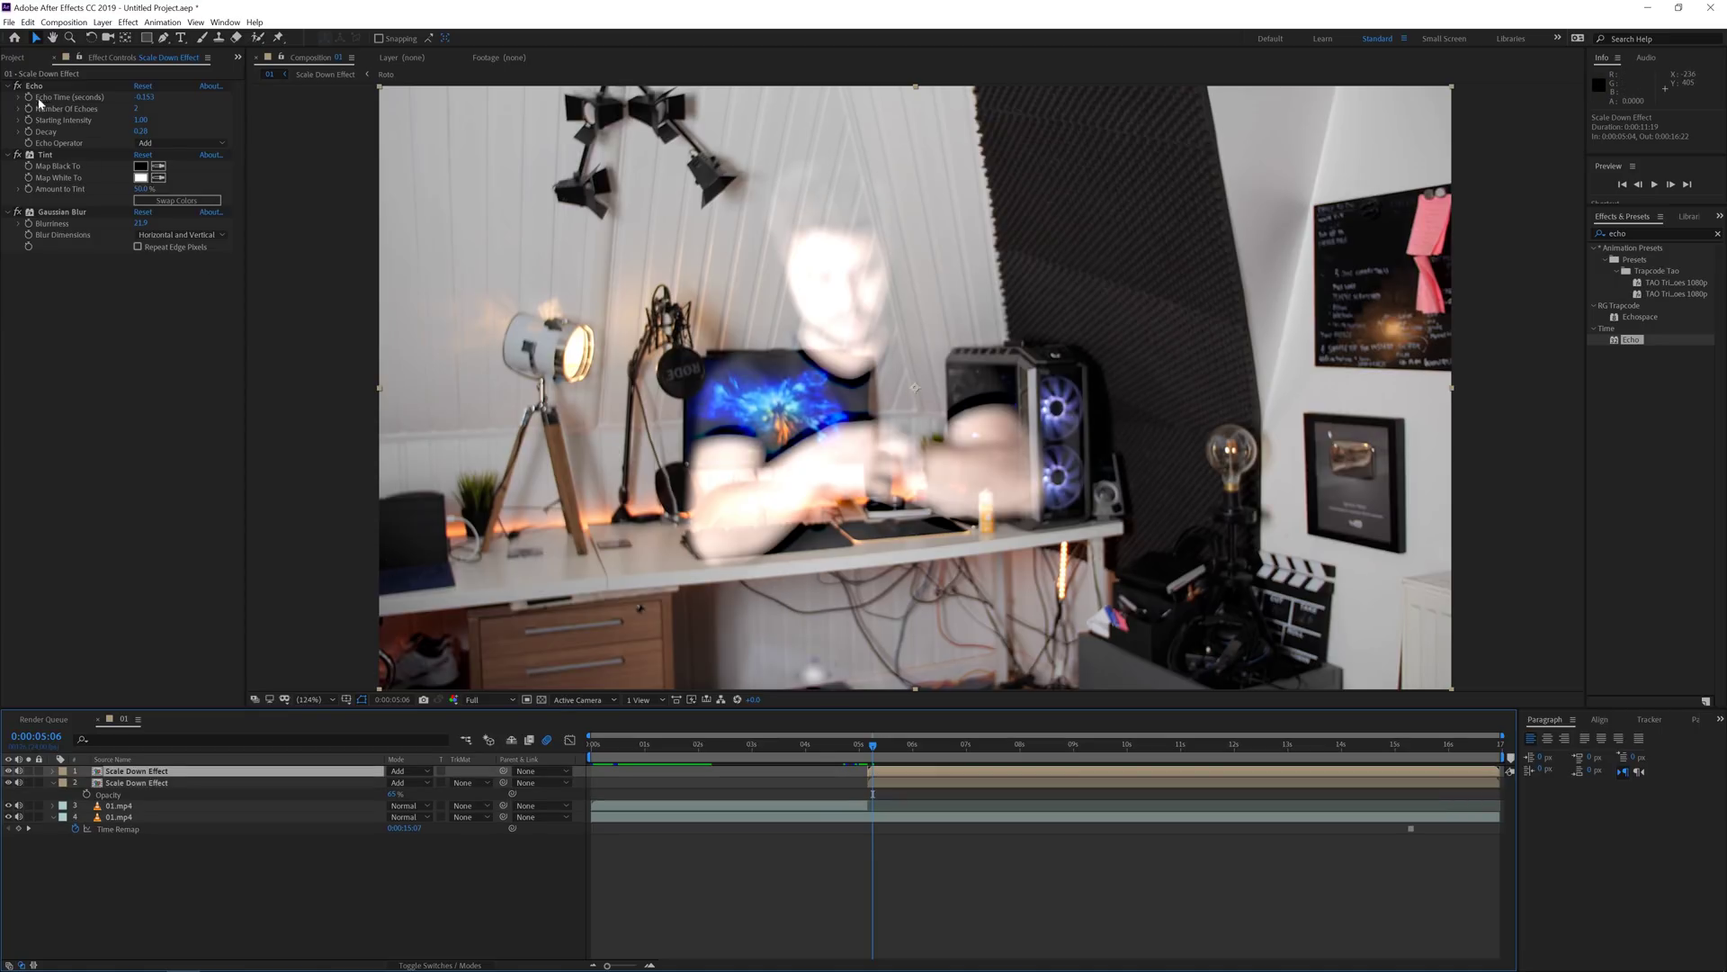
{"action": "key", "text": "ctrl+a"}
{"action": "key", "text": "Delete"}
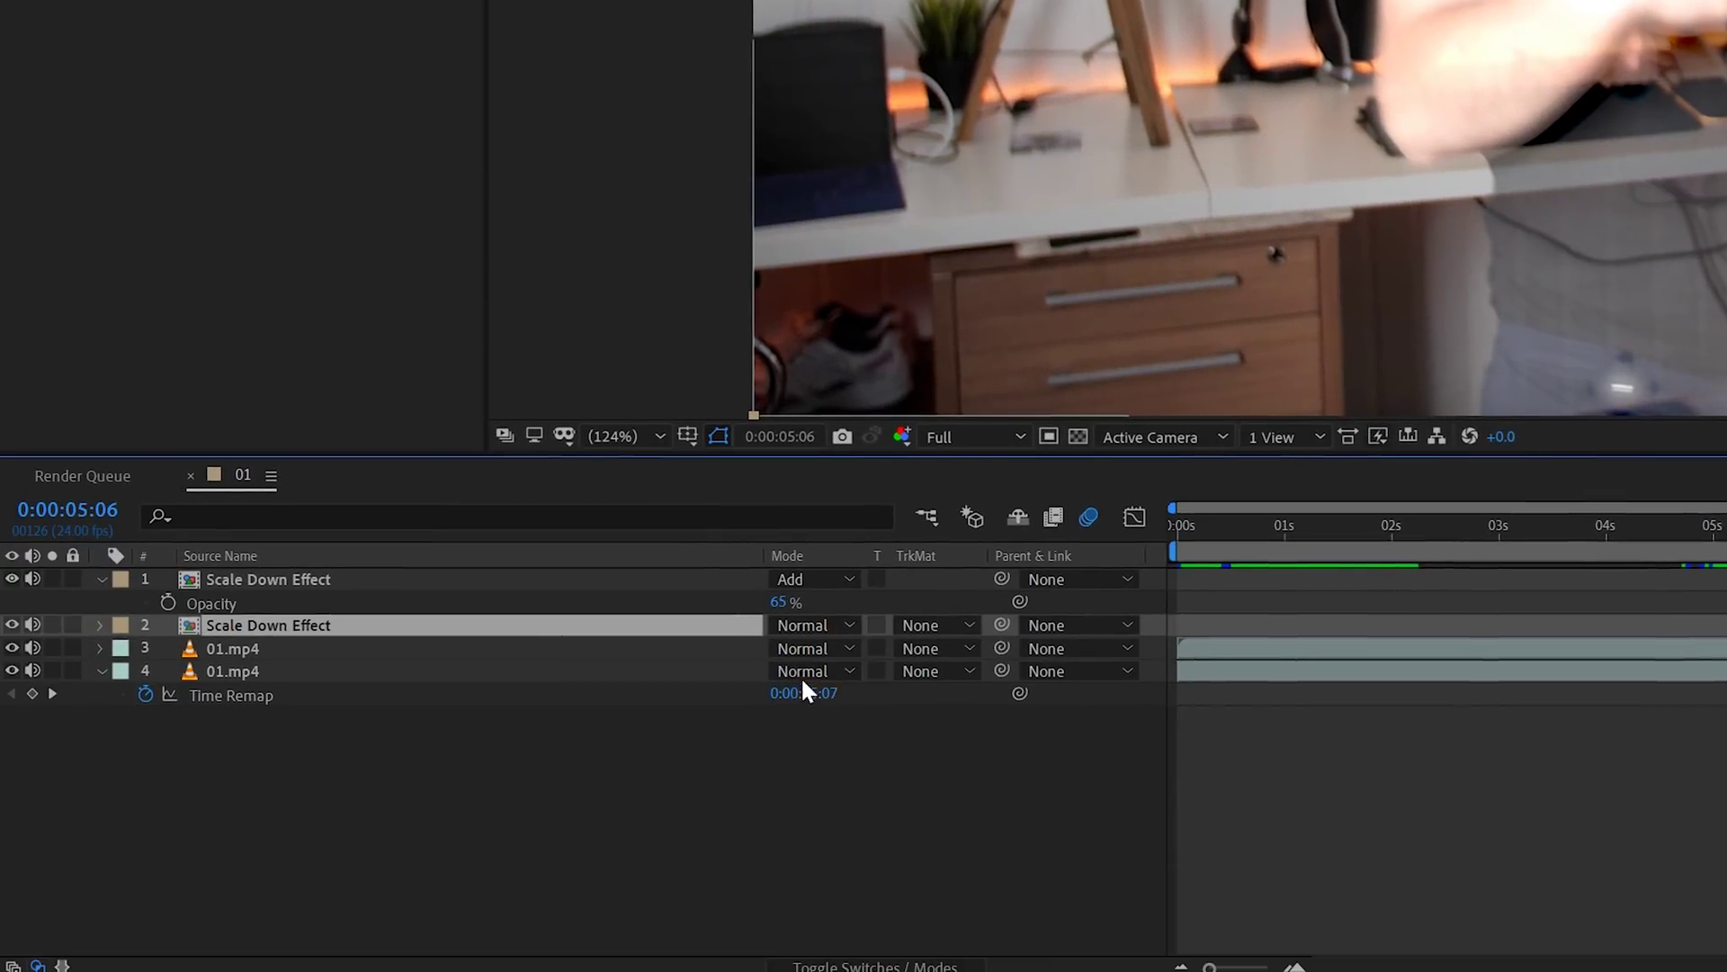
{"action": "key", "text": "t"}
{"action": "left_click", "coordinate": [1218, 848]}
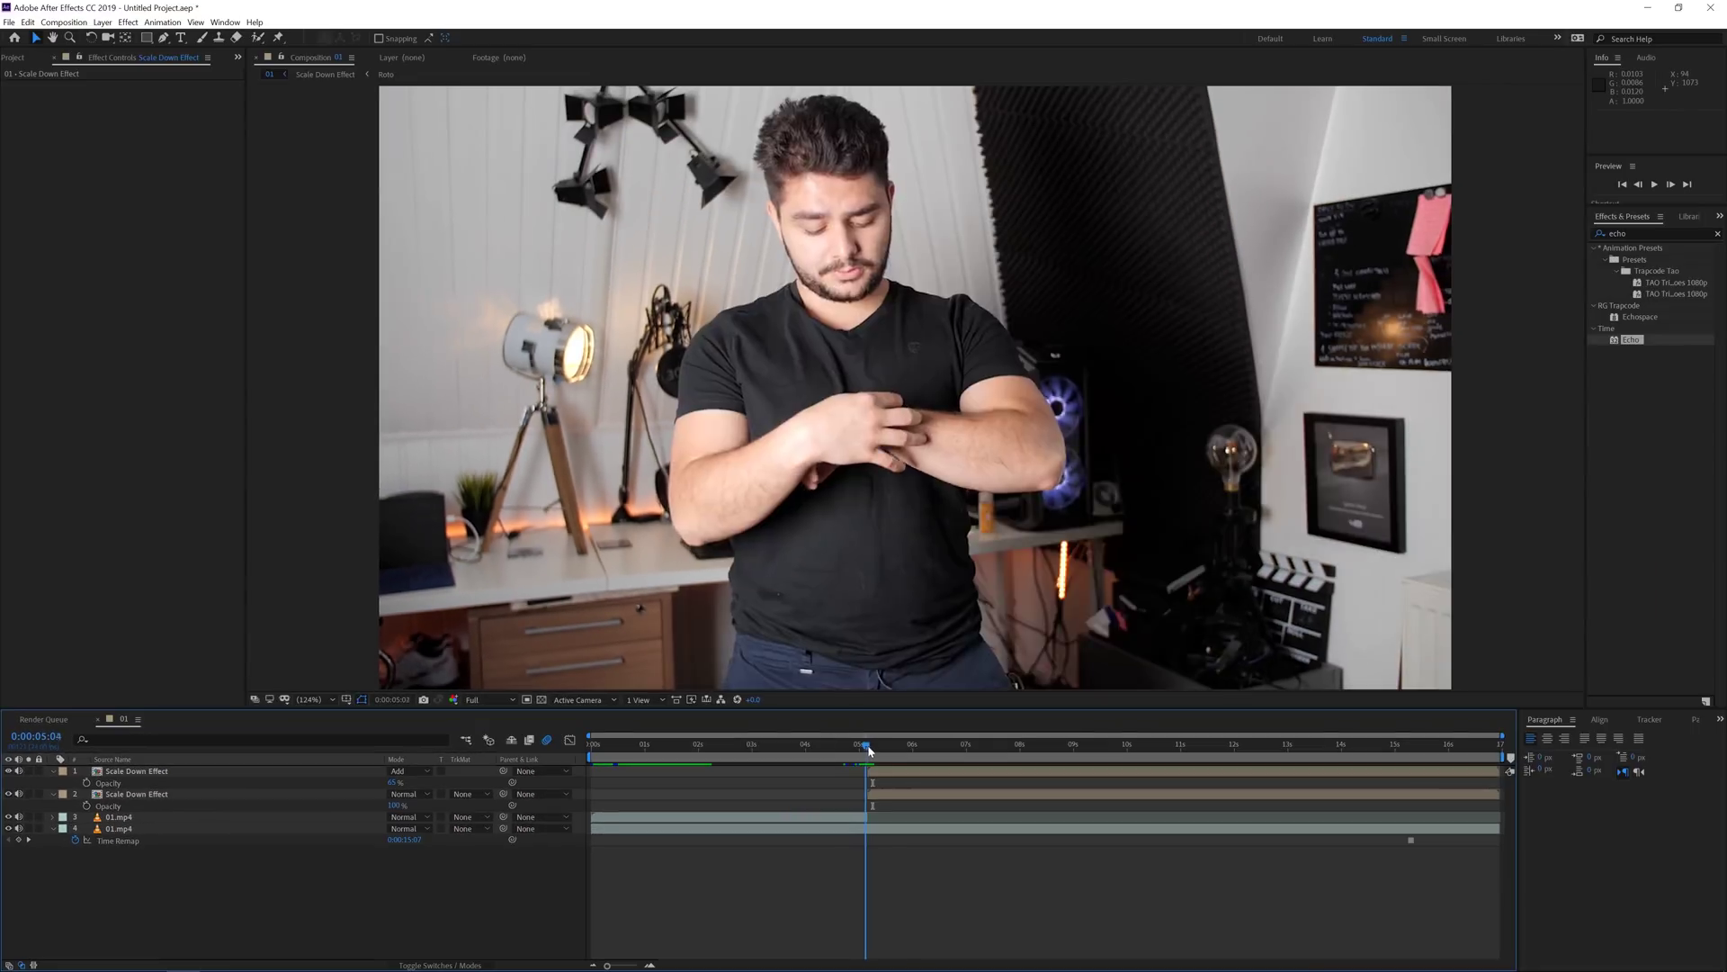
{"action": "mouse_move", "coordinate": [870, 759]}
{"action": "left_mouse_down"}
{"action": "mouse_move", "coordinate": [895, 758]}
{"action": "mouse_move", "coordinate": [869, 774]}
{"action": "mouse_move", "coordinate": [918, 758]}
{"action": "mouse_move", "coordinate": [882, 758]}
{"action": "left_mouse_up"}
Add the Dust_Front_4_0792_4K.mov footage to the comp 01 timeline near 4 seconds.
{"action": "left_click", "coordinate": [16, 66]}
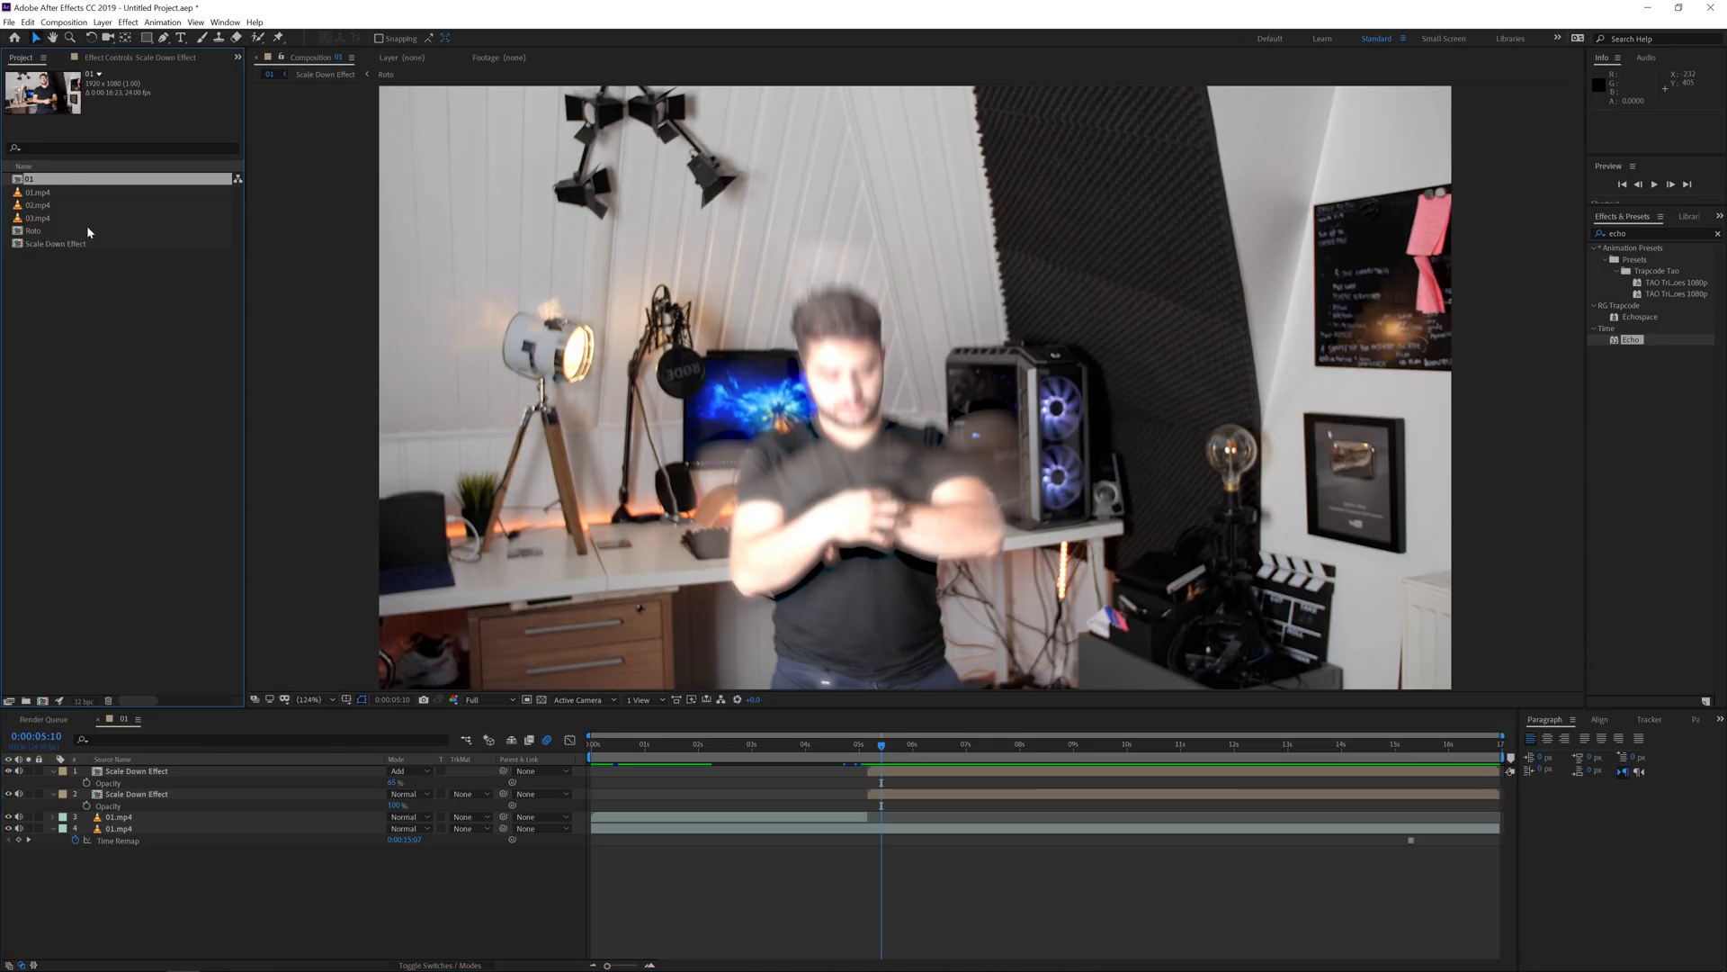
{"action": "right_click", "coordinate": [117, 313]}
{"action": "left_click_drag", "start_coordinate": [77, 230], "coordinate": [881, 776]}
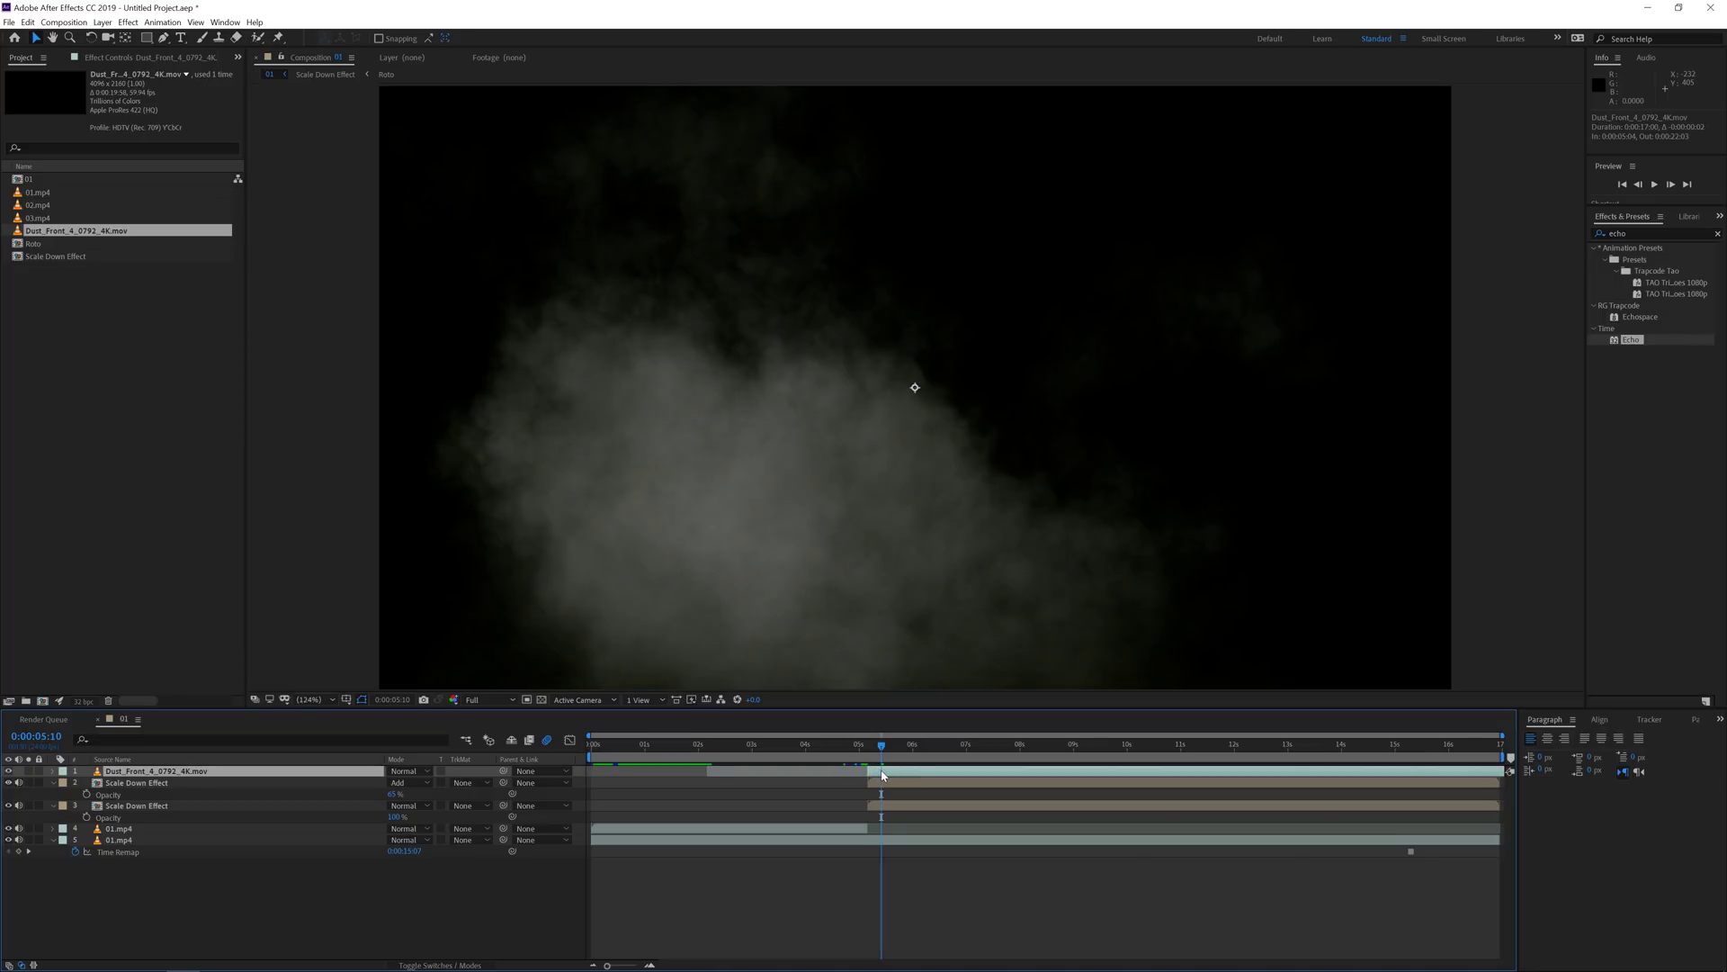
{"action": "key", "text": "period"}
{"action": "key", "text": "period"}
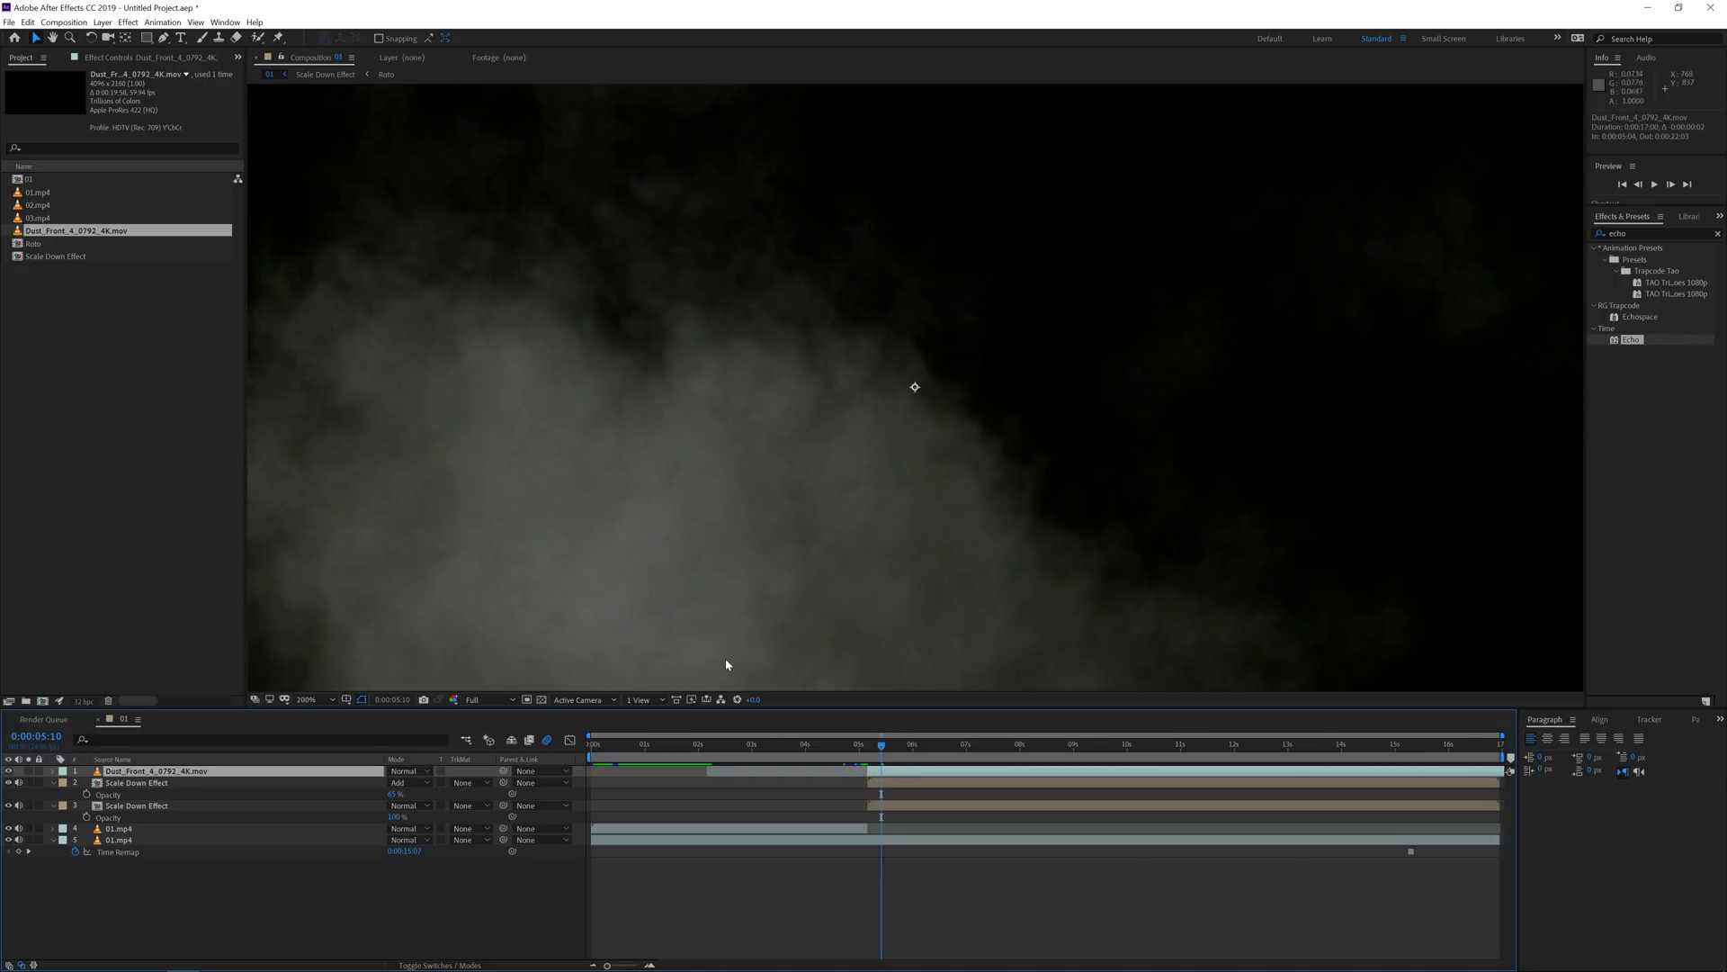
Scale the dust layer to 50% and set its blending mode to Screen.
{"action": "key", "text": "s"}
{"action": "left_click", "coordinate": [406, 781]}
{"action": "type", "text": "50"}
{"action": "key", "text": "Return"}
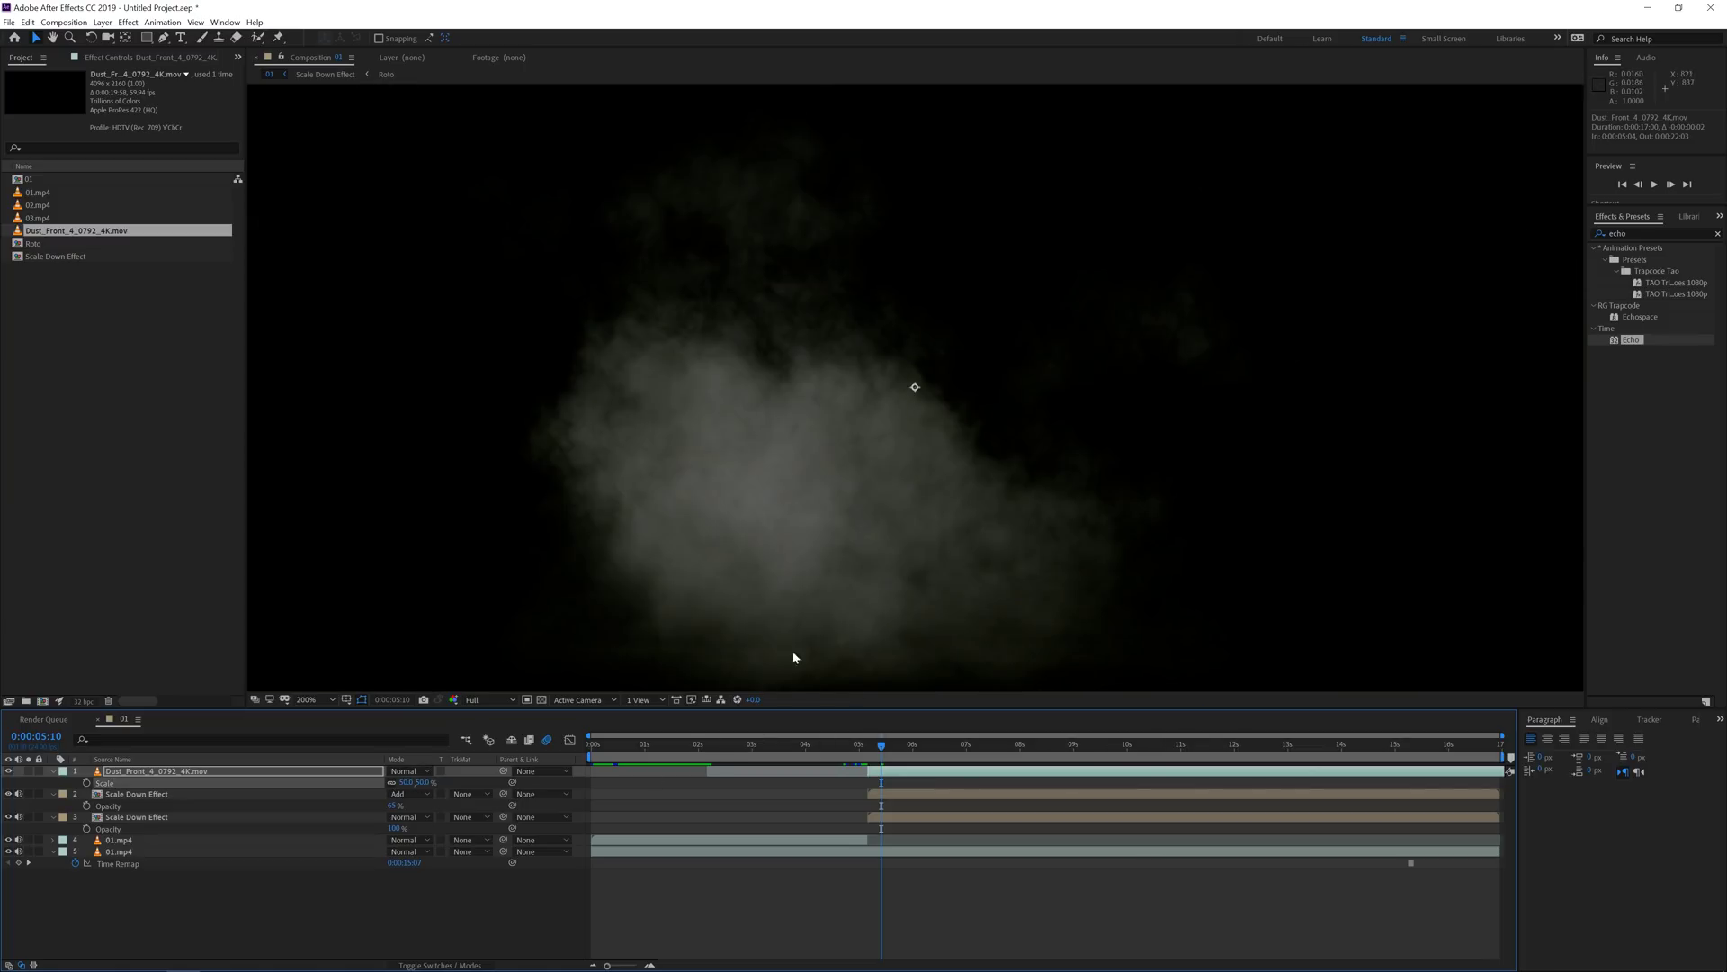
{"action": "left_click", "coordinate": [407, 771]}
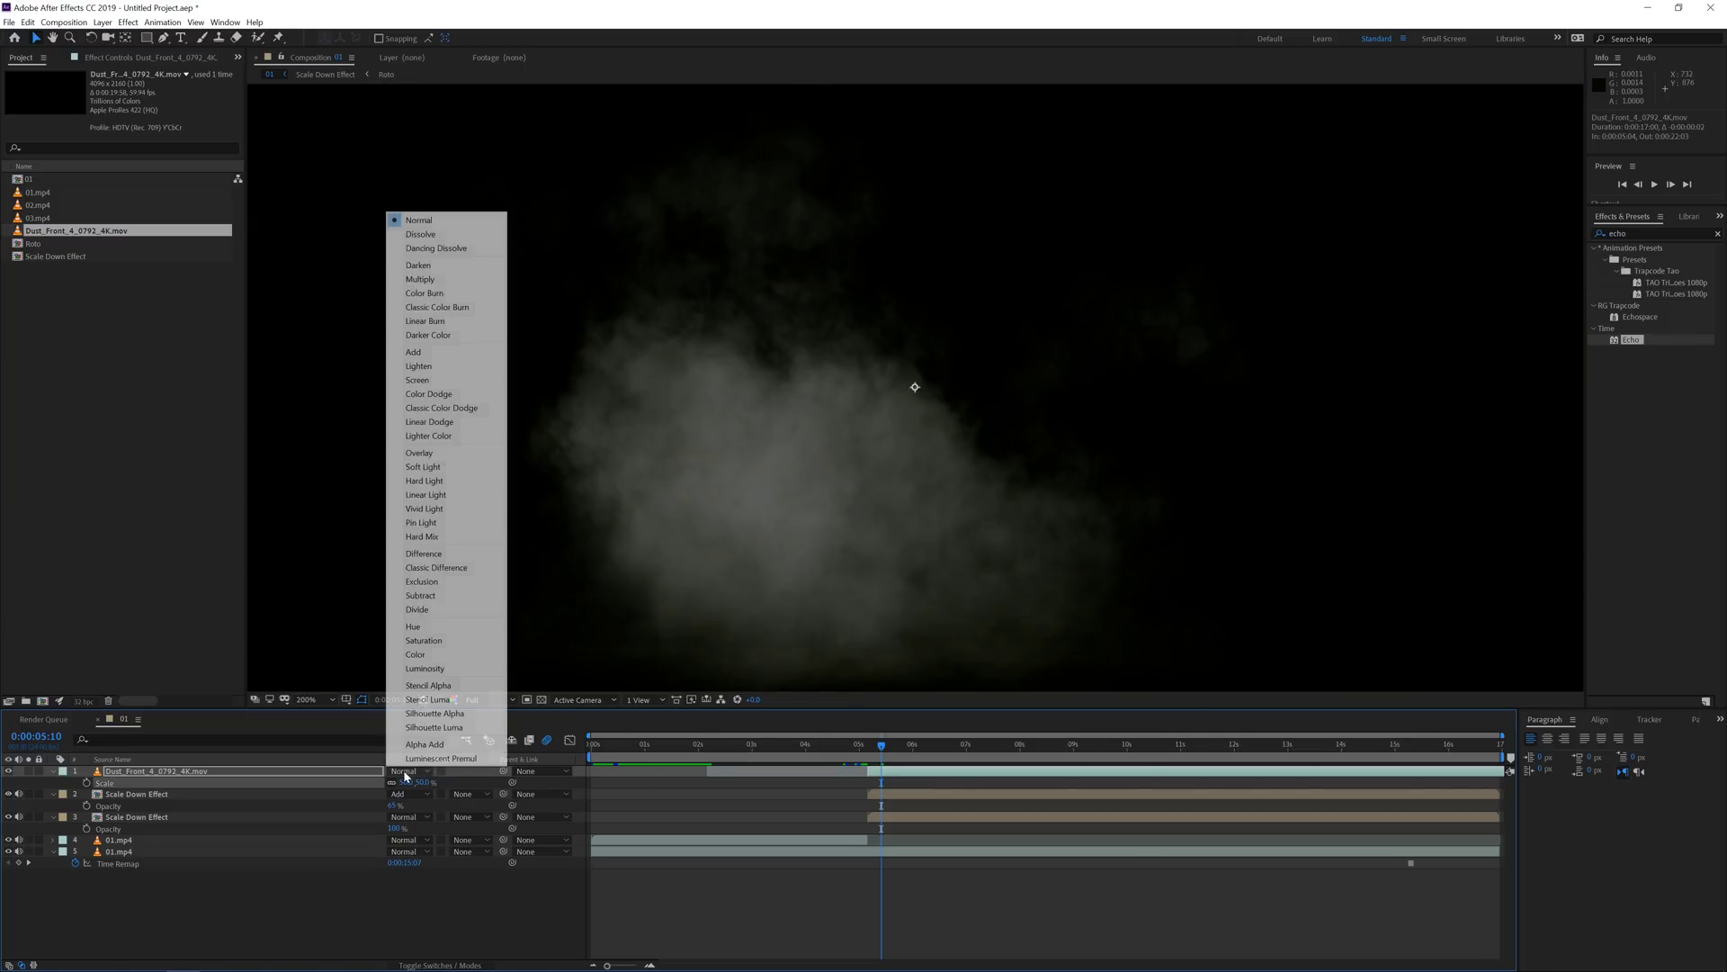
{"action": "left_click", "coordinate": [428, 378]}
Step a few frames later and open the Scale Down Effect precomp.
{"action": "key", "text": "comma"}
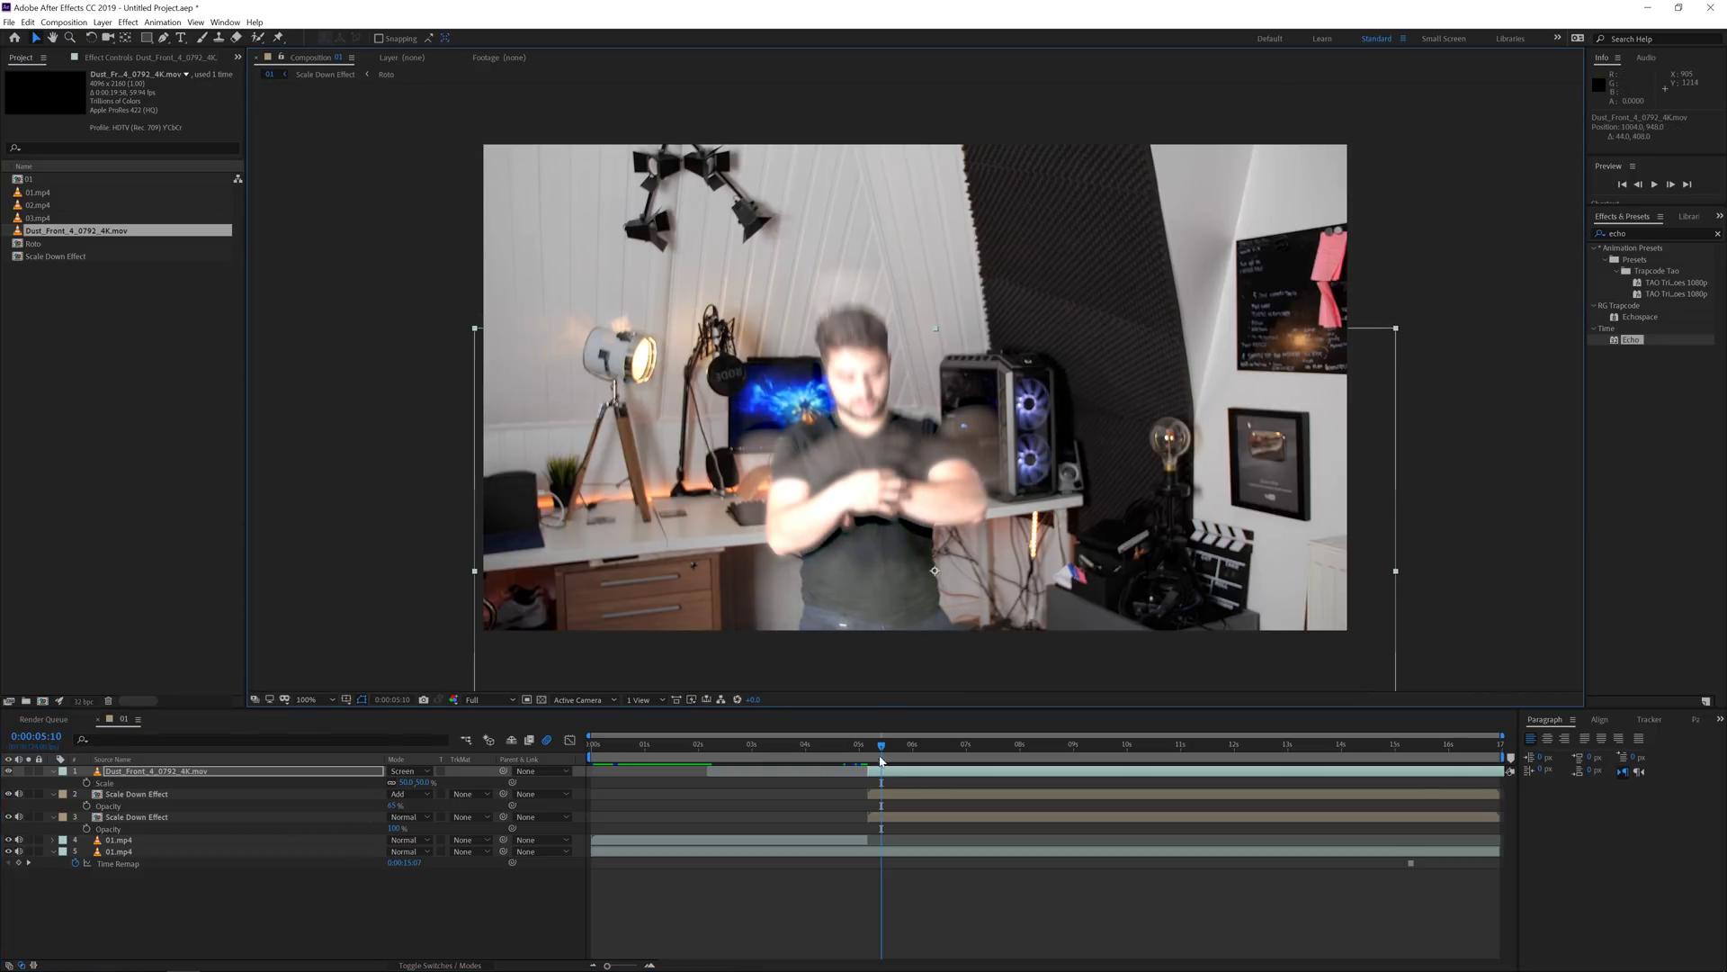
{"action": "mouse_move", "coordinate": [882, 747]}
{"action": "left_mouse_down"}
{"action": "mouse_move", "coordinate": [924, 776]}
{"action": "mouse_move", "coordinate": [888, 753]}
{"action": "mouse_move", "coordinate": [972, 763]}
{"action": "mouse_move", "coordinate": [848, 763]}
{"action": "mouse_move", "coordinate": [879, 762]}
{"action": "left_mouse_up"}
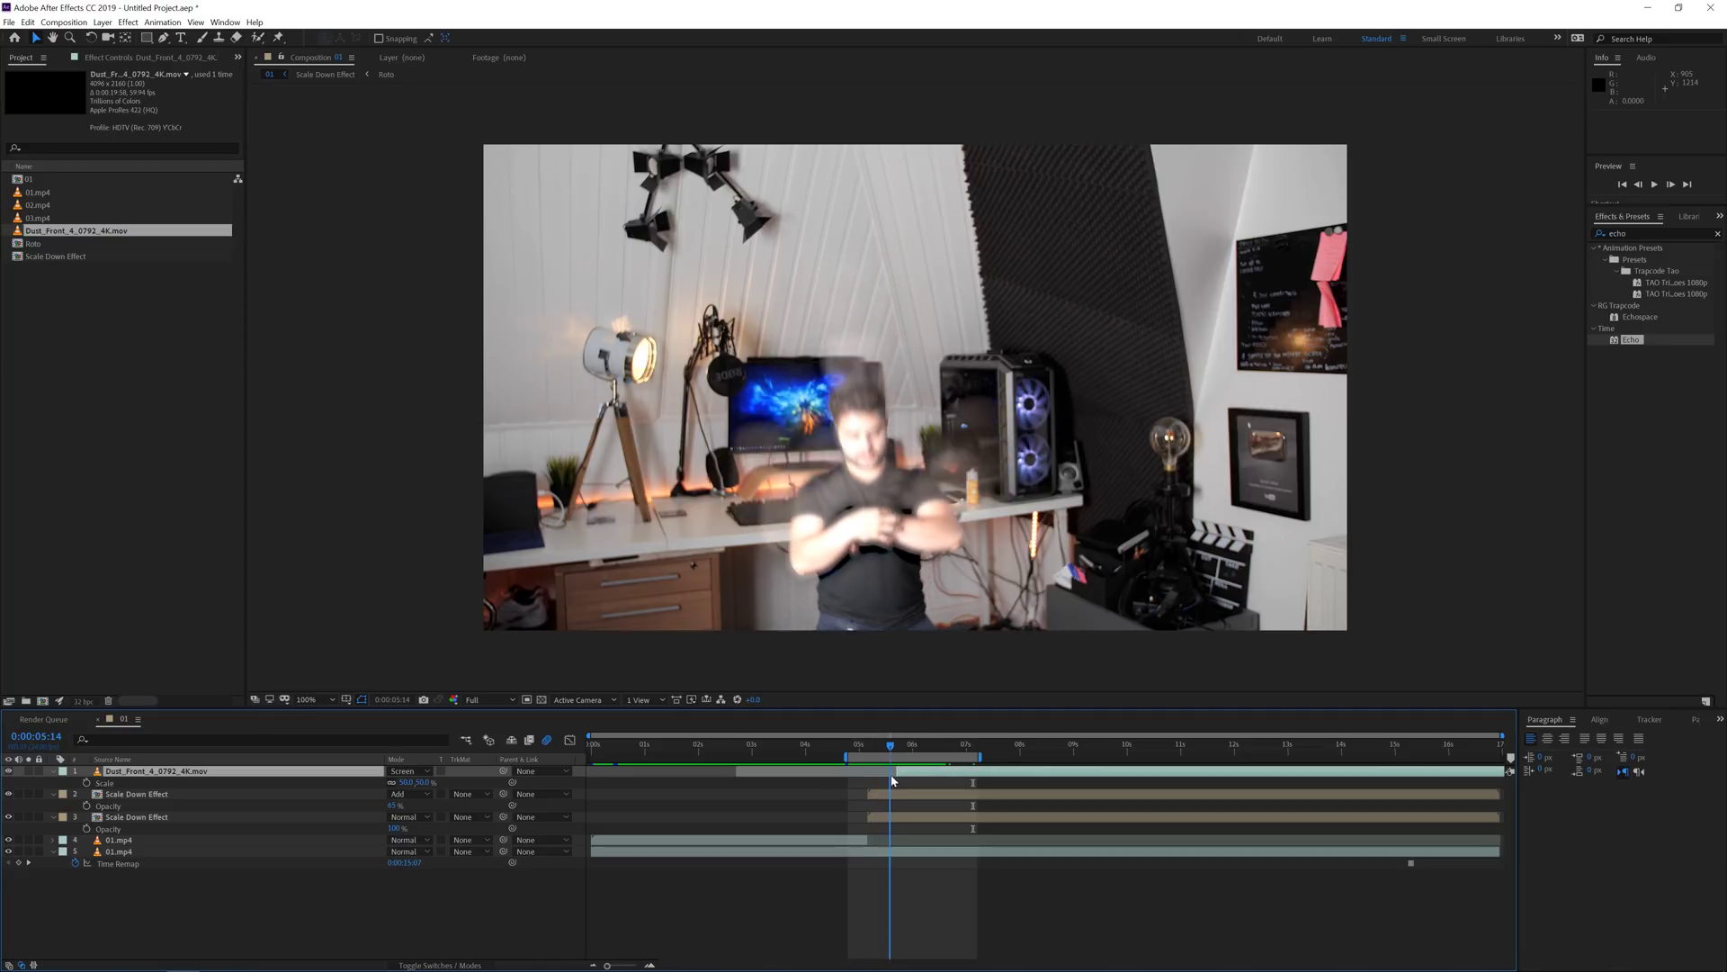
{"action": "double_click", "coordinate": [888, 795]}
Move the Roto layer's last Scale keyframe earlier and preview the result in comp 01.
{"action": "left_click", "coordinate": [880, 772]}
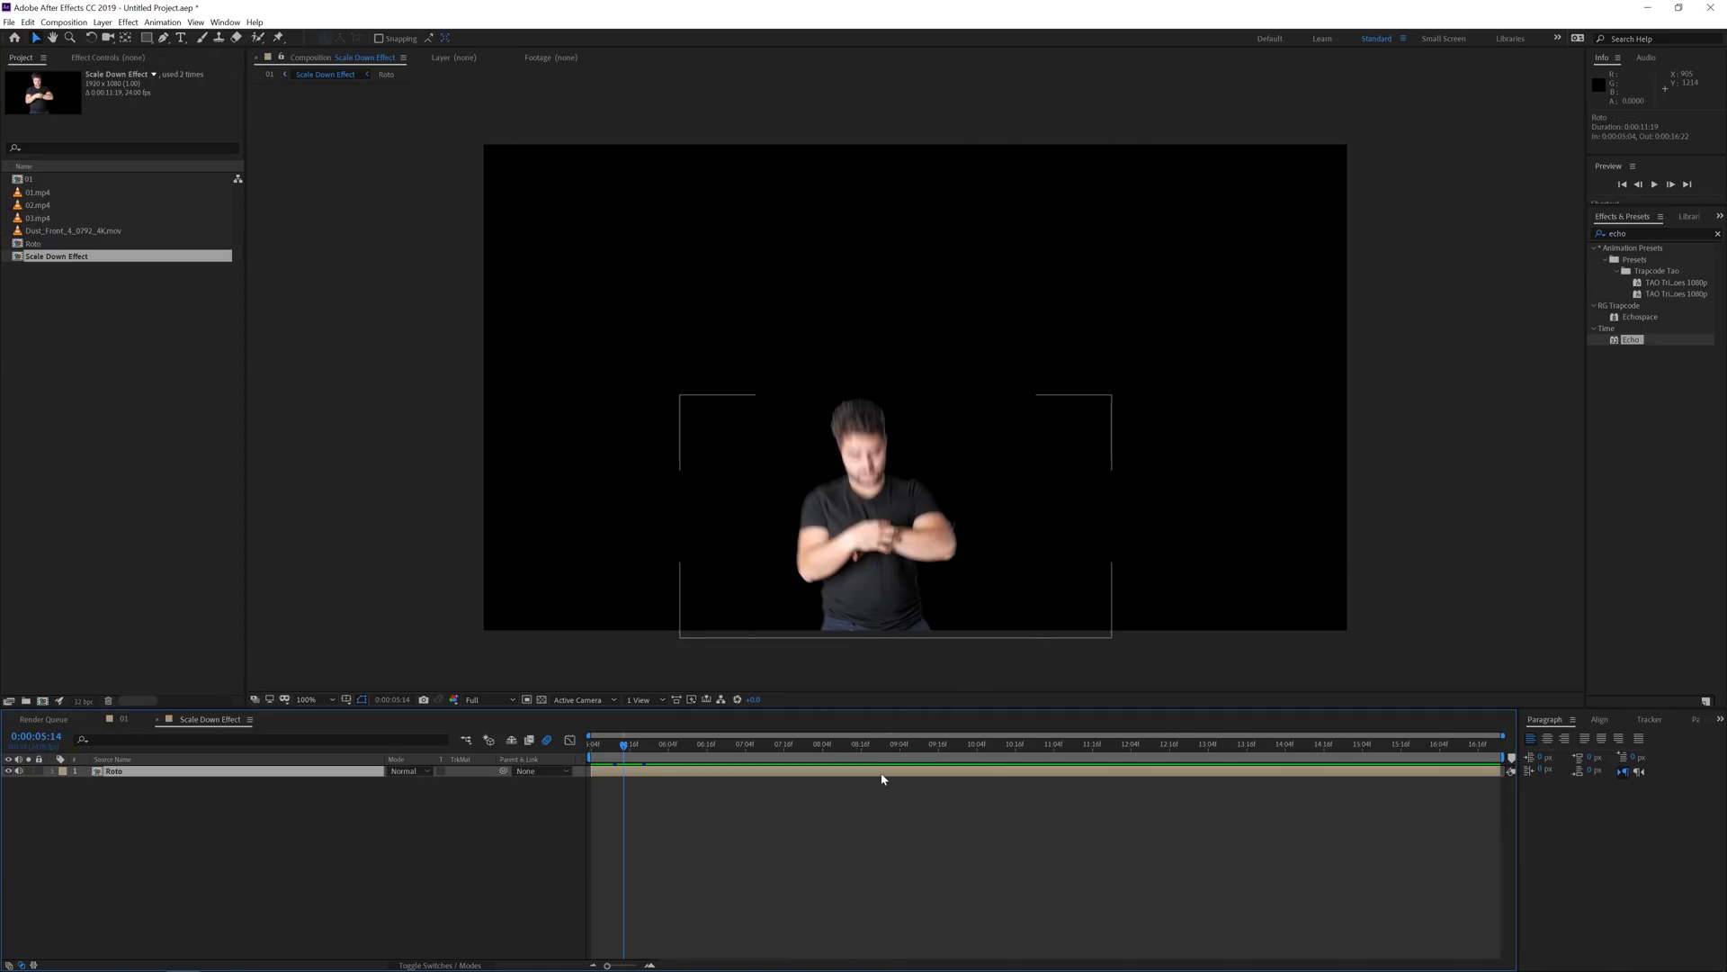
{"action": "key", "text": "u"}
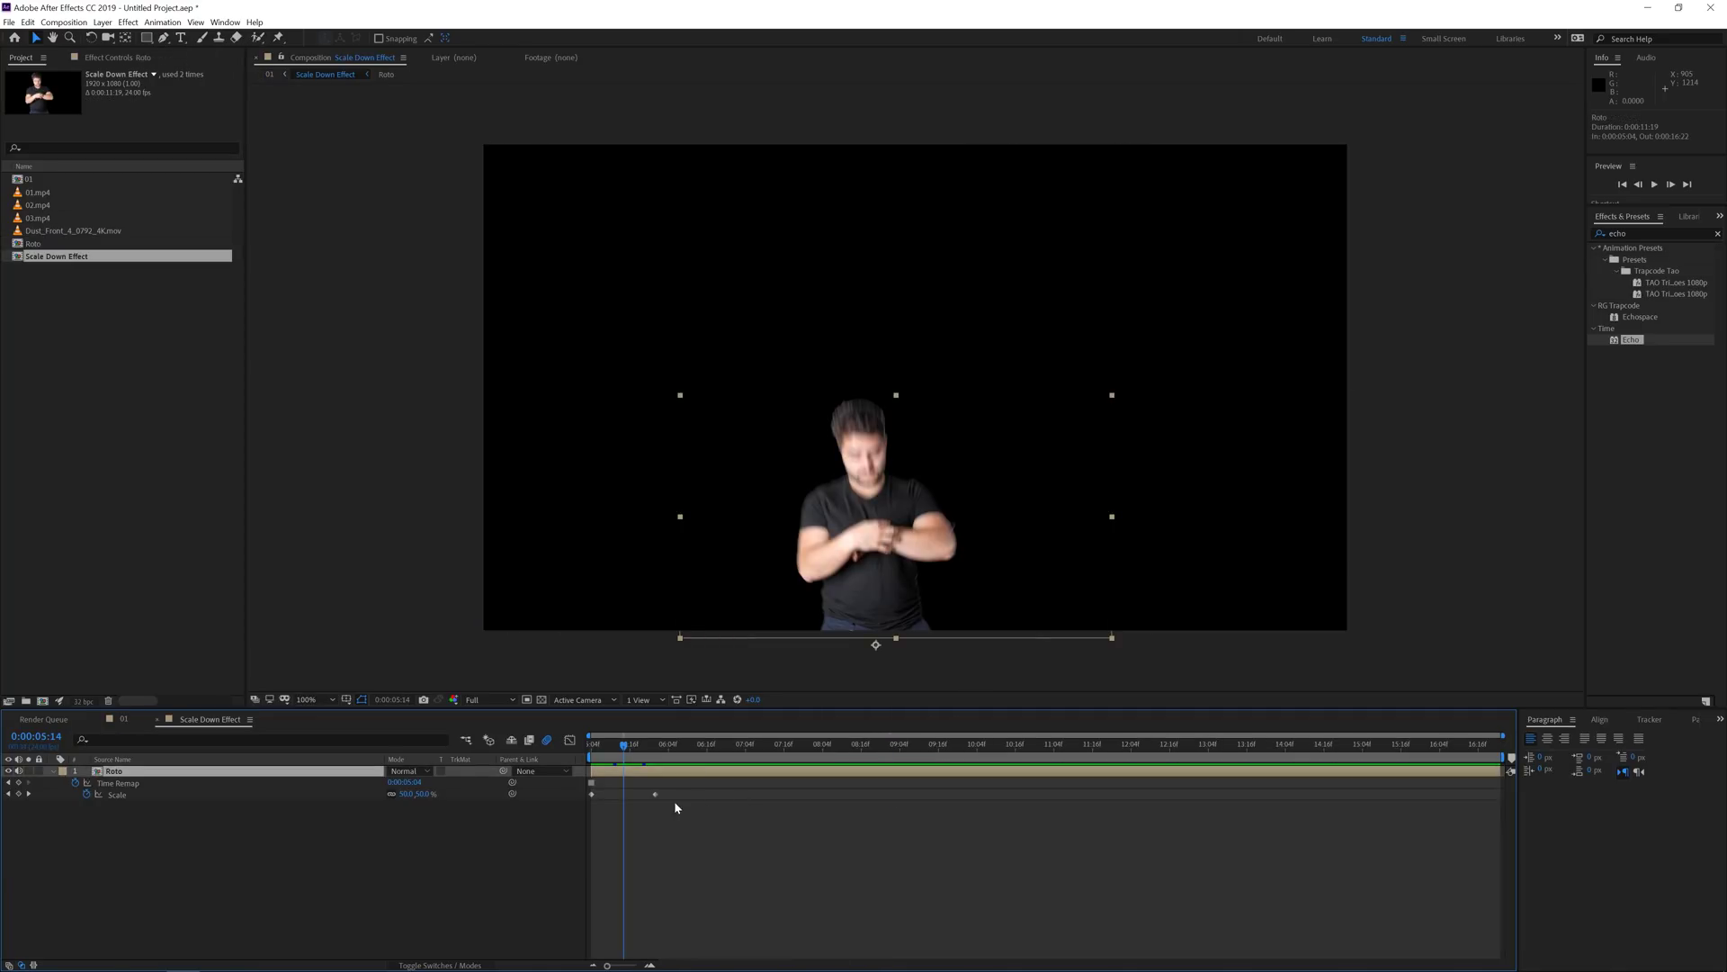
{"action": "left_click_drag", "start_coordinate": [656, 797], "coordinate": [628, 800]}
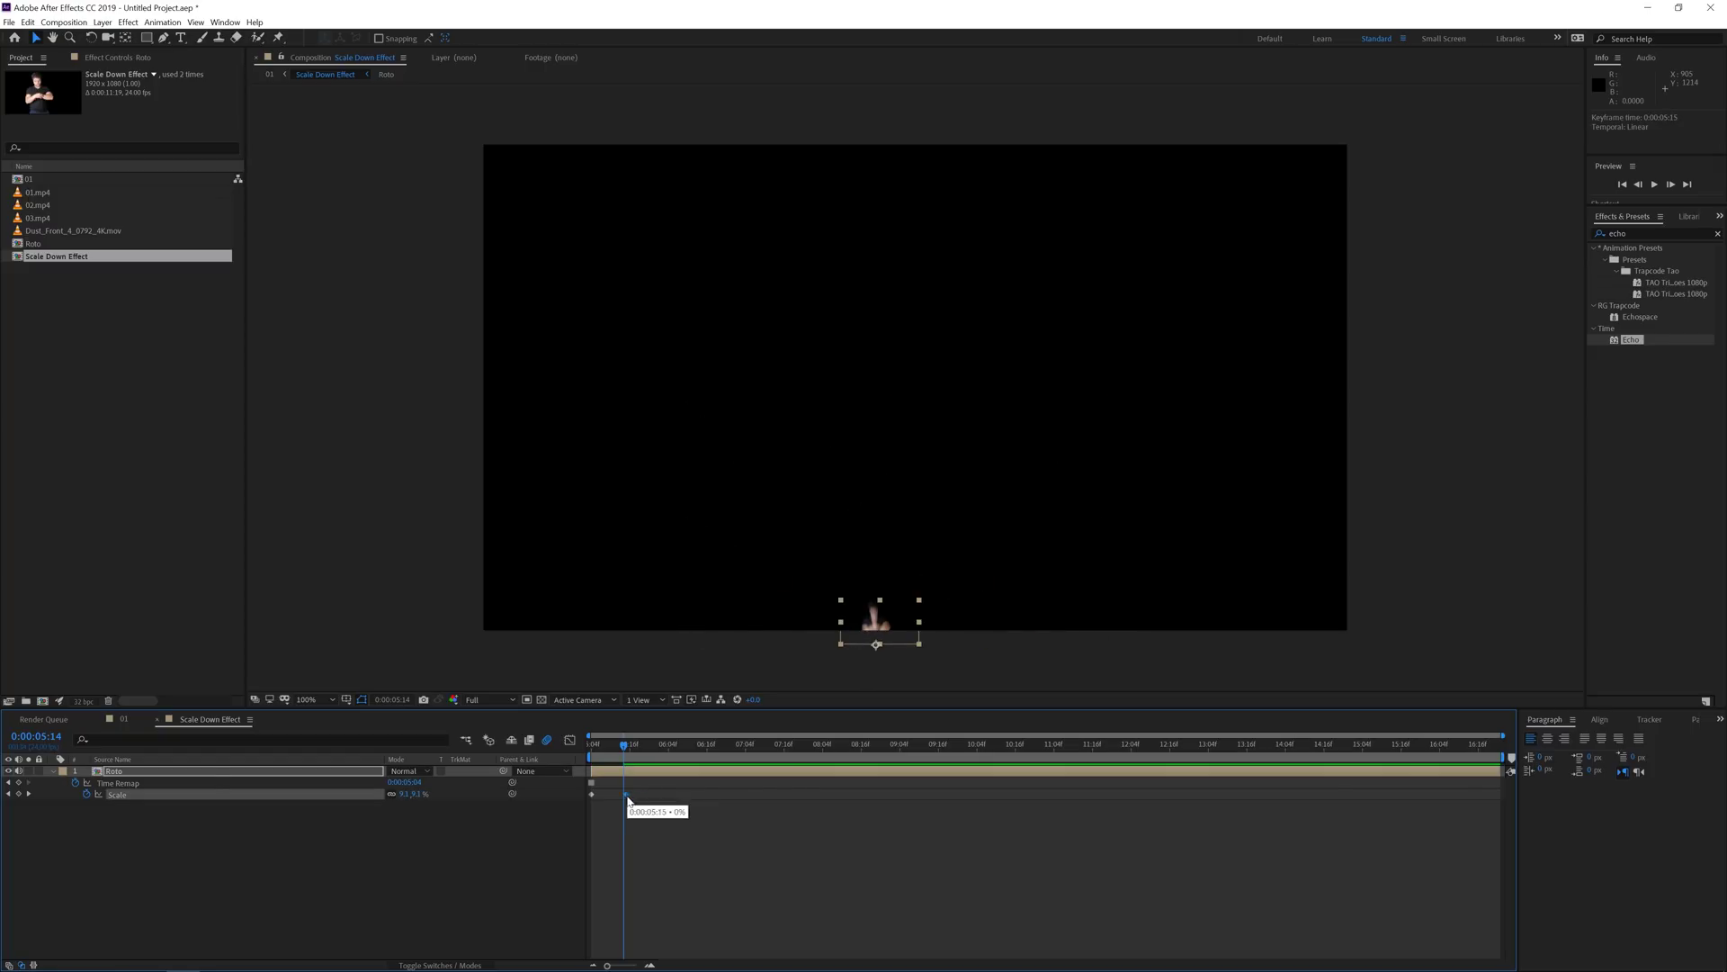
{"action": "left_click", "coordinate": [120, 721]}
{"action": "key", "text": "space"}
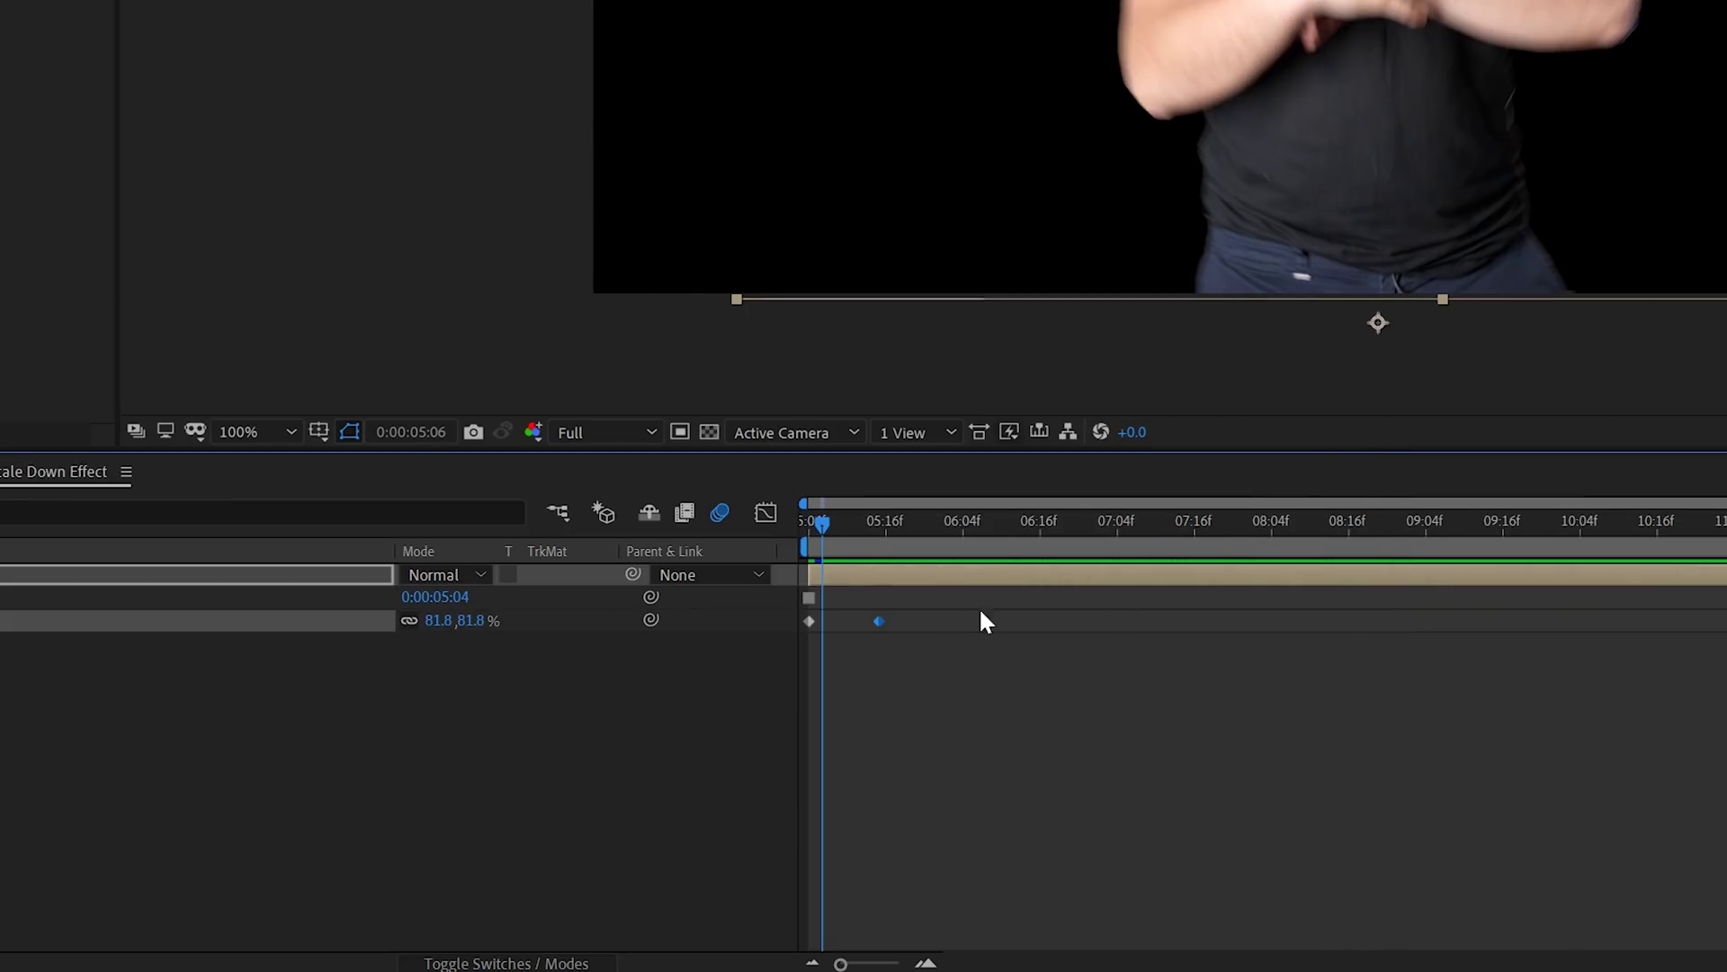
Apply Easy Ease to both Scale keyframes and check the ease curve in the Graph Editor.
{"action": "left_click_drag", "start_coordinate": [946, 609], "coordinate": [811, 639]}
{"action": "right_click", "coordinate": [876, 616]}
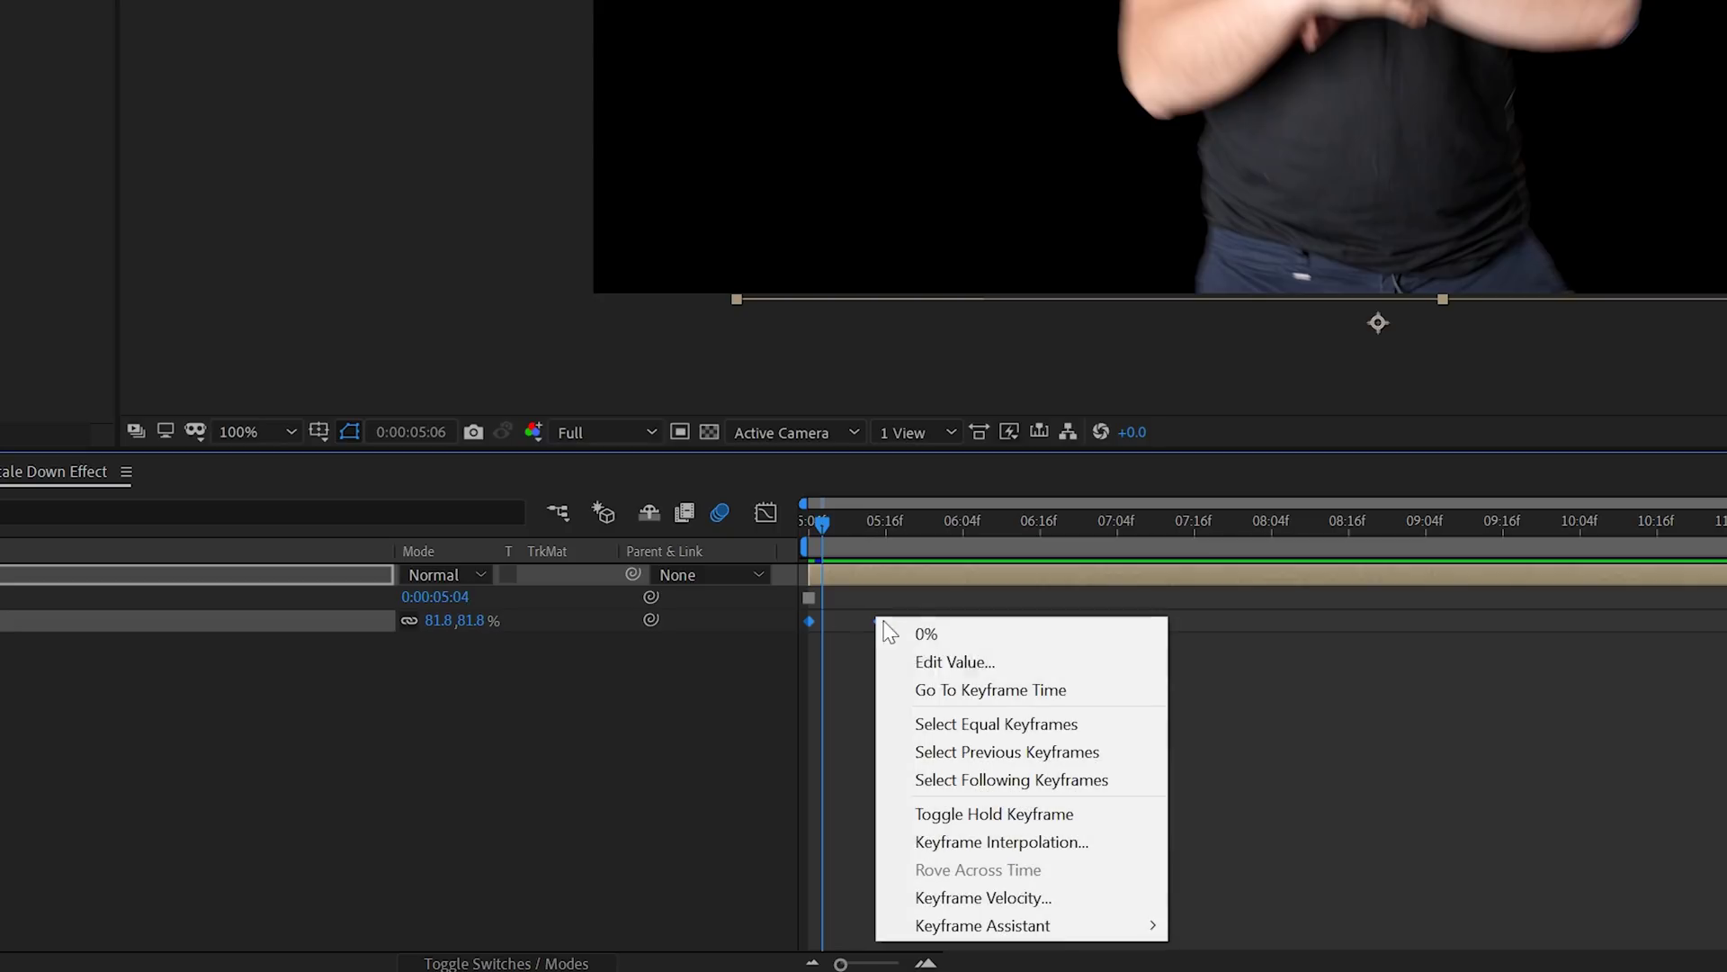
{"action": "mouse_move", "coordinate": [1055, 934]}
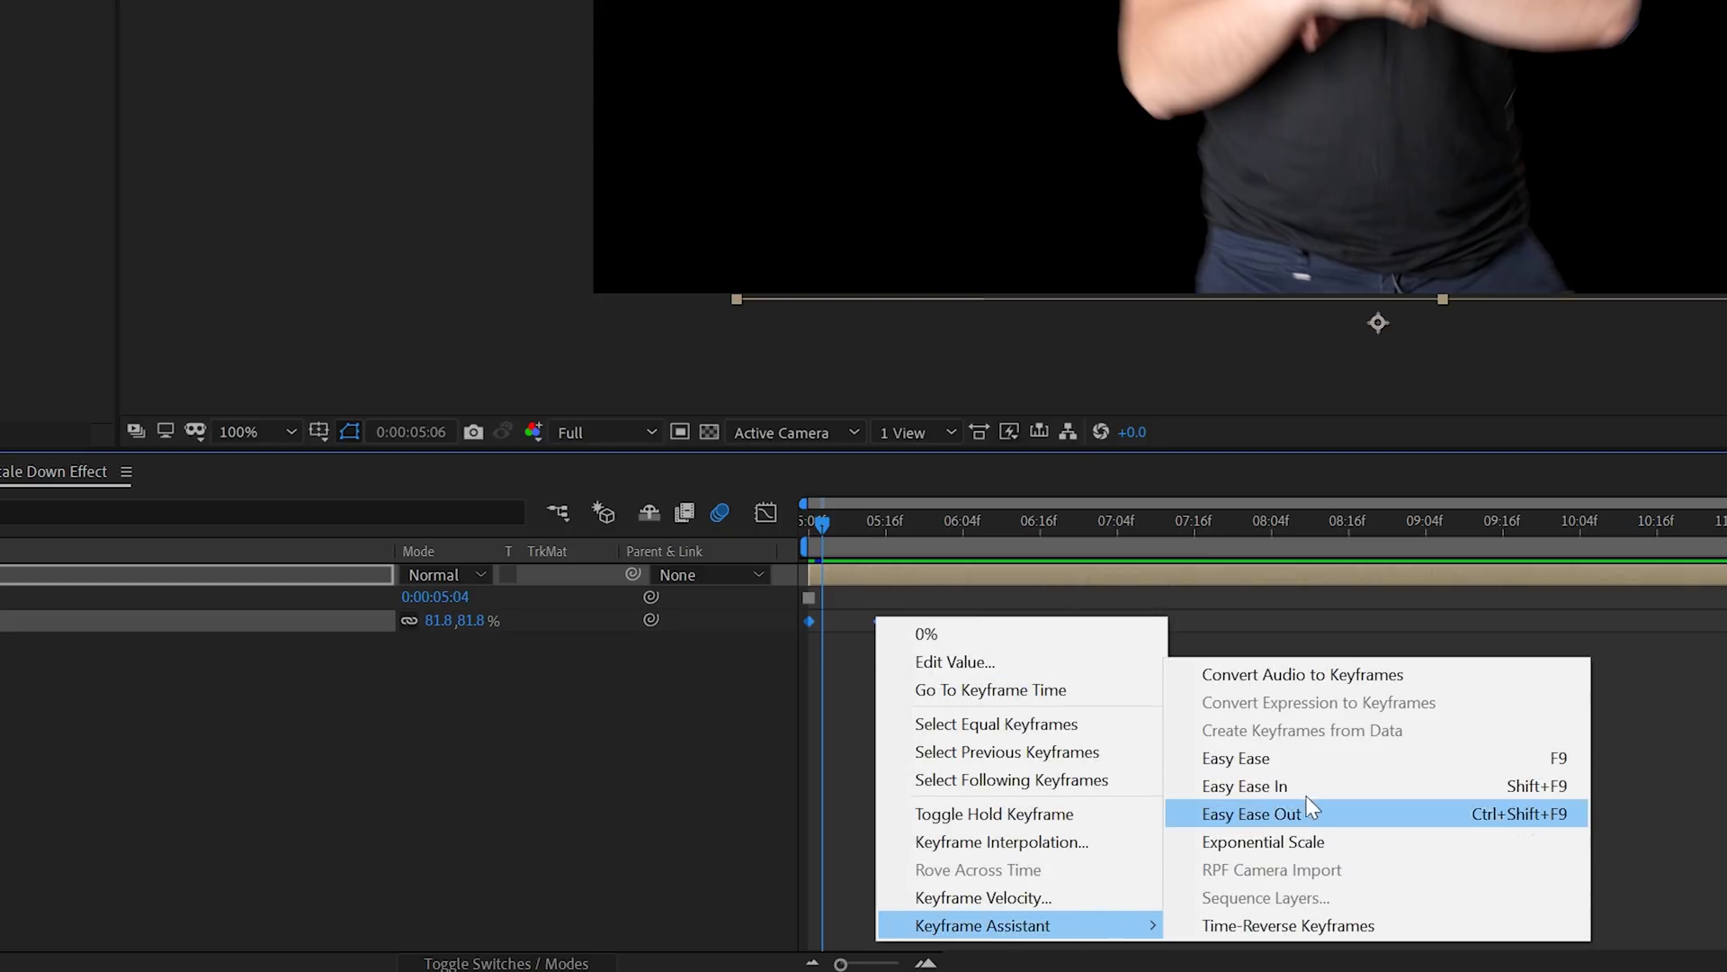
{"action": "left_click", "coordinate": [1297, 758]}
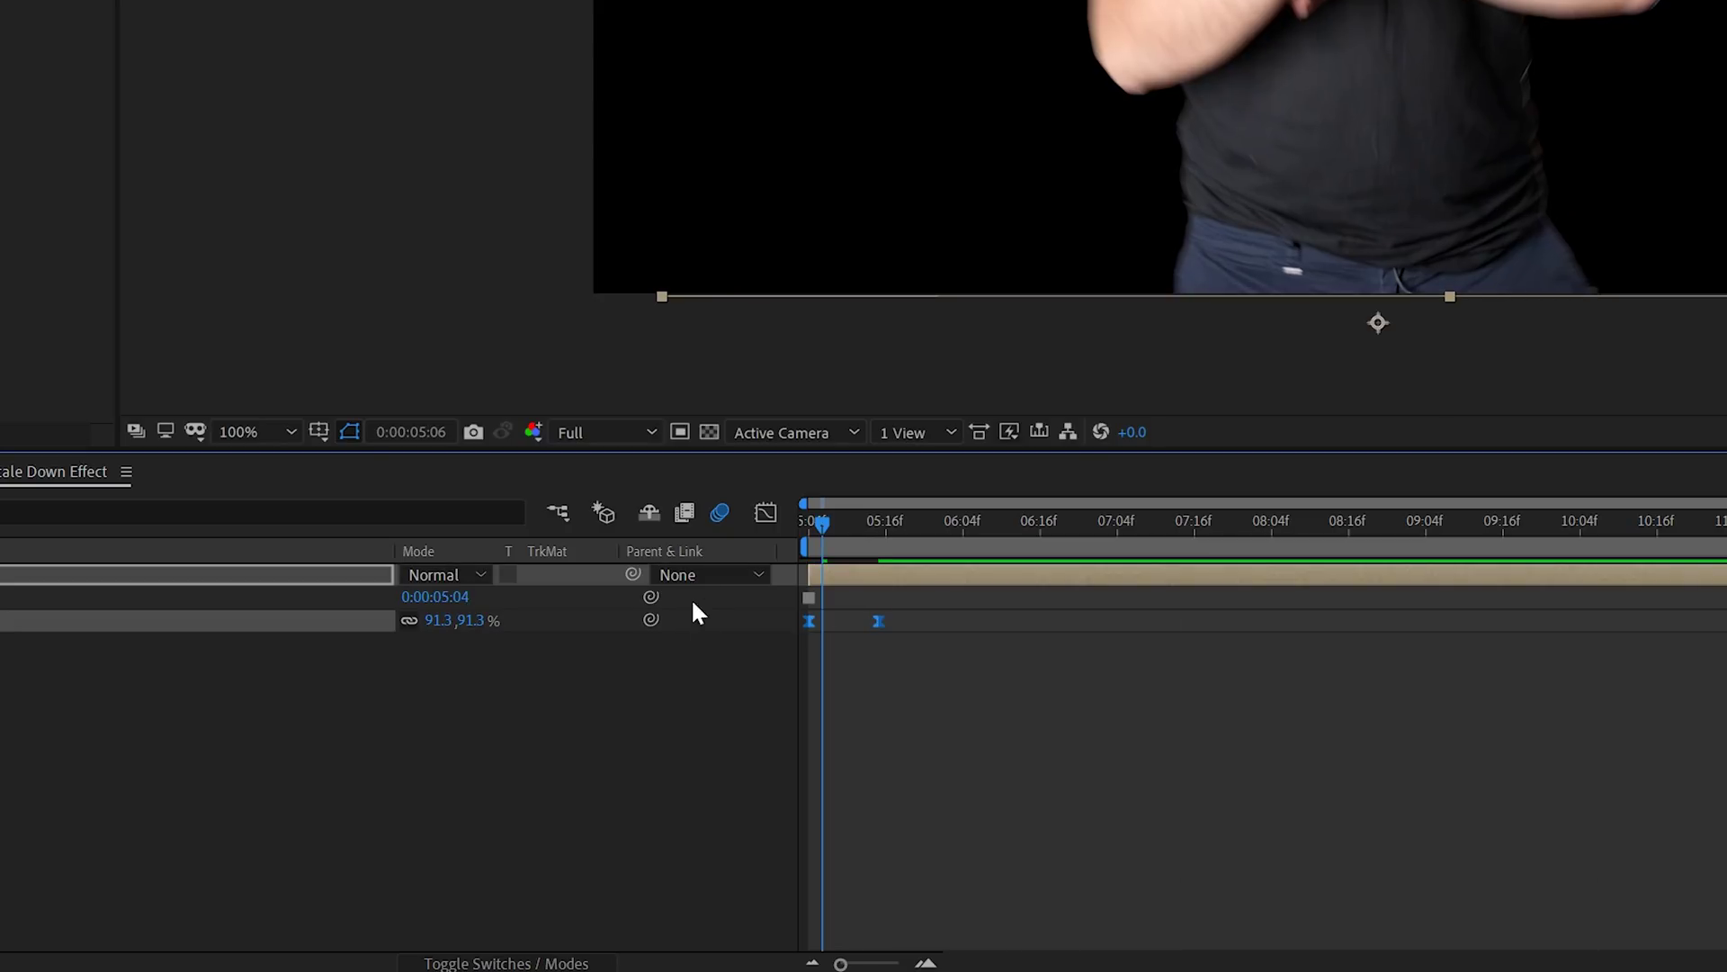
{"action": "left_click", "coordinate": [771, 513]}
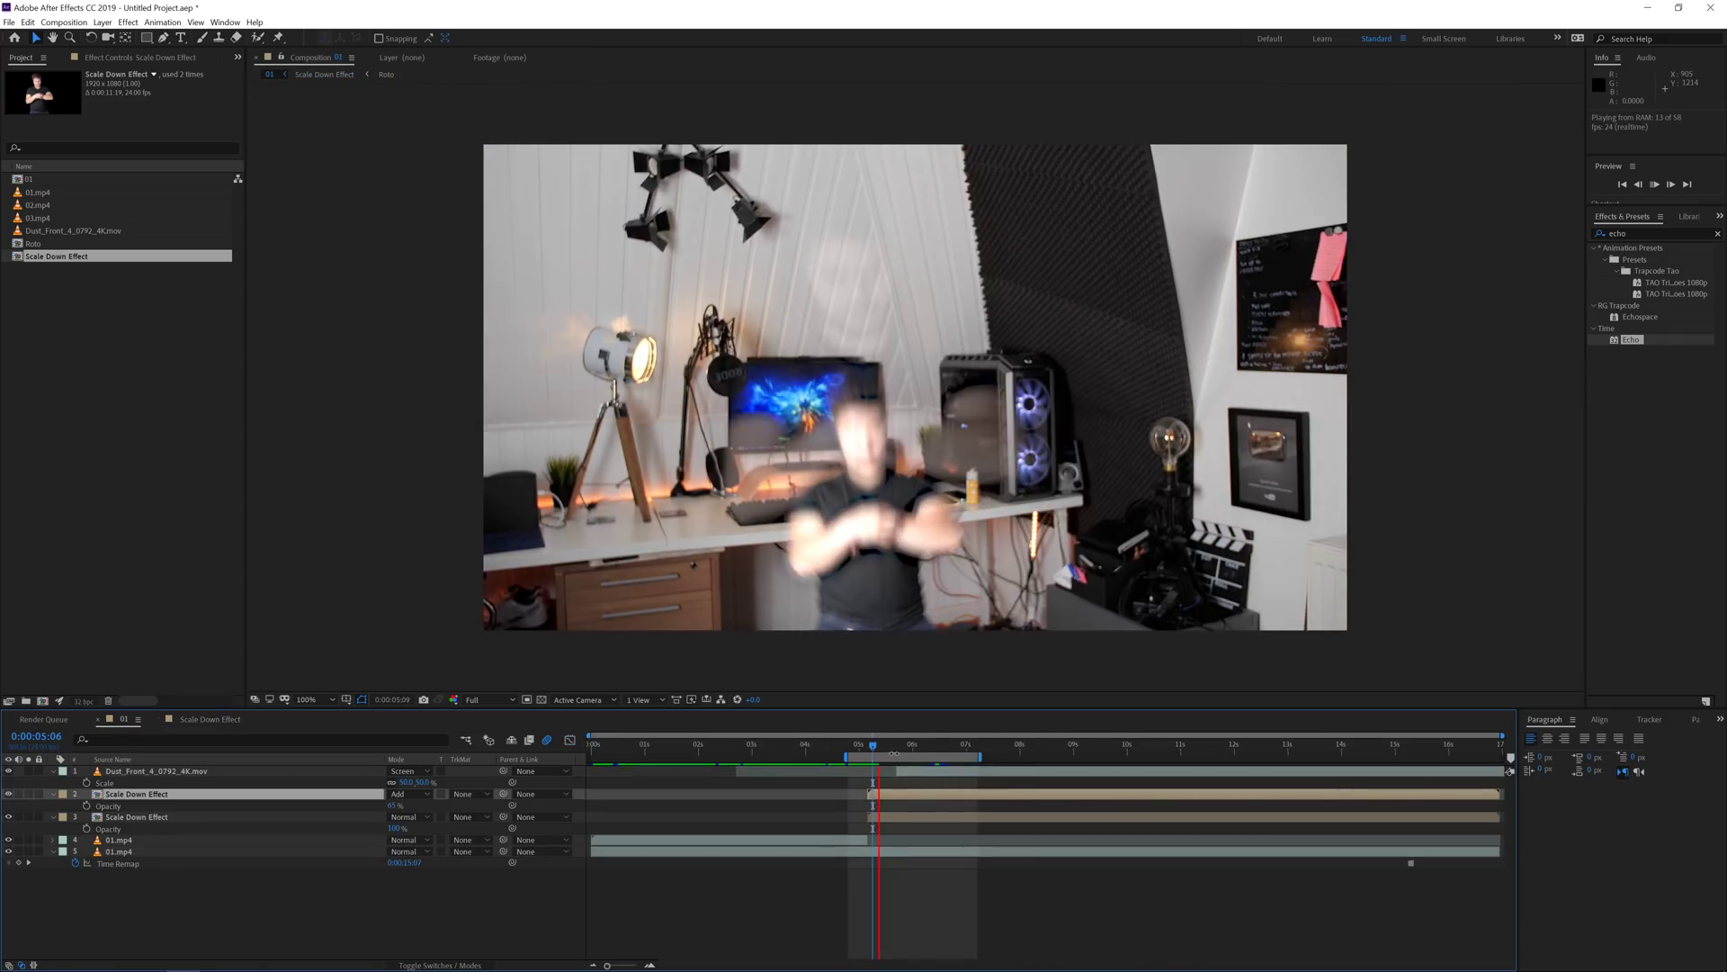
{"action": "mouse_move", "coordinate": [879, 745]}
{"action": "left_mouse_down"}
{"action": "mouse_move", "coordinate": [855, 756]}
{"action": "mouse_move", "coordinate": [906, 767]}
{"action": "left_mouse_up"}
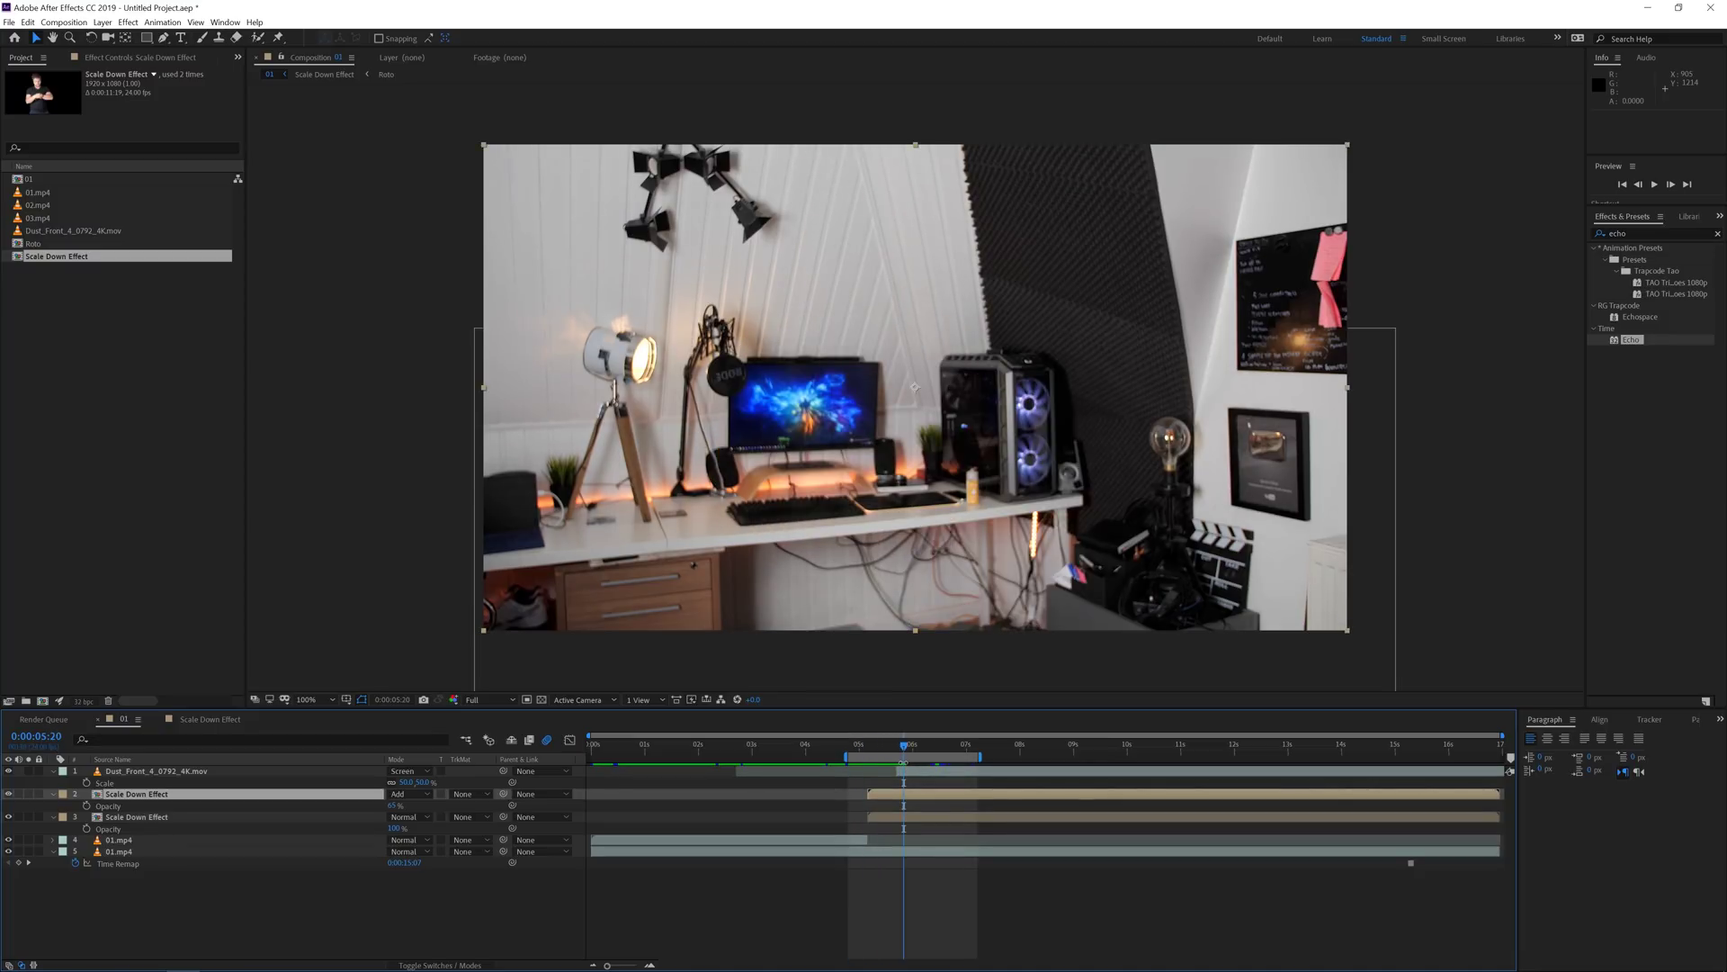
{"action": "left_click", "coordinate": [40, 218]}
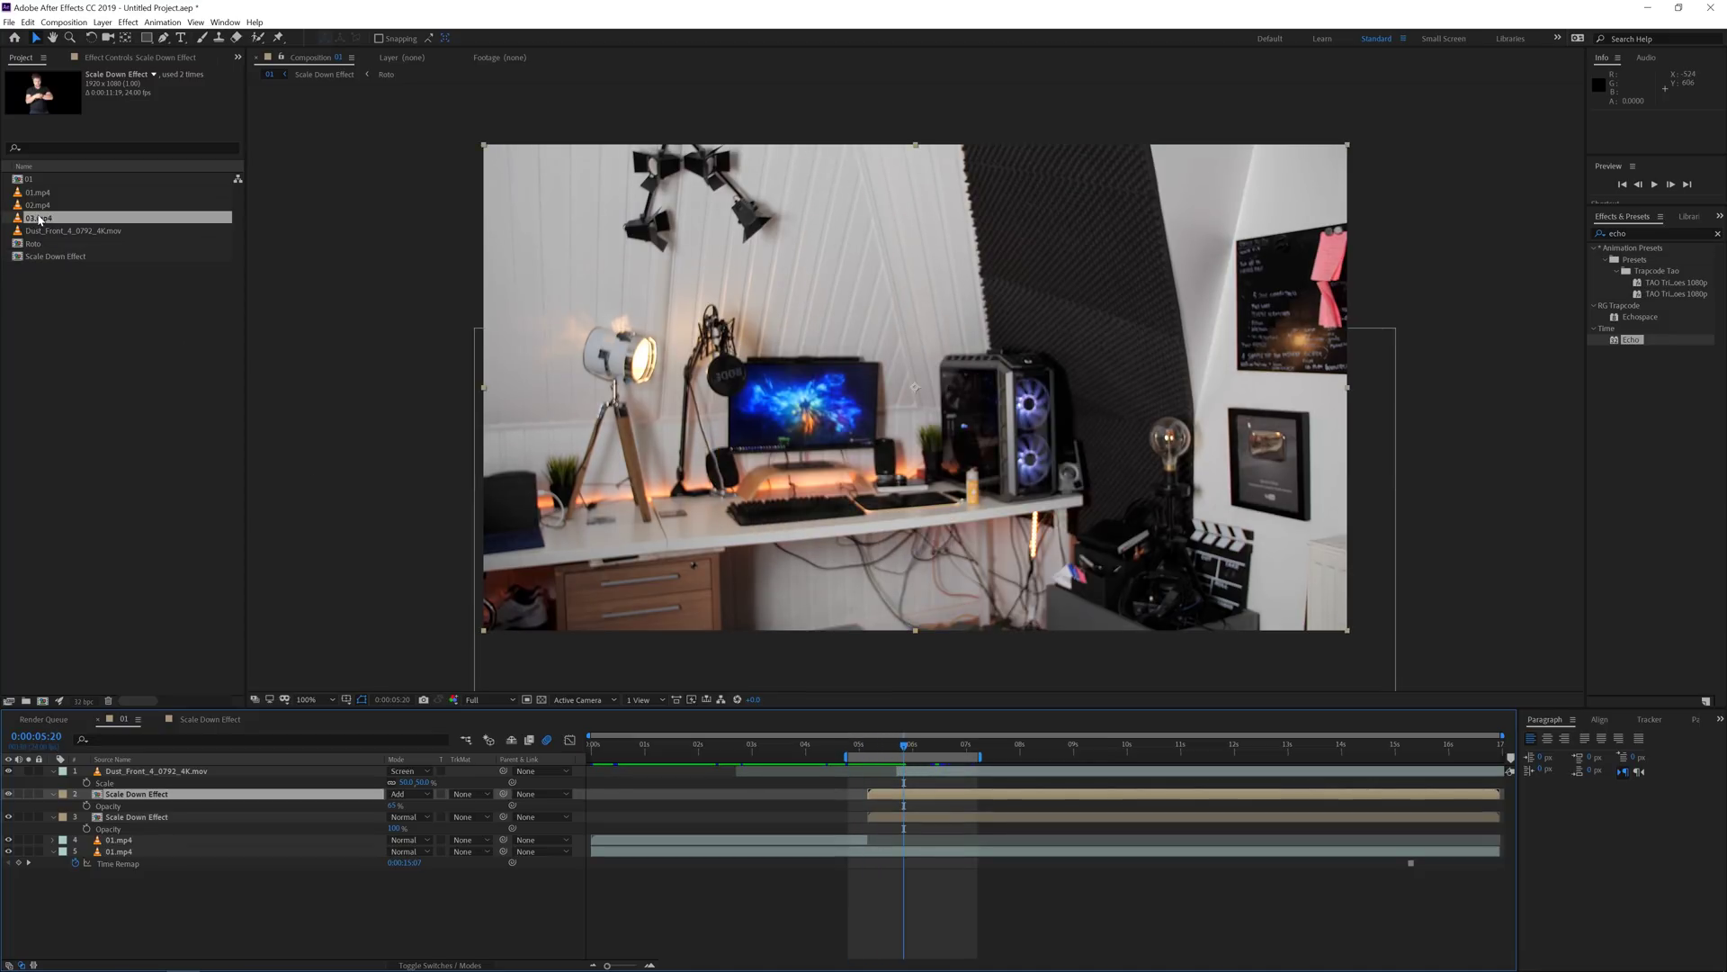
Create composition 03 from 03.mp4 via the New Composition icon.
{"action": "left_click_drag", "start_coordinate": [40, 219], "coordinate": [42, 701]}
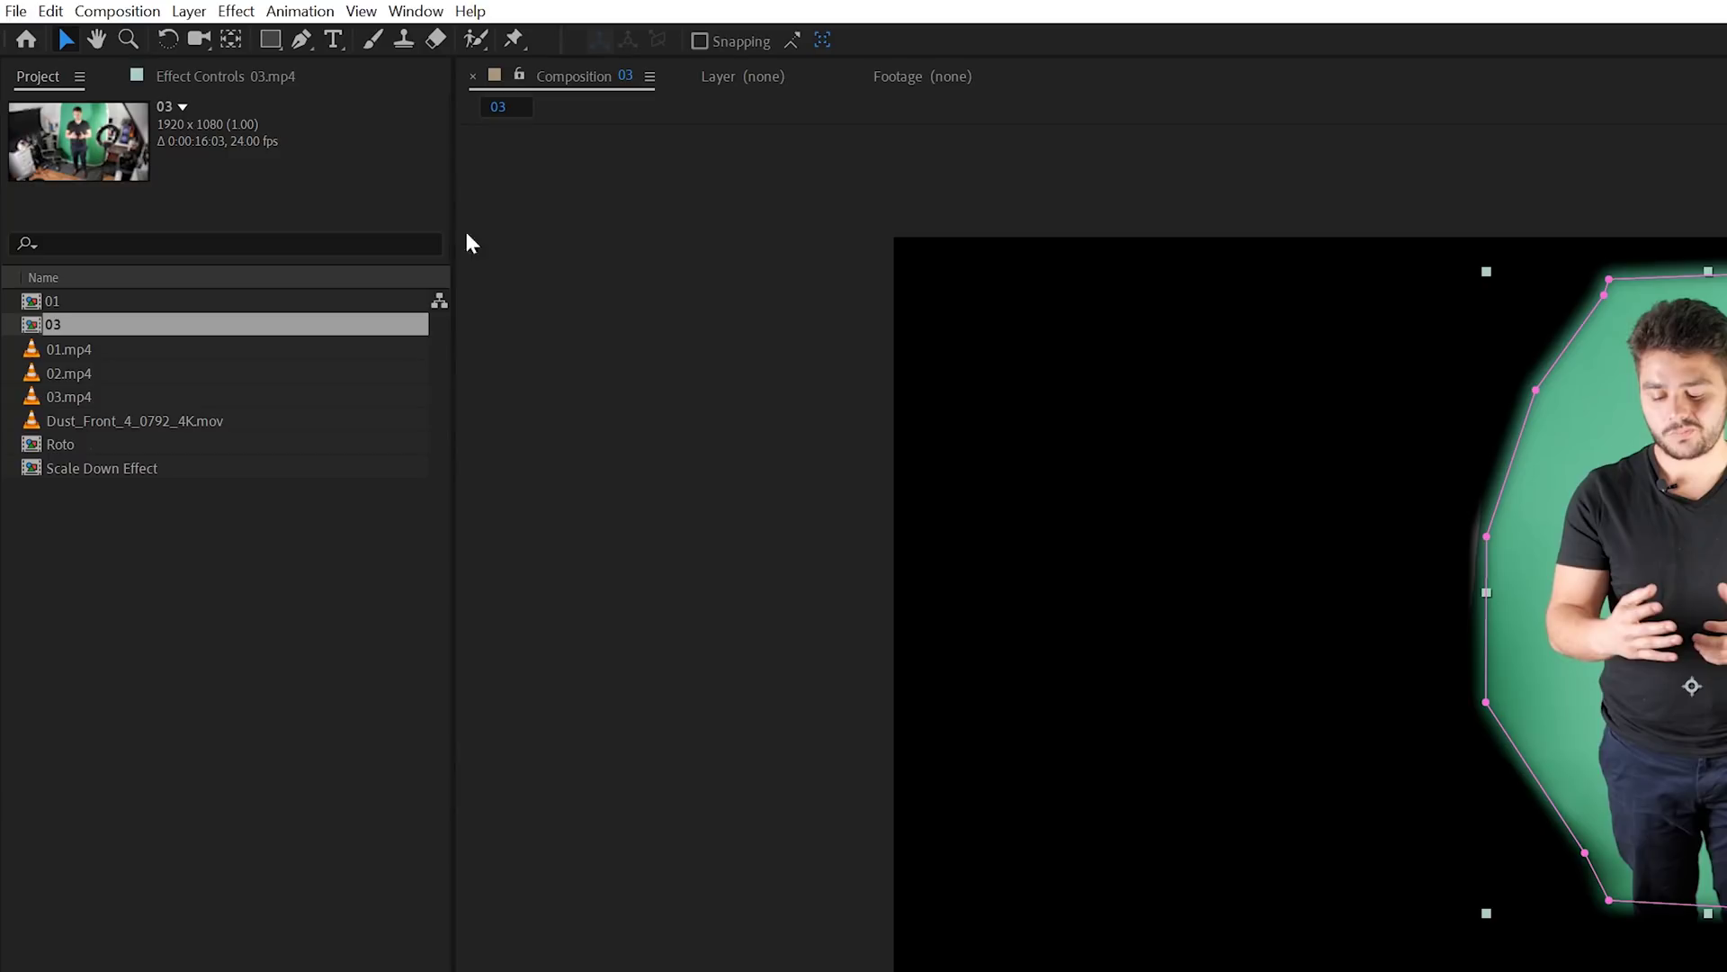
Apply Keylight (1.2) to 03.mp4 and sample the green backdrop as the screen colour.
{"action": "left_click", "coordinate": [225, 13]}
{"action": "mouse_move", "coordinate": [354, 432]}
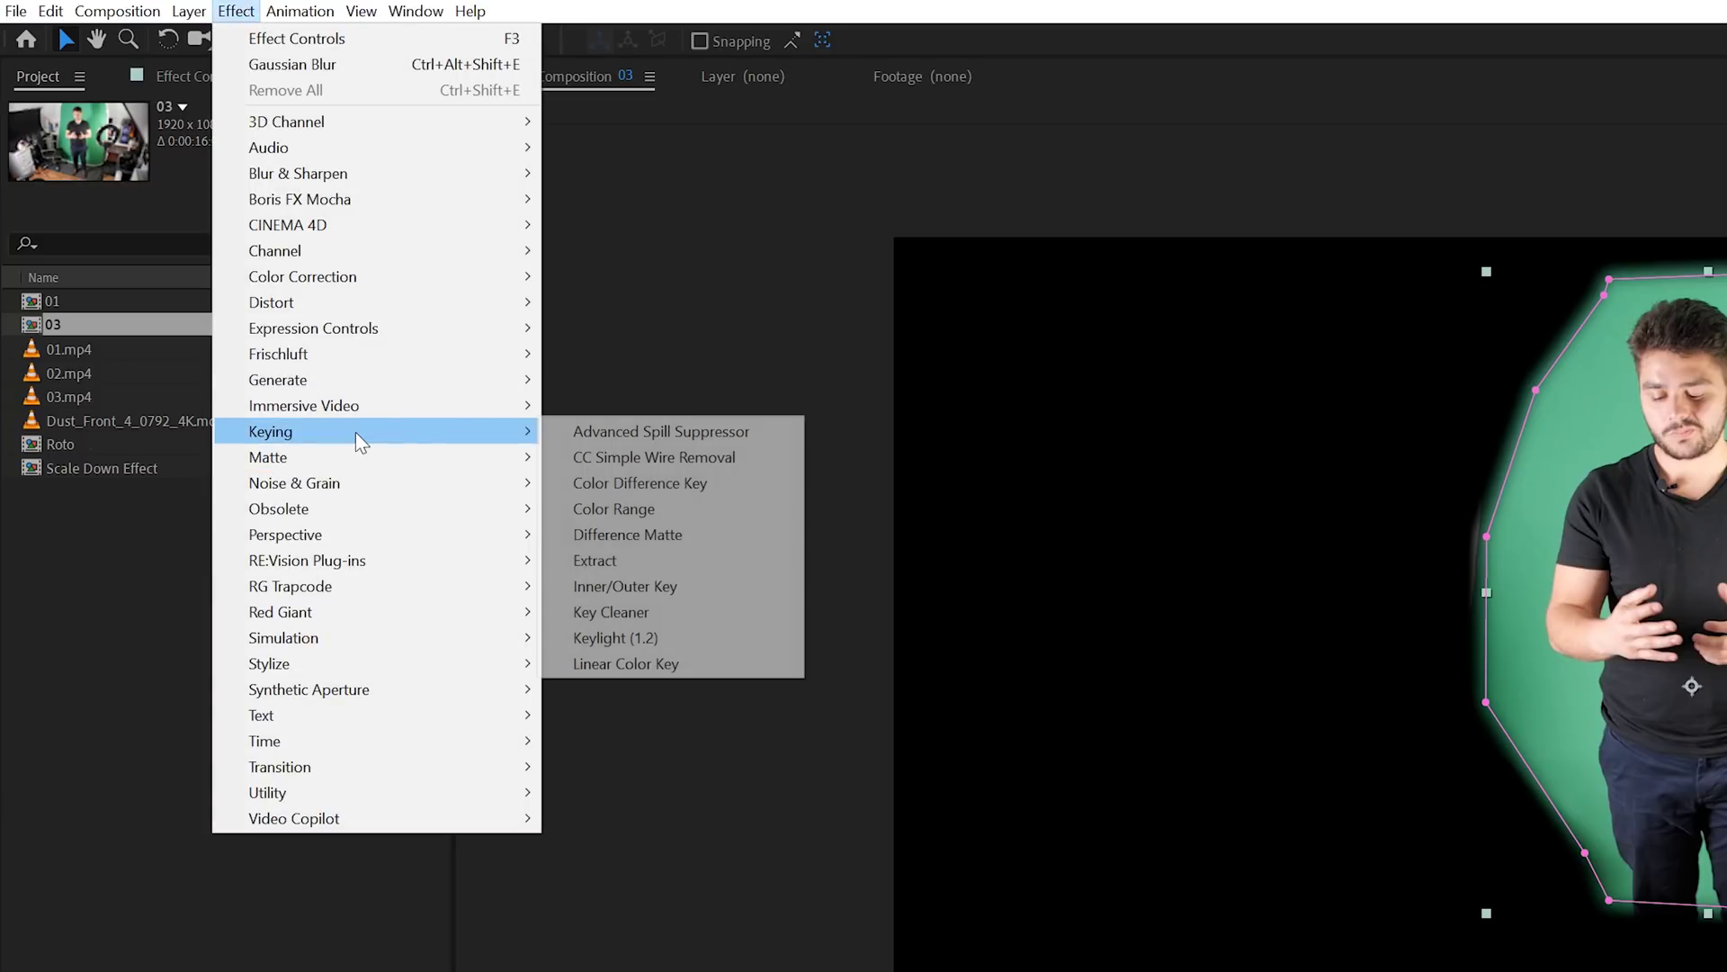
{"action": "left_click", "coordinate": [606, 639]}
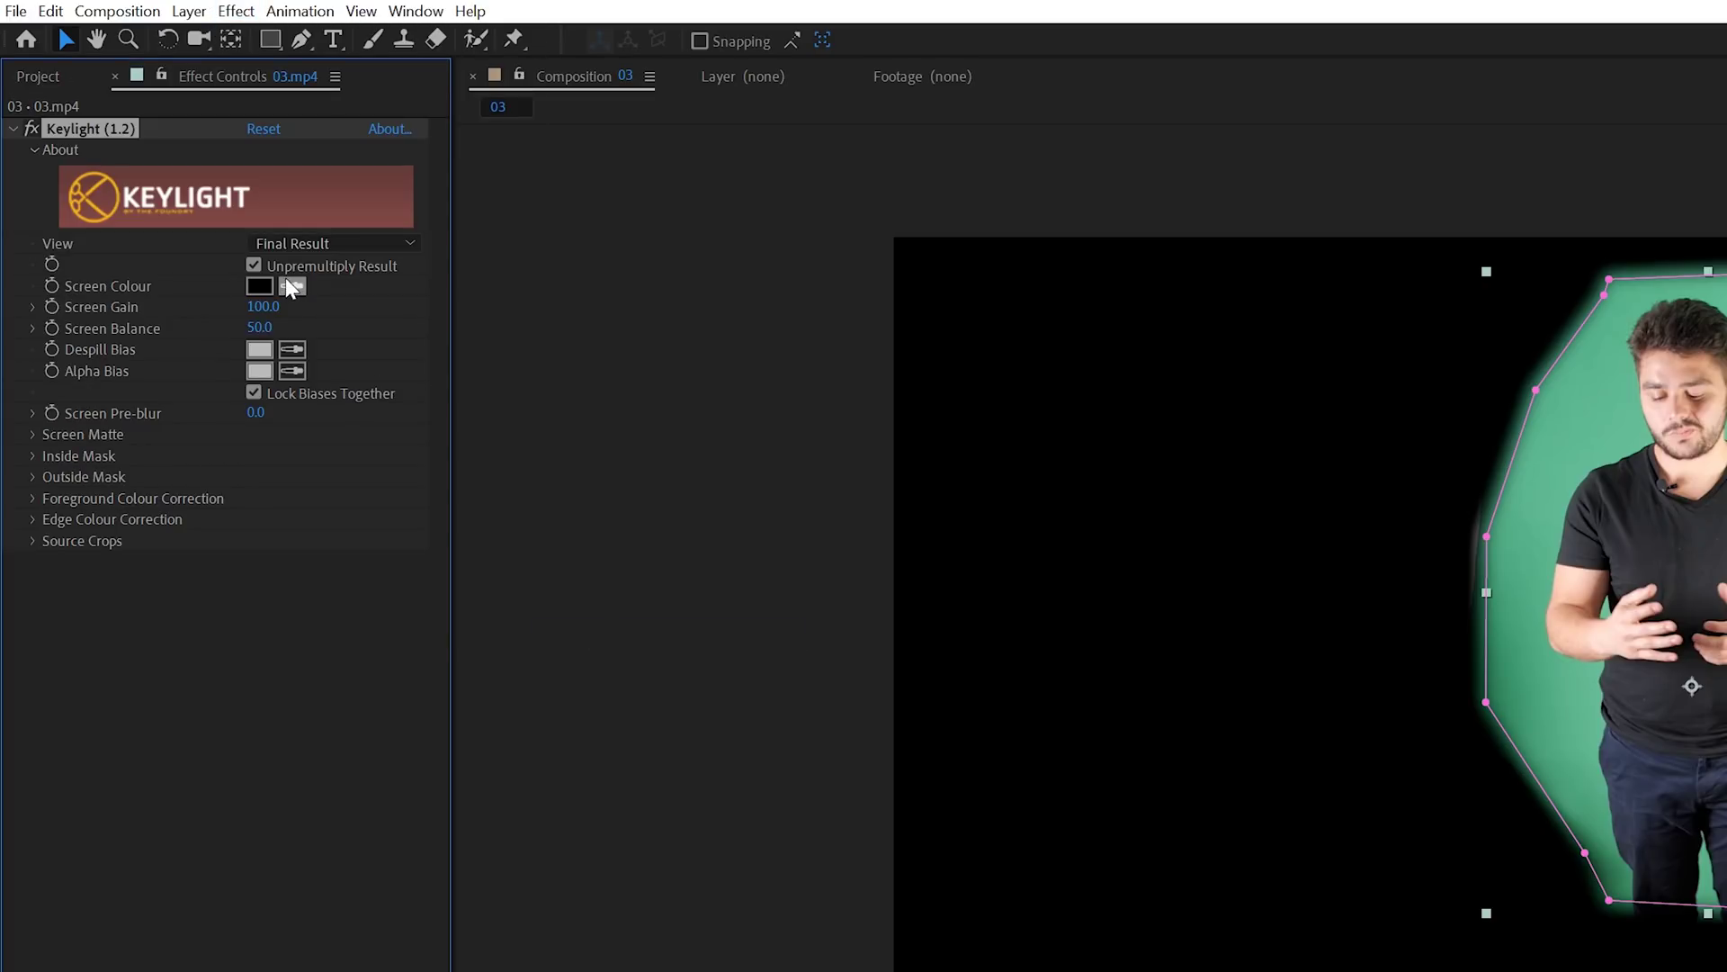
{"action": "left_click", "coordinate": [291, 286]}
{"action": "left_click", "coordinate": [1559, 426]}
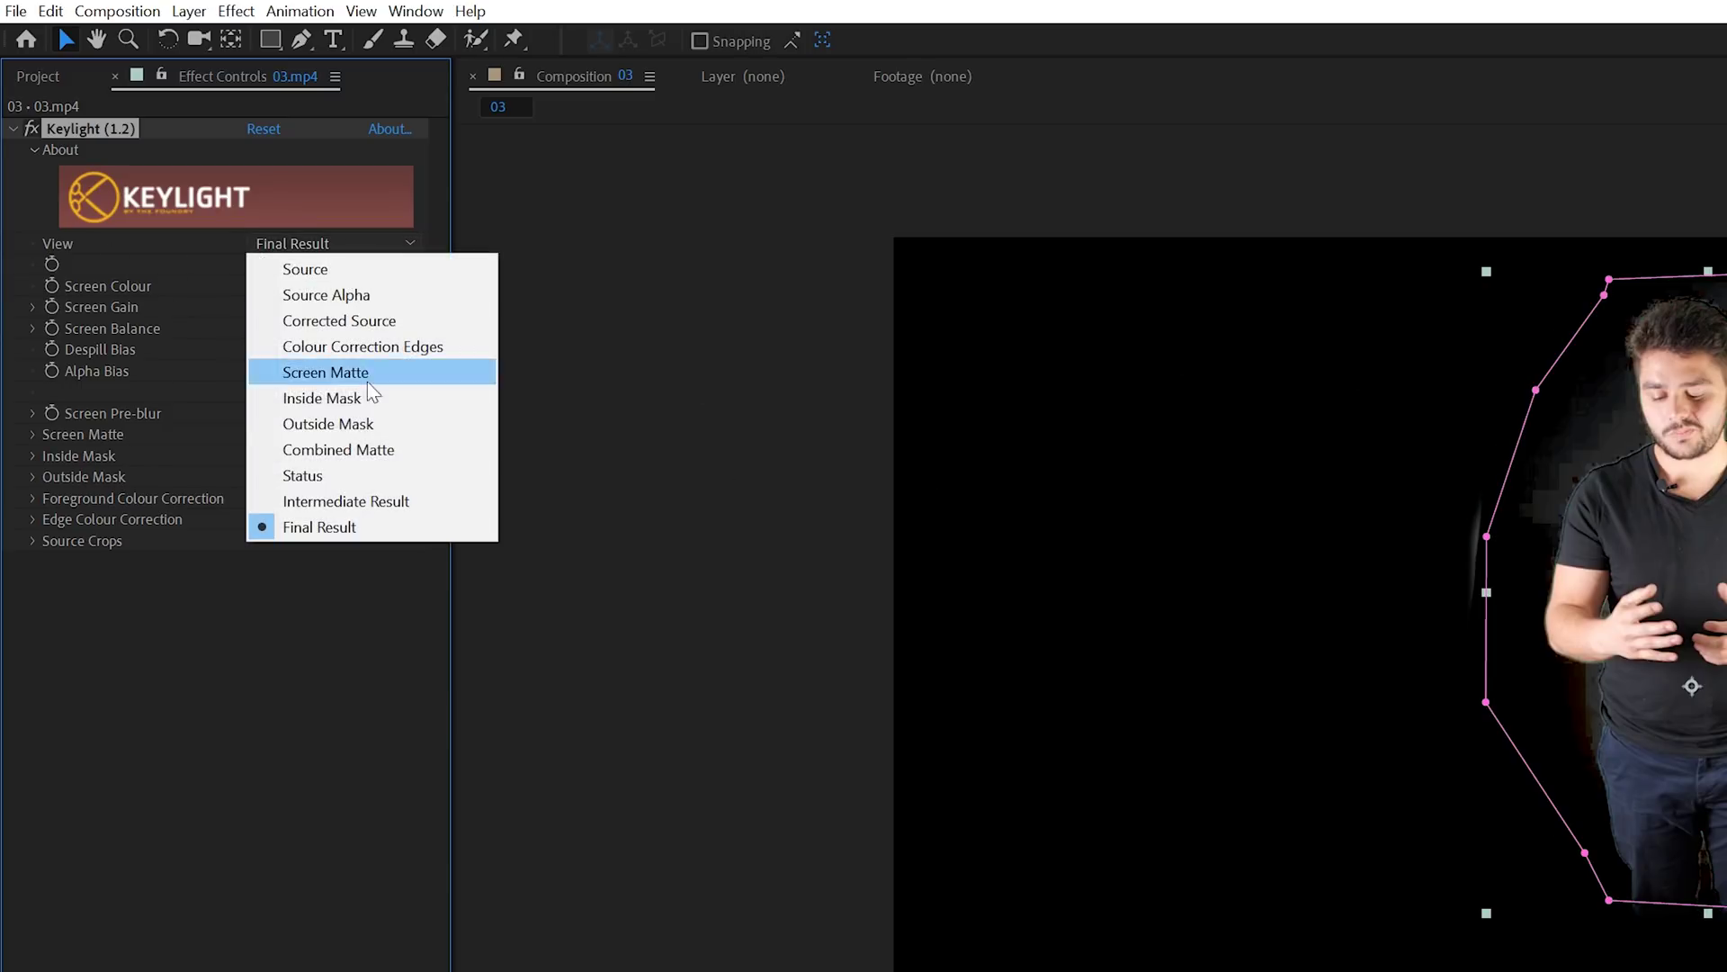
In Screen Matte view, set Clip White to 85 and raise Clip Black to 43.
{"action": "left_click", "coordinate": [369, 375]}
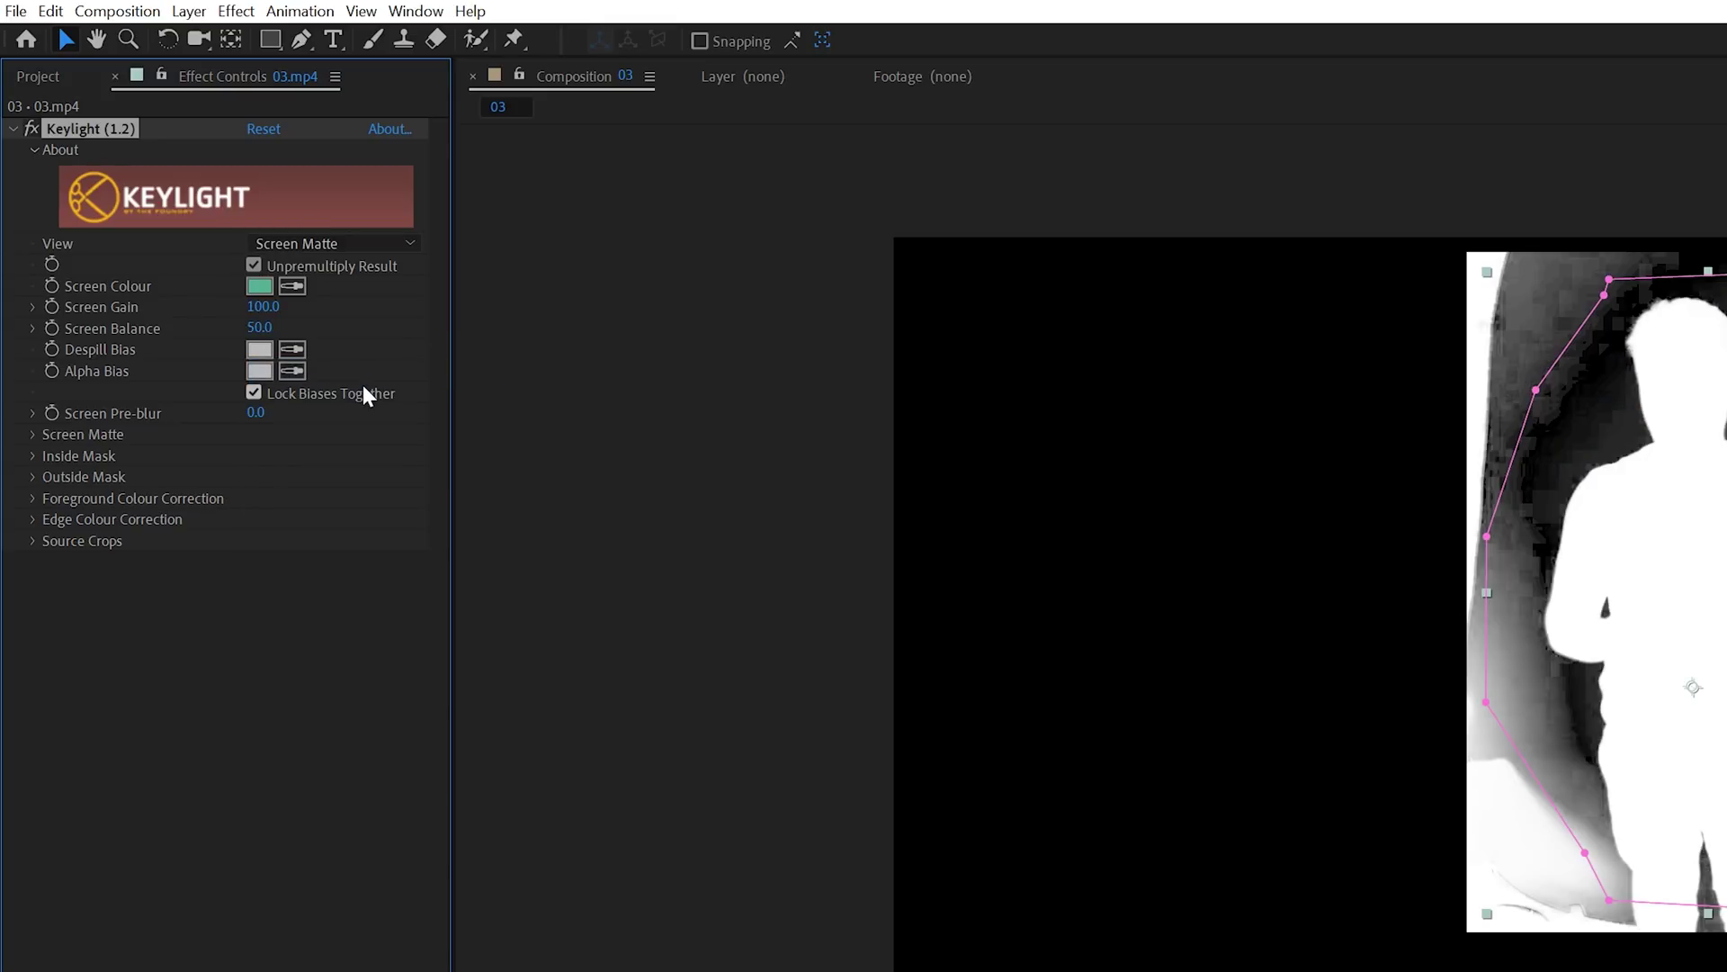
{"action": "left_click", "coordinate": [34, 434]}
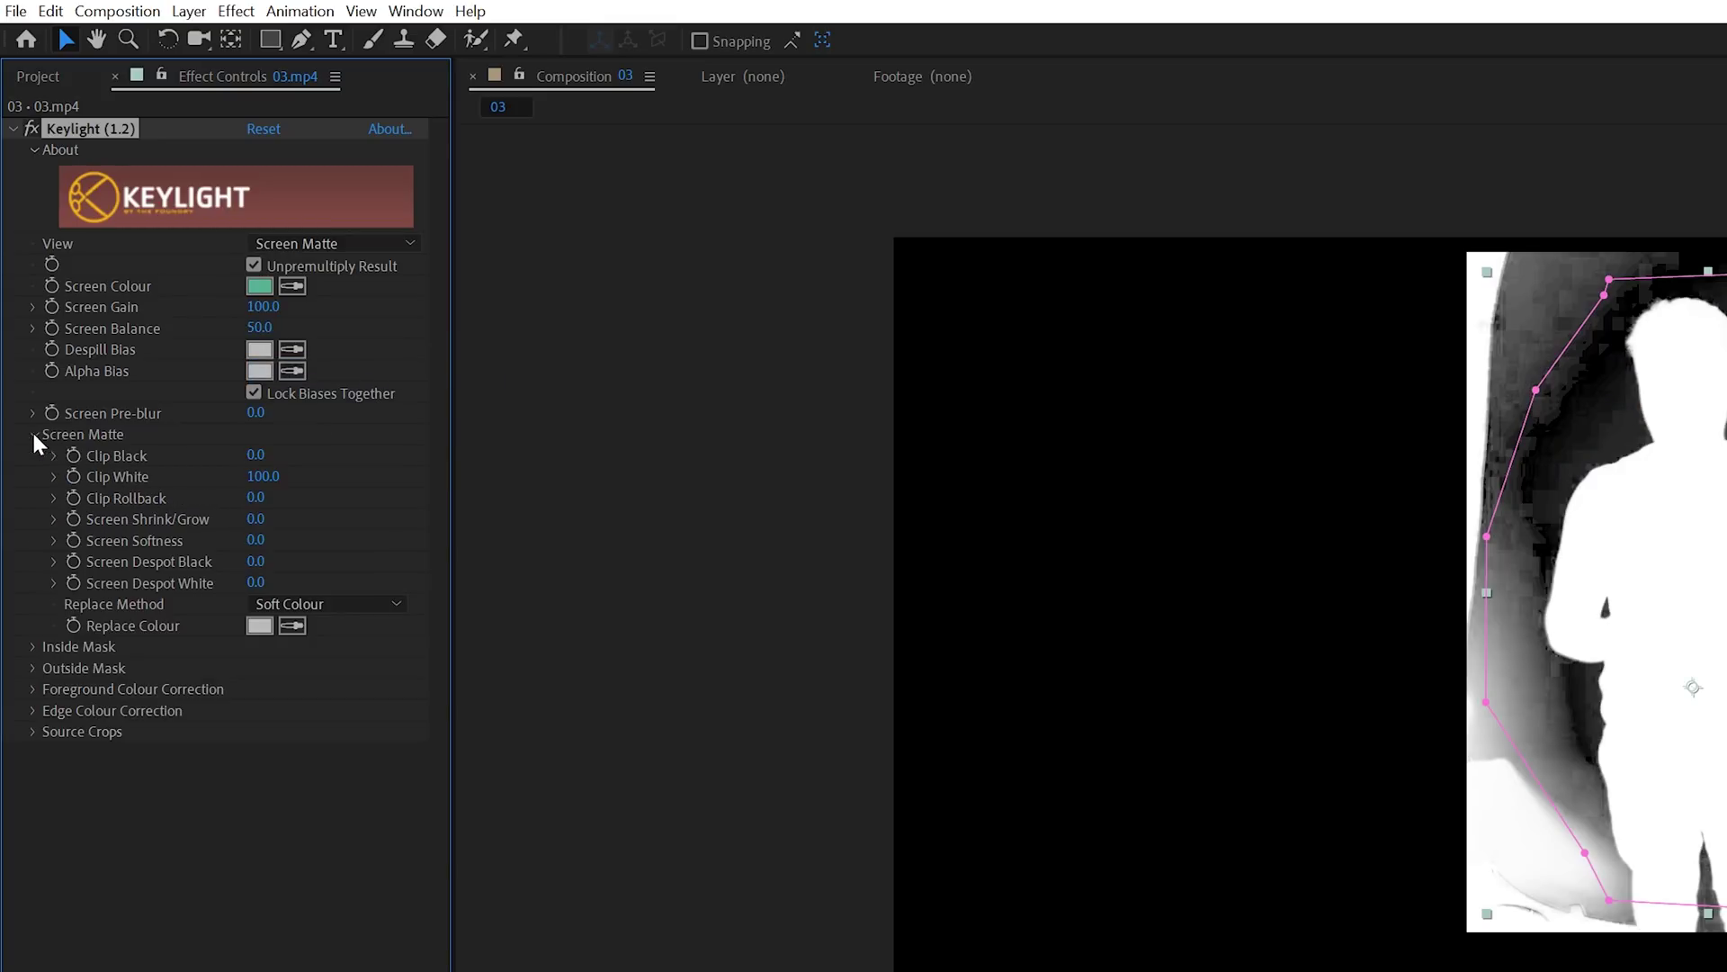
{"action": "left_click", "coordinate": [256, 456]}
{"action": "type", "text": "15"}
{"action": "key", "text": "Tab"}
{"action": "type", "text": "8"}
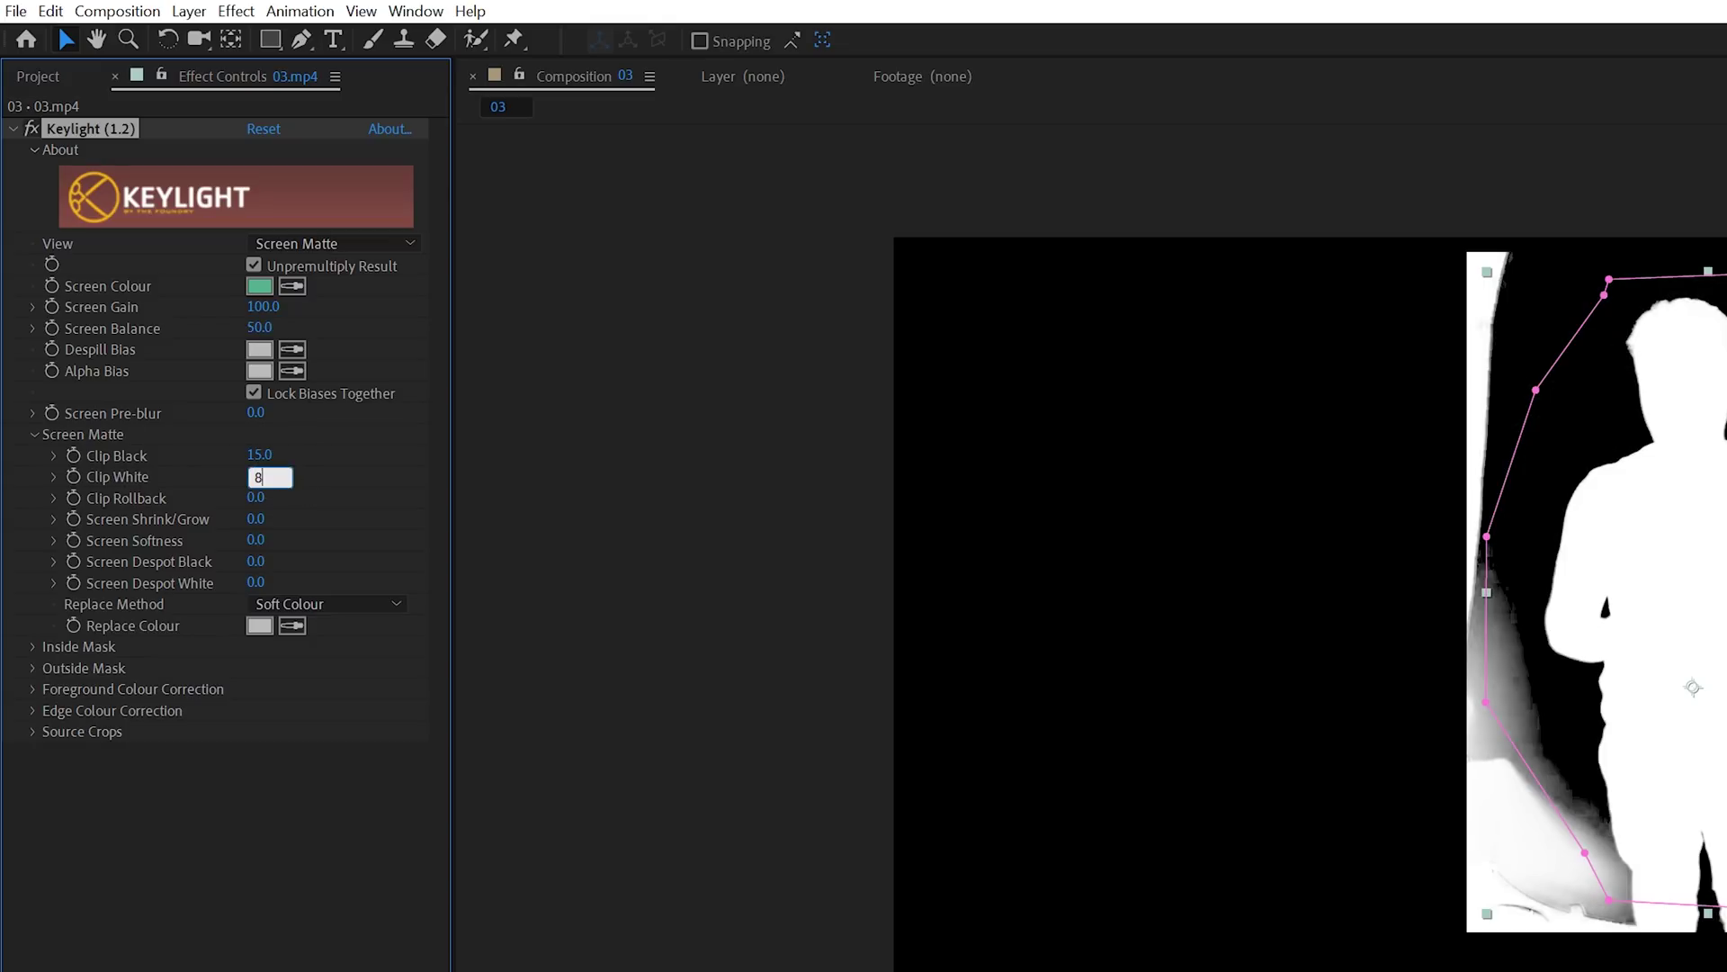
{"action": "type", "text": "5"}
{"action": "key", "text": "Return"}
{"action": "left_click_drag", "start_coordinate": [261, 462], "coordinate": [295, 457]}
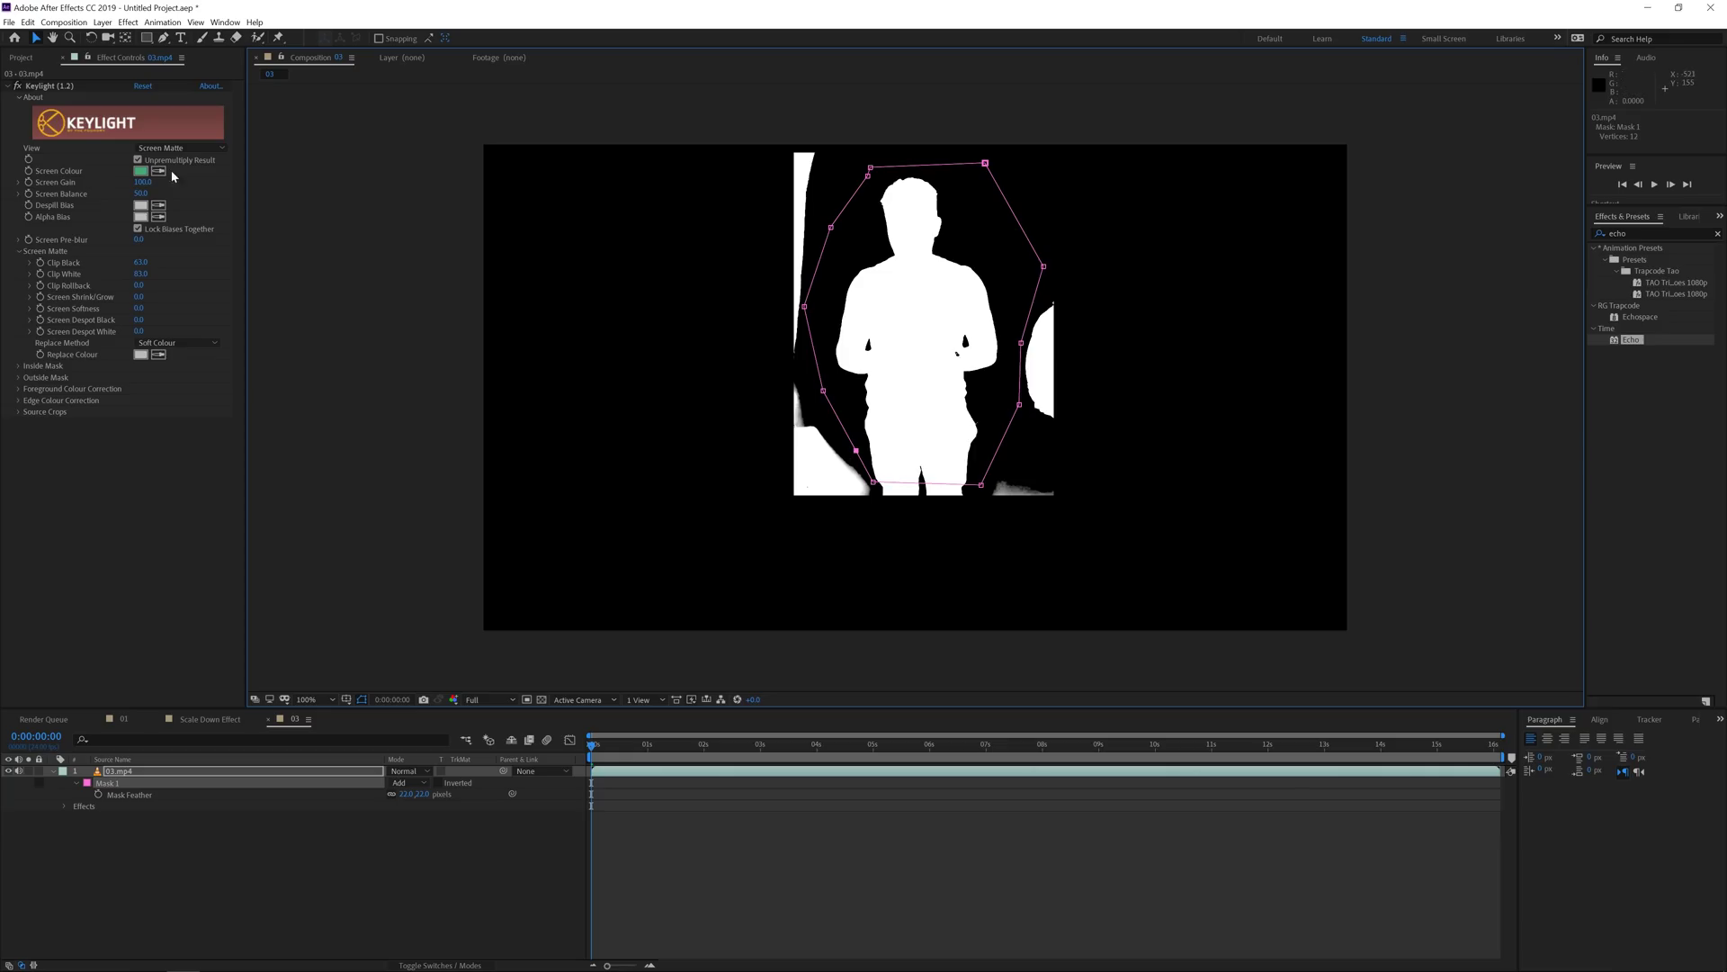
Switch Keylight's view back to Final Result and zoom the viewer to 200%.
{"action": "left_click", "coordinate": [180, 148]}
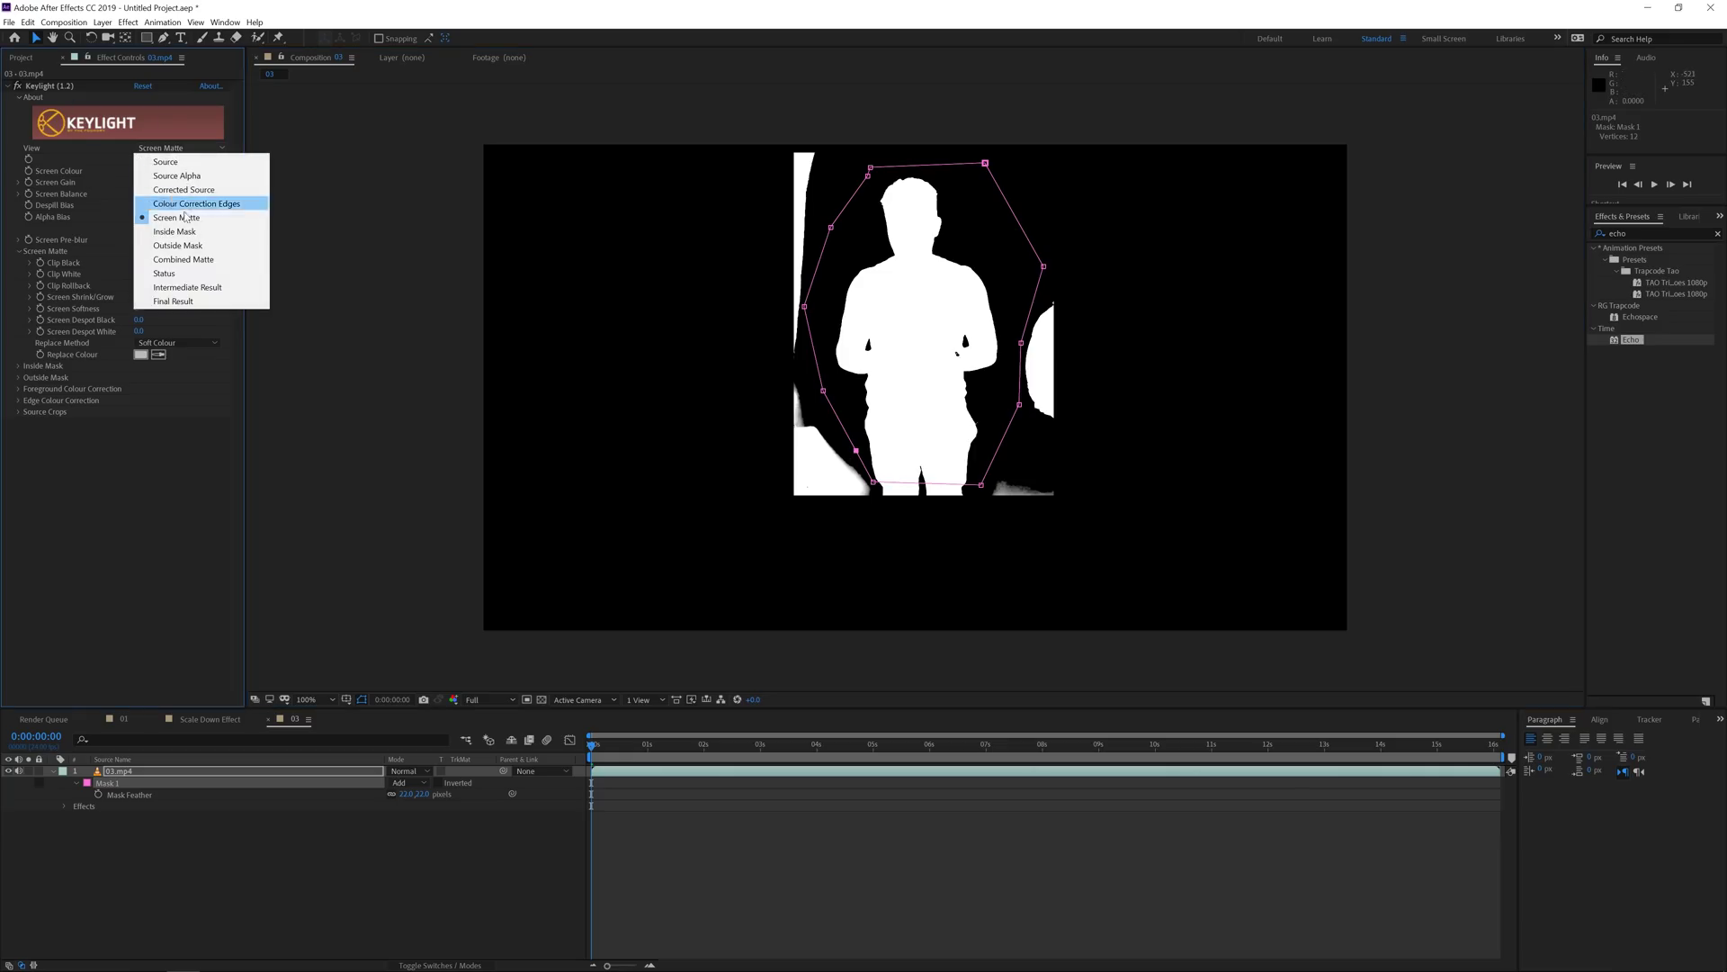
{"action": "left_click", "coordinate": [193, 304]}
{"action": "left_click", "coordinate": [885, 841]}
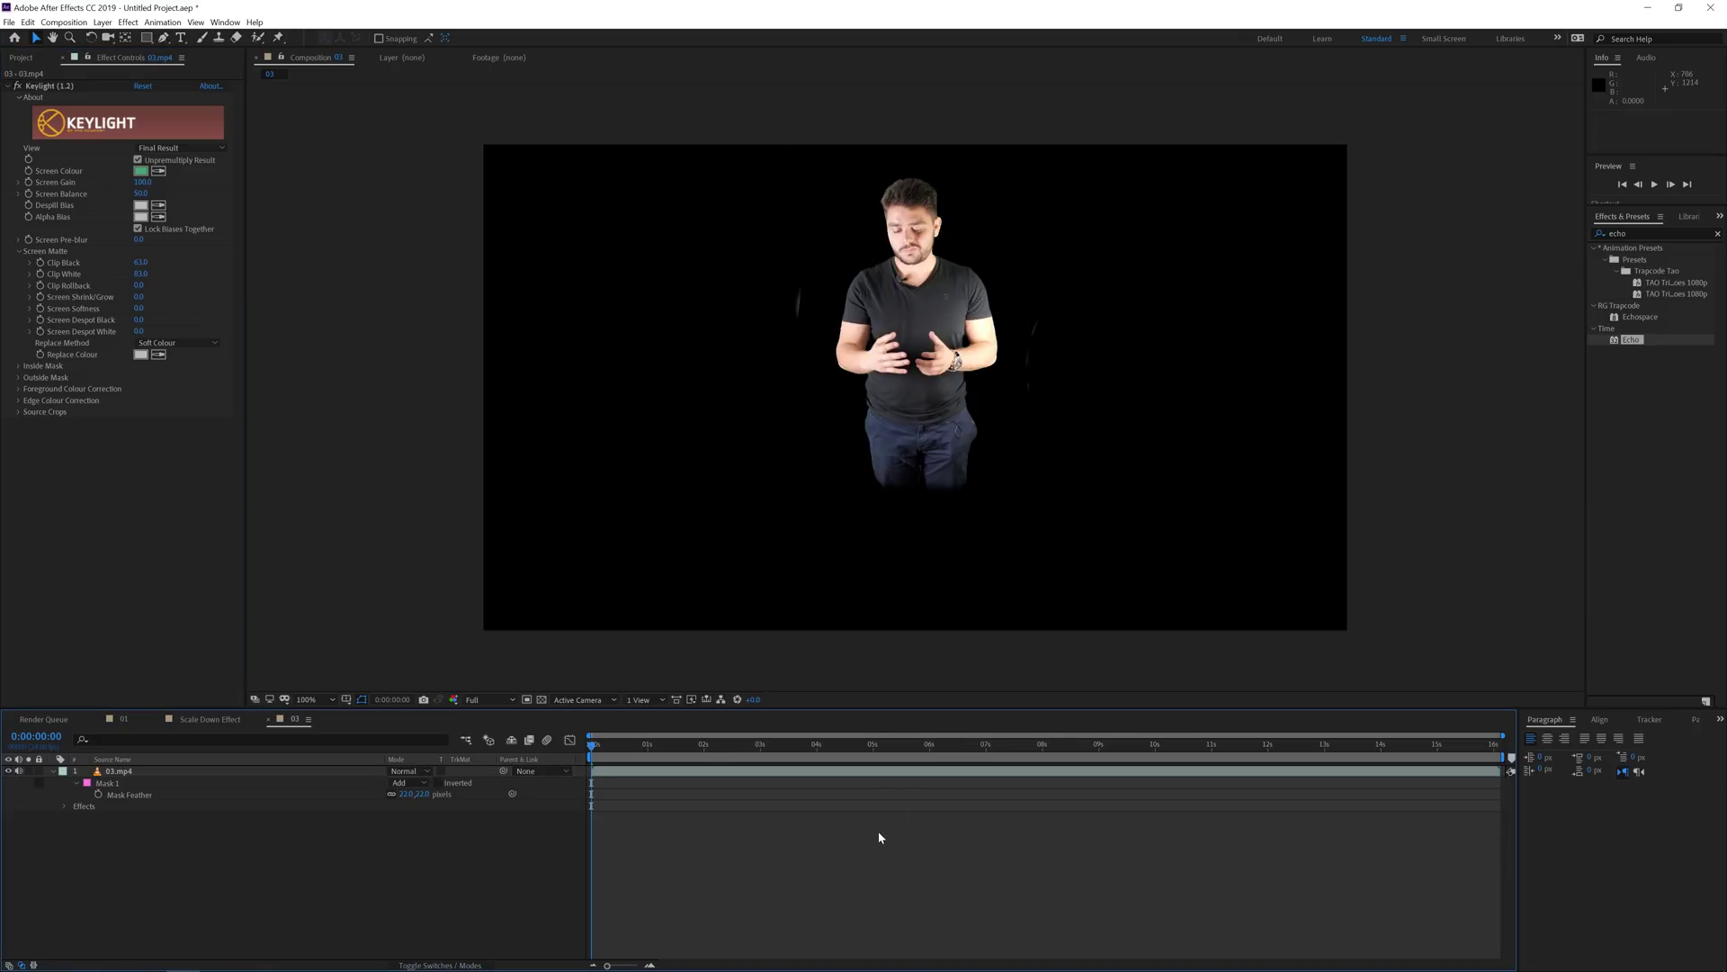
{"action": "left_click", "coordinate": [898, 456]}
{"action": "key", "text": "period"}
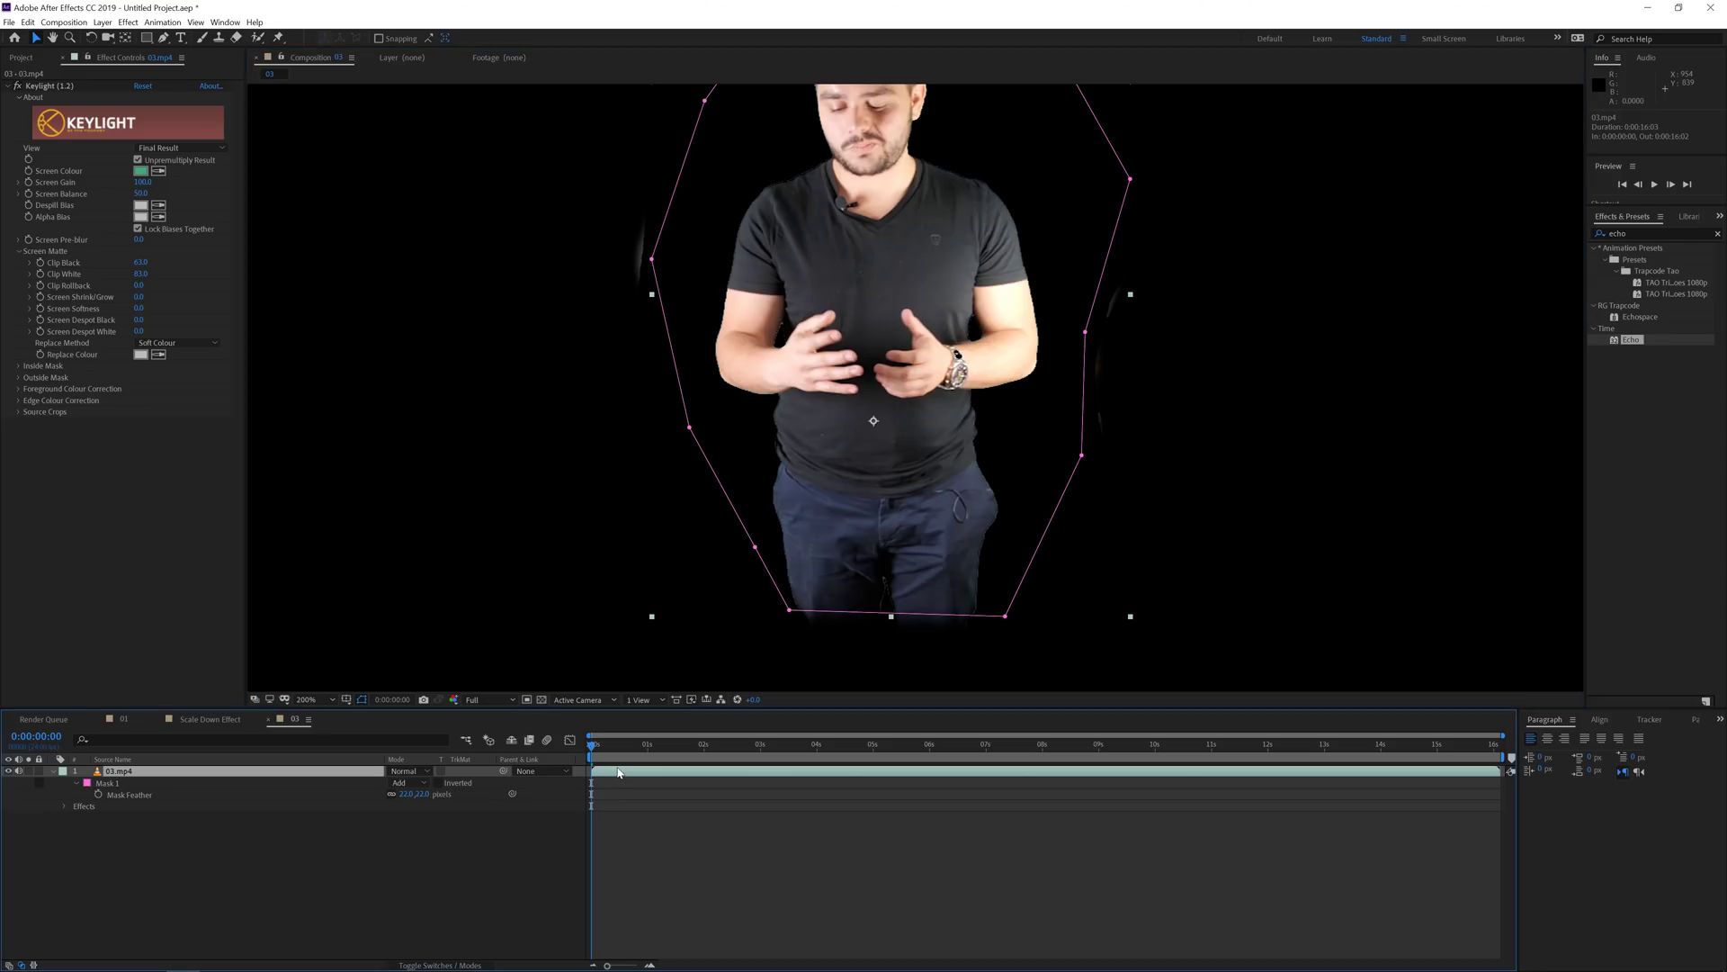
Duplicate 03.mp4, strip the top copy's mask and Keylight, and pan to the legs and floor.
{"action": "key", "text": "ctrl+d"}
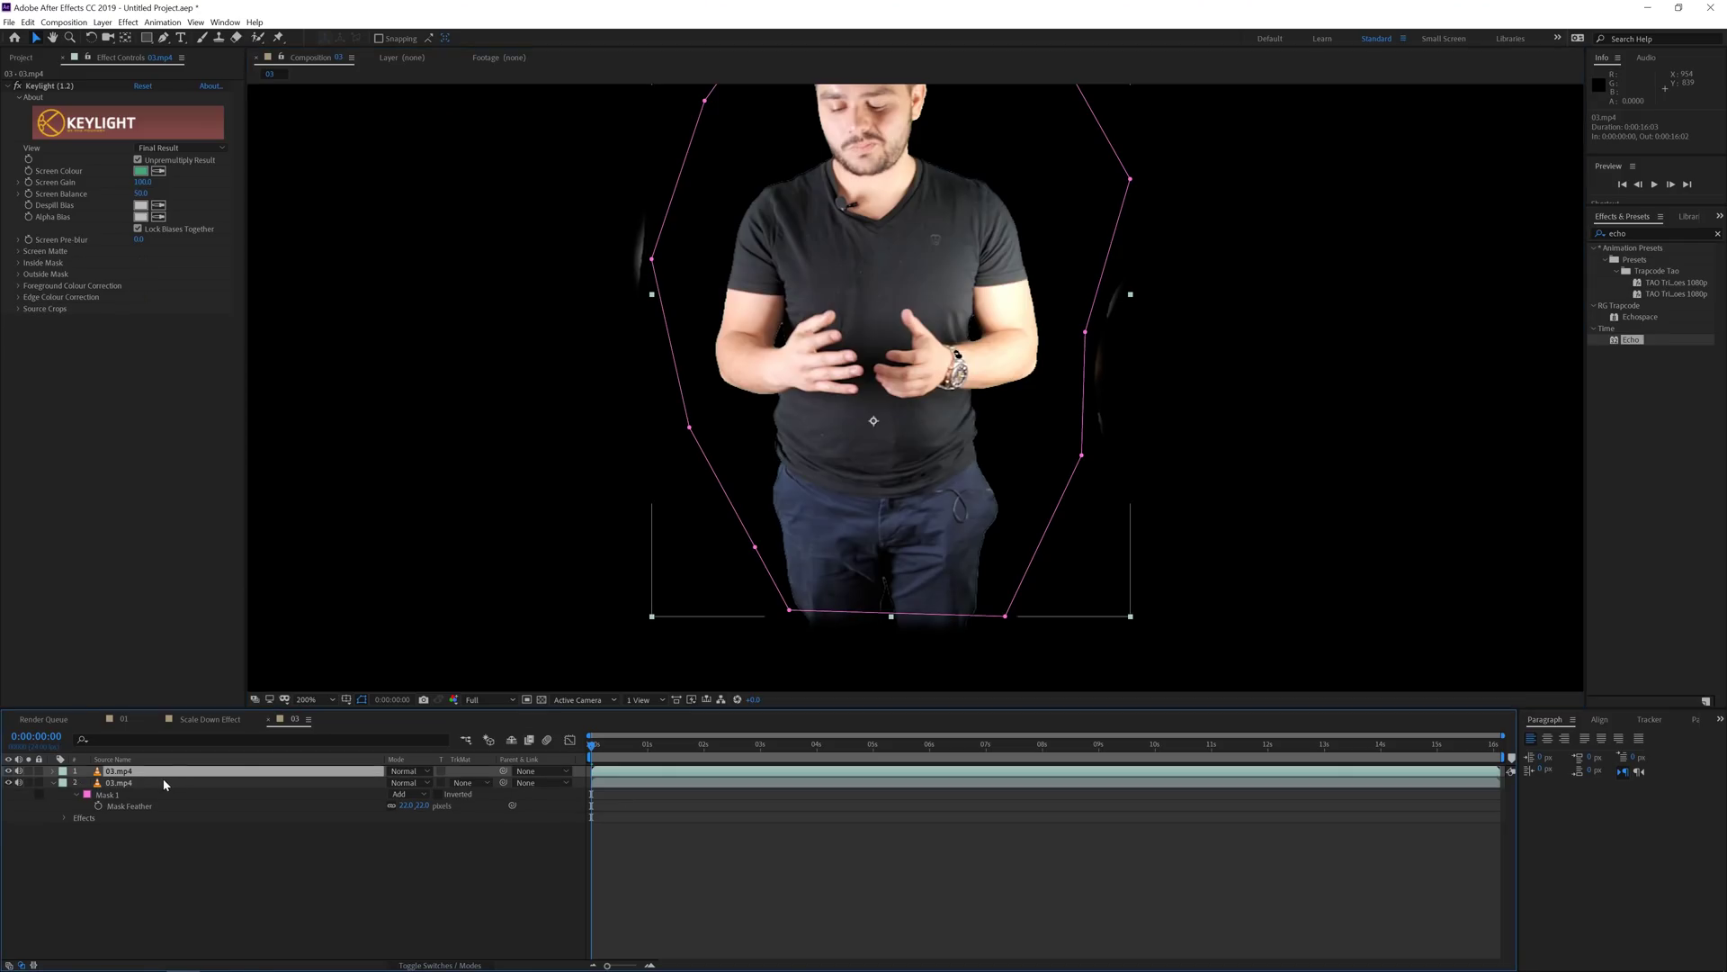
{"action": "key", "text": "m"}
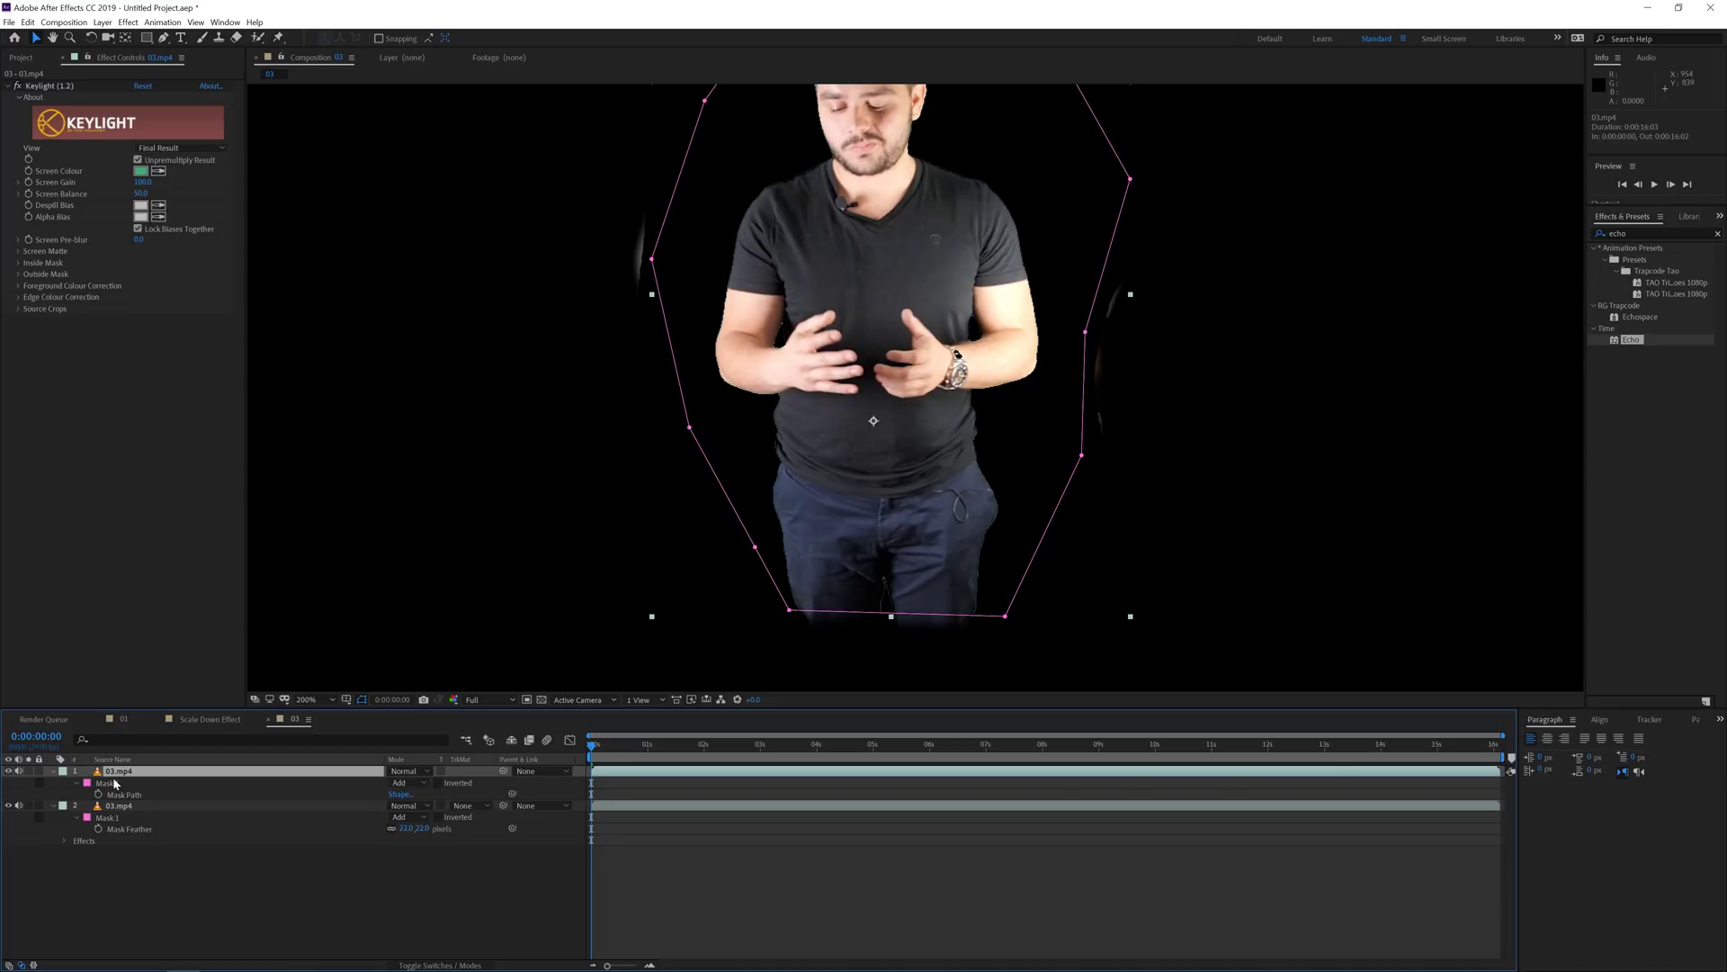
{"action": "left_click", "coordinate": [114, 782]}
{"action": "key", "text": "Delete"}
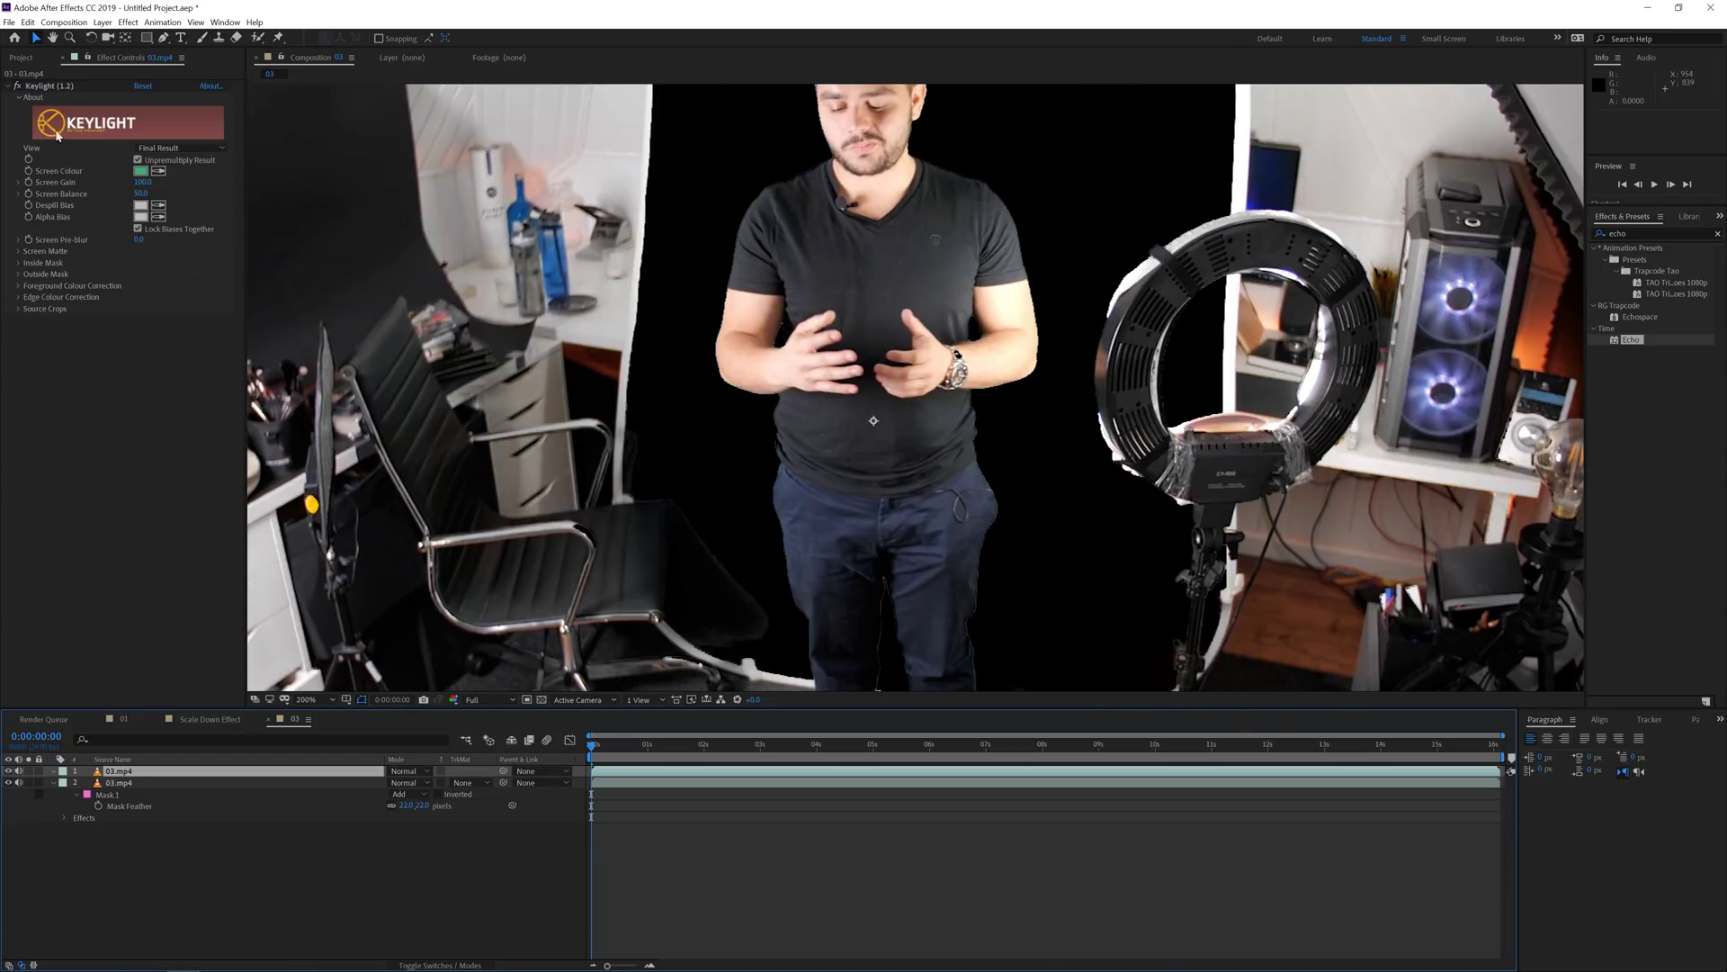
{"action": "left_click", "coordinate": [50, 86]}
{"action": "key", "text": "Delete"}
{"action": "key", "text": "space"}
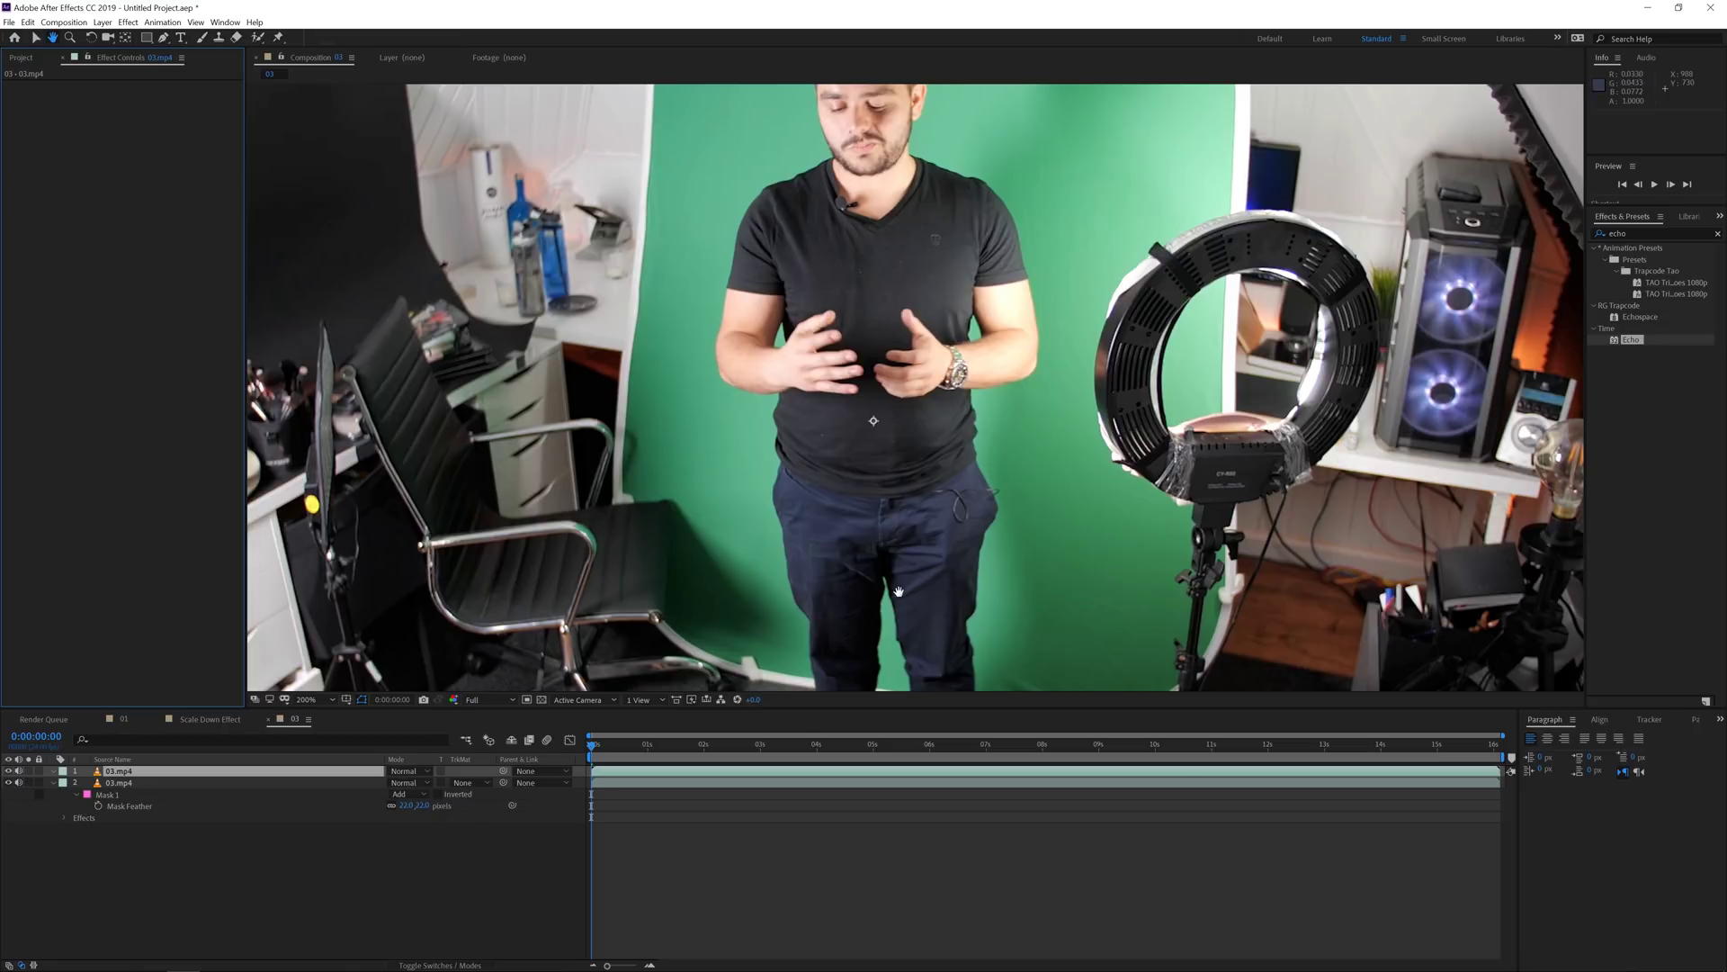
{"action": "left_click_drag", "start_coordinate": [897, 591], "coordinate": [888, 344]}
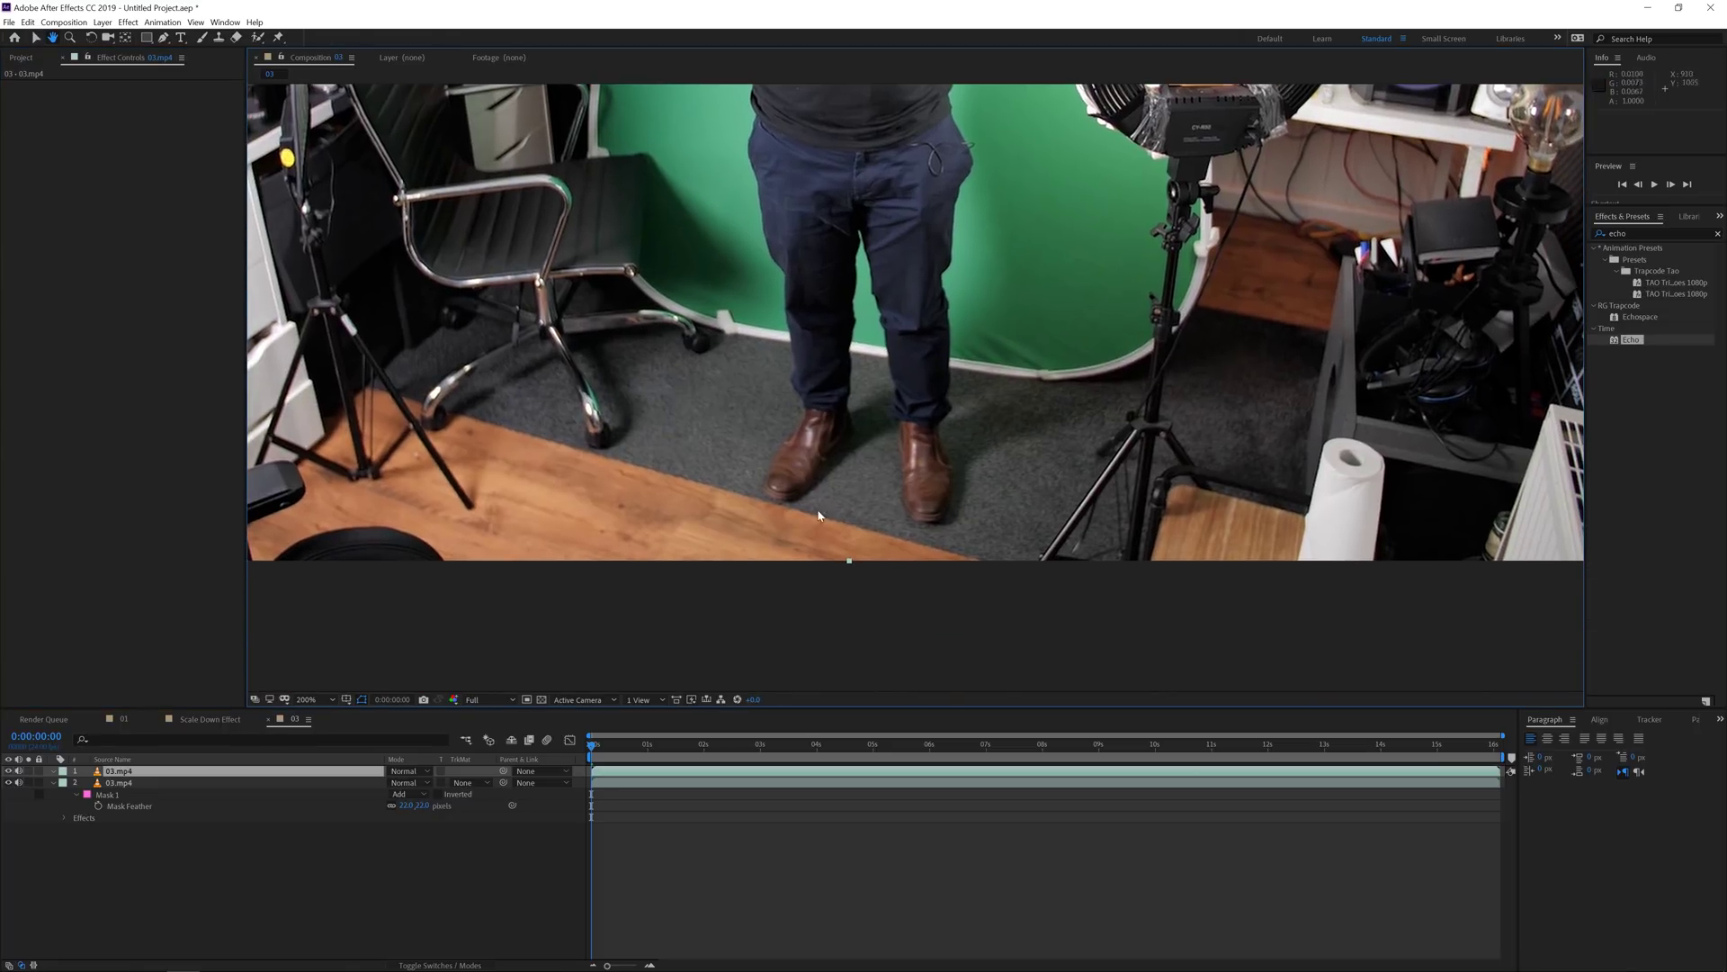
In the 03.mp4 Layer panel, paint Roto Brush strokes over both legs and the left shoe.
{"action": "double_click", "coordinate": [720, 771]}
{"action": "left_click_drag", "start_coordinate": [906, 457], "coordinate": [903, 420]}
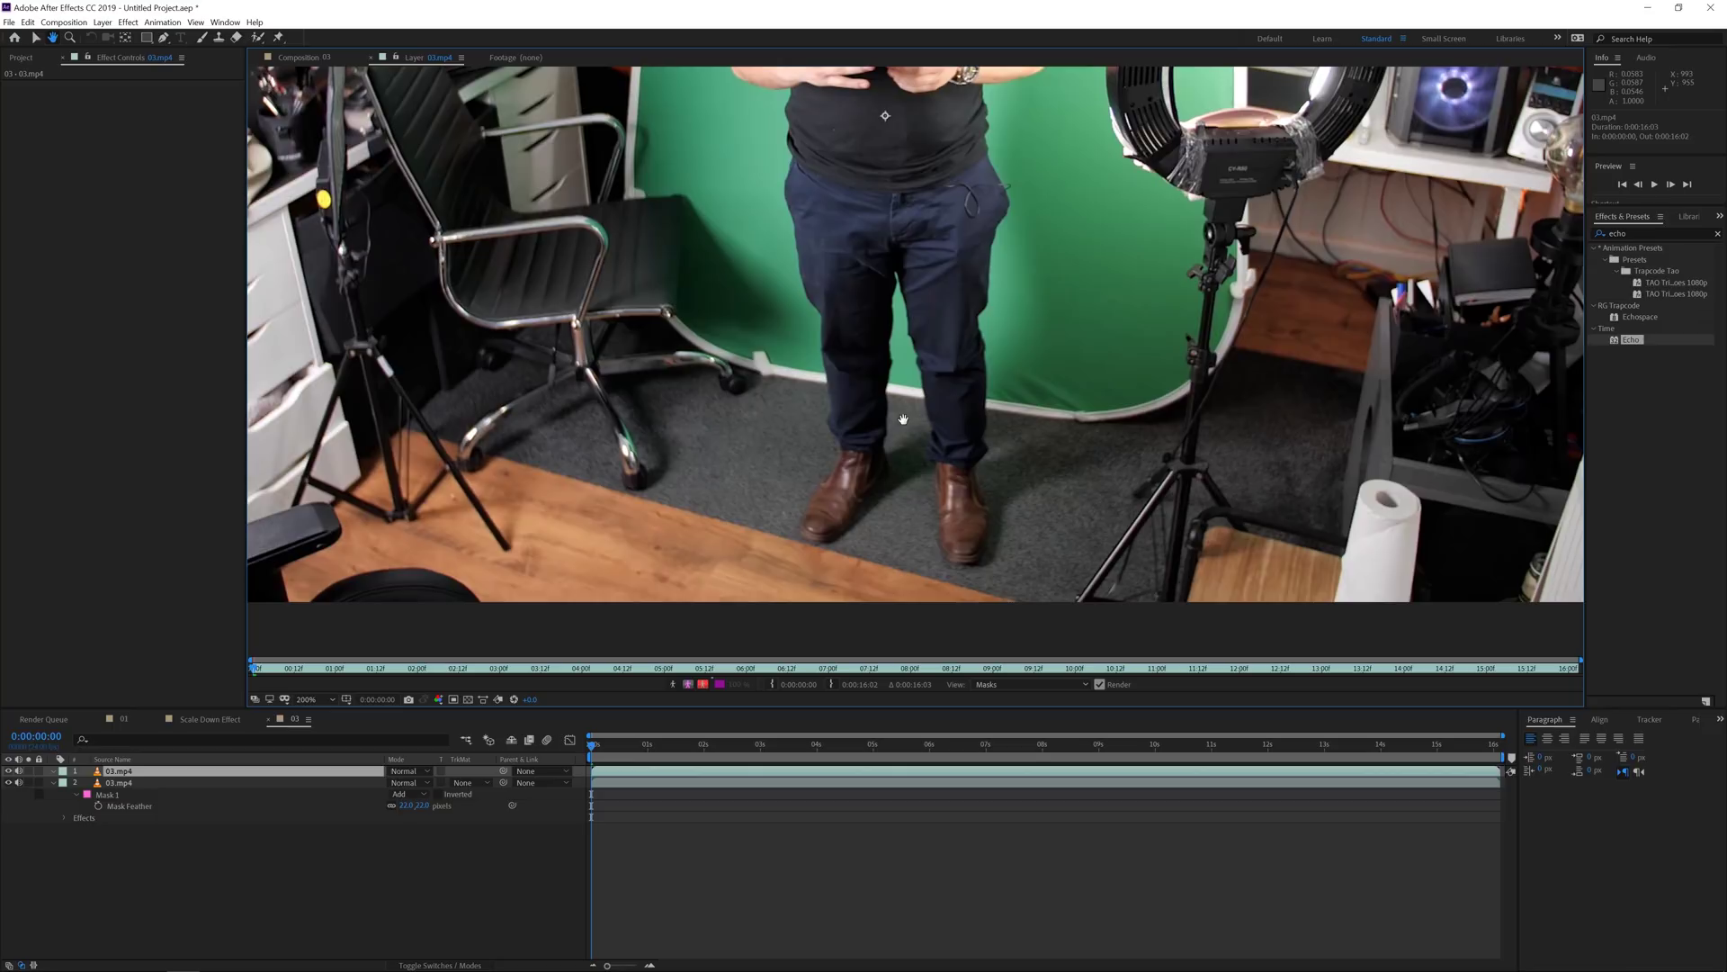
{"action": "left_click", "coordinate": [257, 38]}
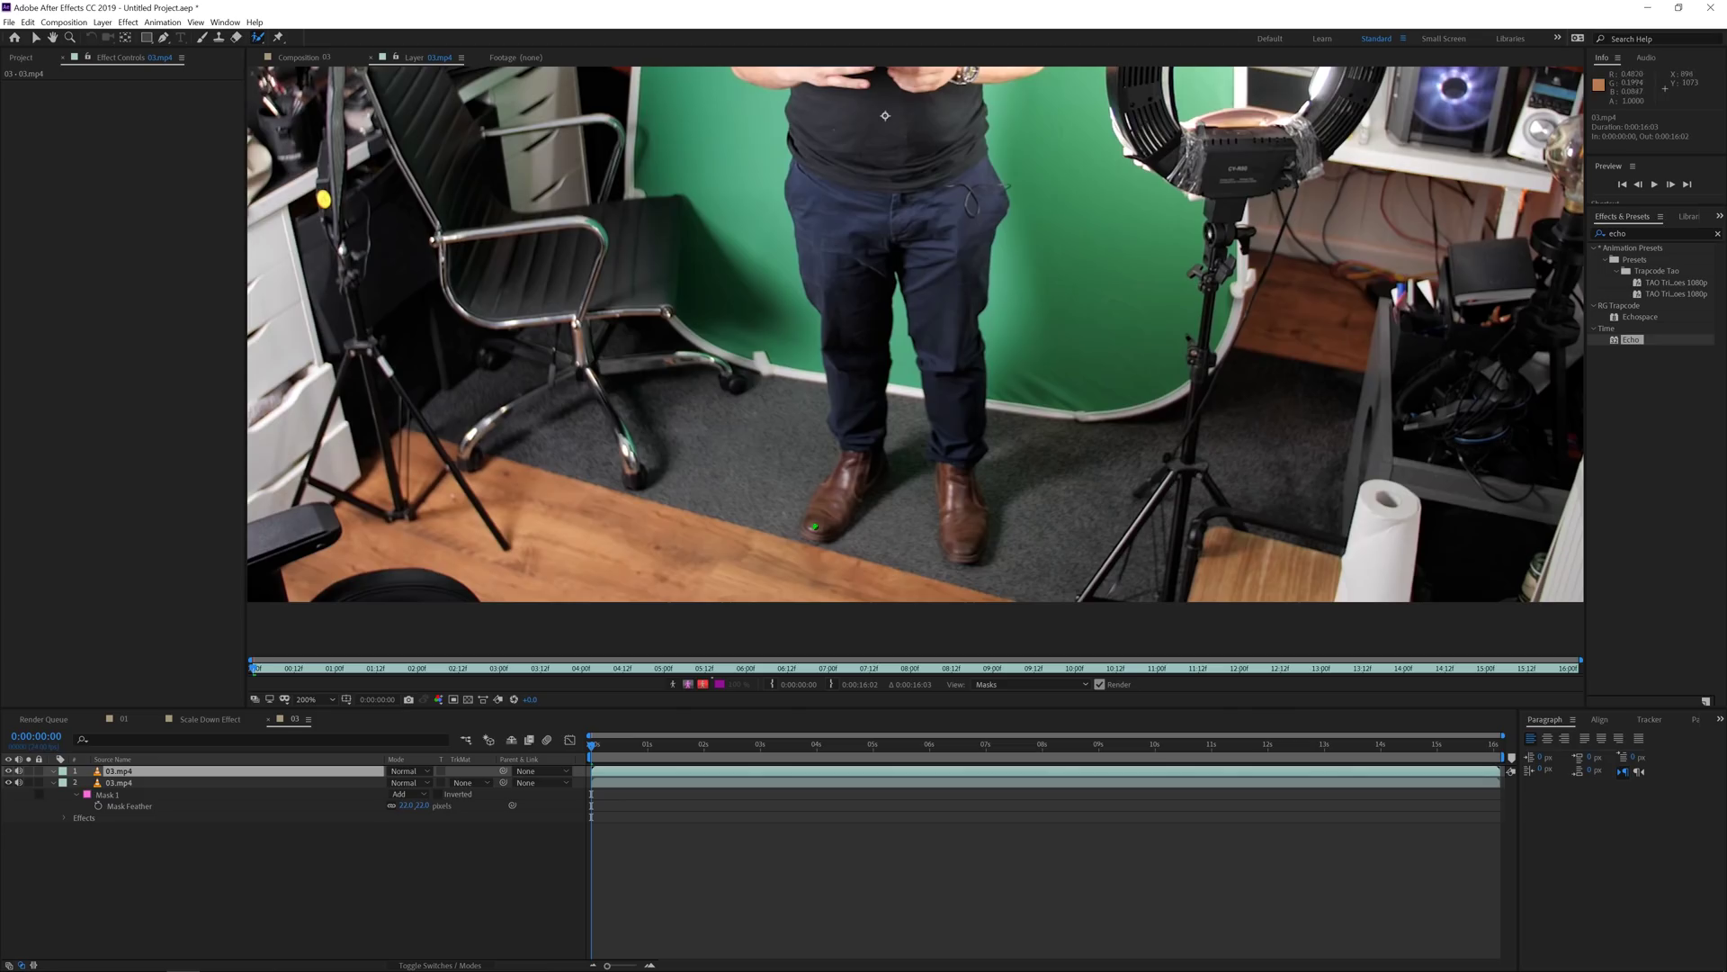
{"action": "scroll", "coordinate": [845, 485], "scroll_direction": "down", "scroll_amount": 3}
{"action": "left_click_drag", "start_coordinate": [843, 261], "coordinate": [846, 405]}
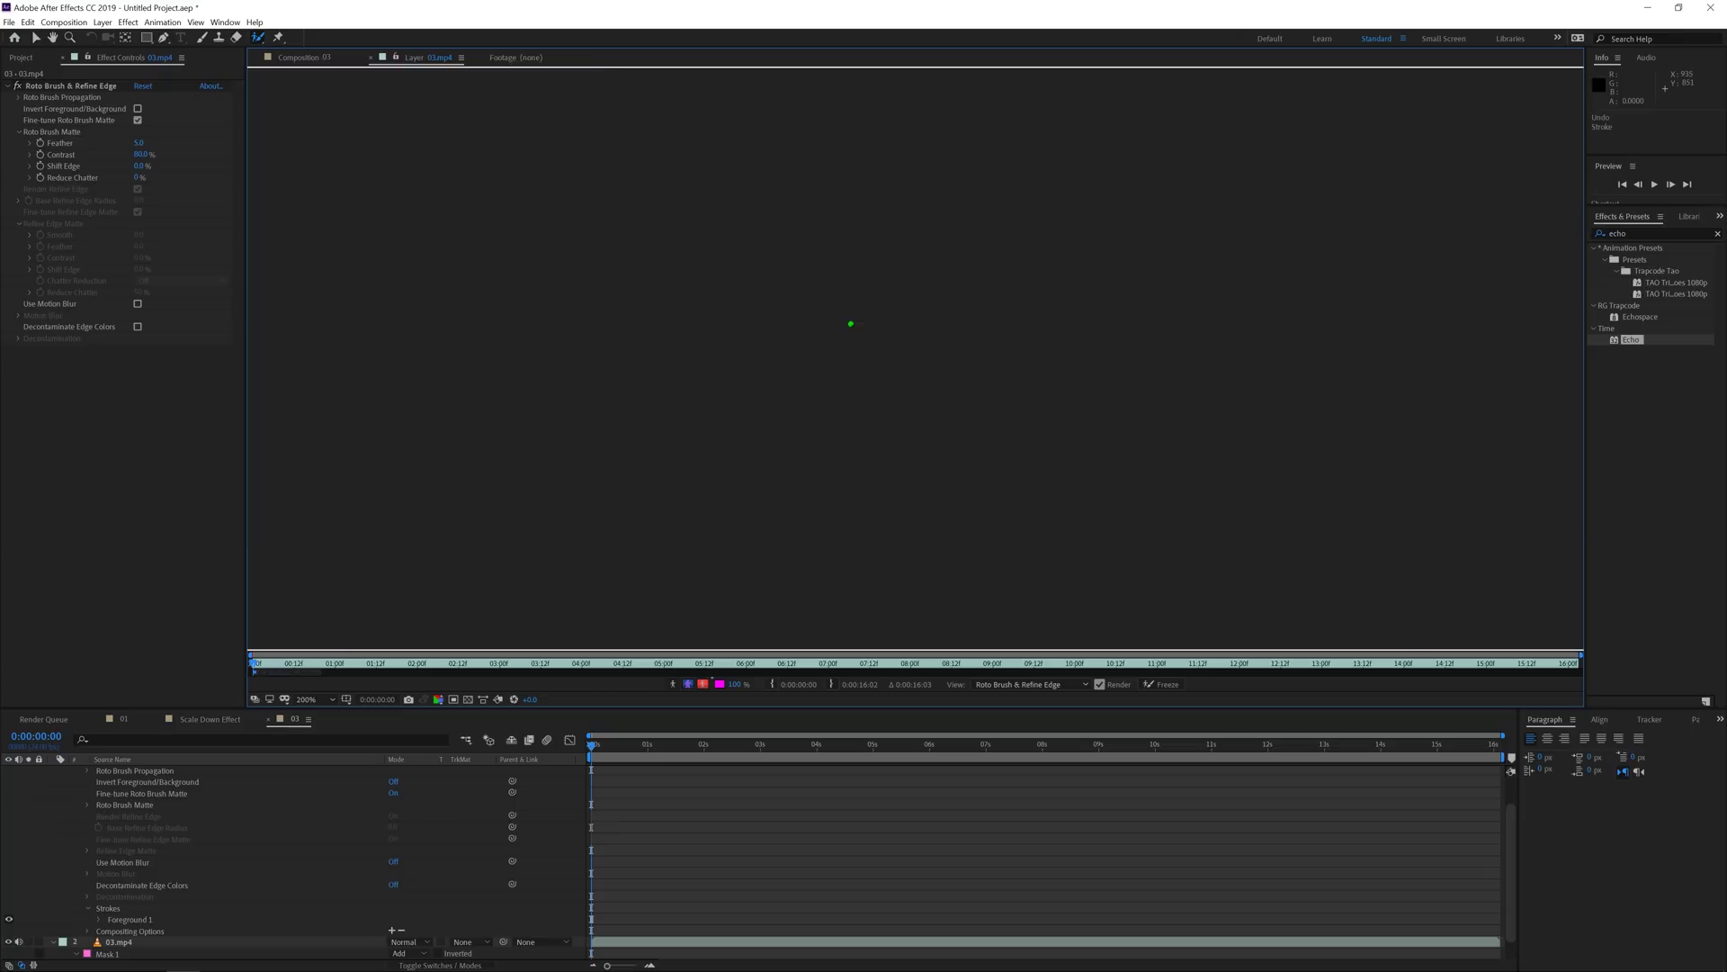
{"action": "left_click_drag", "start_coordinate": [947, 439], "coordinate": [931, 270]}
{"action": "key", "text": "period"}
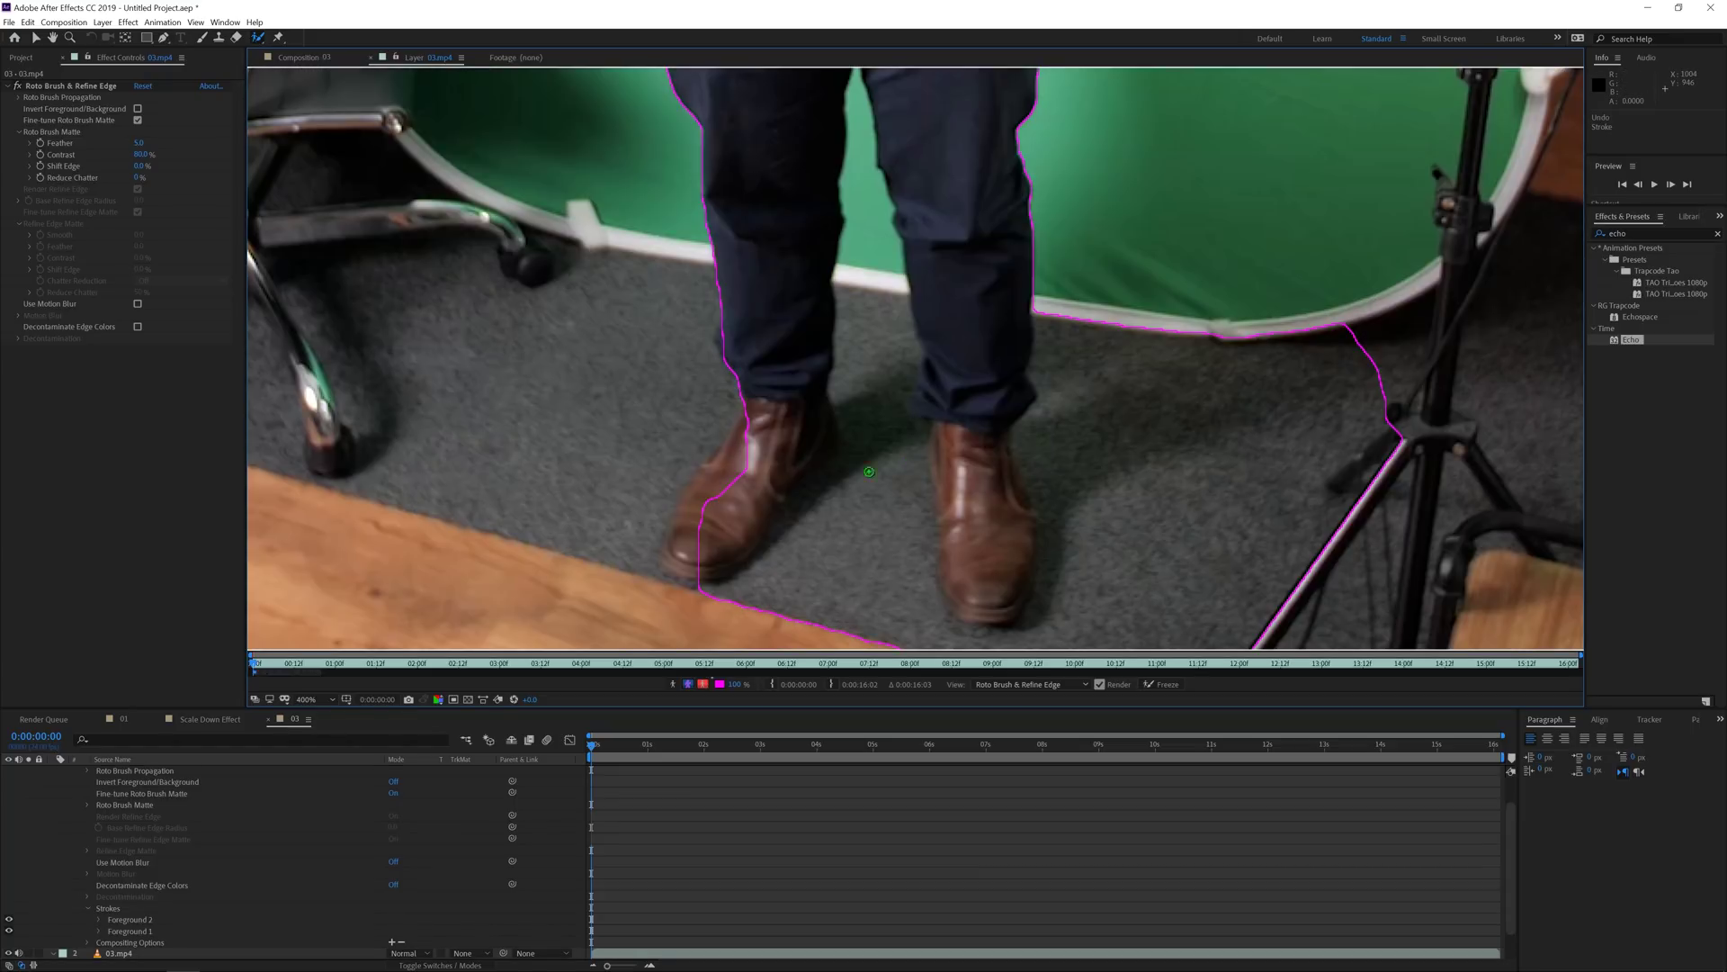
{"action": "mouse_move", "coordinate": [702, 505]}
{"action": "left_mouse_down"}
{"action": "mouse_move", "coordinate": [676, 548]}
{"action": "mouse_move", "coordinate": [725, 547]}
{"action": "mouse_move", "coordinate": [760, 506]}
{"action": "left_mouse_up"}
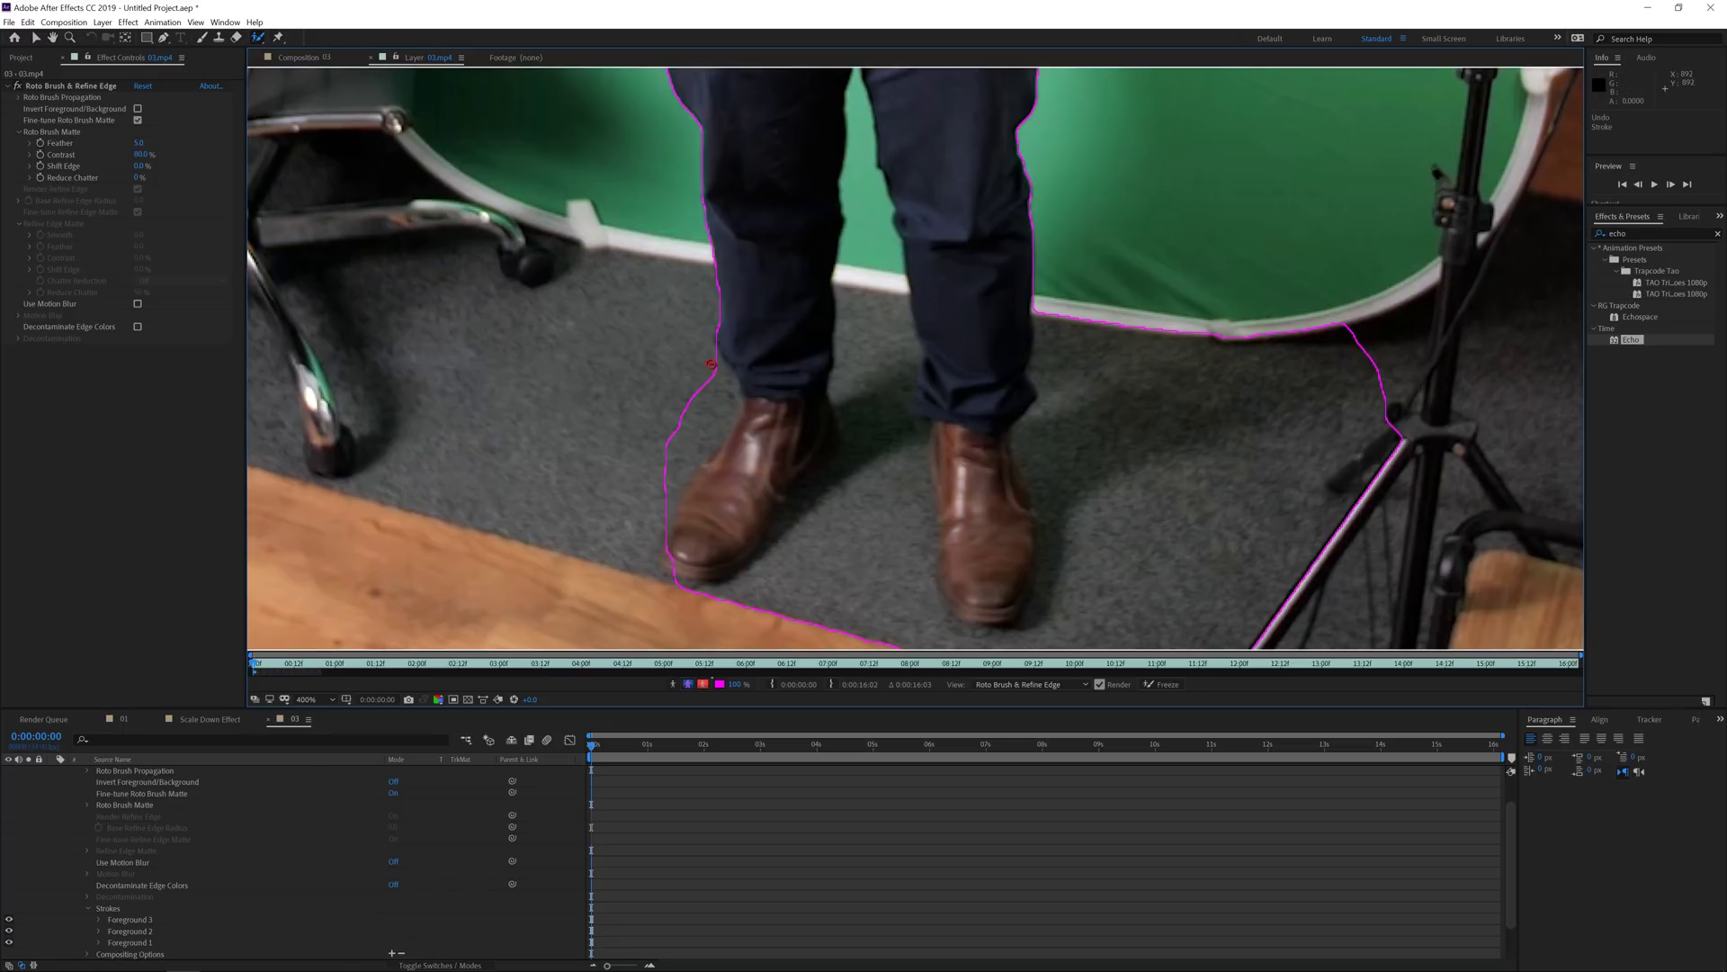
Refine the Roto Brush matte, removing floor around the legs and adding both shoes.
{"action": "left_click_drag", "start_coordinate": [724, 413], "coordinate": [655, 503]}
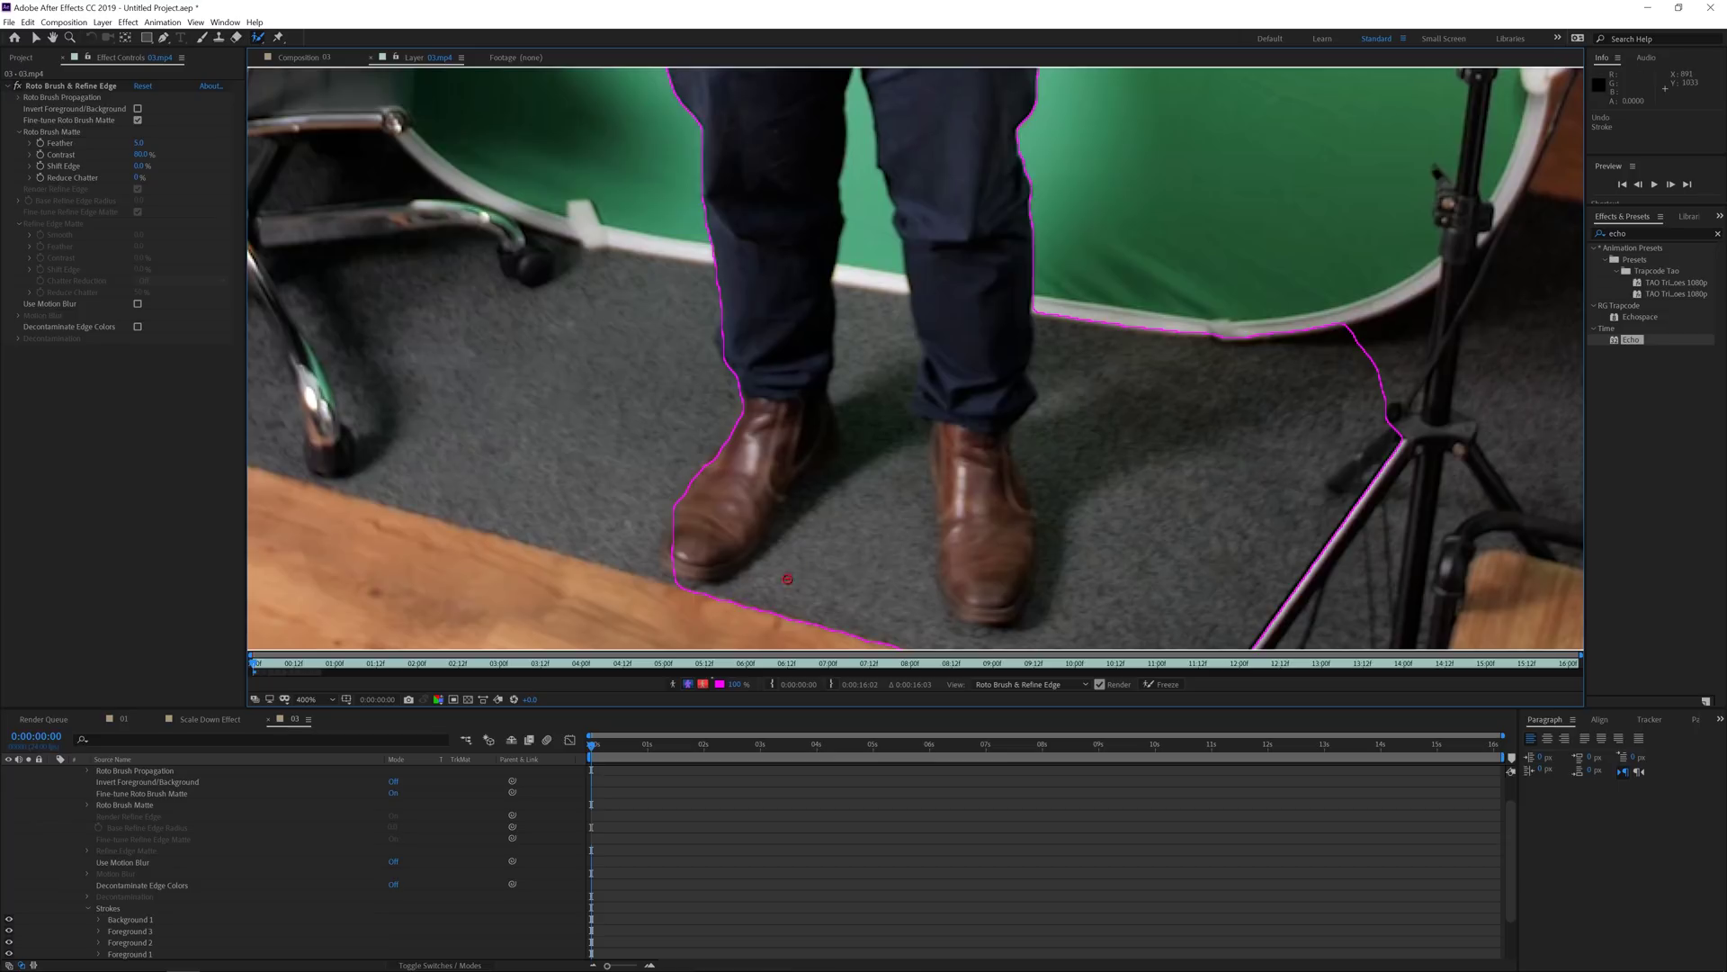
{"action": "mouse_move", "coordinate": [706, 617]}
{"action": "left_mouse_down"}
{"action": "mouse_move", "coordinate": [788, 578]}
{"action": "mouse_move", "coordinate": [850, 487]}
{"action": "mouse_move", "coordinate": [879, 415]}
{"action": "mouse_move", "coordinate": [884, 271]}
{"action": "left_mouse_up"}
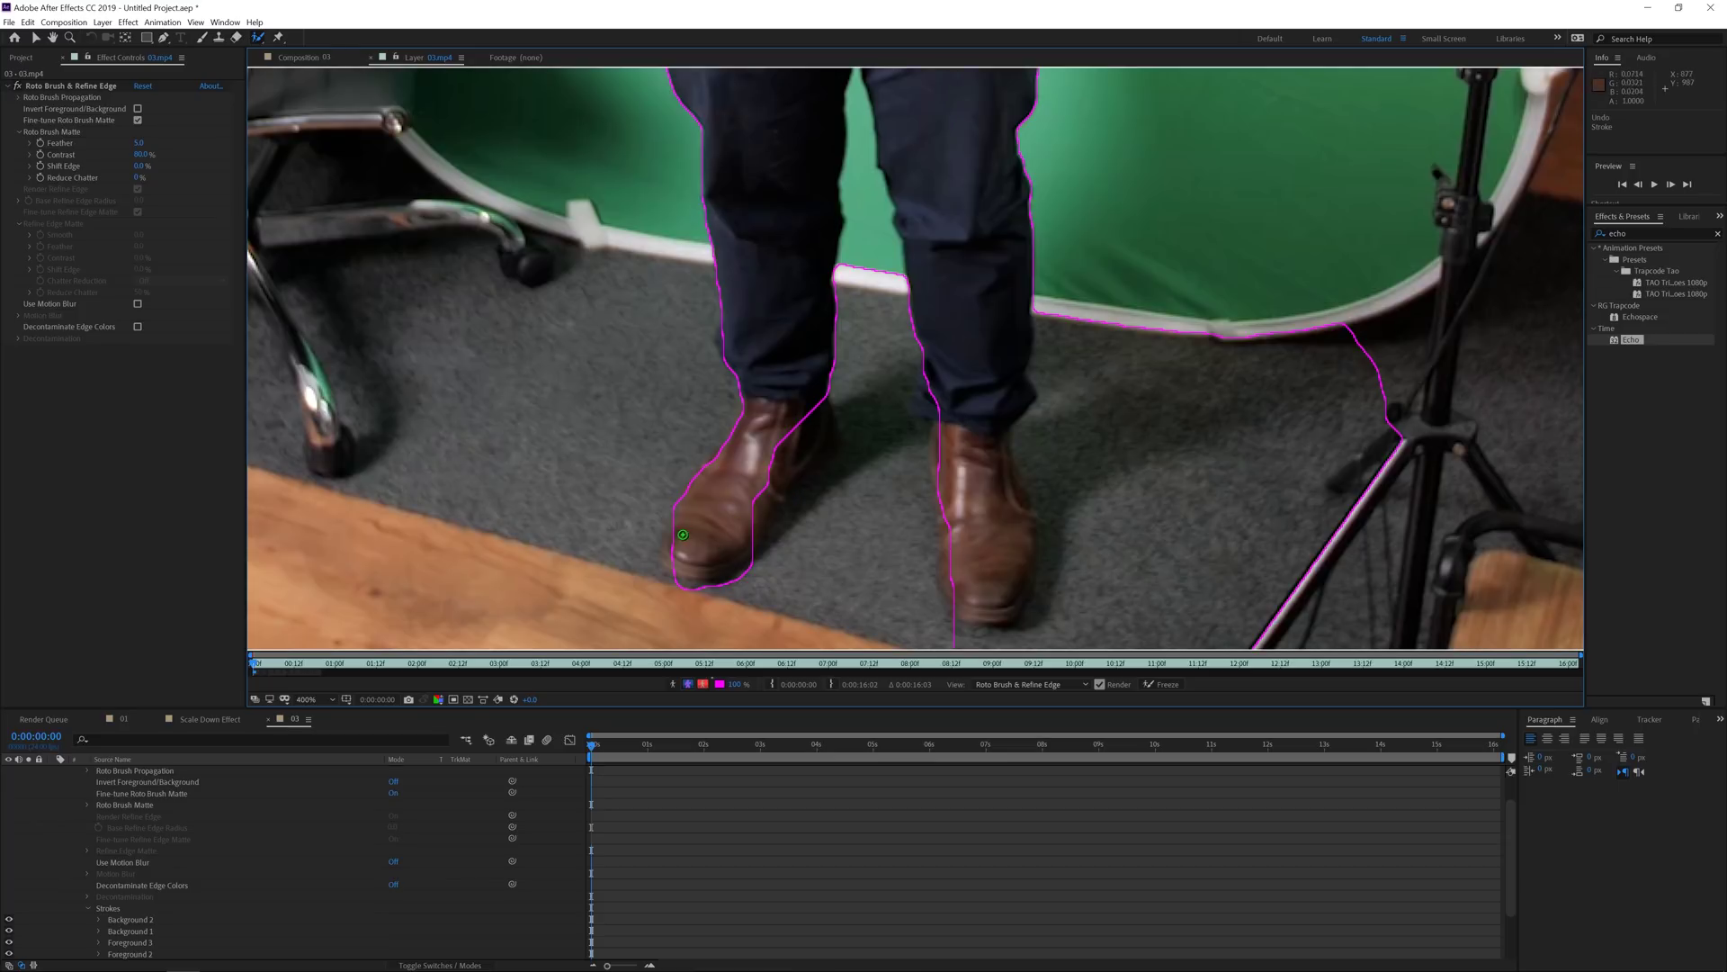
{"action": "mouse_move", "coordinate": [676, 564]}
{"action": "left_mouse_down"}
{"action": "mouse_move", "coordinate": [737, 531]}
{"action": "mouse_move", "coordinate": [828, 421]}
{"action": "left_mouse_up"}
{"action": "left_click_drag", "start_coordinate": [948, 540], "coordinate": [1010, 511]}
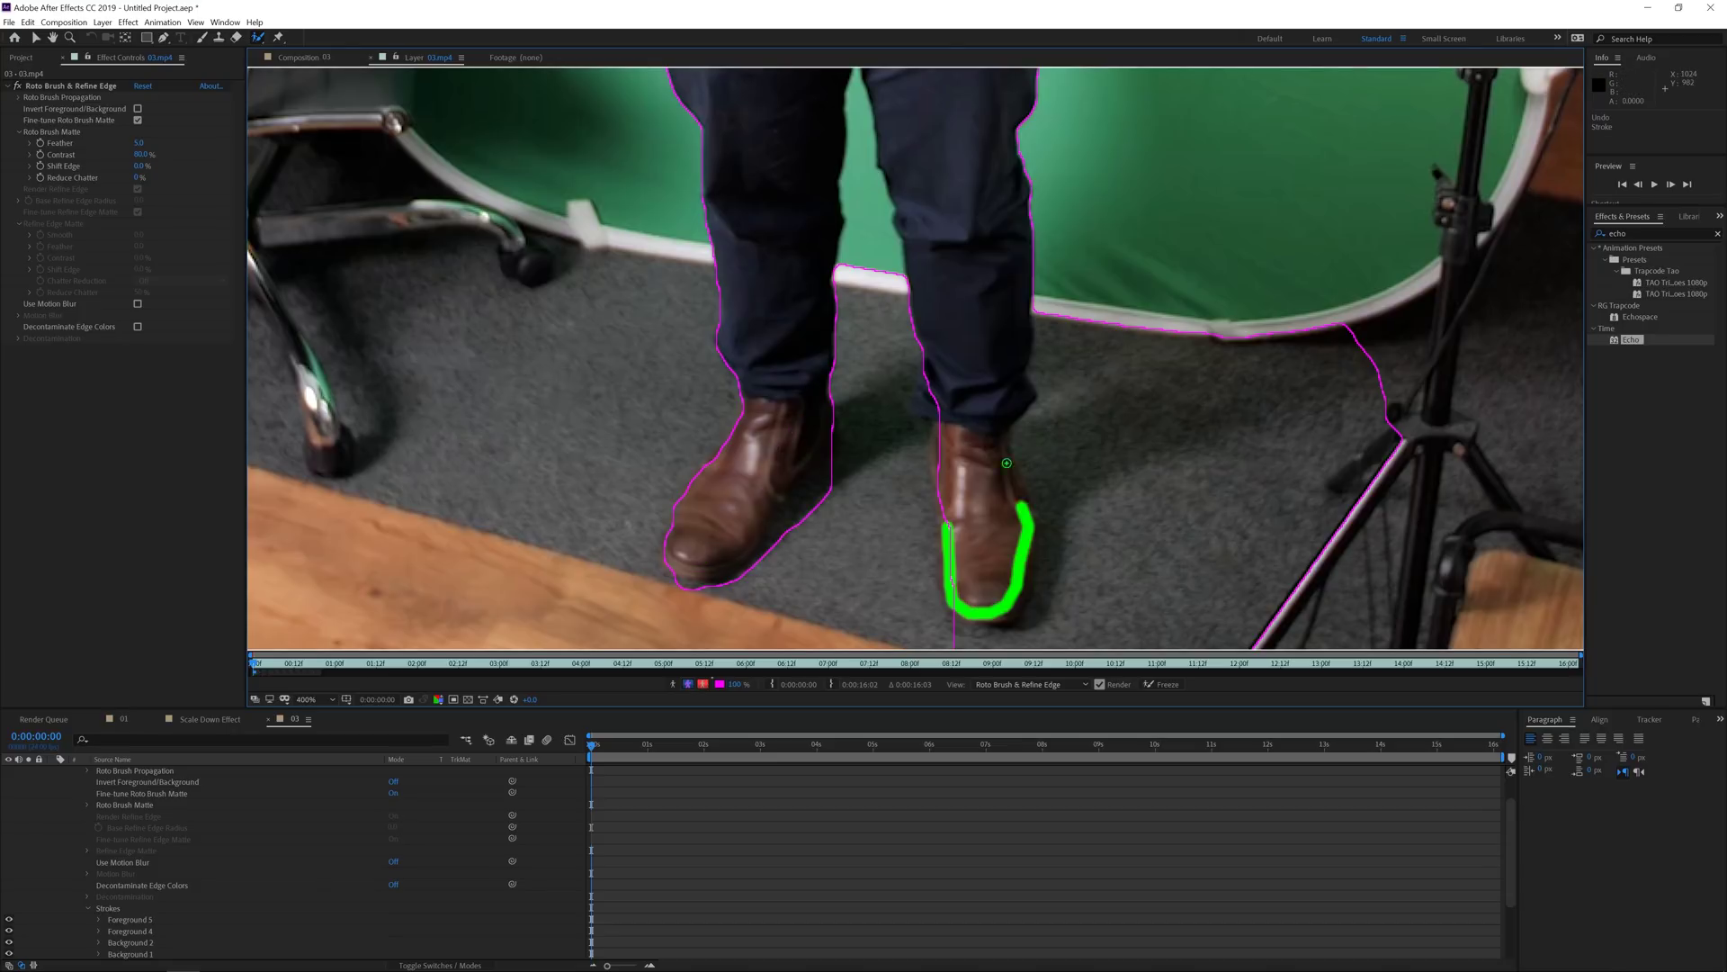
{"action": "left_click_drag", "start_coordinate": [1039, 624], "coordinate": [1053, 485]}
{"action": "left_click_drag", "start_coordinate": [936, 472], "coordinate": [918, 351]}
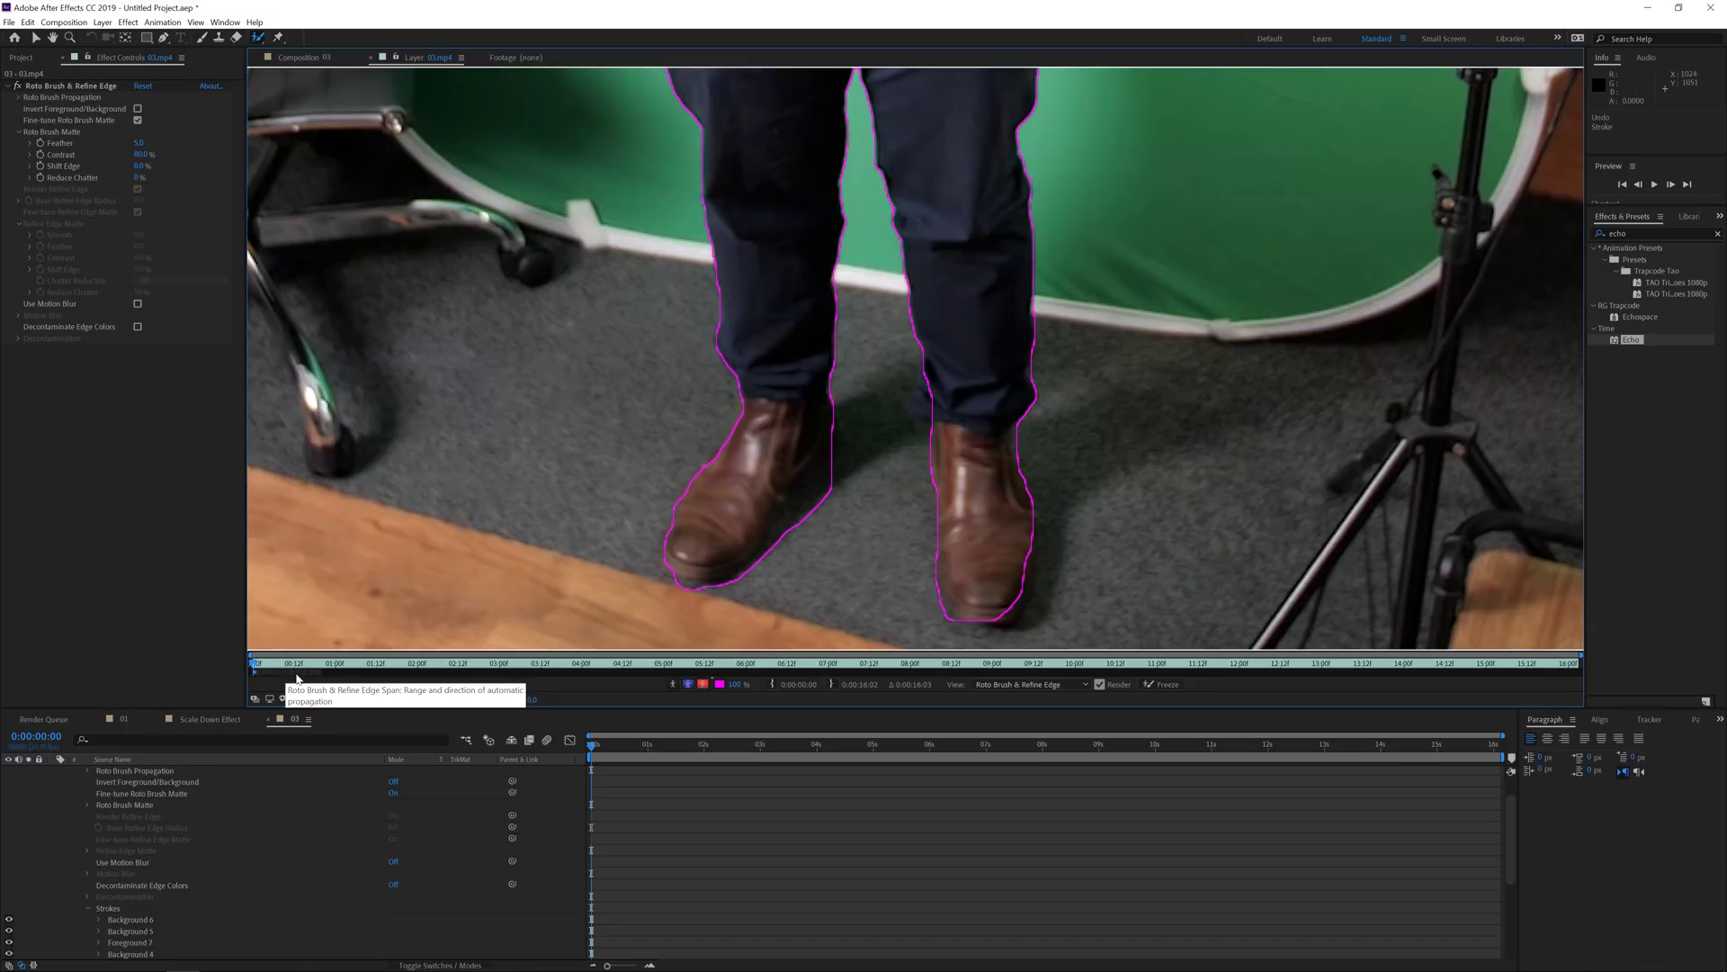
Propagate the leg matte through the following frames.
{"action": "key", "text": "Page_Down"}
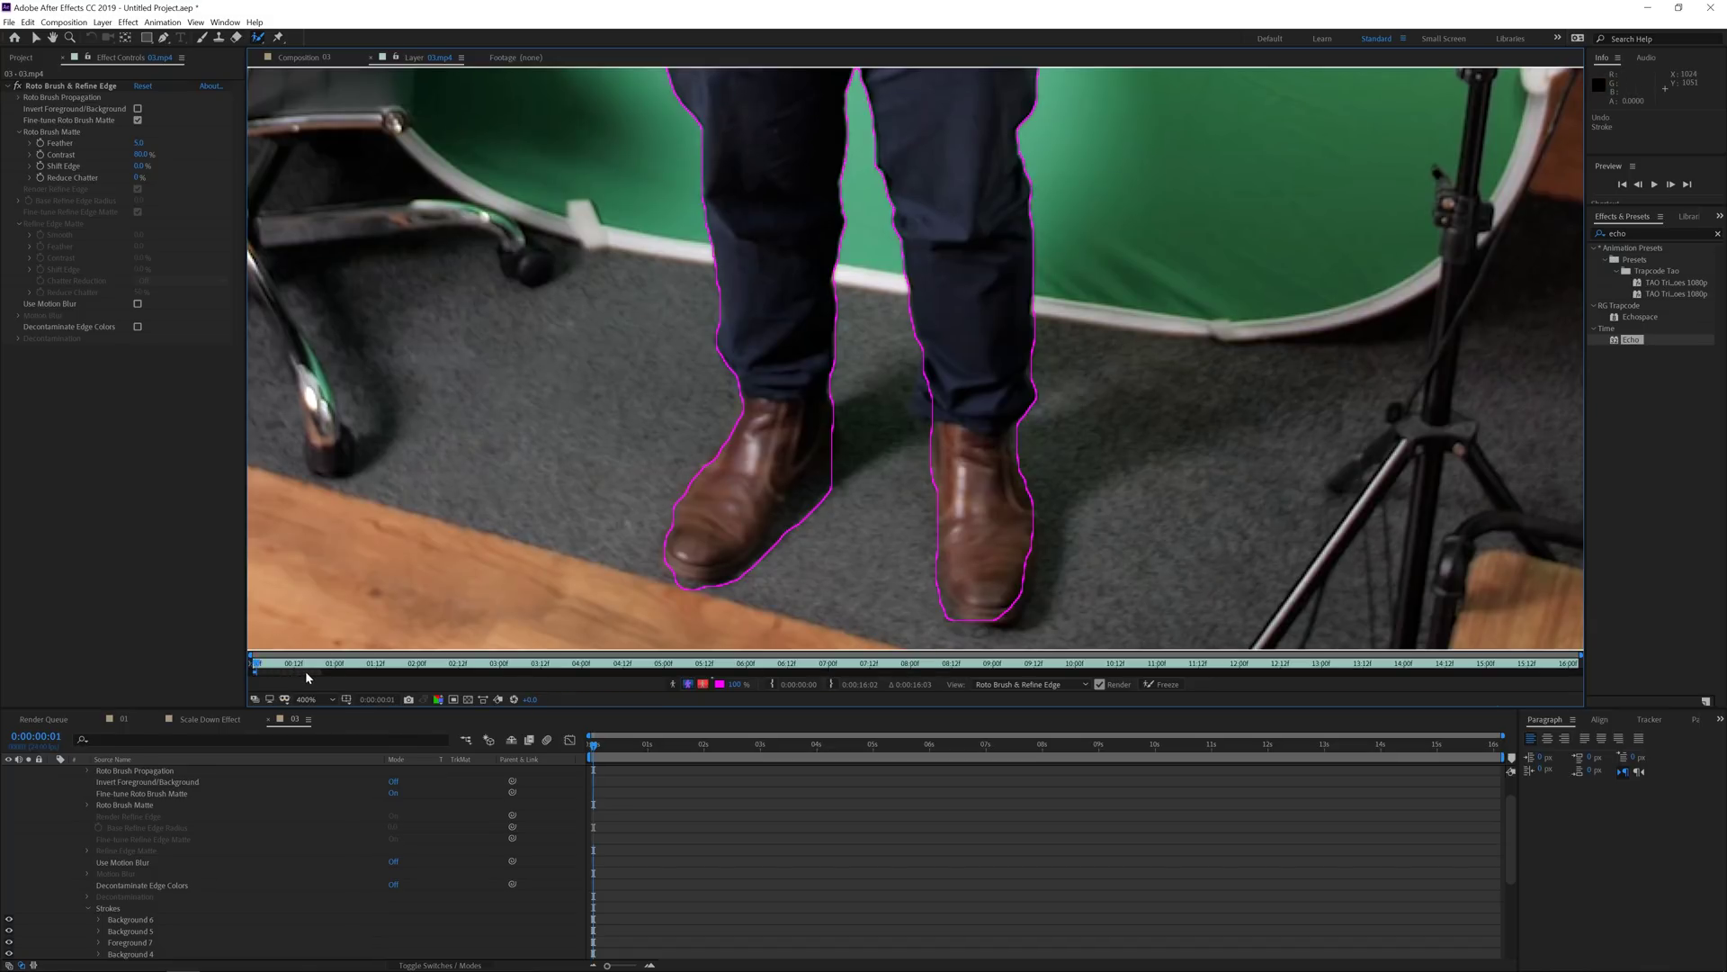
{"action": "key", "text": "Page_Down"}
{"action": "key", "text": "space"}
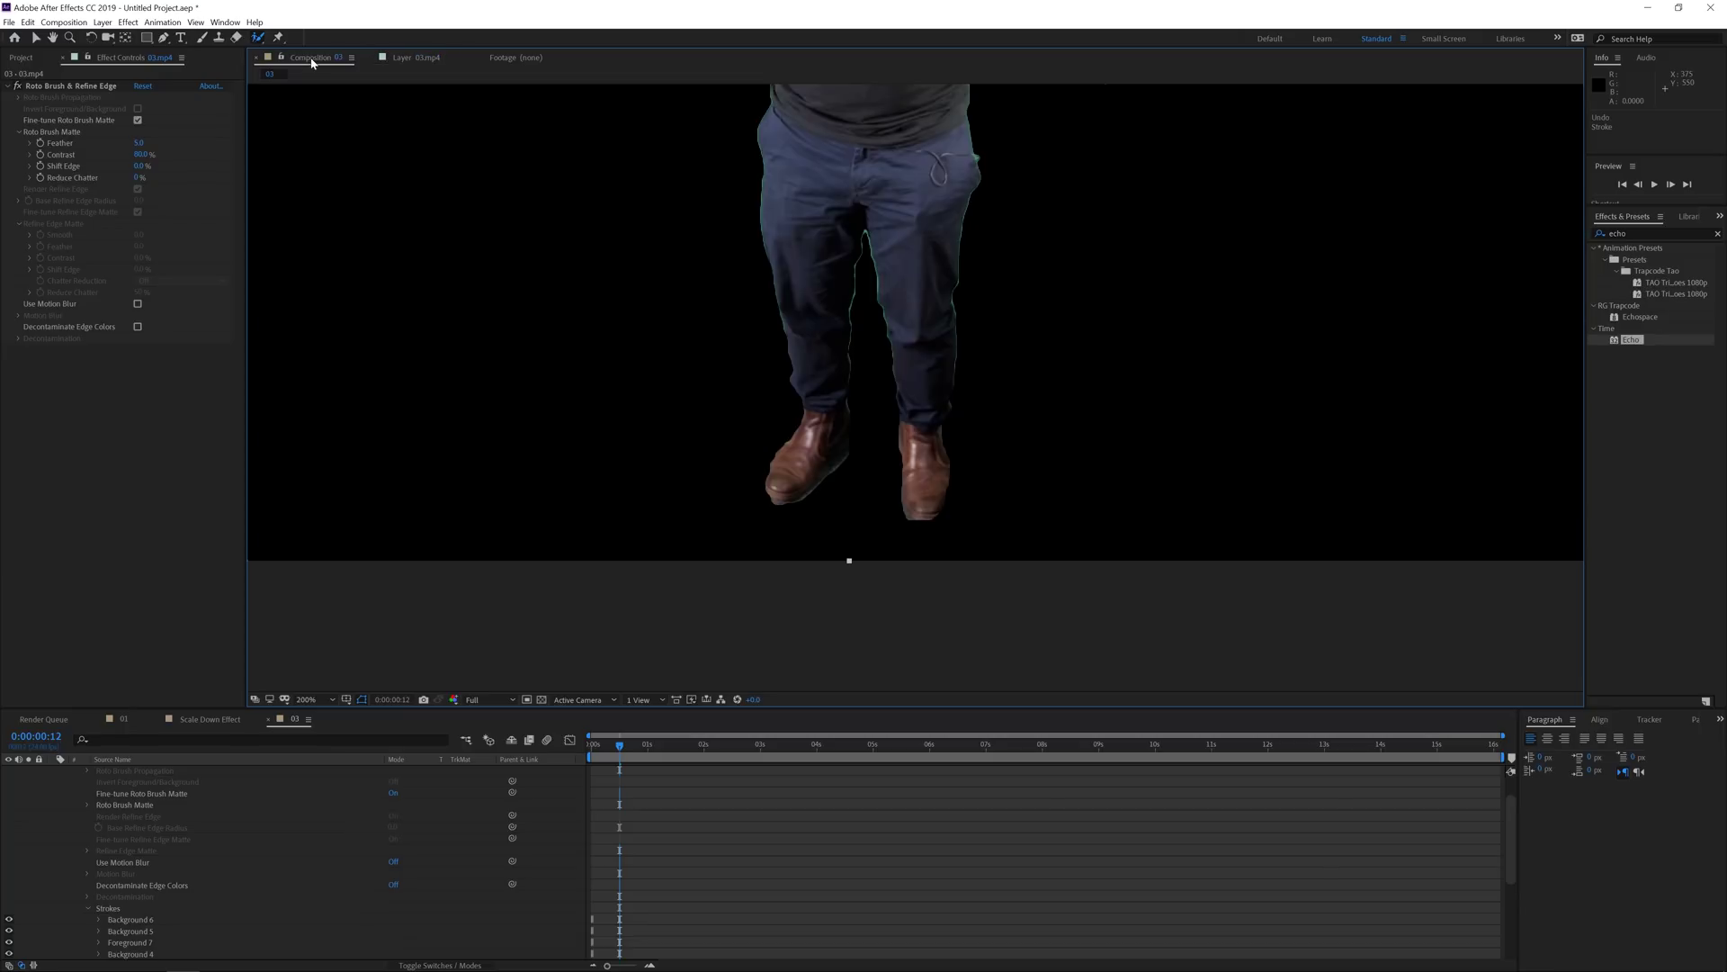
Collapse and lock the legs layer, fit the comp, and toggle Solo to compare the cut-out.
{"action": "scroll", "coordinate": [167, 812], "scroll_direction": "up", "scroll_amount": 2}
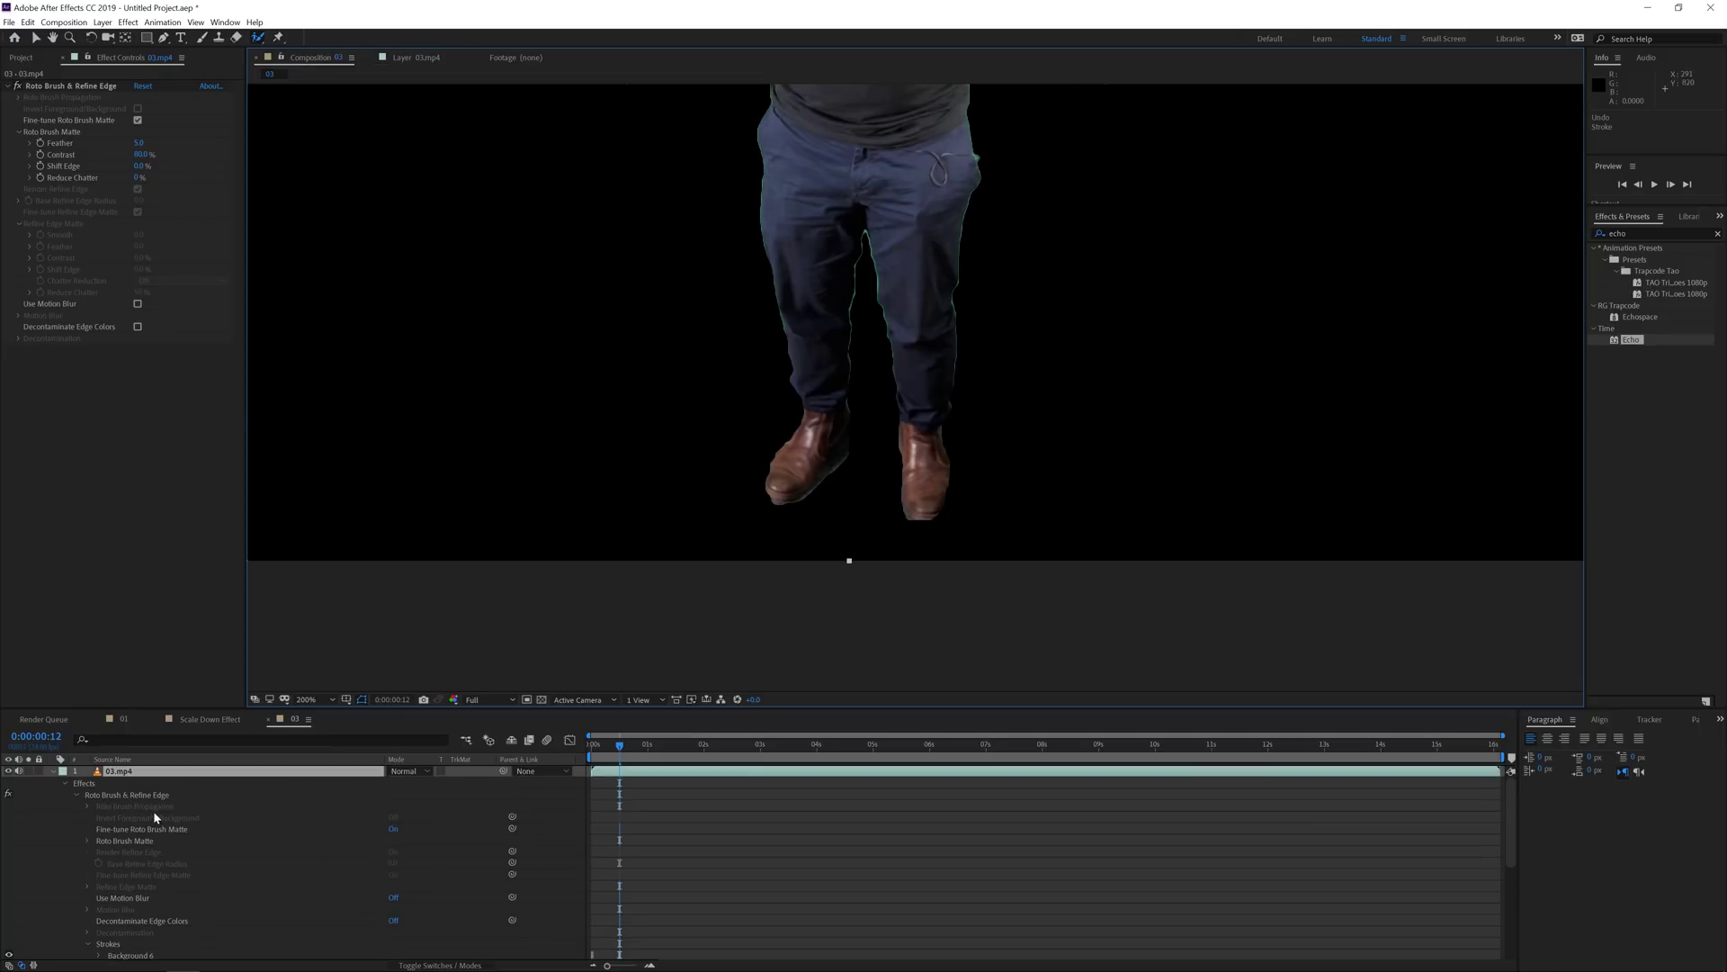
{"action": "left_click", "coordinate": [53, 771]}
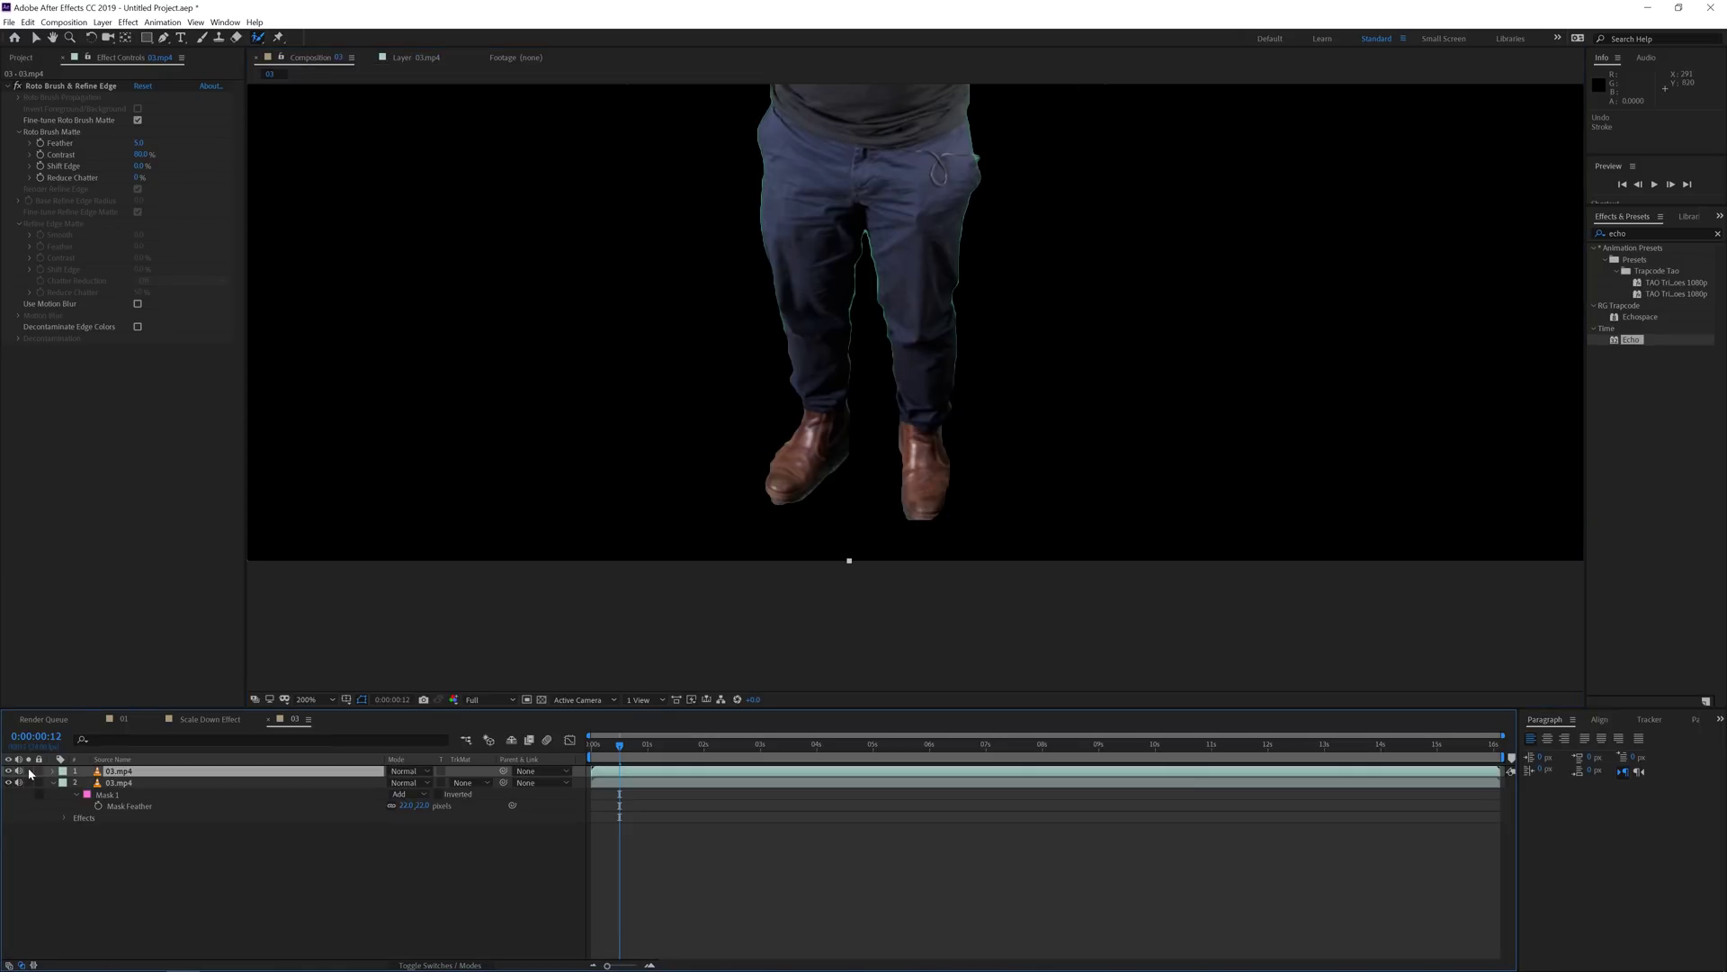
{"action": "left_click", "coordinate": [38, 771]}
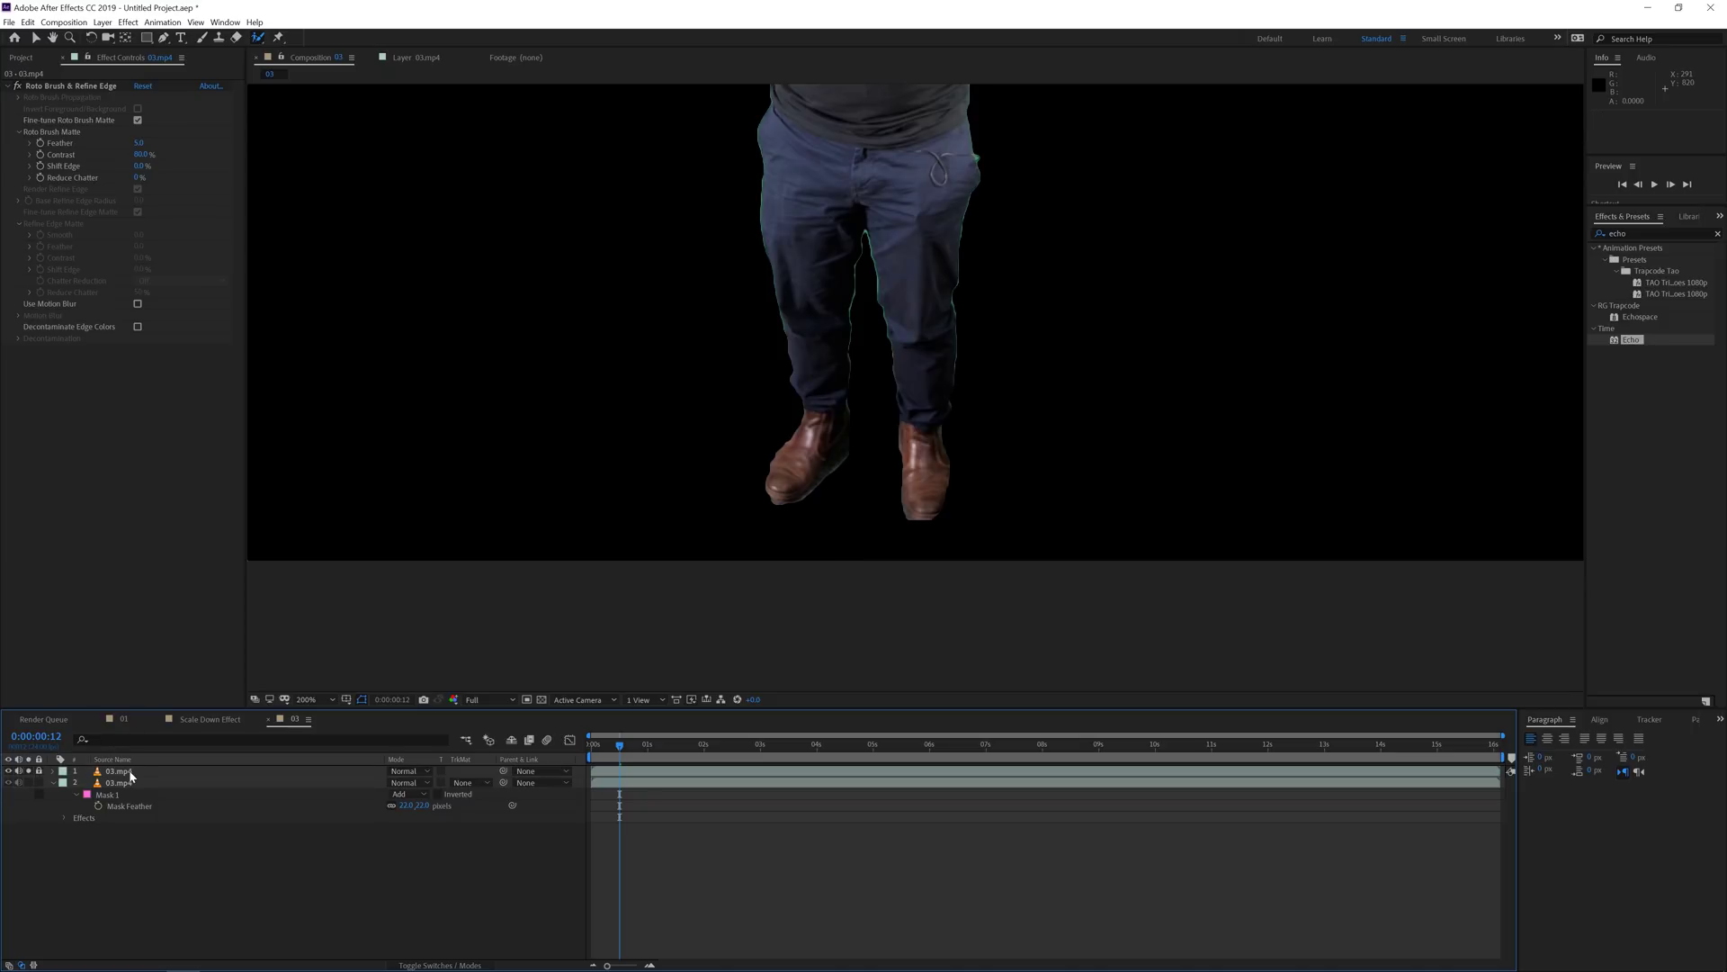
{"action": "key", "text": "shift+slash"}
{"action": "left_click", "coordinate": [30, 782]}
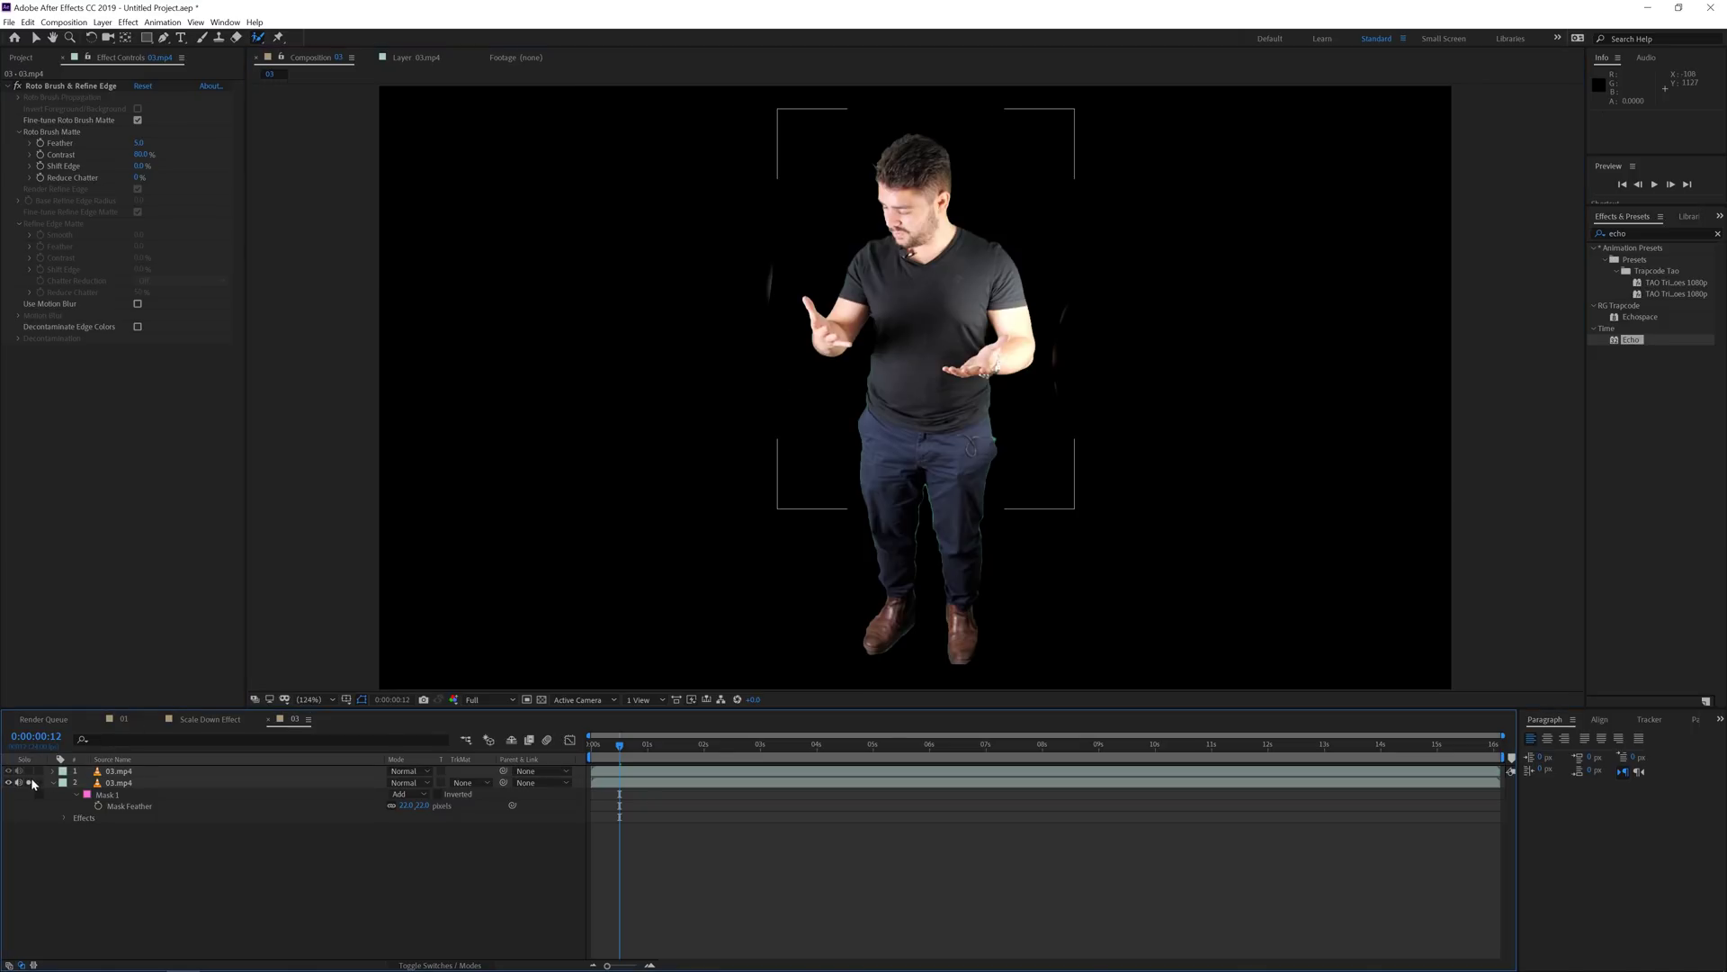
{"action": "left_click", "coordinate": [30, 782]}
{"action": "left_click", "coordinate": [32, 783]}
Set the legs layer's Roto Brush Feather to 5.0 and pull Shift Edge negative.
{"action": "left_click", "coordinate": [154, 771]}
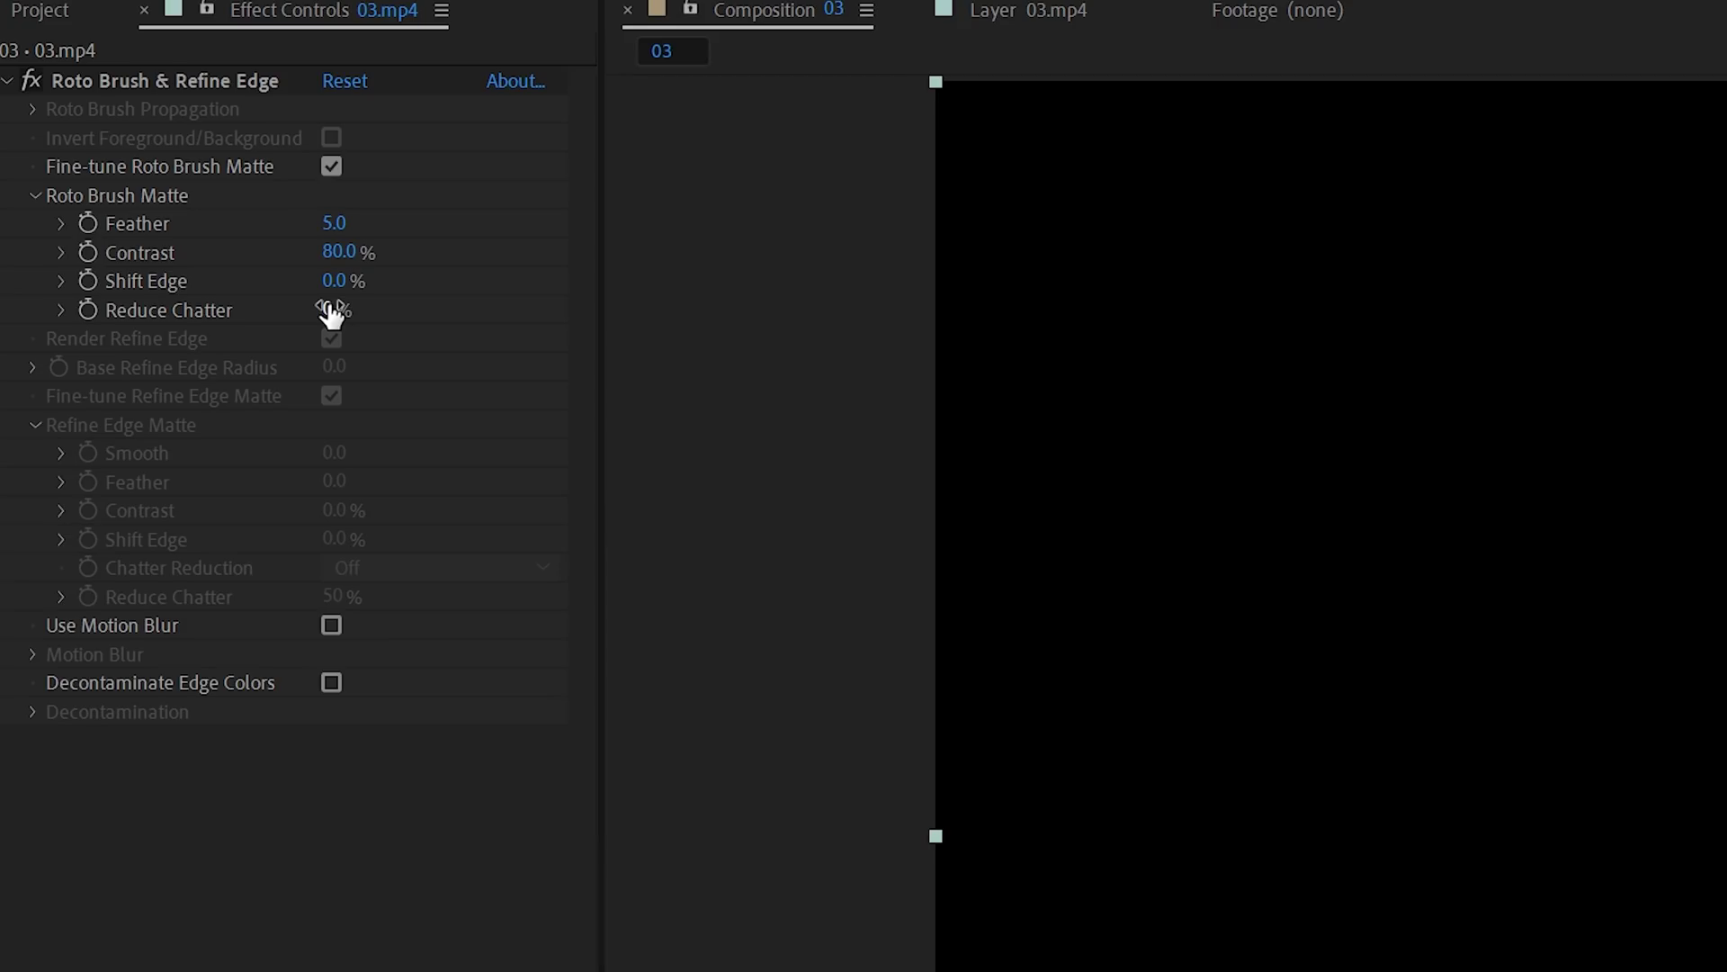
{"action": "left_click_drag", "start_coordinate": [334, 285], "coordinate": [228, 284]}
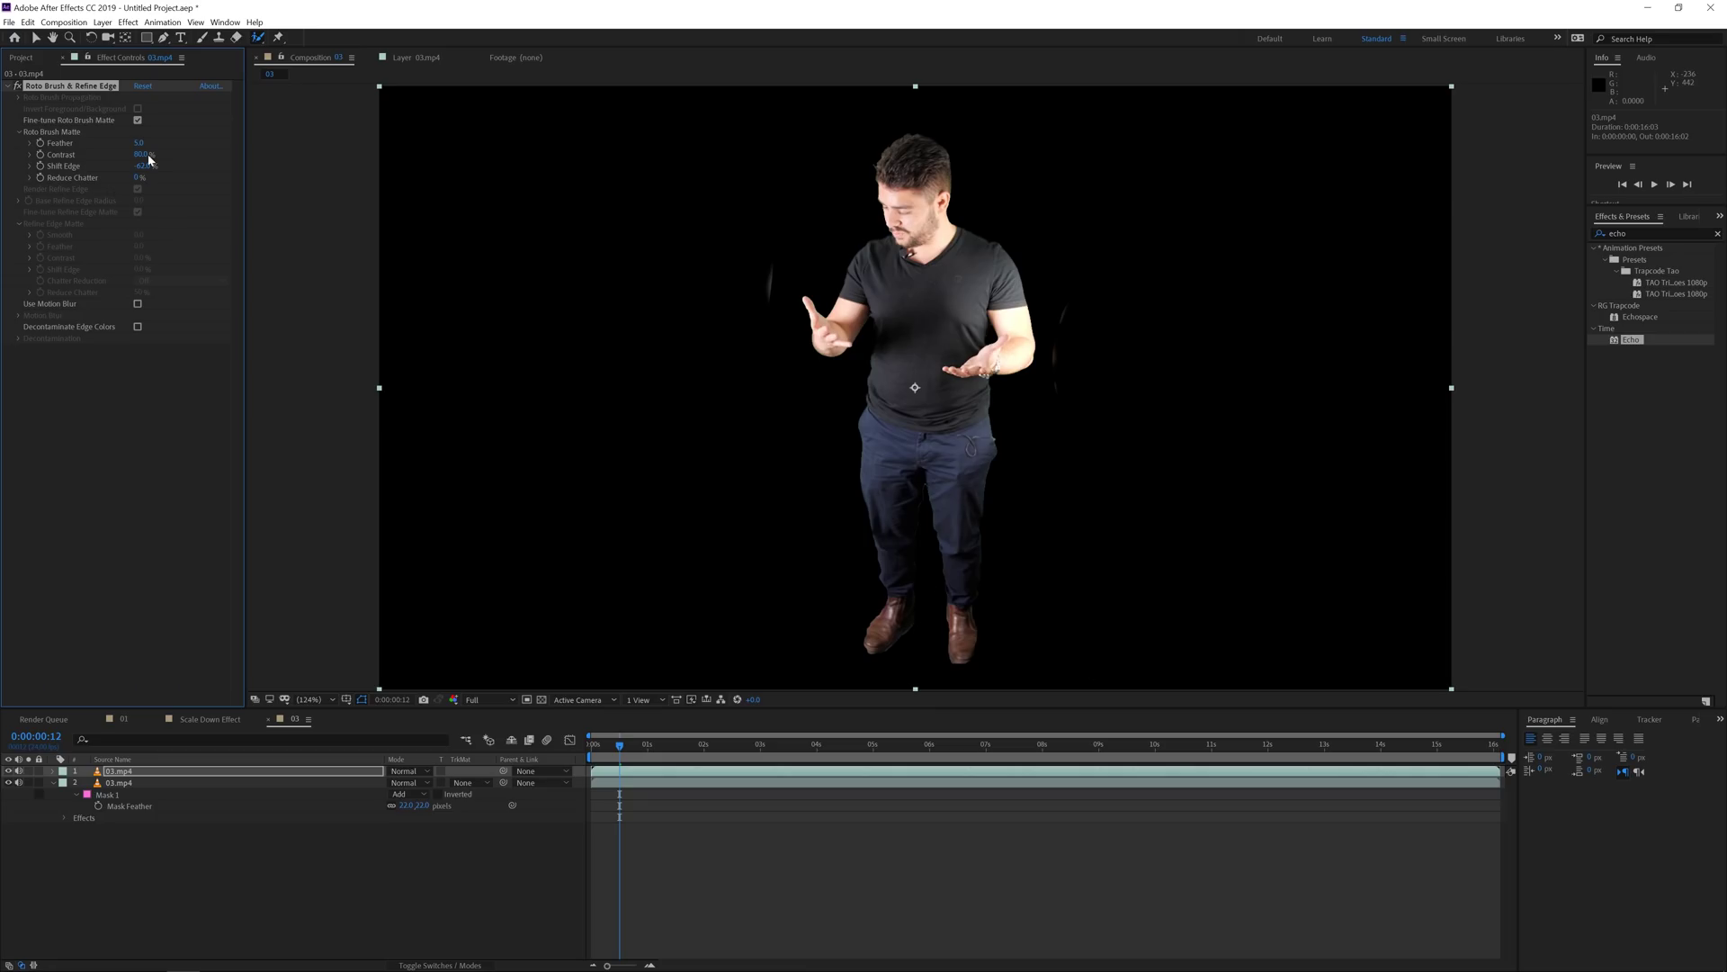
{"action": "key", "text": "Return"}
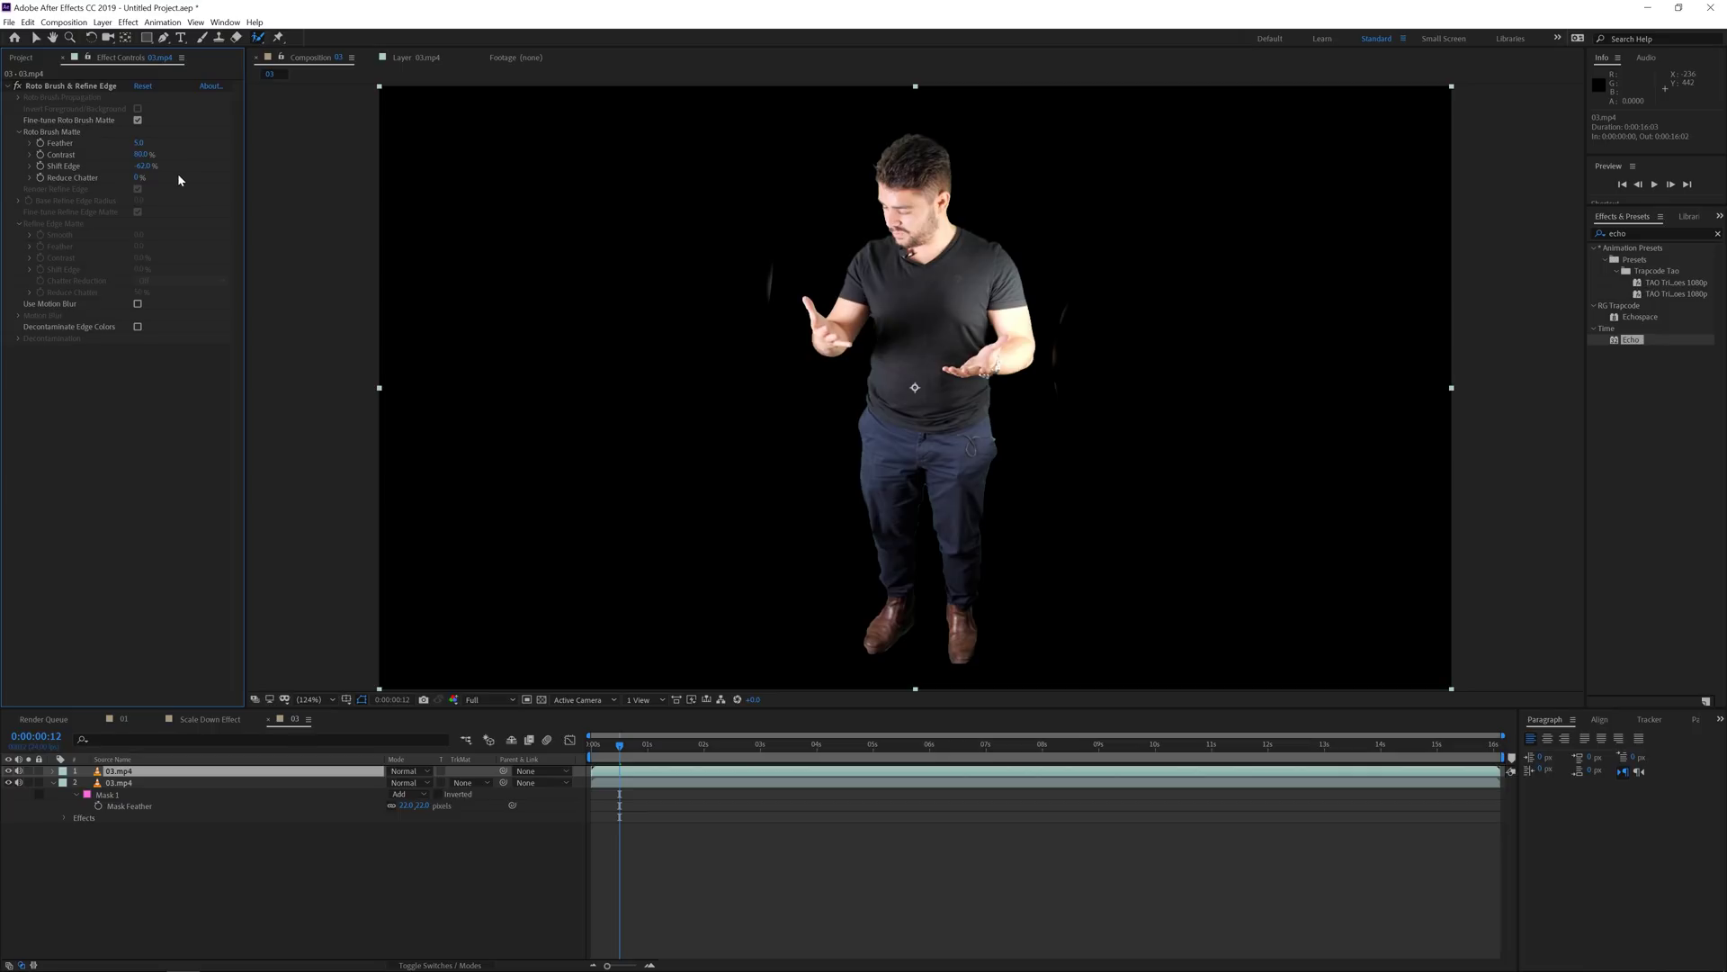
Pre-compose both 03.mp4 layers into a new composition named 'Keyed Out Character'.
{"action": "left_click", "coordinate": [703, 780], "text": "shift"}
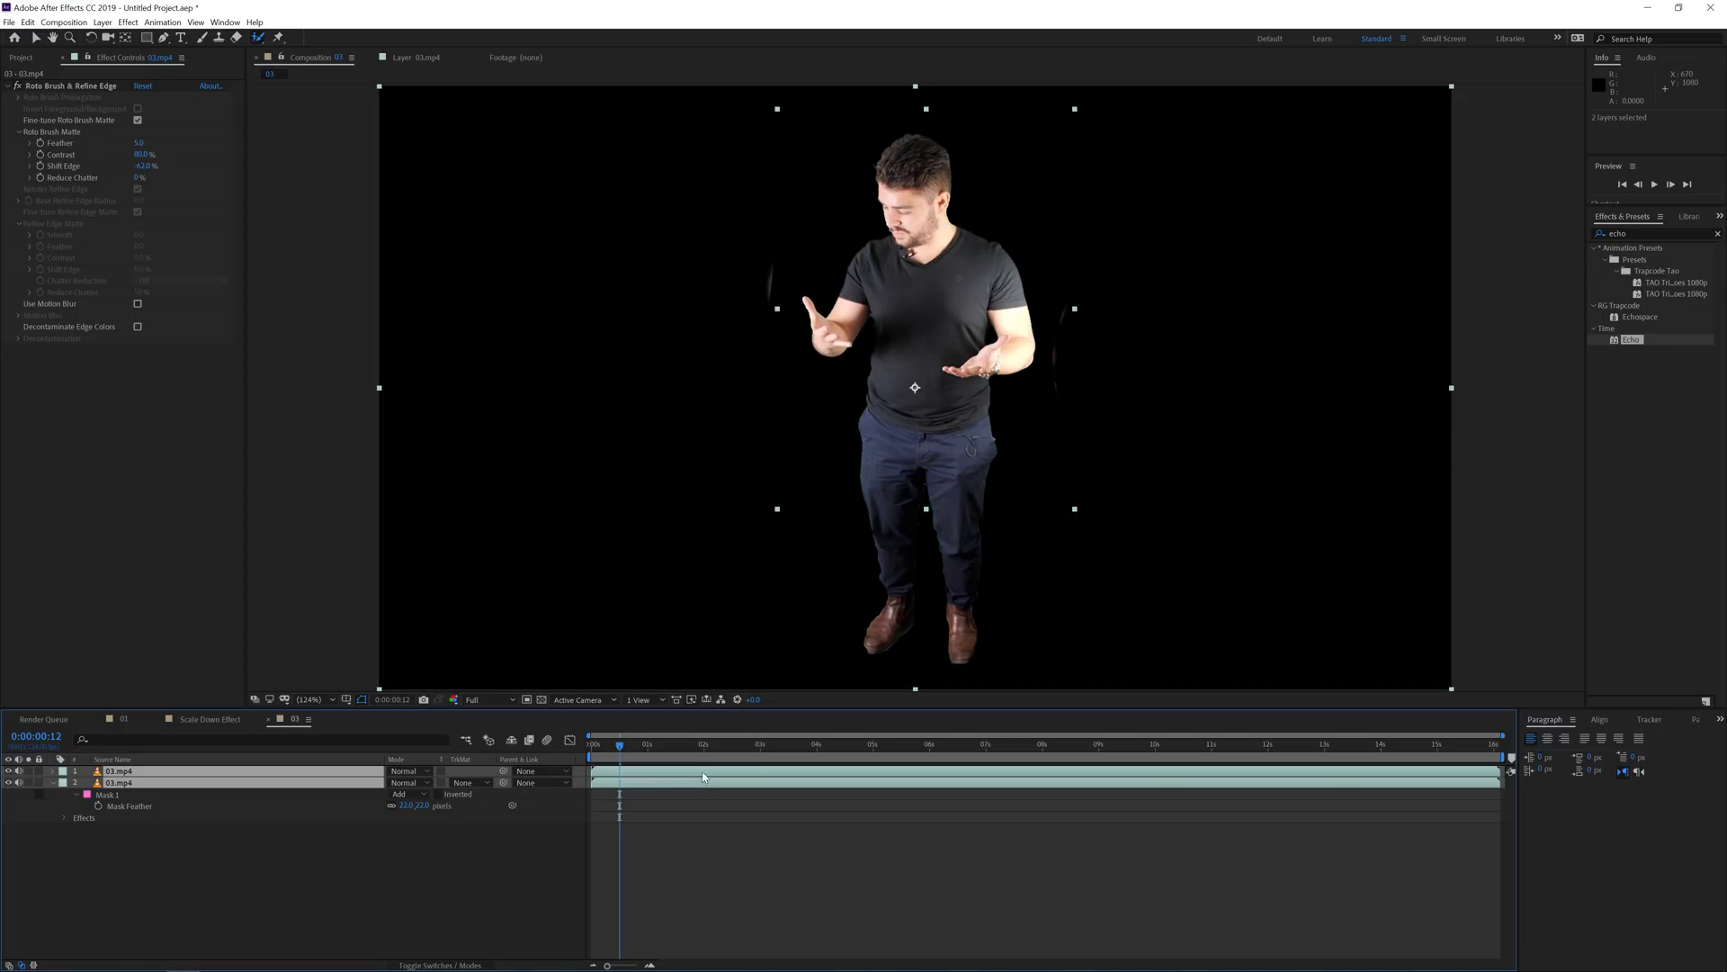
{"action": "left_click", "coordinate": [103, 22]}
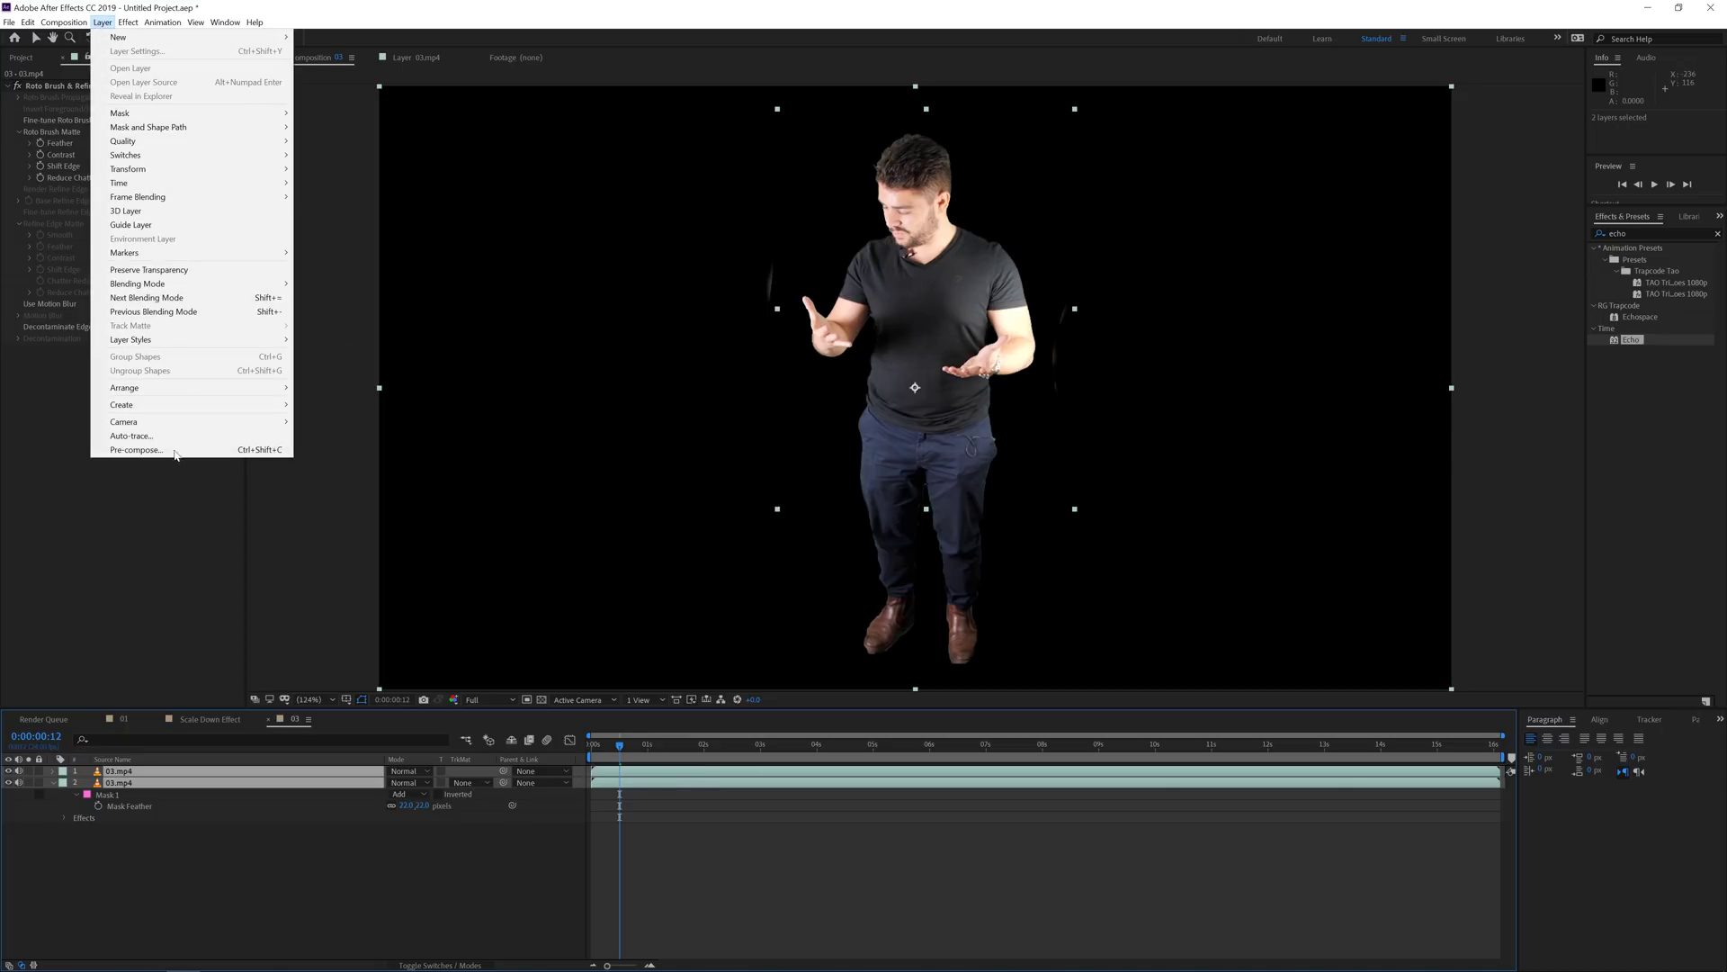
{"action": "left_click", "coordinate": [135, 449]}
{"action": "type", "text": "Keyed Out Character"}
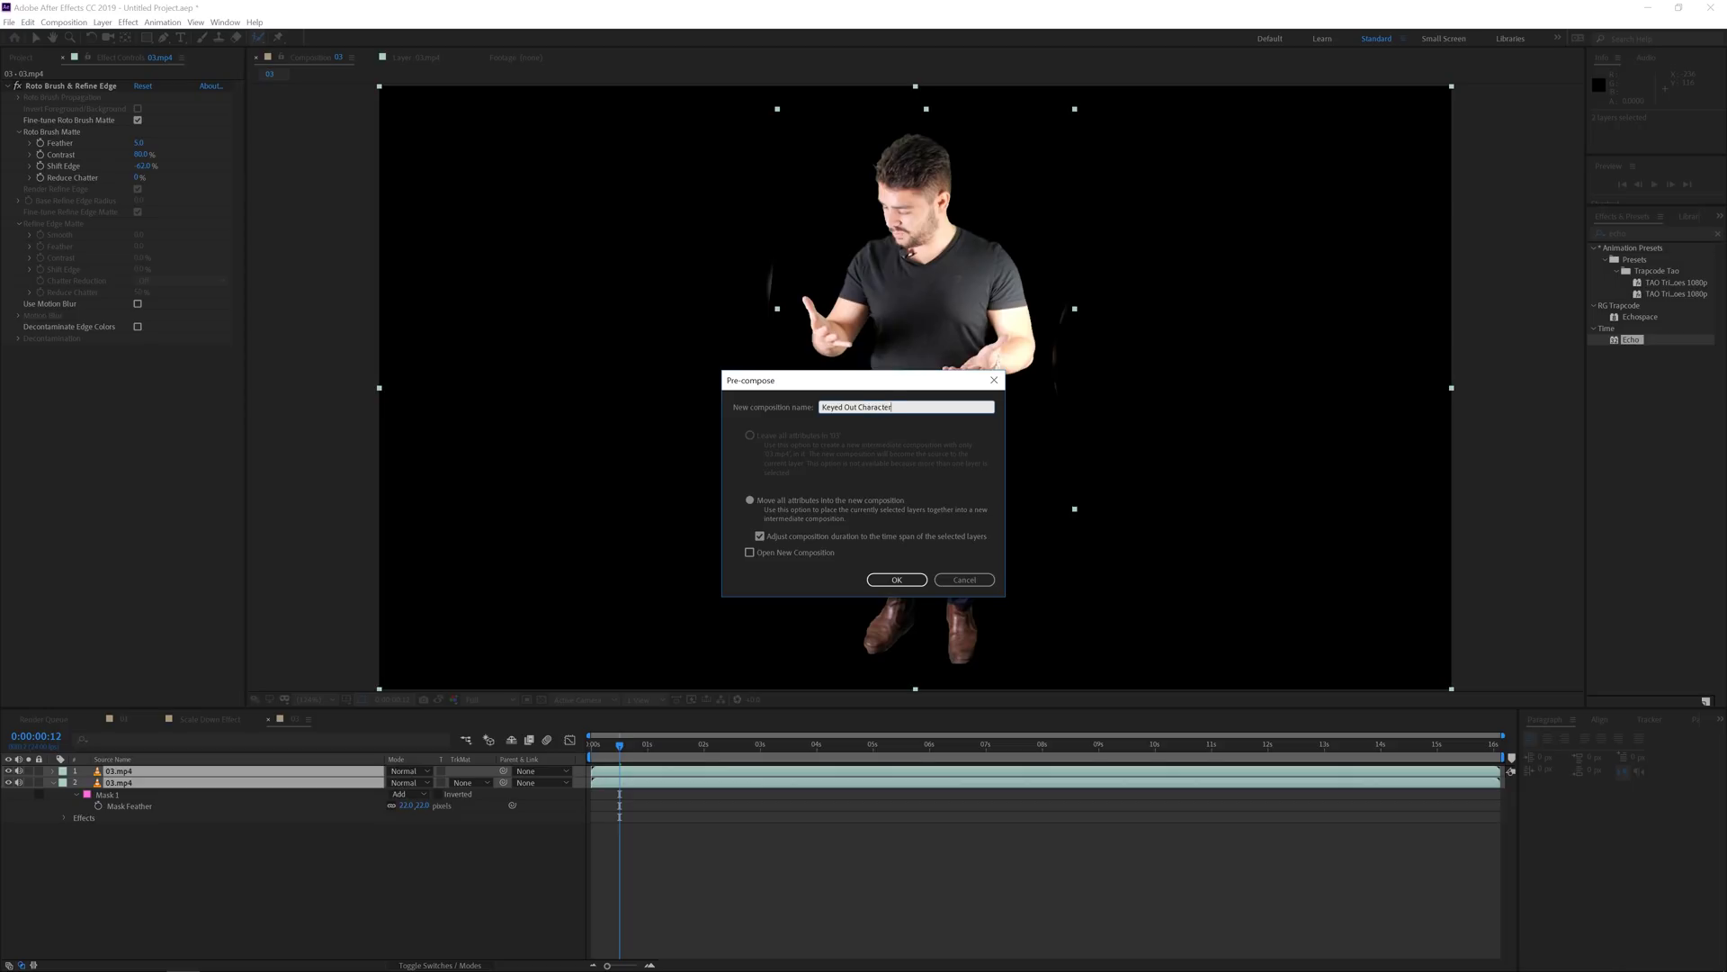
{"action": "left_click", "coordinate": [896, 580]}
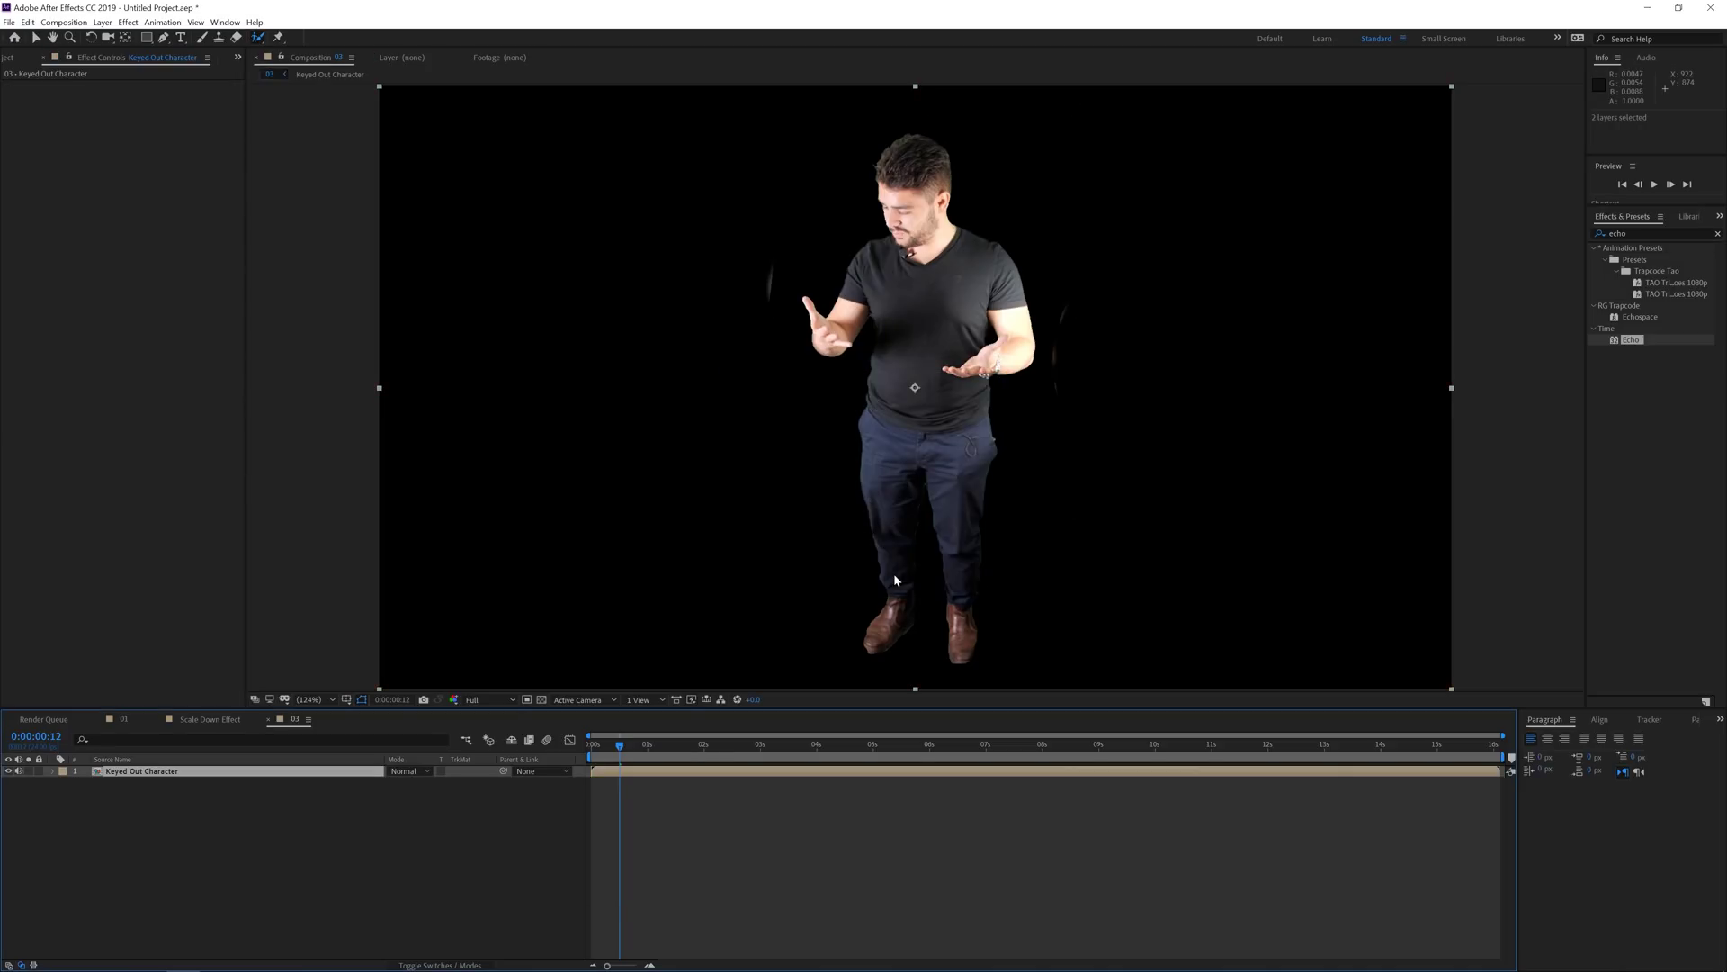
{"action": "left_click", "coordinate": [10, 57]}
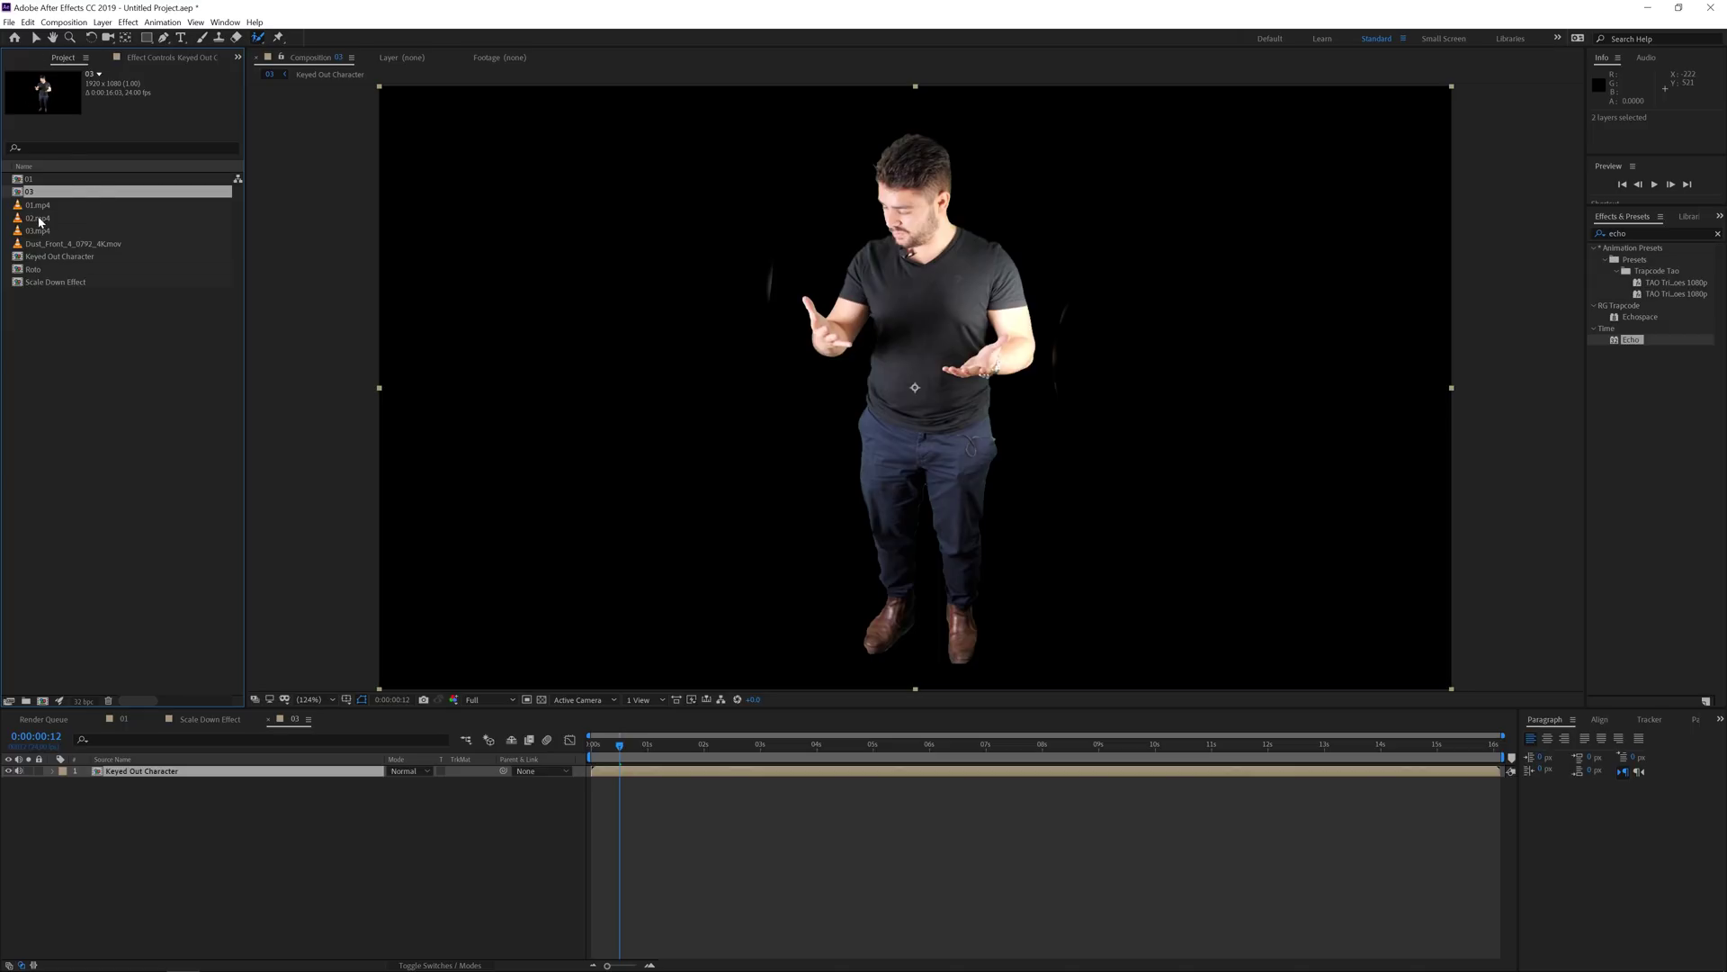
Place 02.mp4 beneath Keyed Out Character, solo it to check, and preview the composite.
{"action": "left_click_drag", "start_coordinate": [38, 222], "coordinate": [285, 818]}
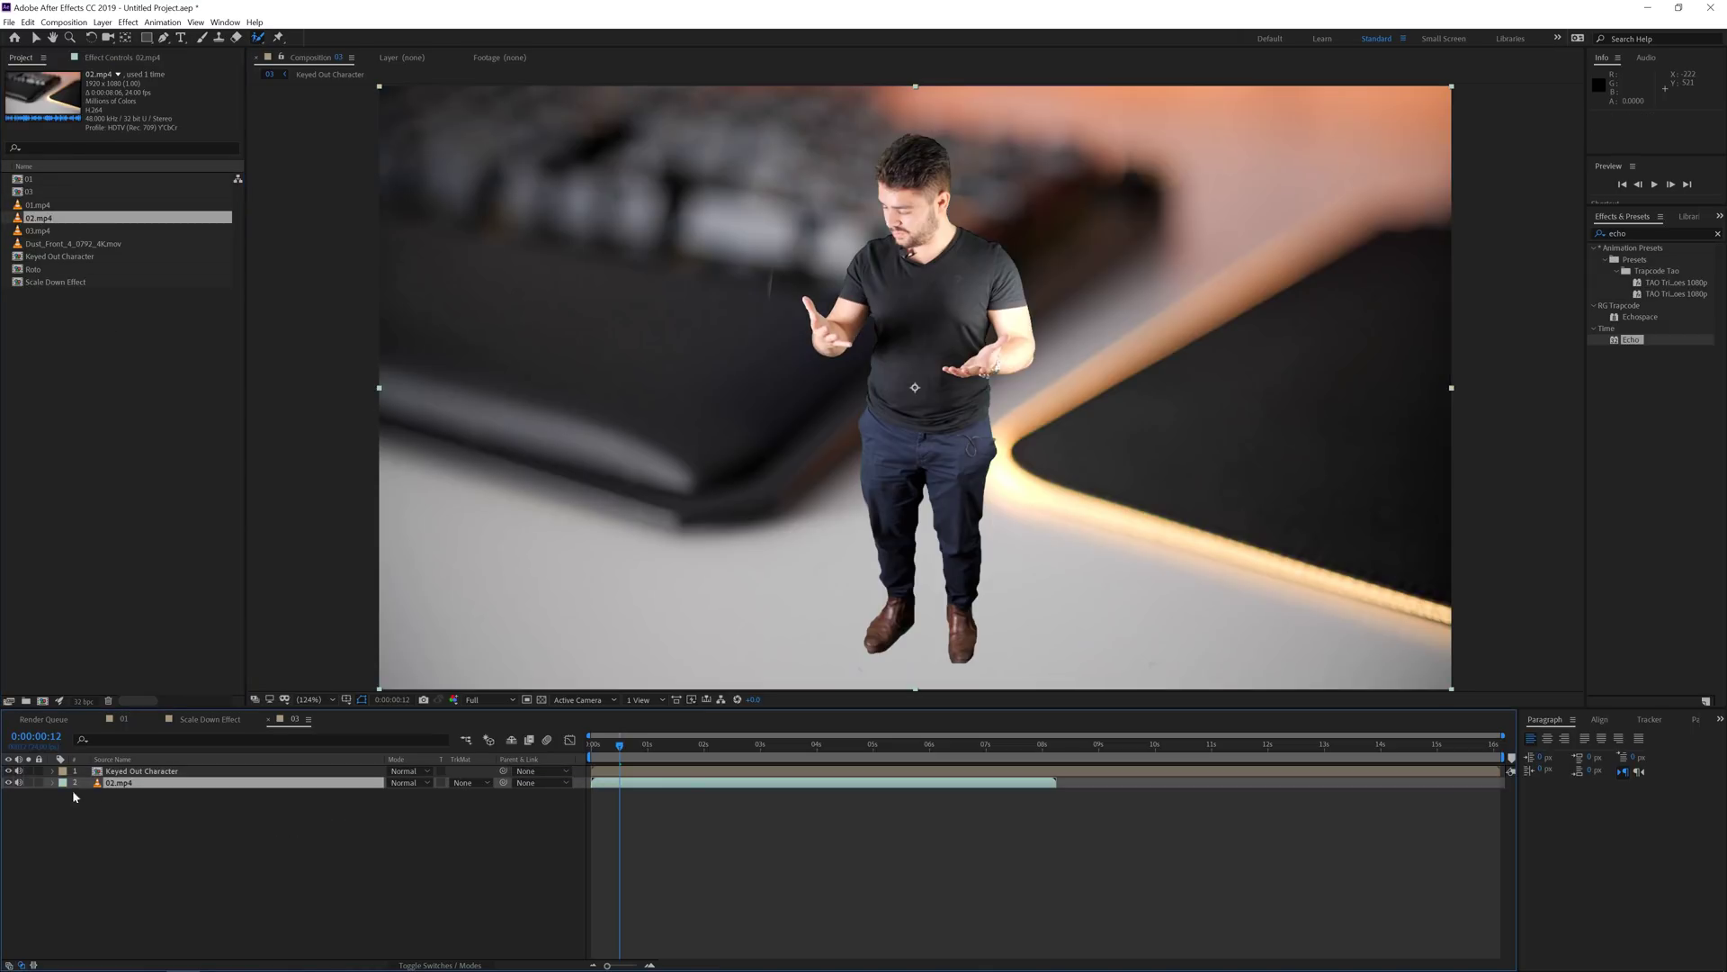
{"action": "key", "text": "F2"}
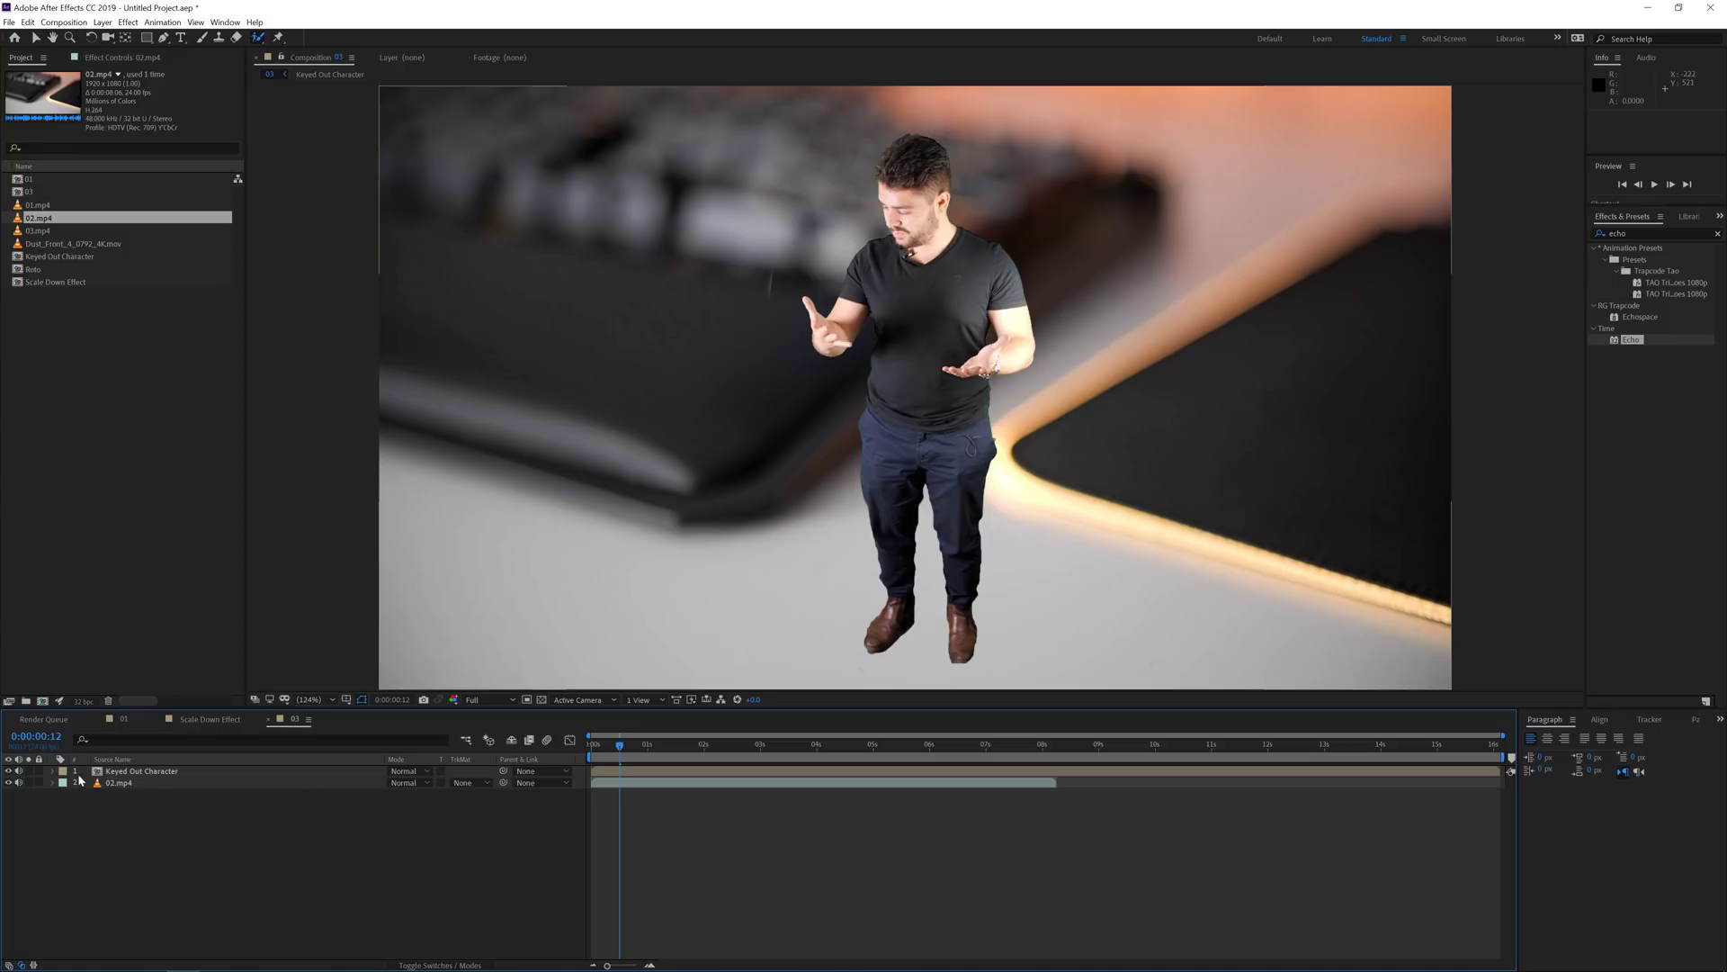
{"action": "left_click", "coordinate": [29, 783]}
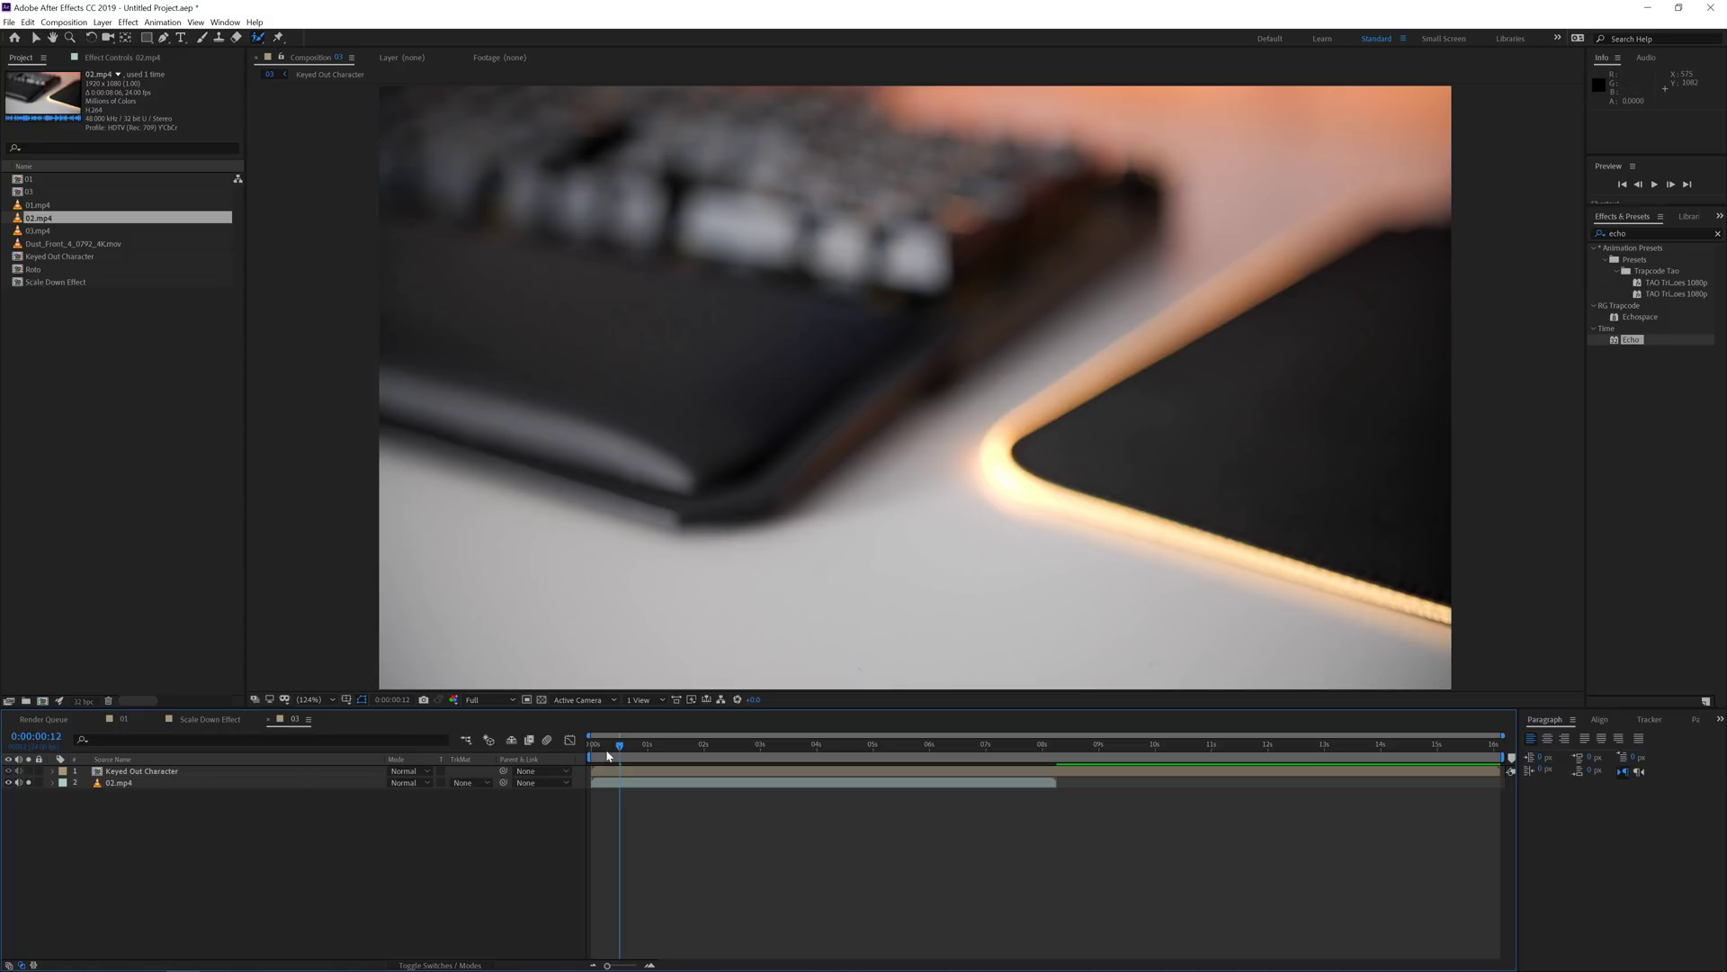
{"action": "left_click_drag", "start_coordinate": [613, 754], "coordinate": [675, 758]}
{"action": "mouse_move", "coordinate": [625, 748]}
{"action": "left_mouse_down"}
{"action": "mouse_move", "coordinate": [747, 749]}
{"action": "mouse_move", "coordinate": [591, 749]}
{"action": "left_mouse_up"}
{"action": "left_click", "coordinate": [270, 771]}
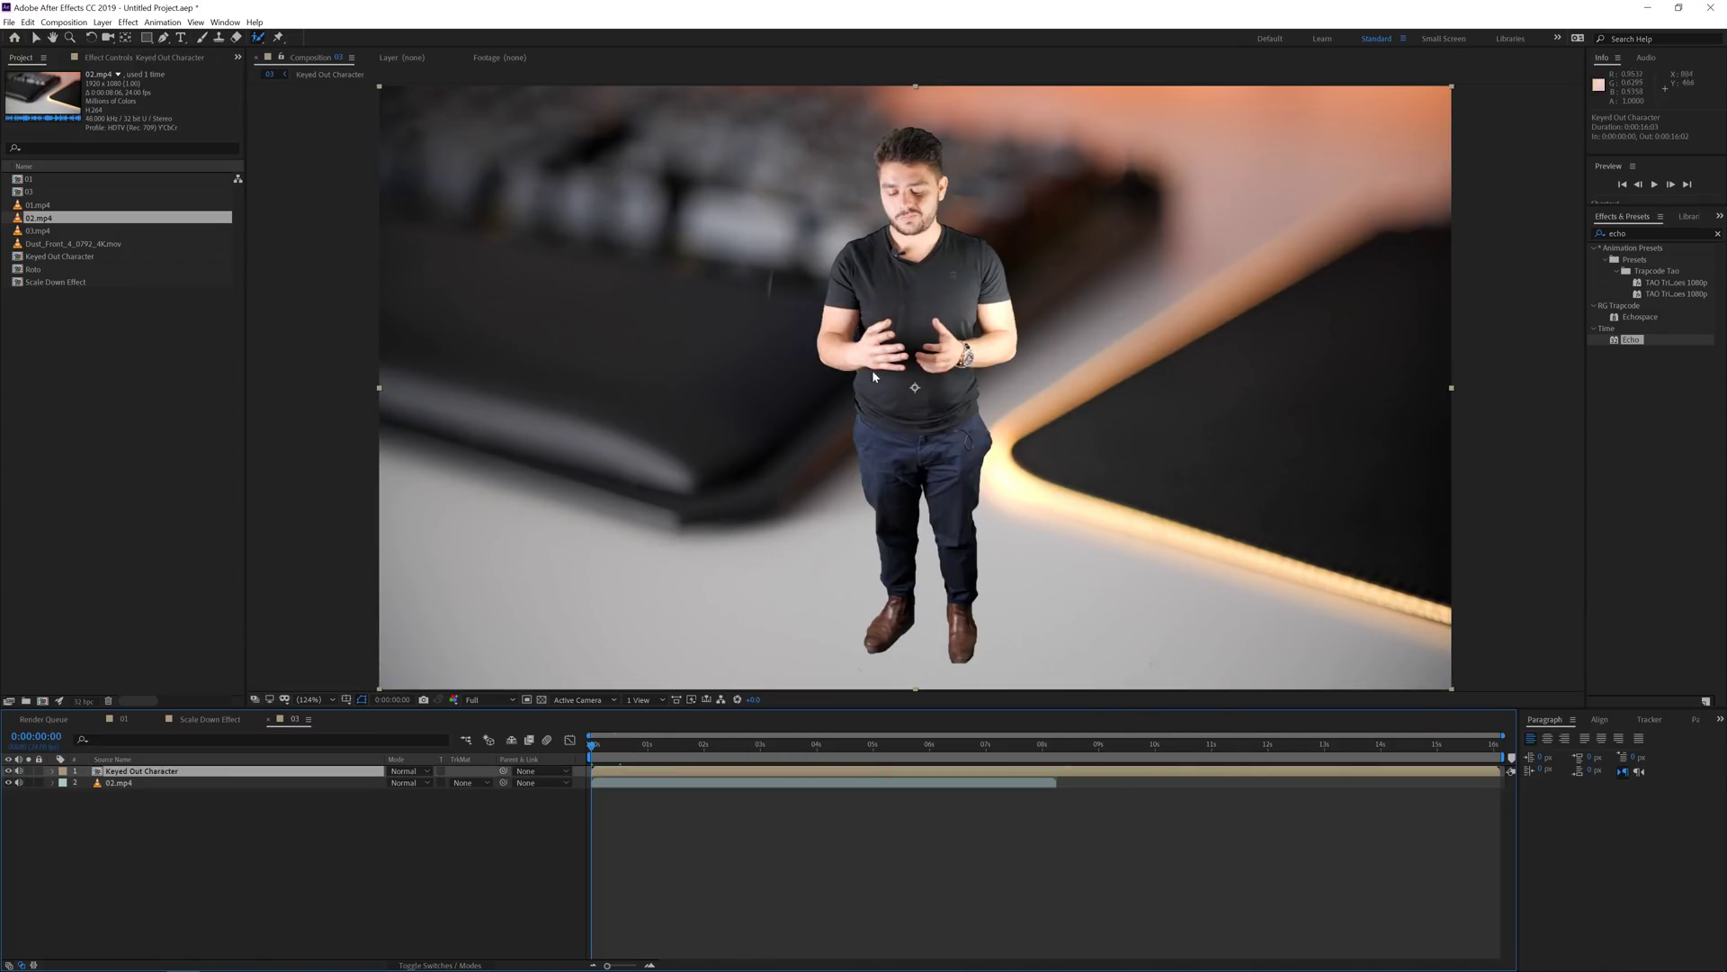
{"action": "key", "text": "space"}
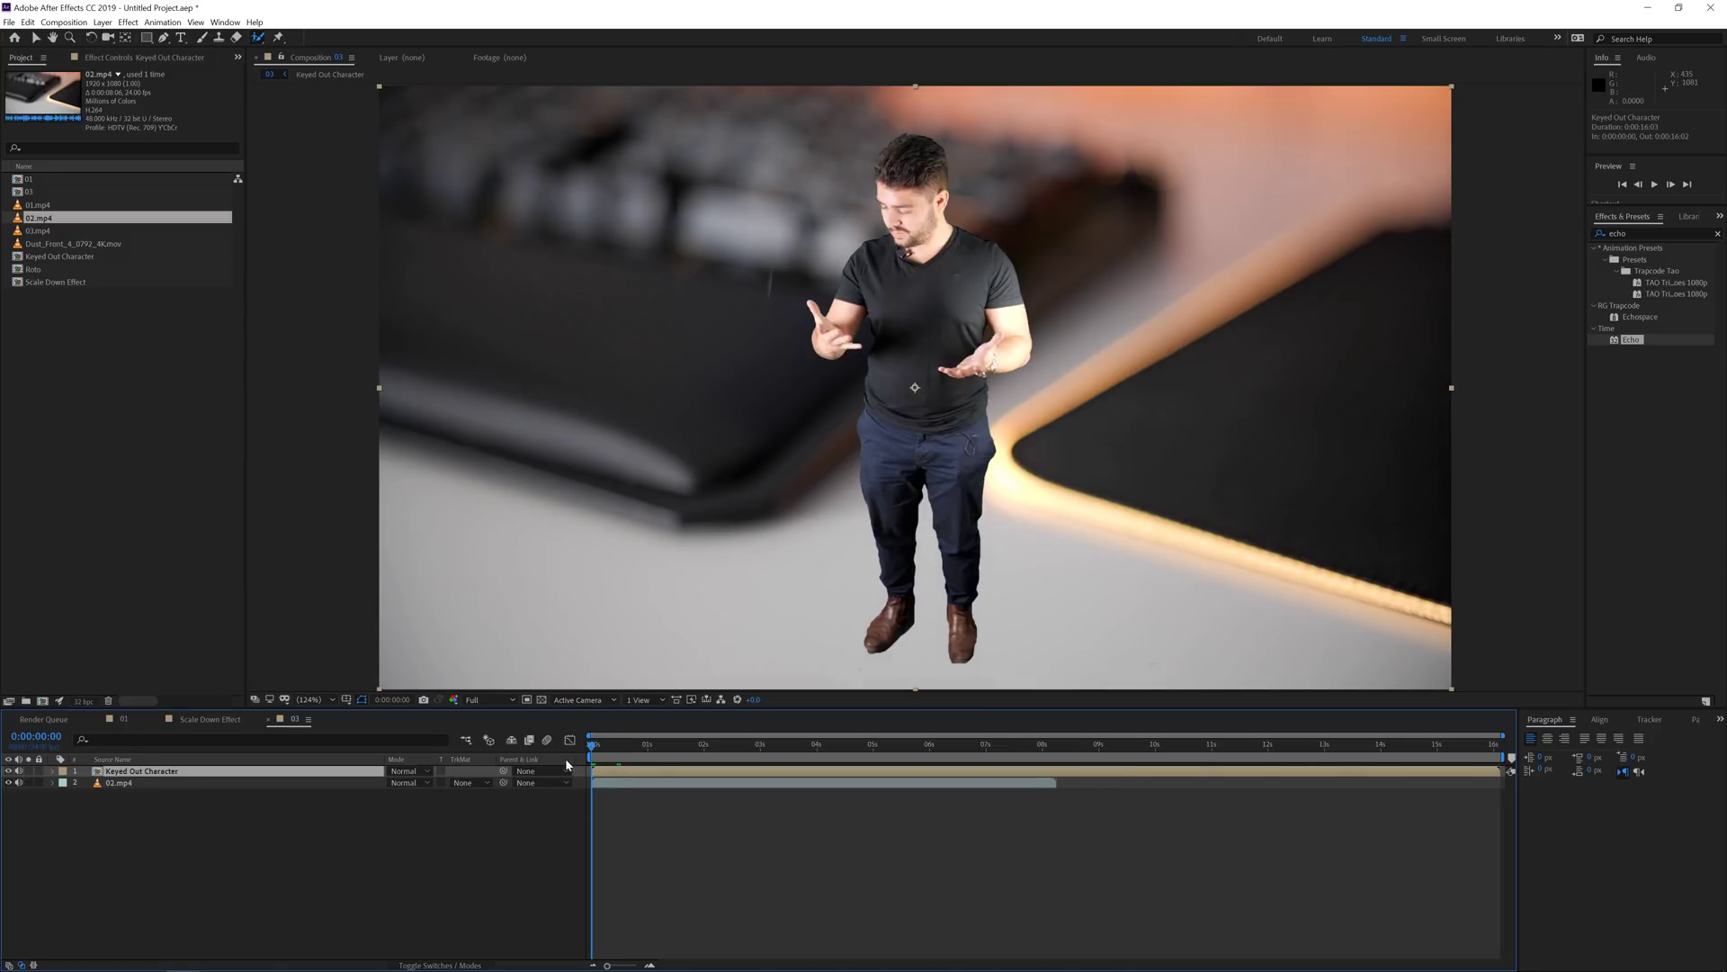
{"action": "key", "text": "space"}
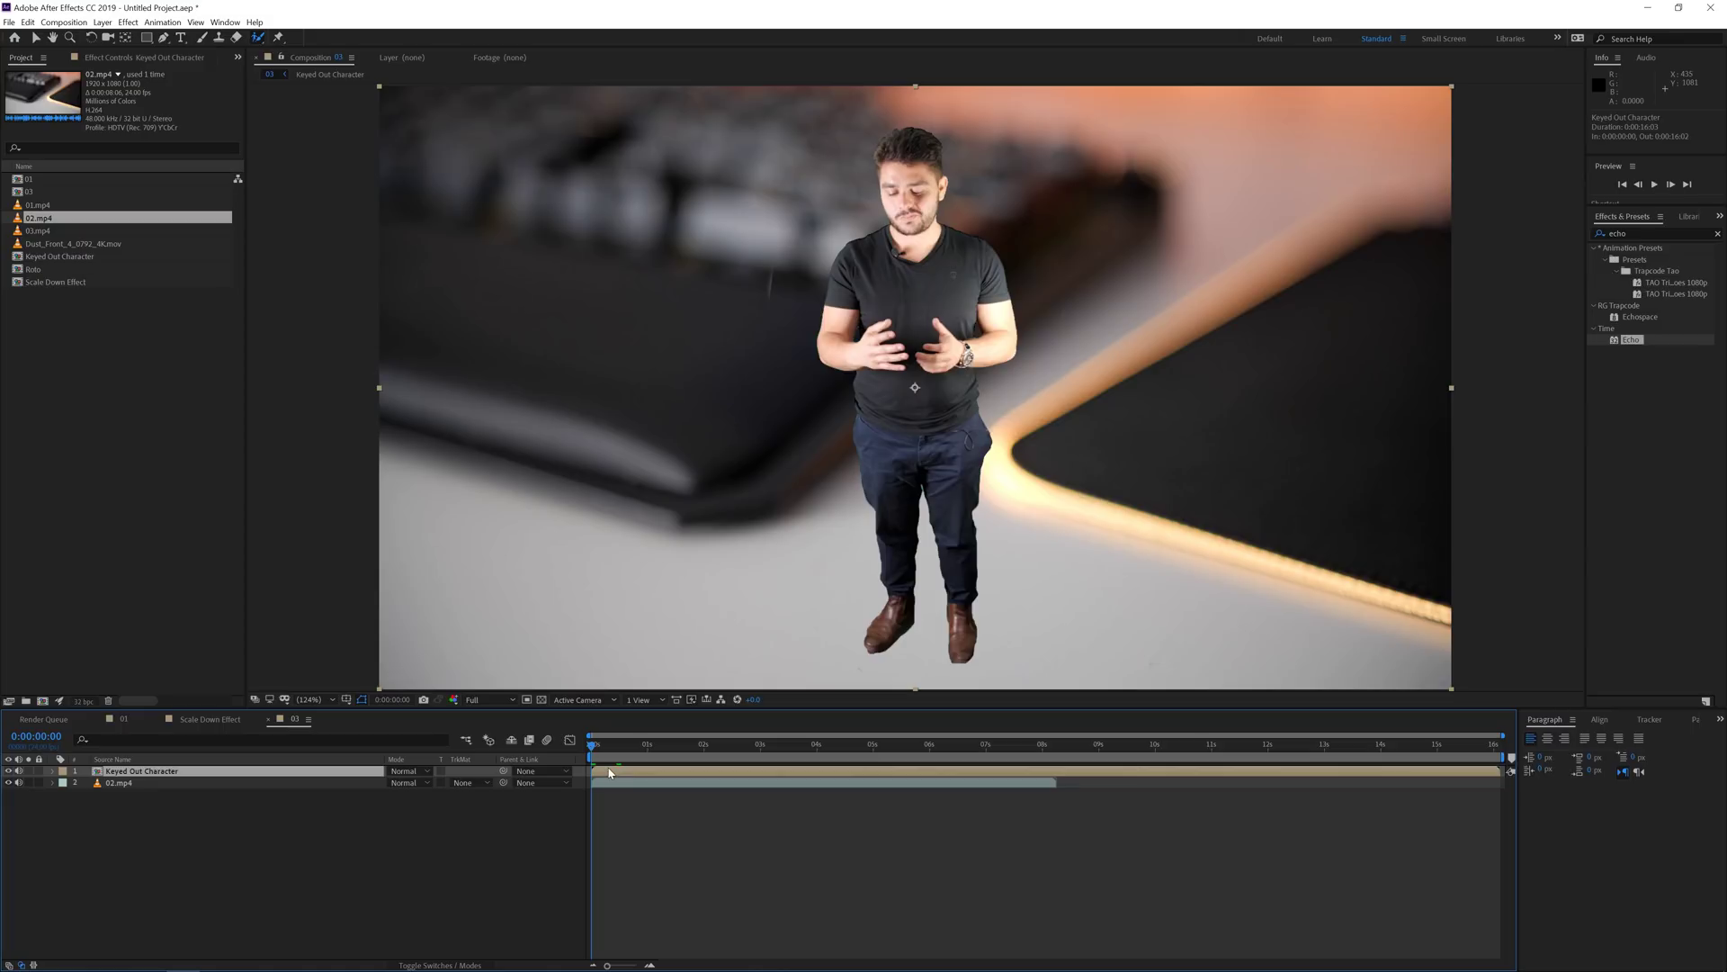
Duplicate Keyed Out Character and give the copy a black Fill effect.
{"action": "key", "text": "ctrl+d"}
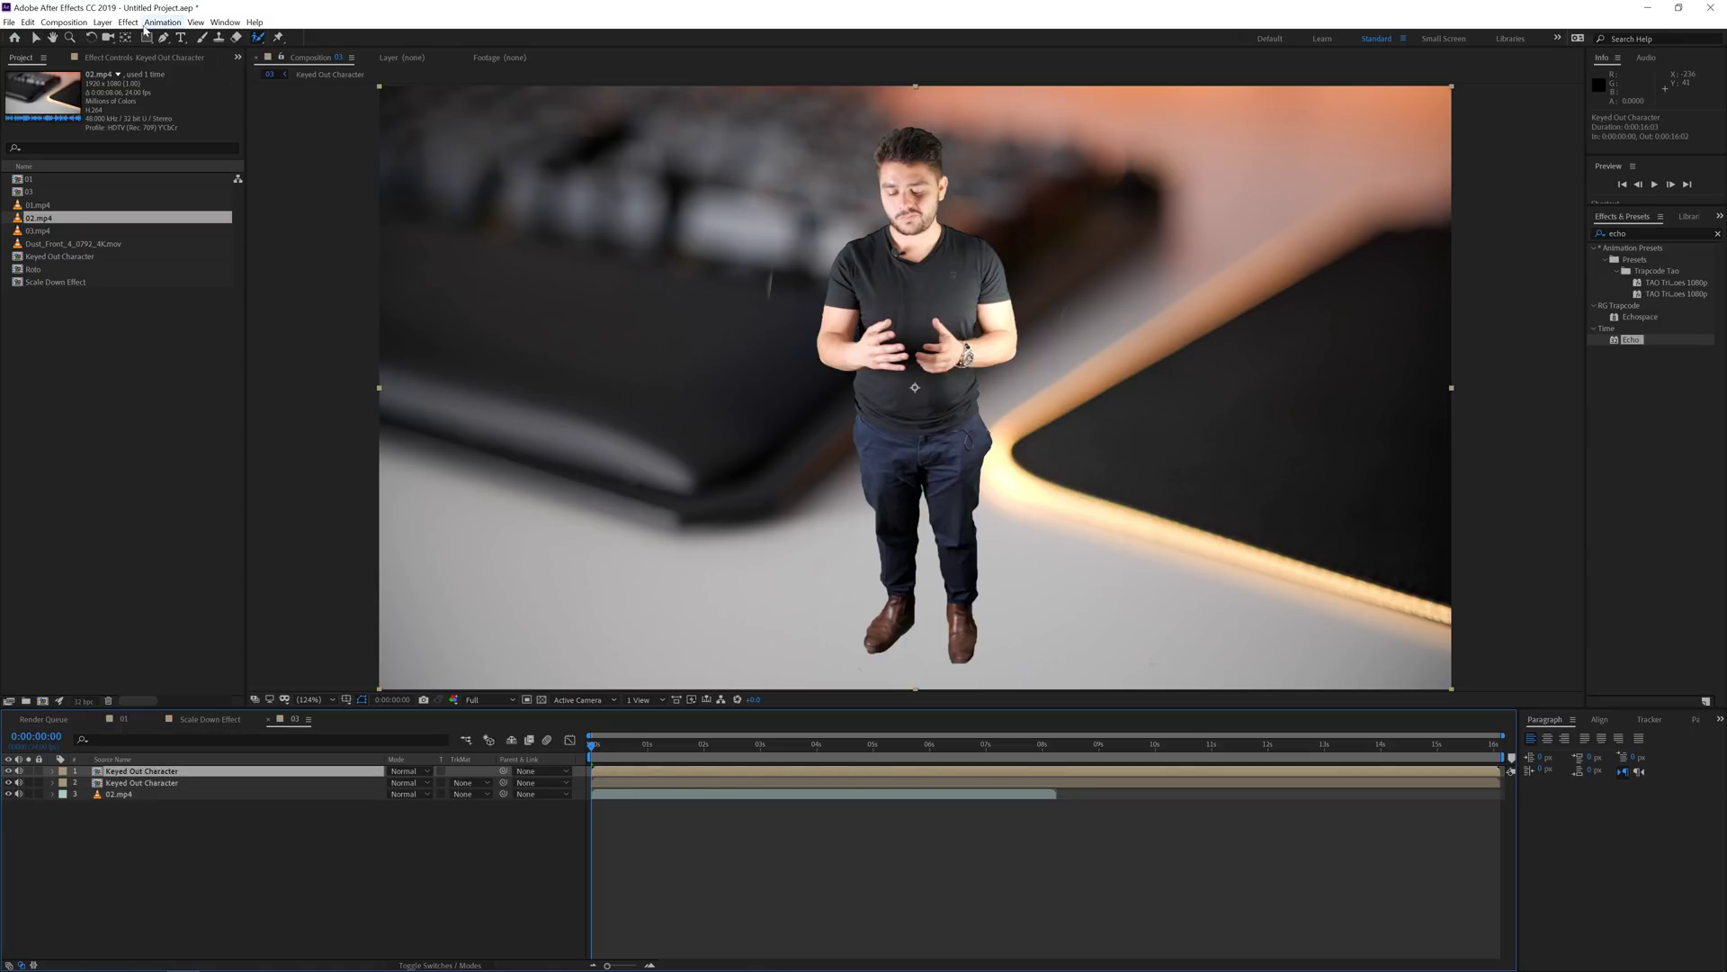
{"action": "left_click", "coordinate": [128, 21]}
{"action": "mouse_move", "coordinate": [195, 225]}
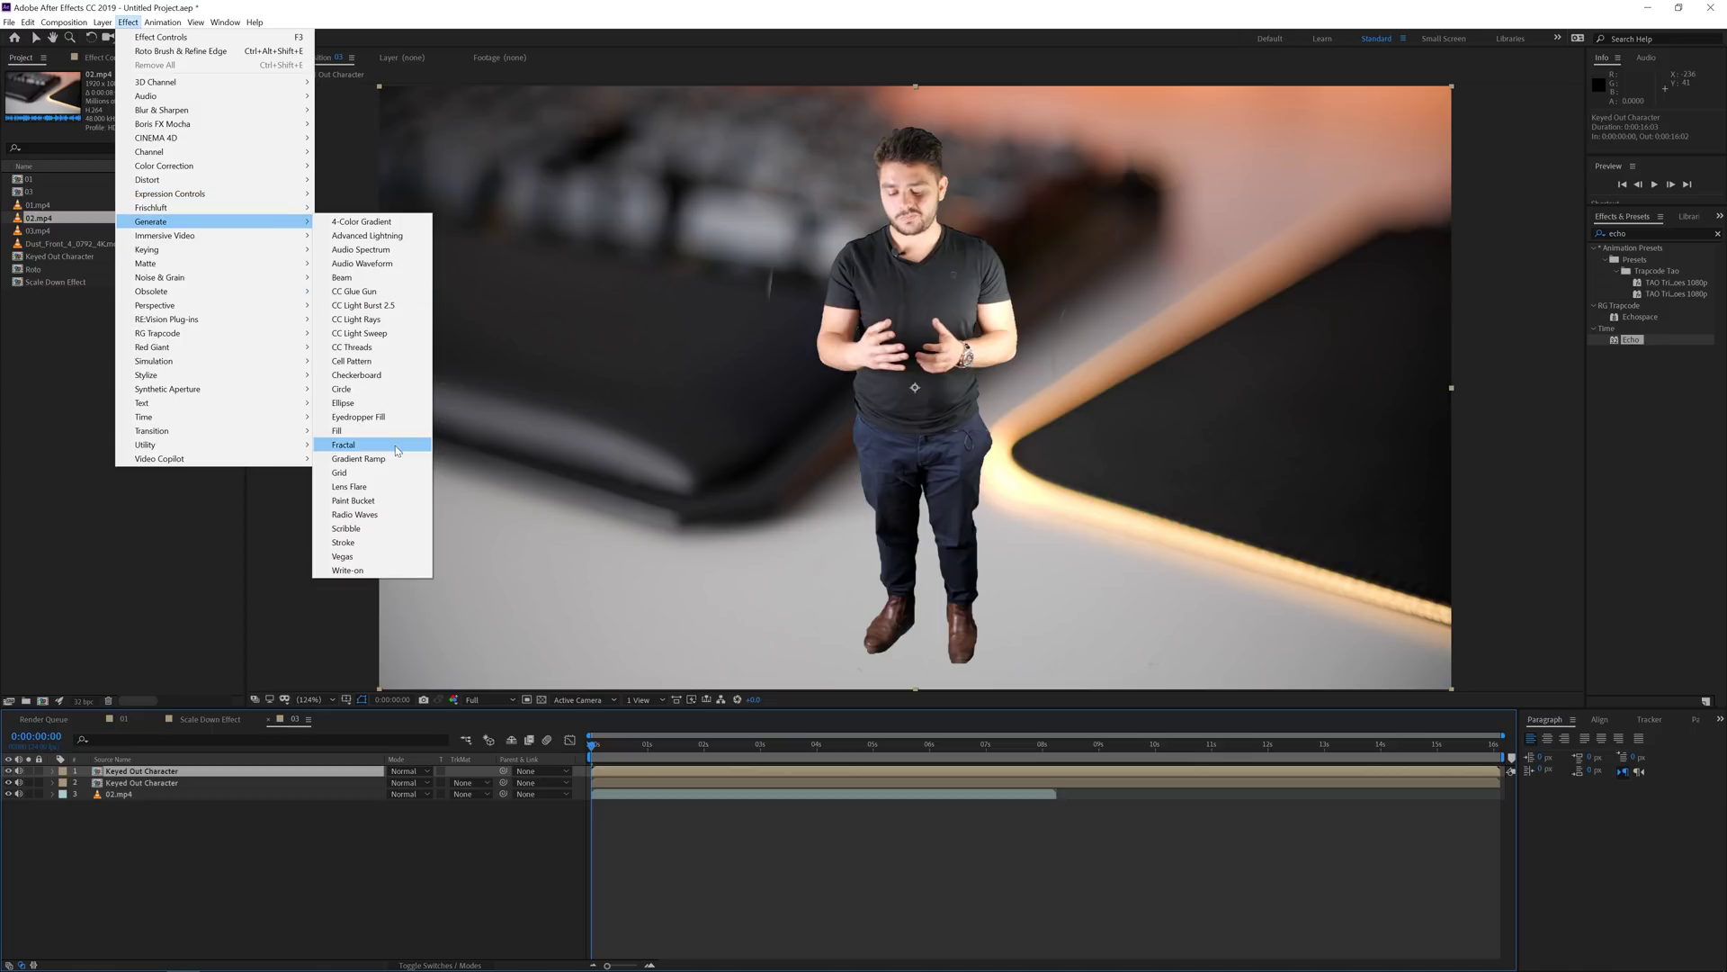
{"action": "left_click", "coordinate": [347, 430]}
{"action": "left_click", "coordinate": [160, 120]}
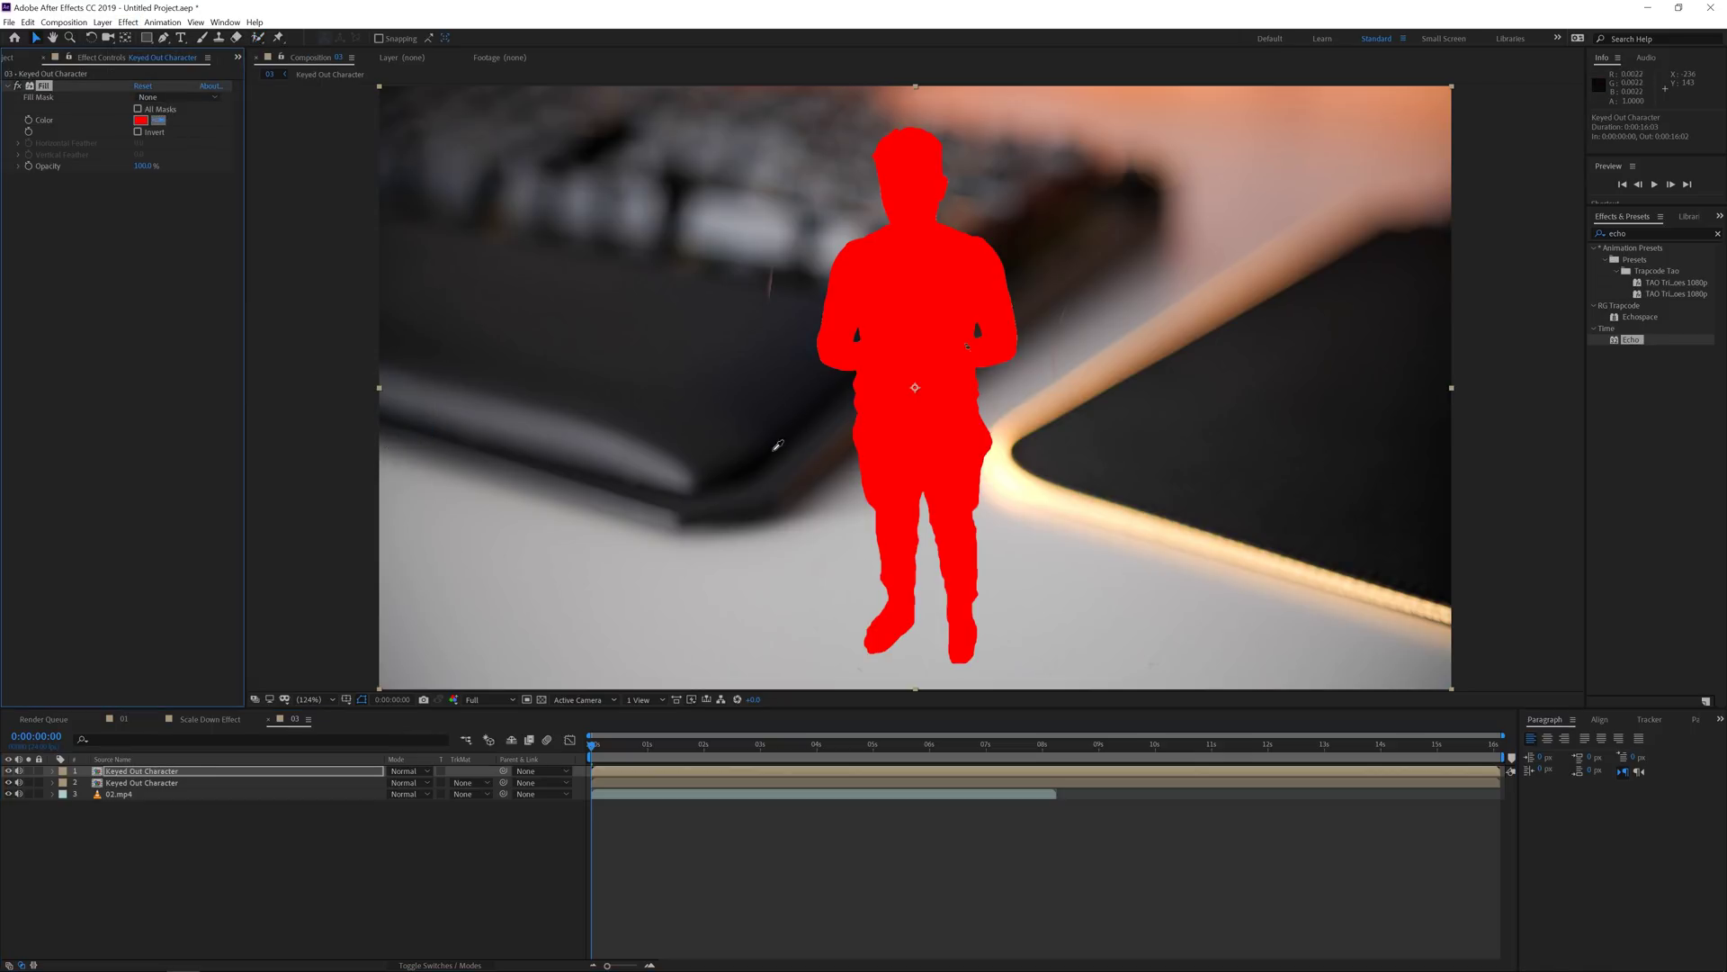
{"action": "left_click", "coordinate": [769, 448]}
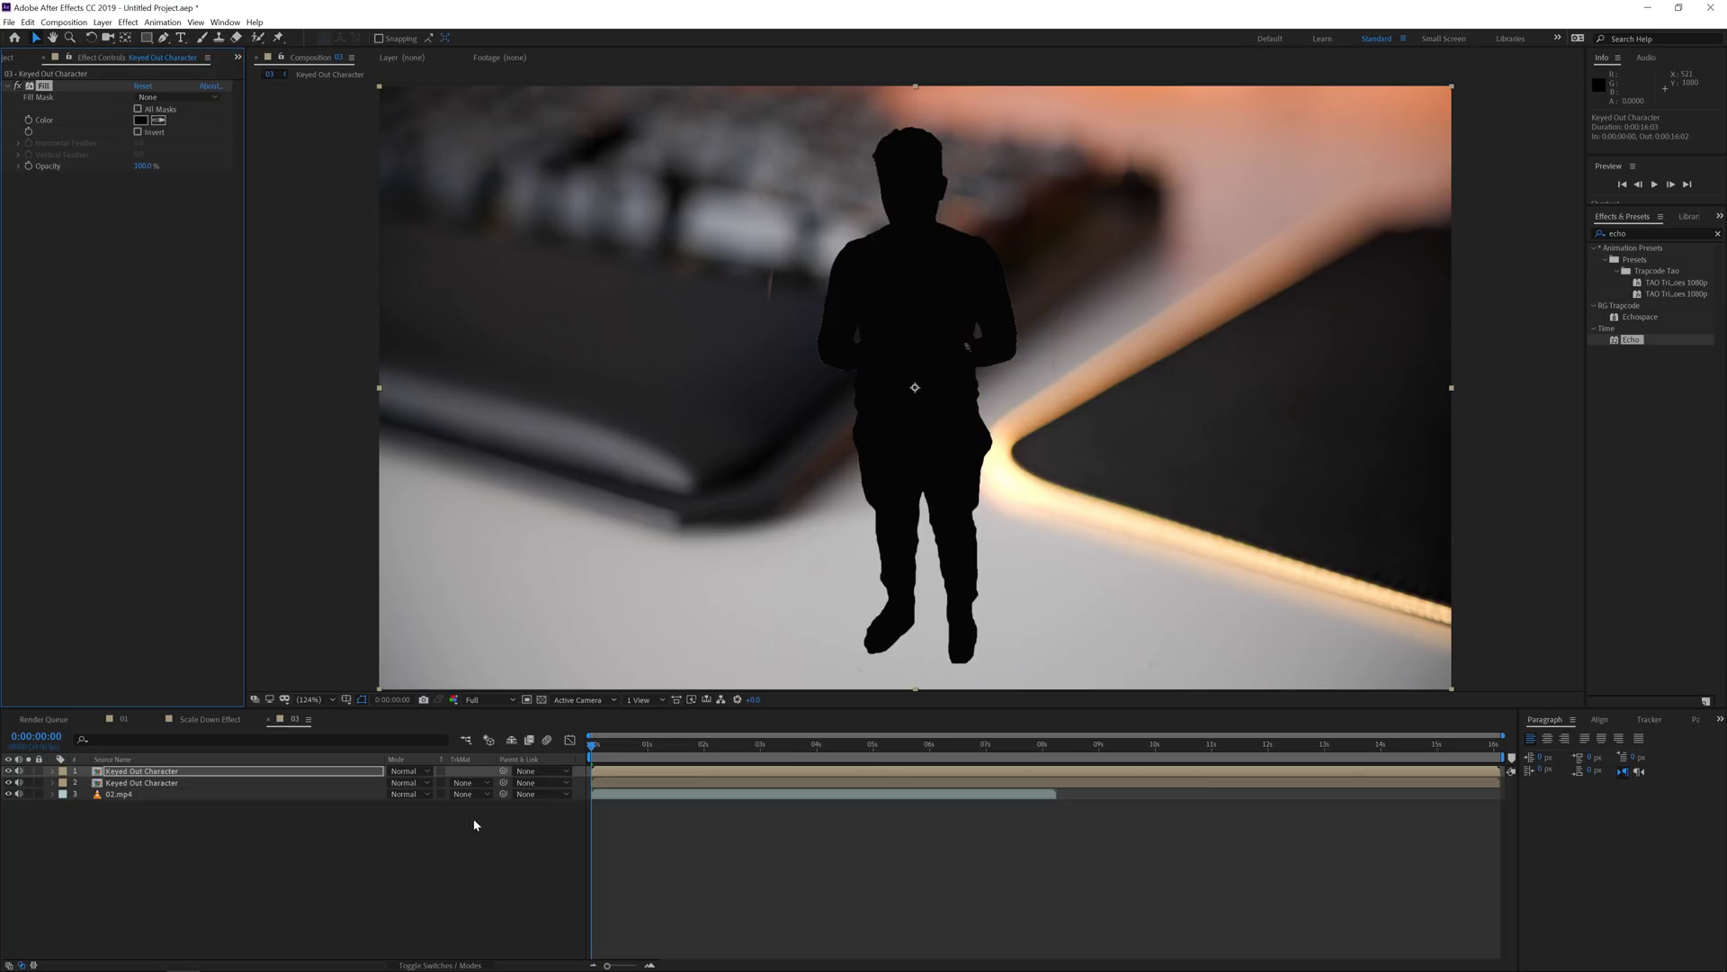
Turn on the 3D Layer switch for the black silhouette layer.
{"action": "left_click", "coordinate": [440, 965]}
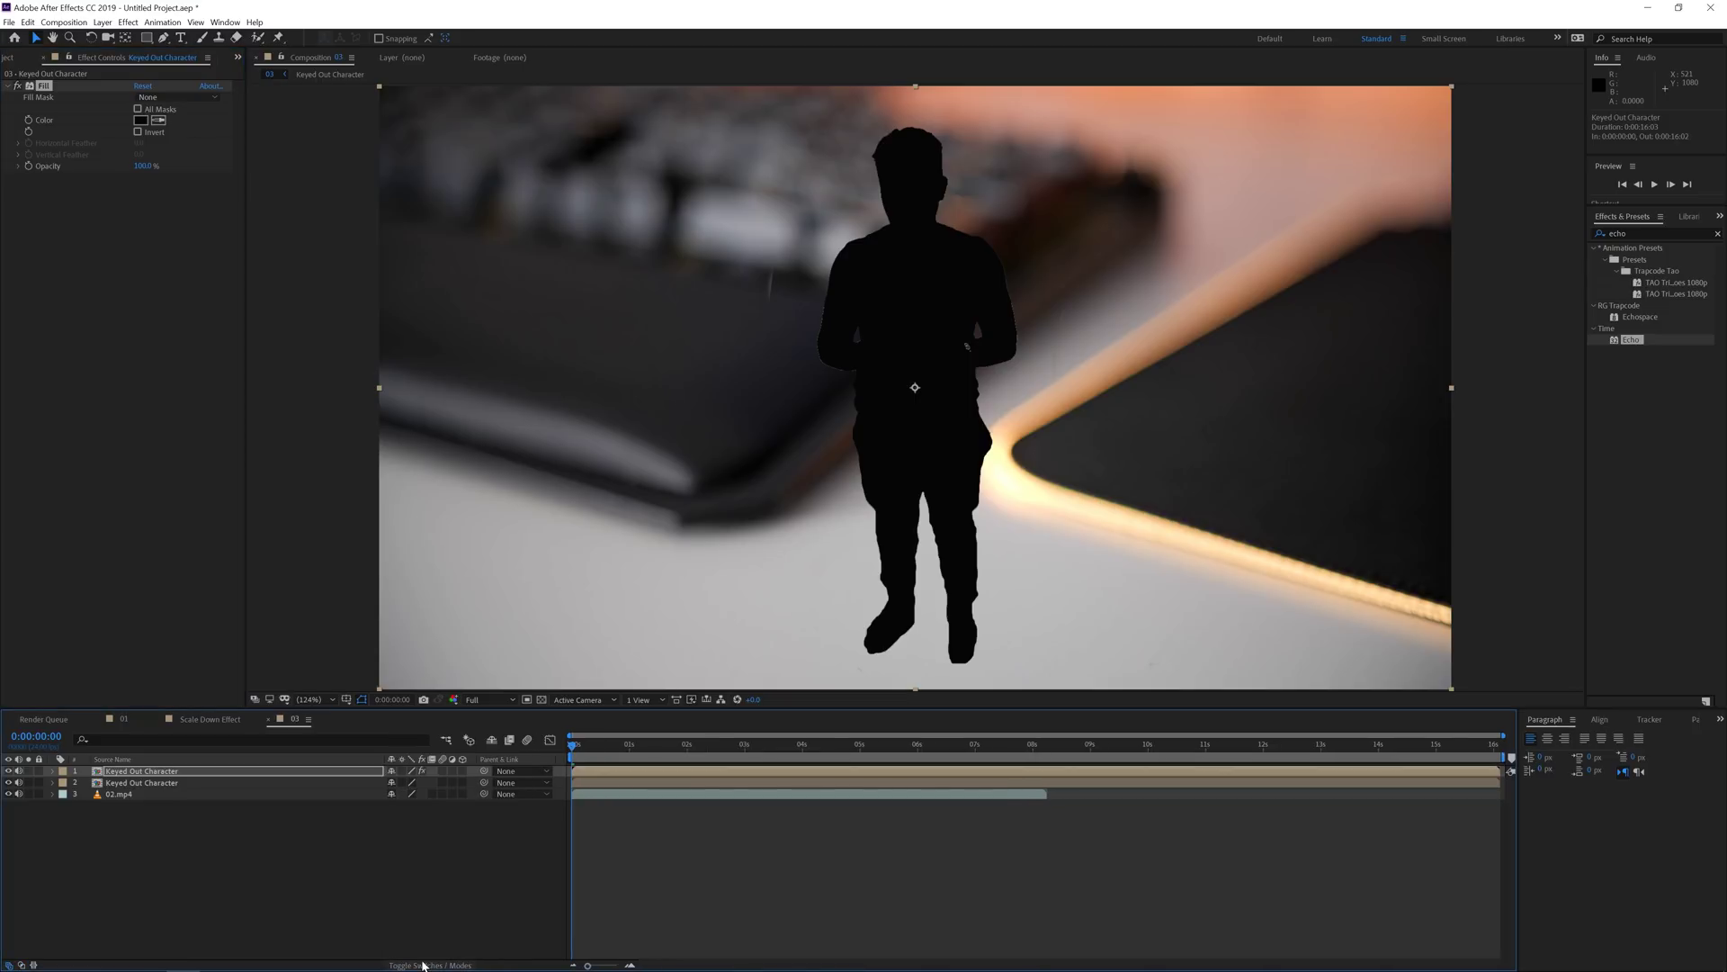
{"action": "left_click", "coordinate": [464, 772]}
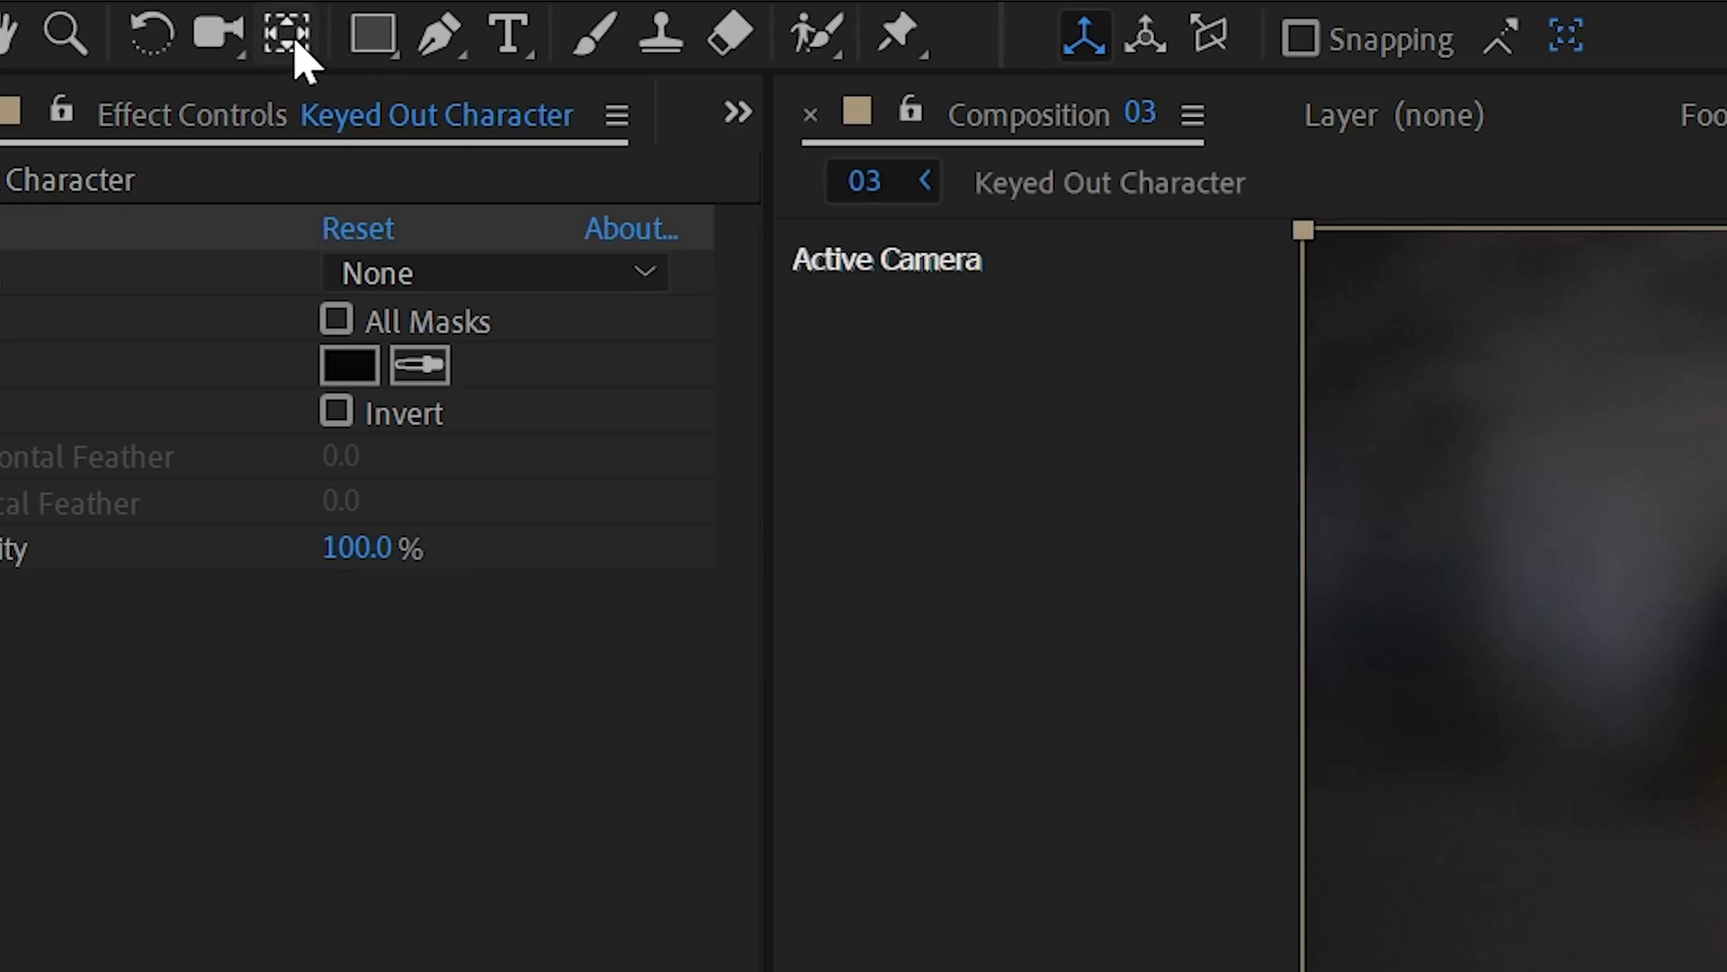
{"action": "left_click", "coordinate": [295, 40]}
Move the silhouette's anchor to the feet and rotate it flat on the desk, angled right.
{"action": "left_click_drag", "start_coordinate": [924, 388], "coordinate": [929, 639]}
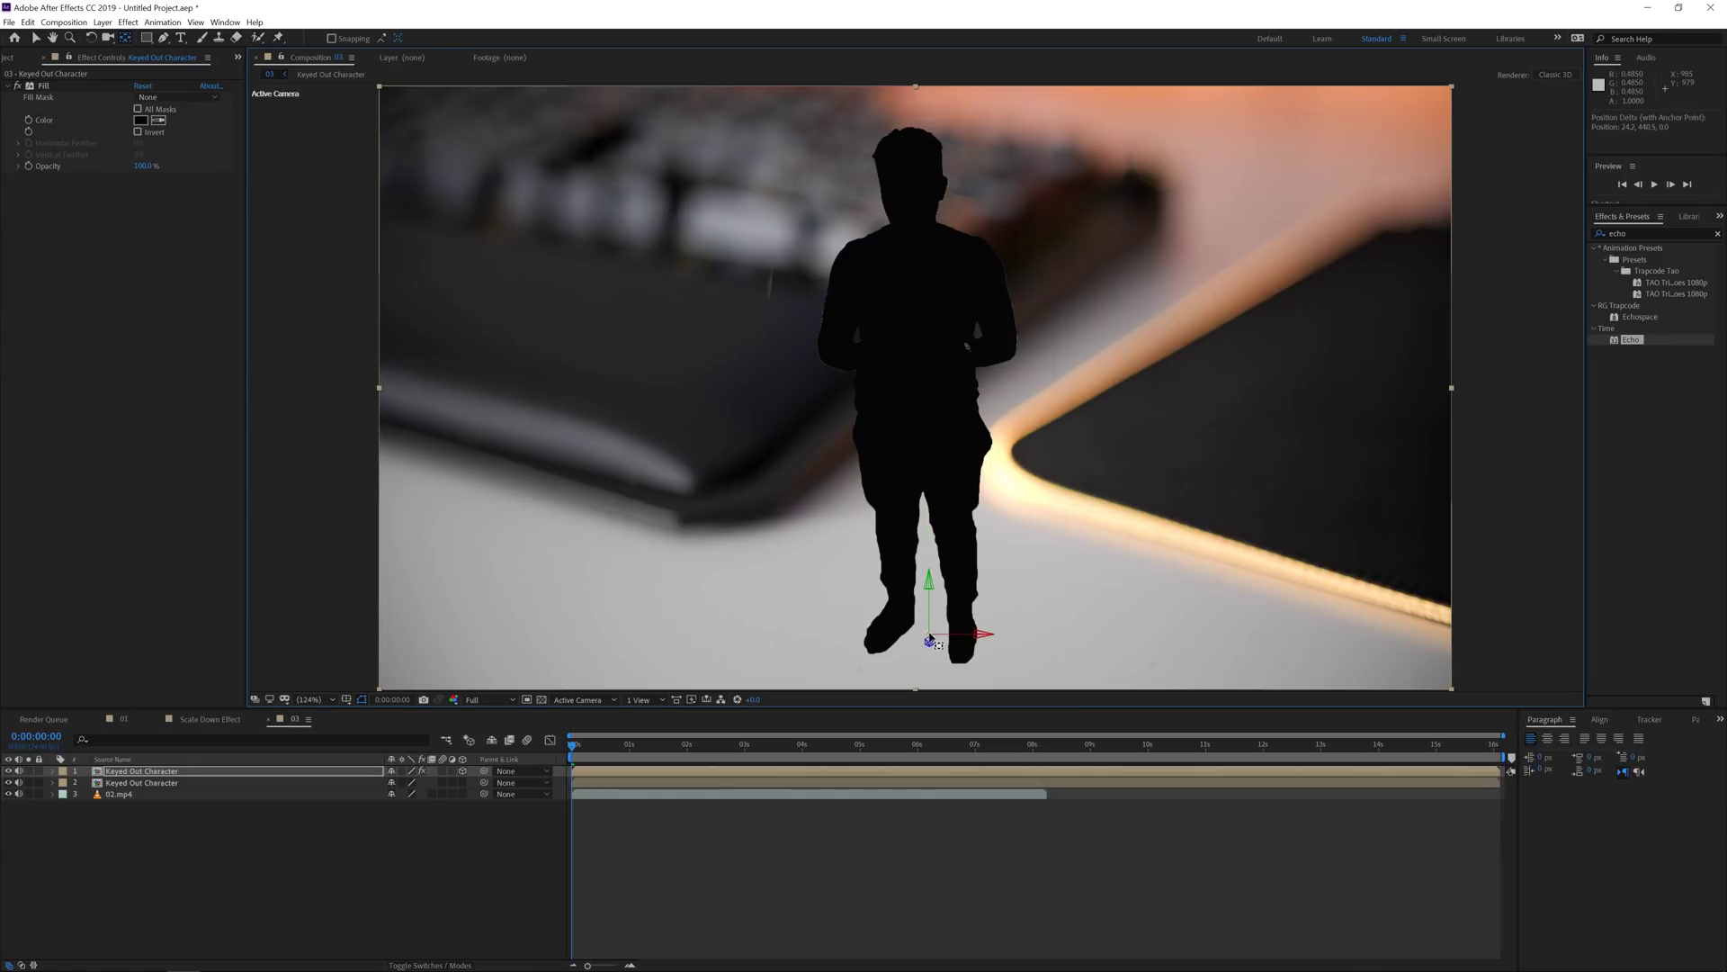
{"action": "key", "text": "w"}
{"action": "left_click_drag", "start_coordinate": [967, 346], "coordinate": [968, 601]}
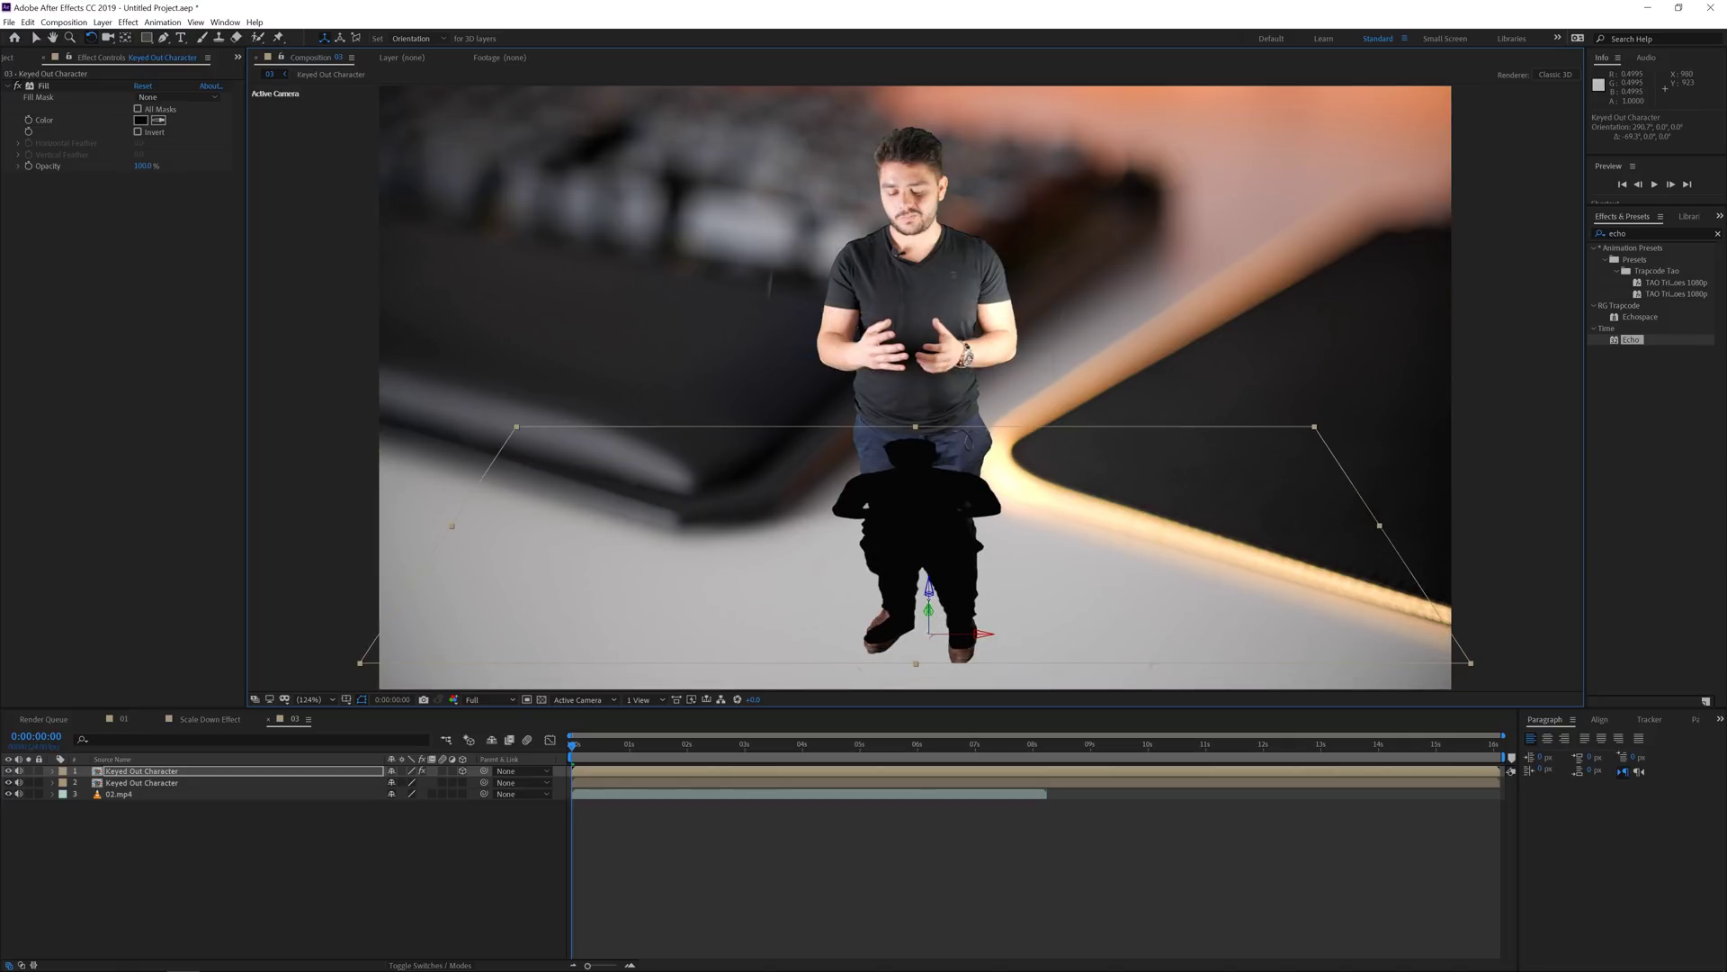
{"action": "mouse_move", "coordinate": [932, 594]}
{"action": "left_mouse_down"}
{"action": "mouse_move", "coordinate": [900, 597]}
{"action": "mouse_move", "coordinate": [914, 607]}
{"action": "left_mouse_up"}
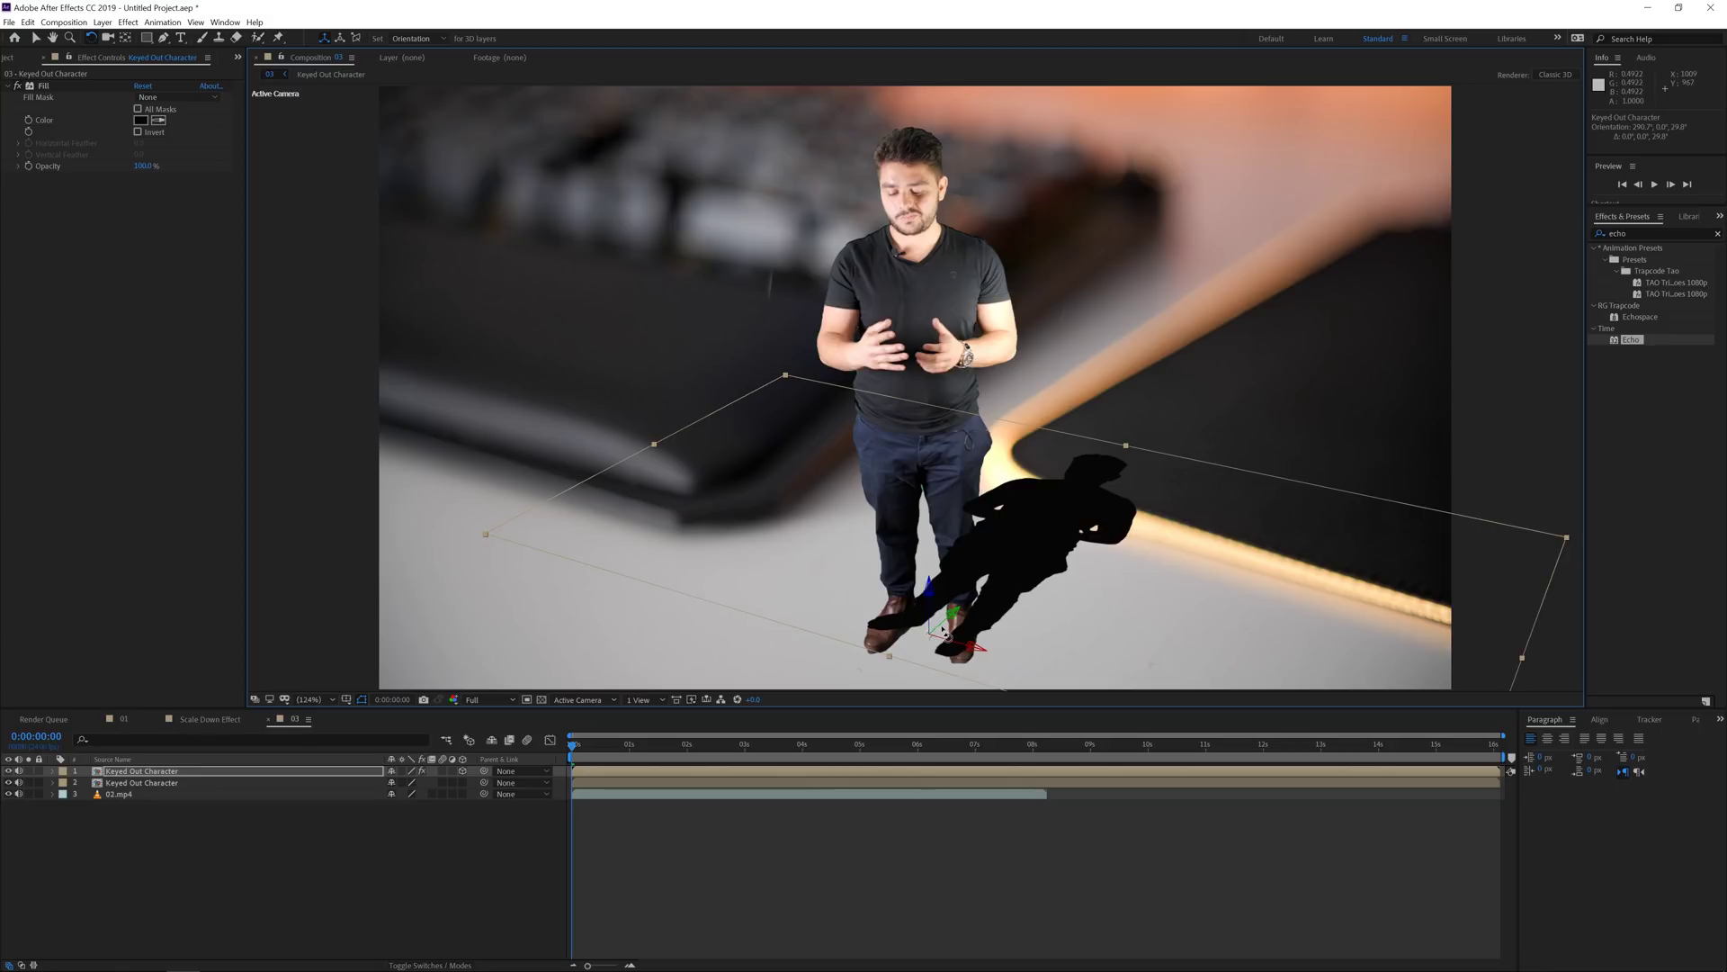
{"action": "left_click", "coordinate": [359, 774]}
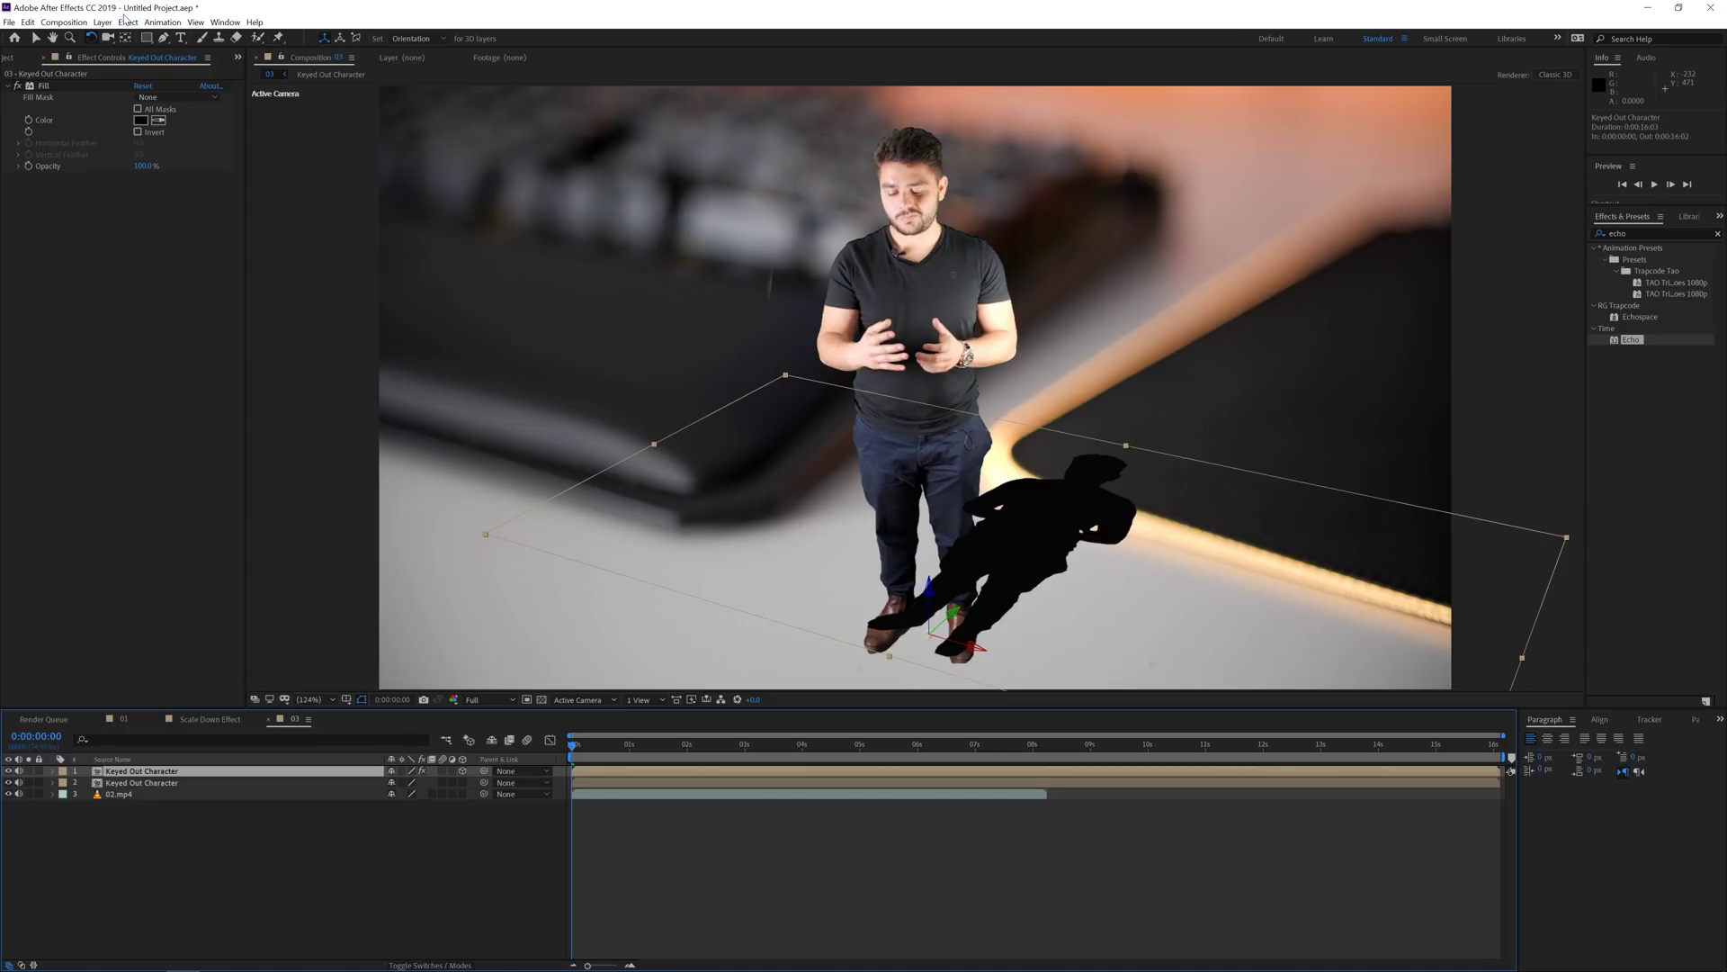
Apply a Gaussian Blur with blurriness 45.5 to the shadow layer.
{"action": "left_click", "coordinate": [127, 21]}
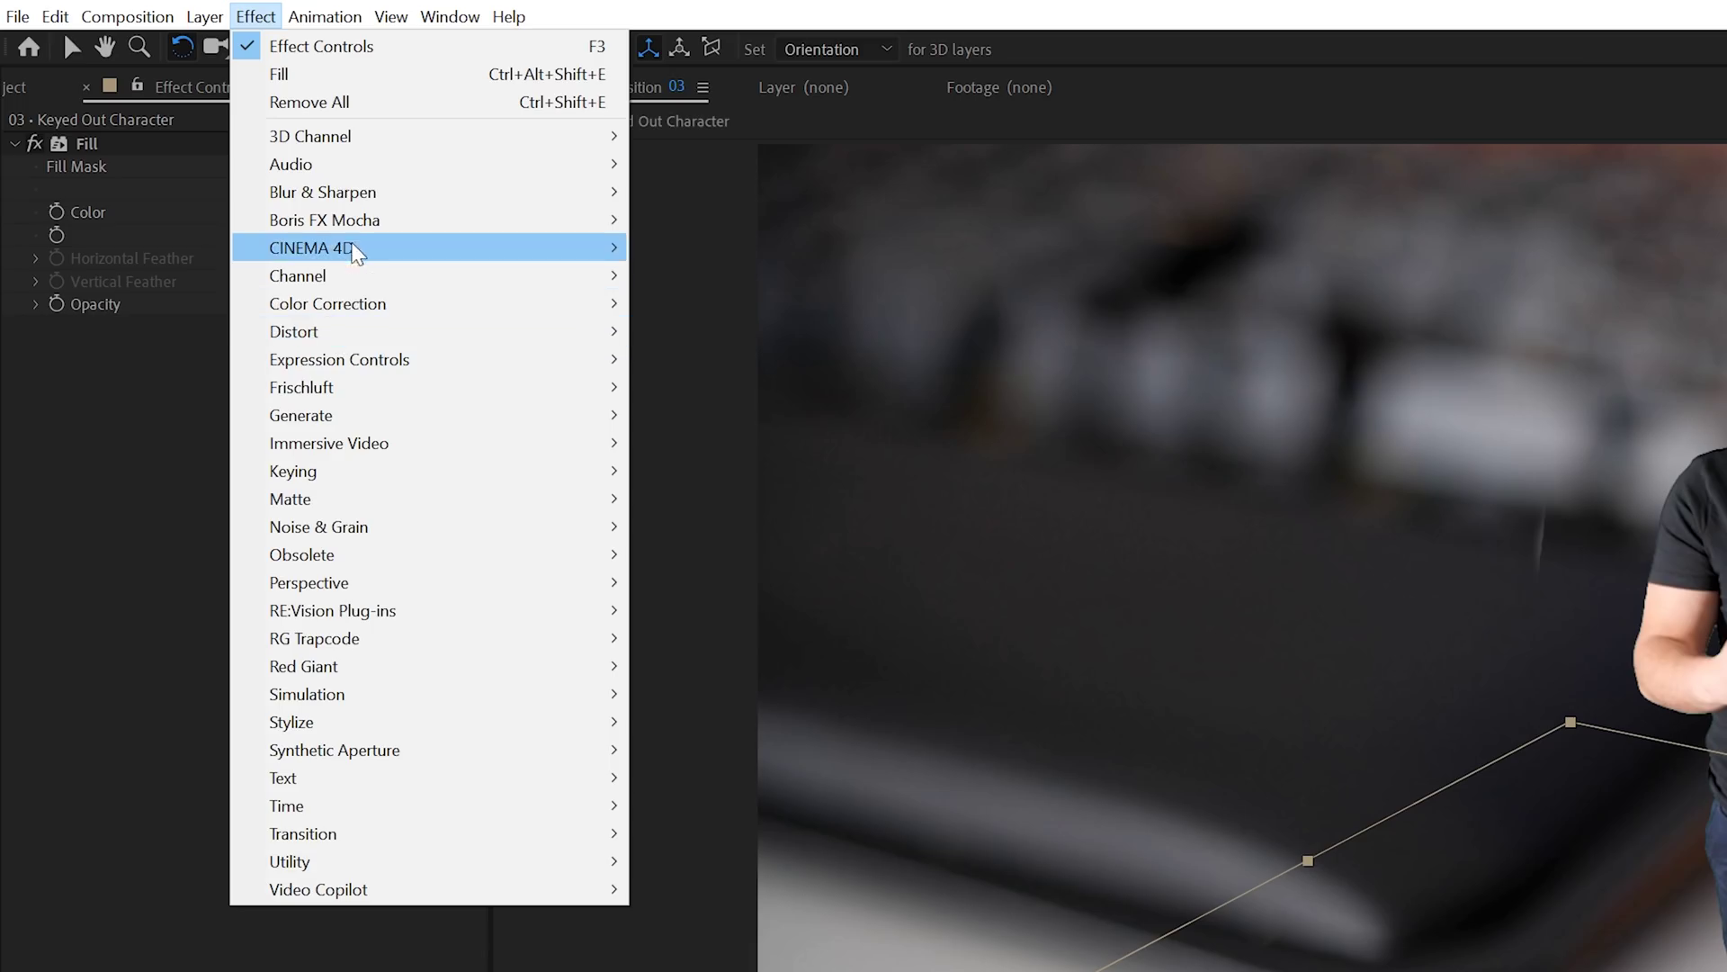
{"action": "mouse_move", "coordinate": [360, 192]}
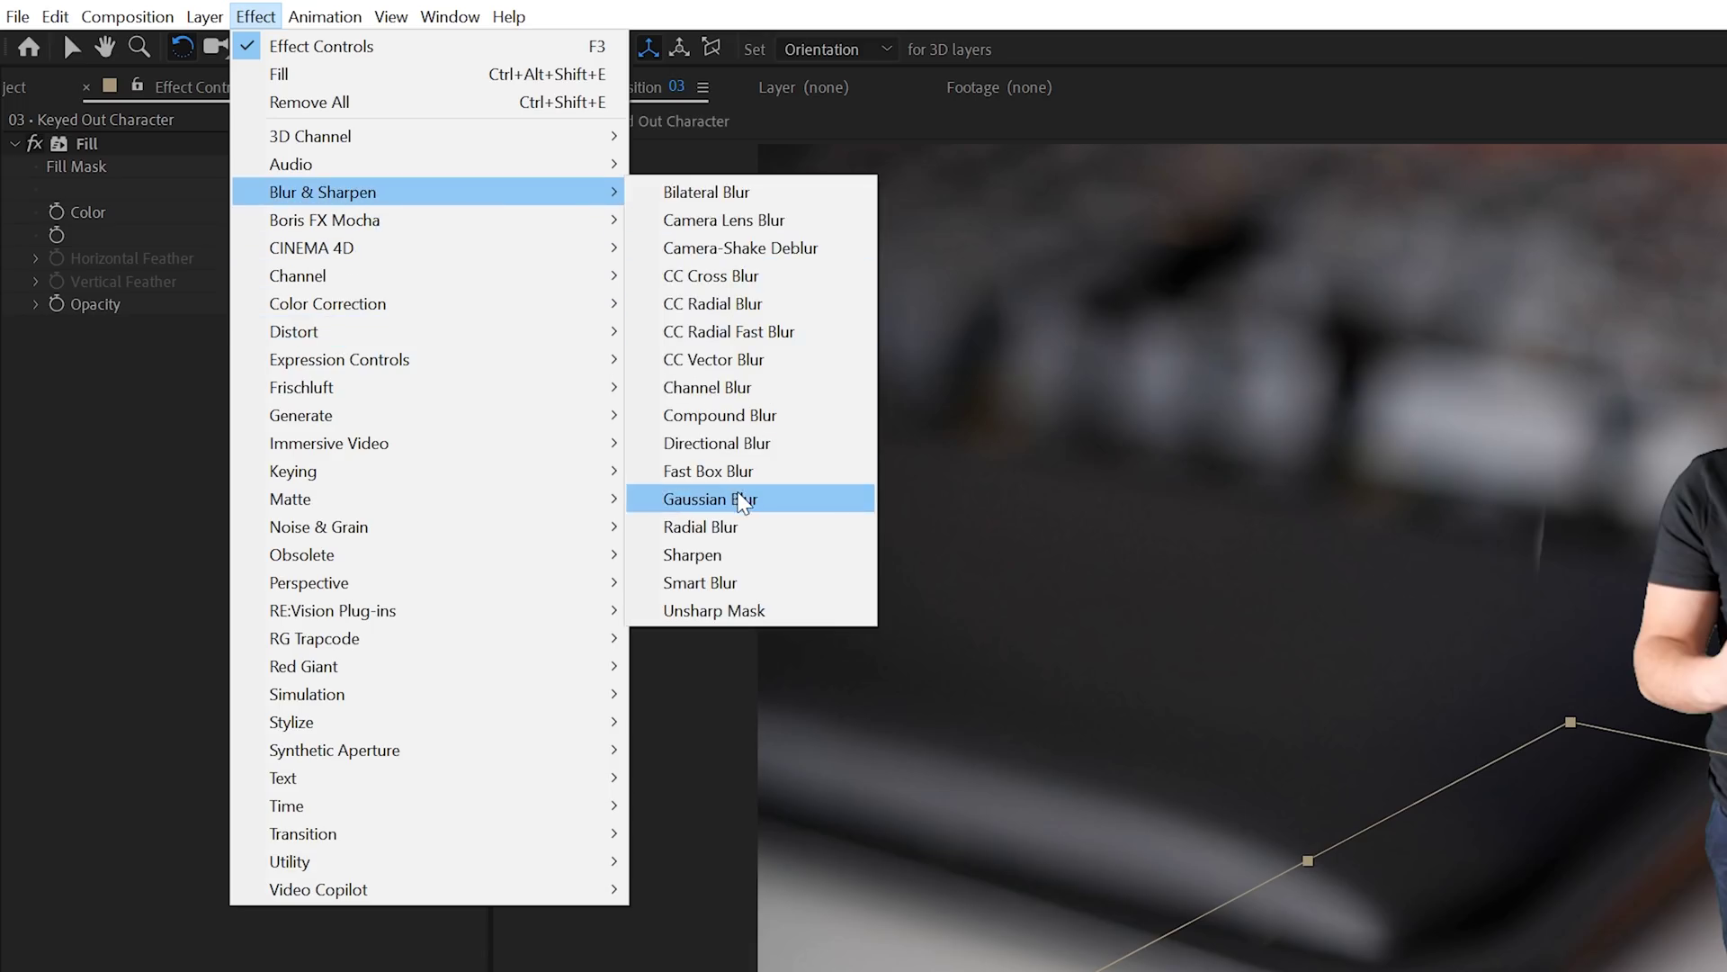
{"action": "left_click", "coordinate": [743, 500]}
{"action": "left_click_drag", "start_coordinate": [278, 350], "coordinate": [1254, 445]}
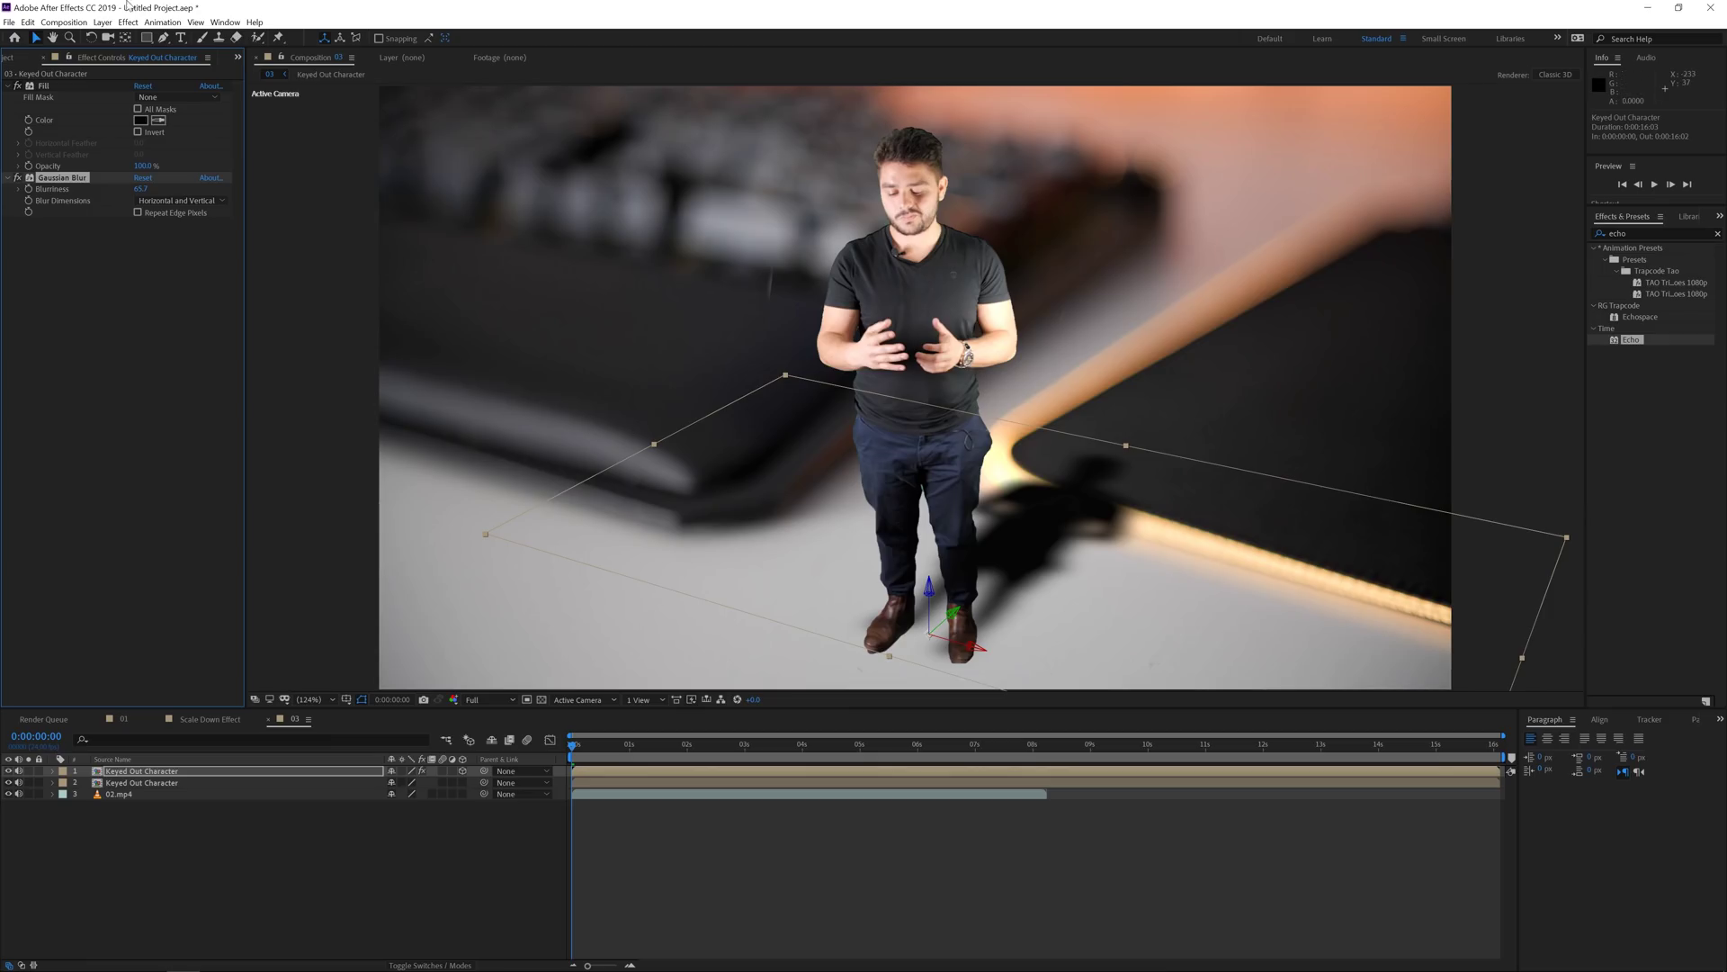
Add a rectangle mask over the shadow's far end, set to Subtract with 741 px feather.
{"action": "left_click", "coordinate": [146, 39]}
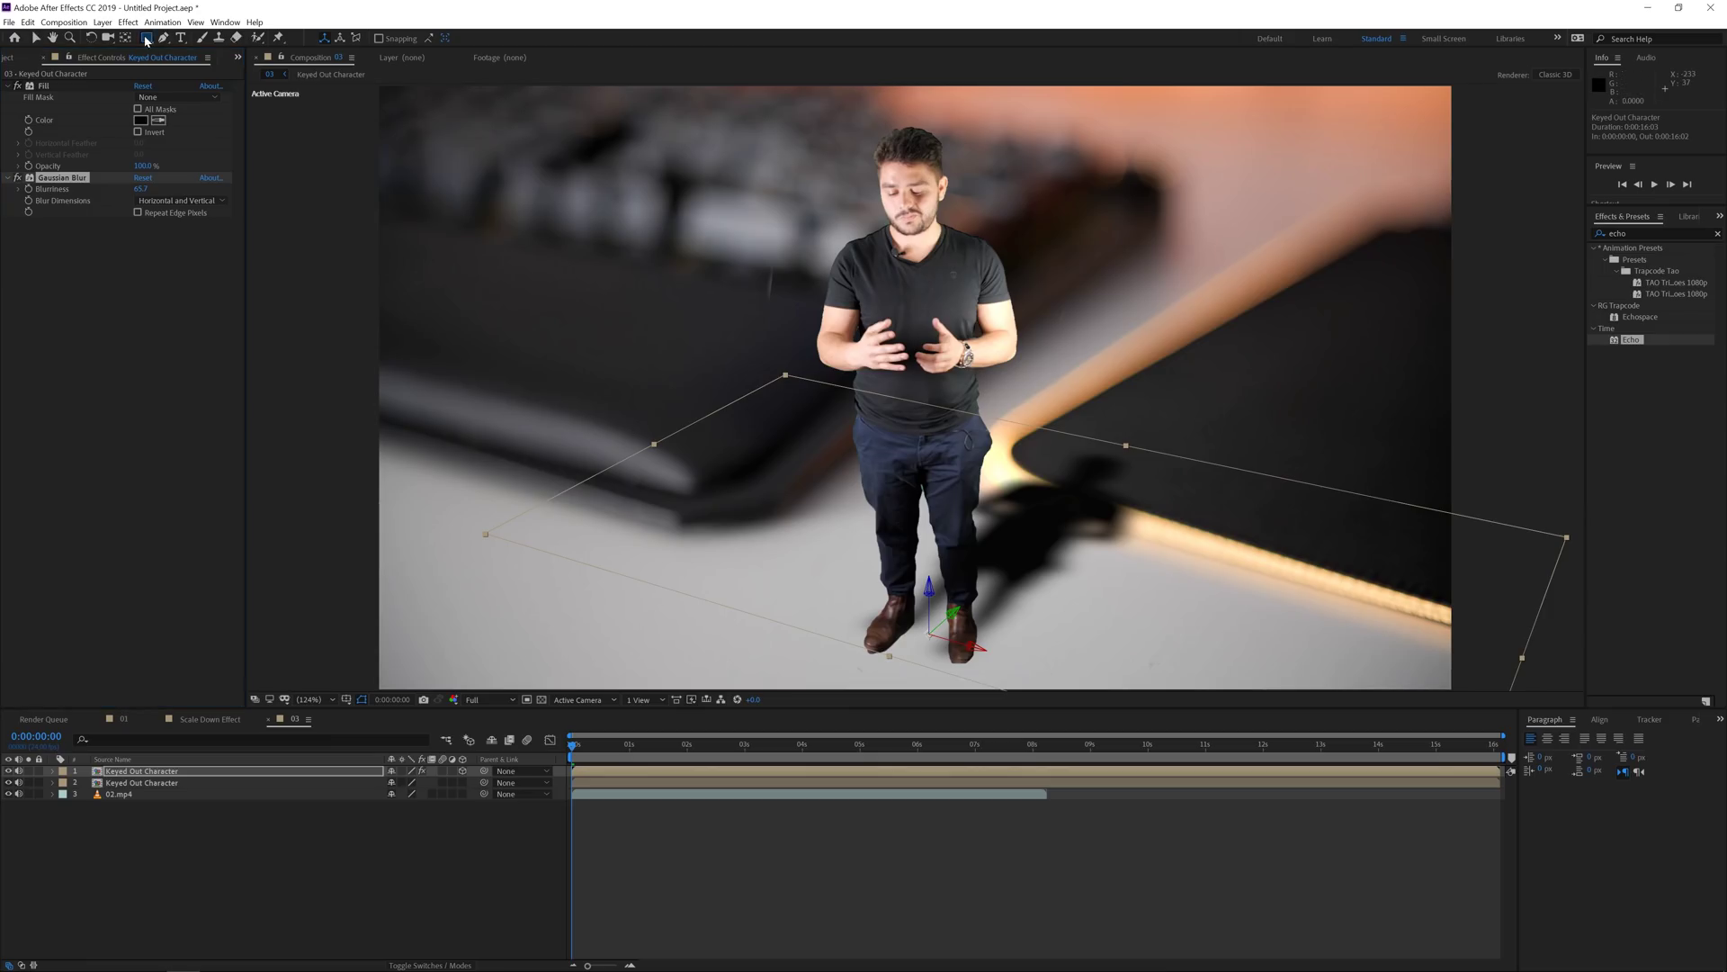
{"action": "left_click_drag", "start_coordinate": [905, 357], "coordinate": [1303, 605]}
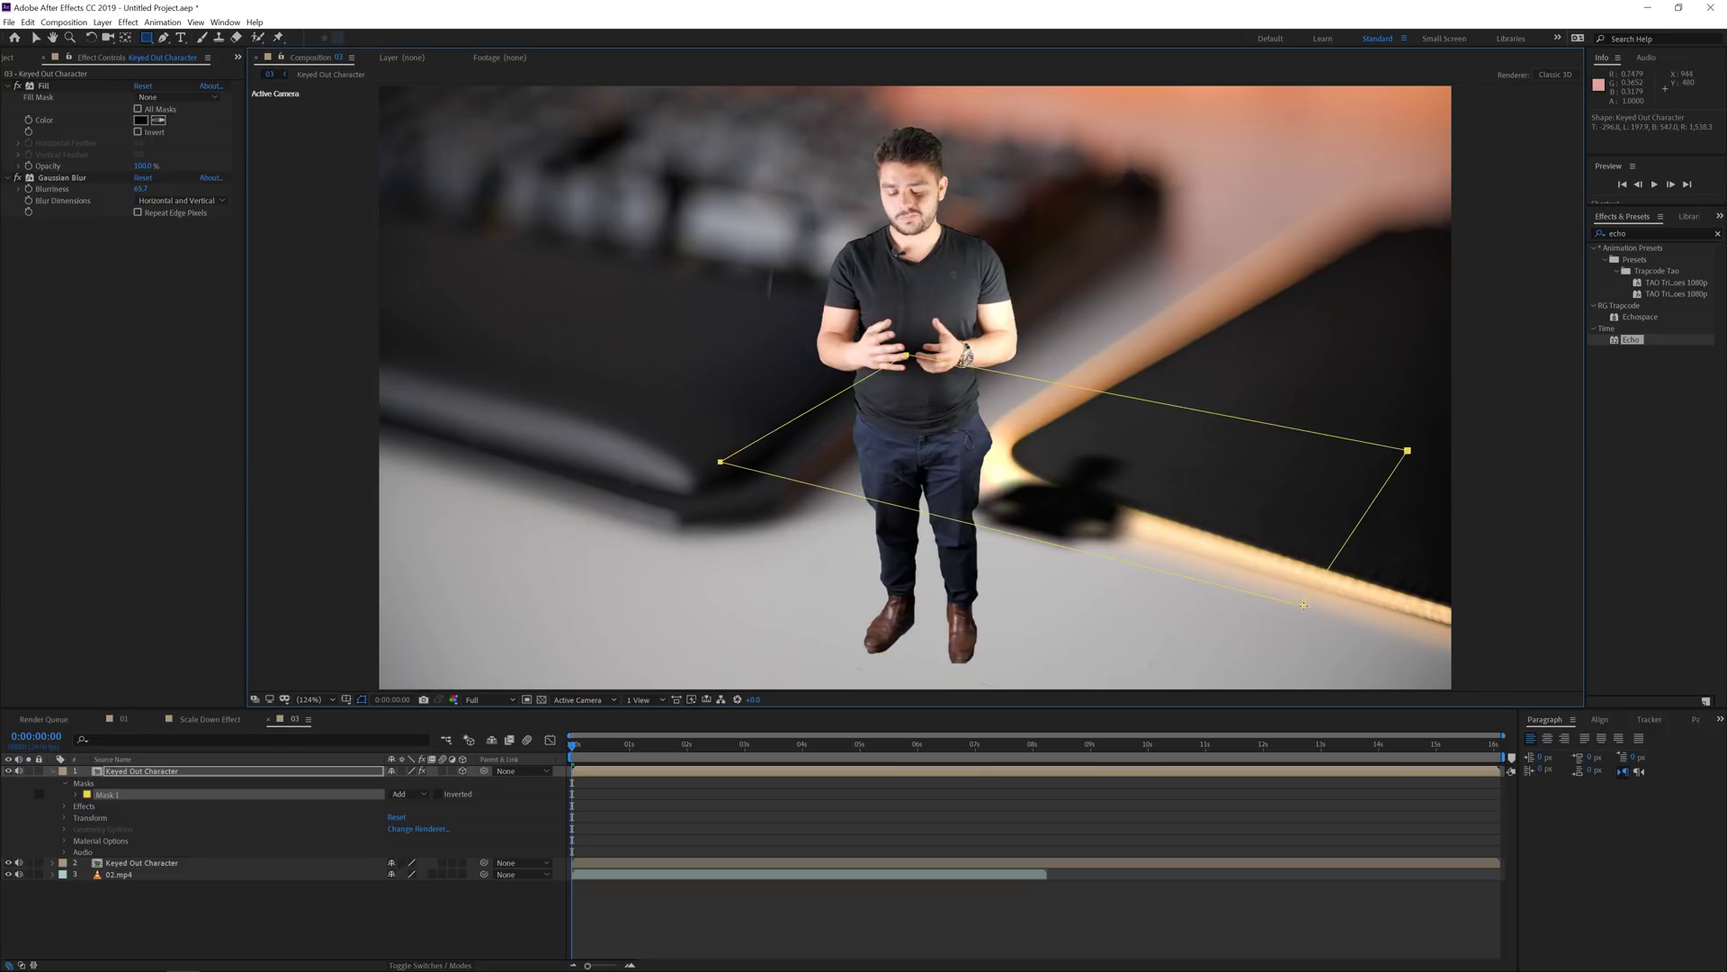
{"action": "left_click", "coordinate": [405, 794]}
{"action": "left_click", "coordinate": [416, 834]}
{"action": "key", "text": "f"}
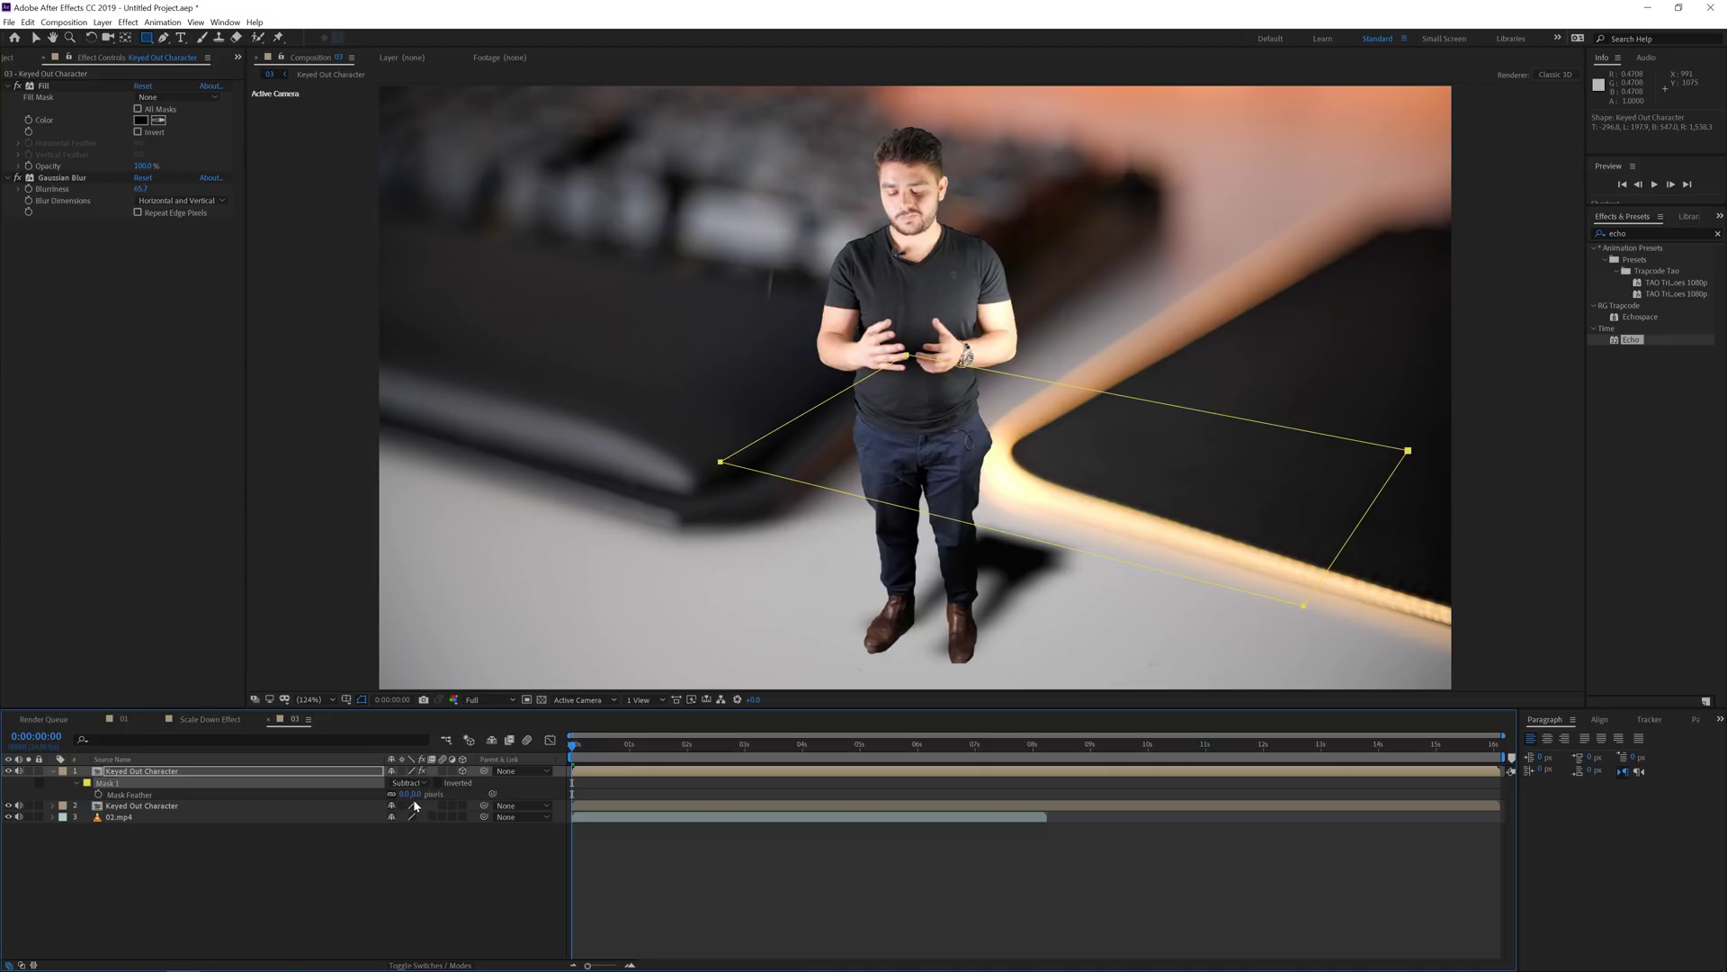
{"action": "left_click_drag", "start_coordinate": [410, 794], "coordinate": [1170, 418]}
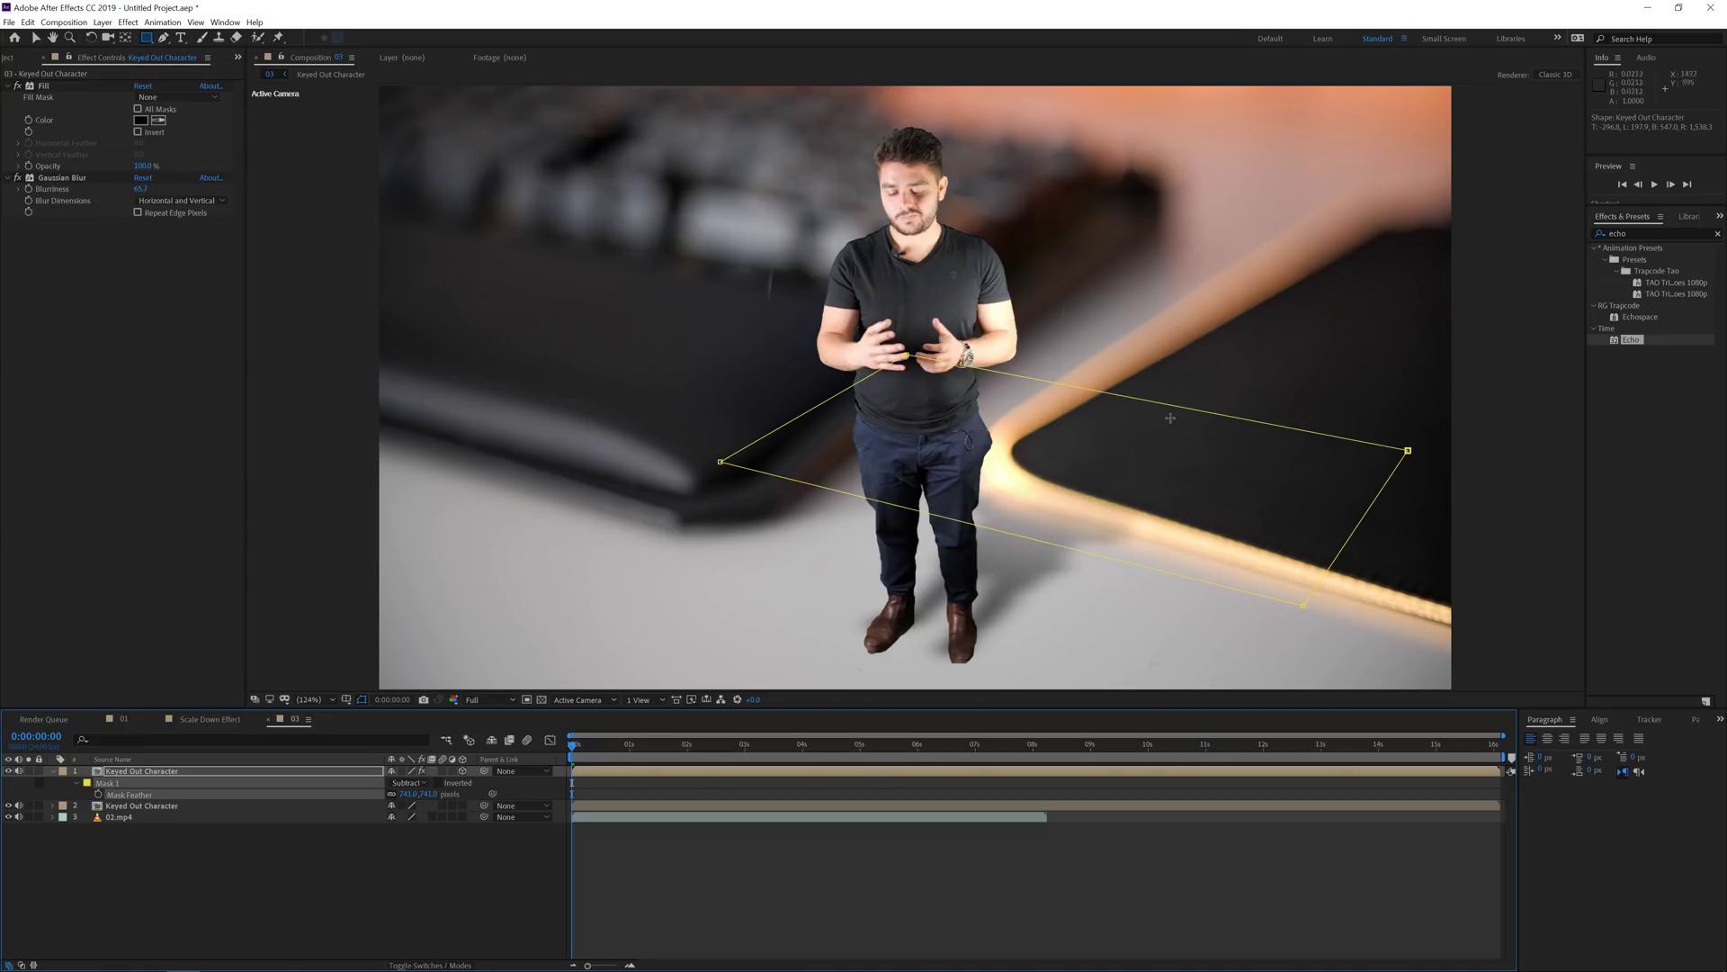
{"action": "key", "text": "v"}
{"action": "left_click", "coordinate": [915, 871]}
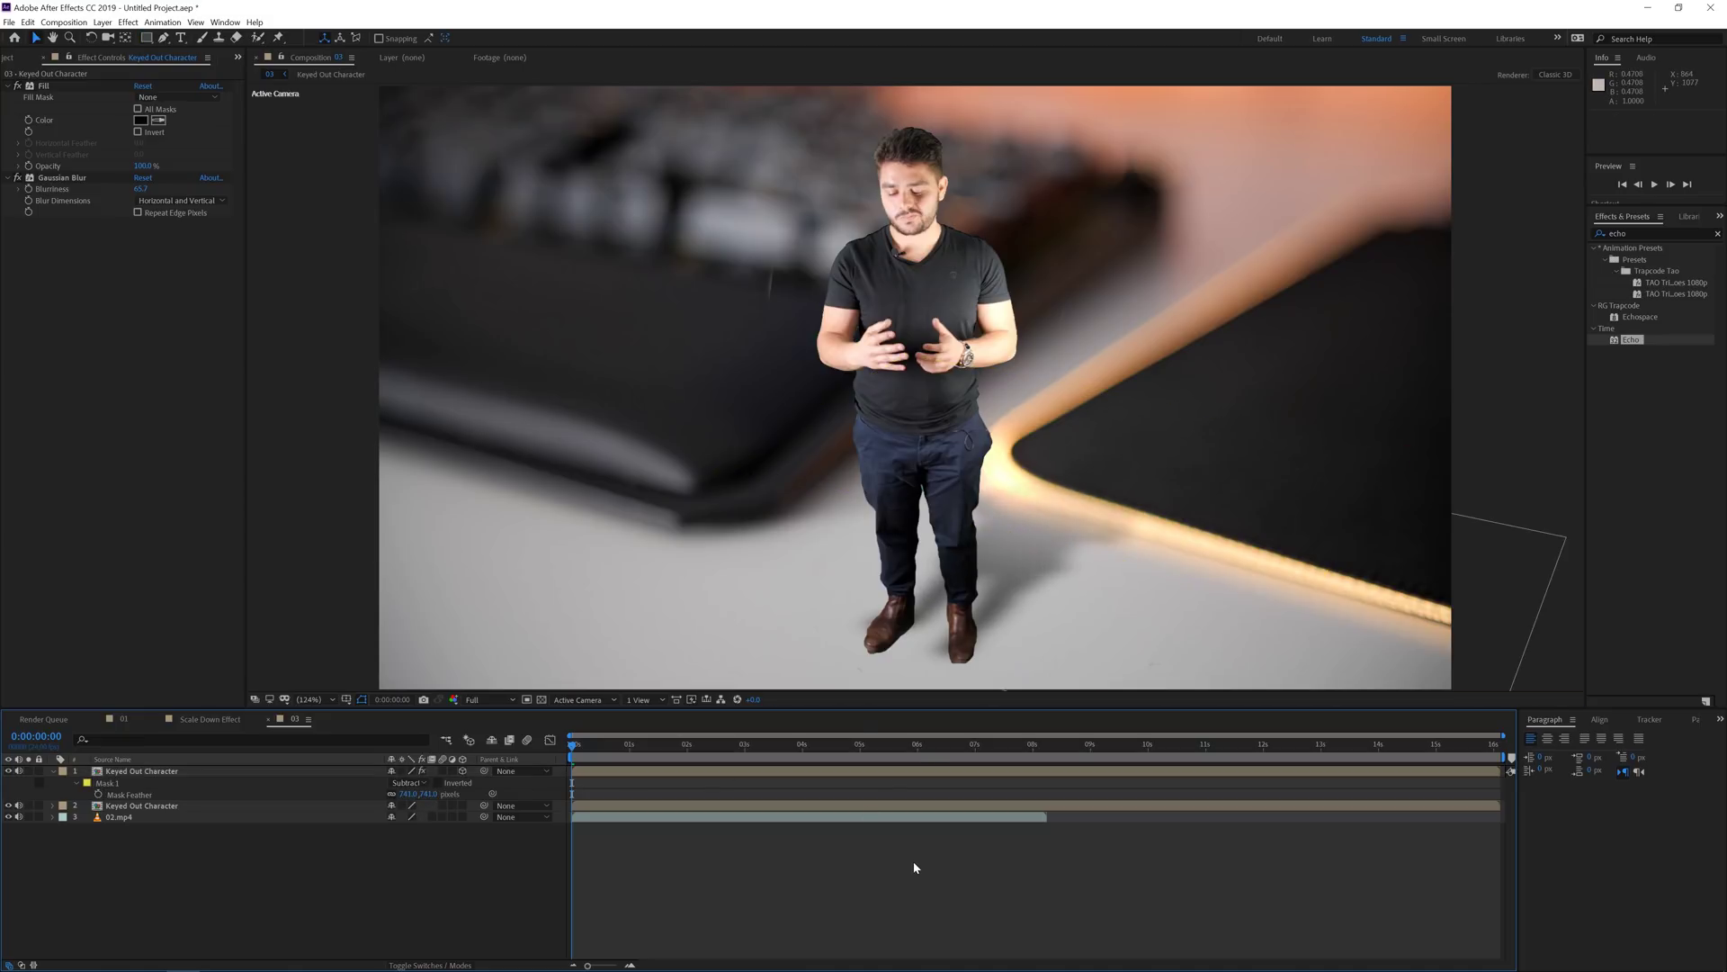
Zoom in and pan the composition view to frame the character's boots.
{"action": "key", "text": "h"}
{"action": "left_click_drag", "start_coordinate": [930, 610], "coordinate": [943, 454]}
{"action": "key", "text": "v"}
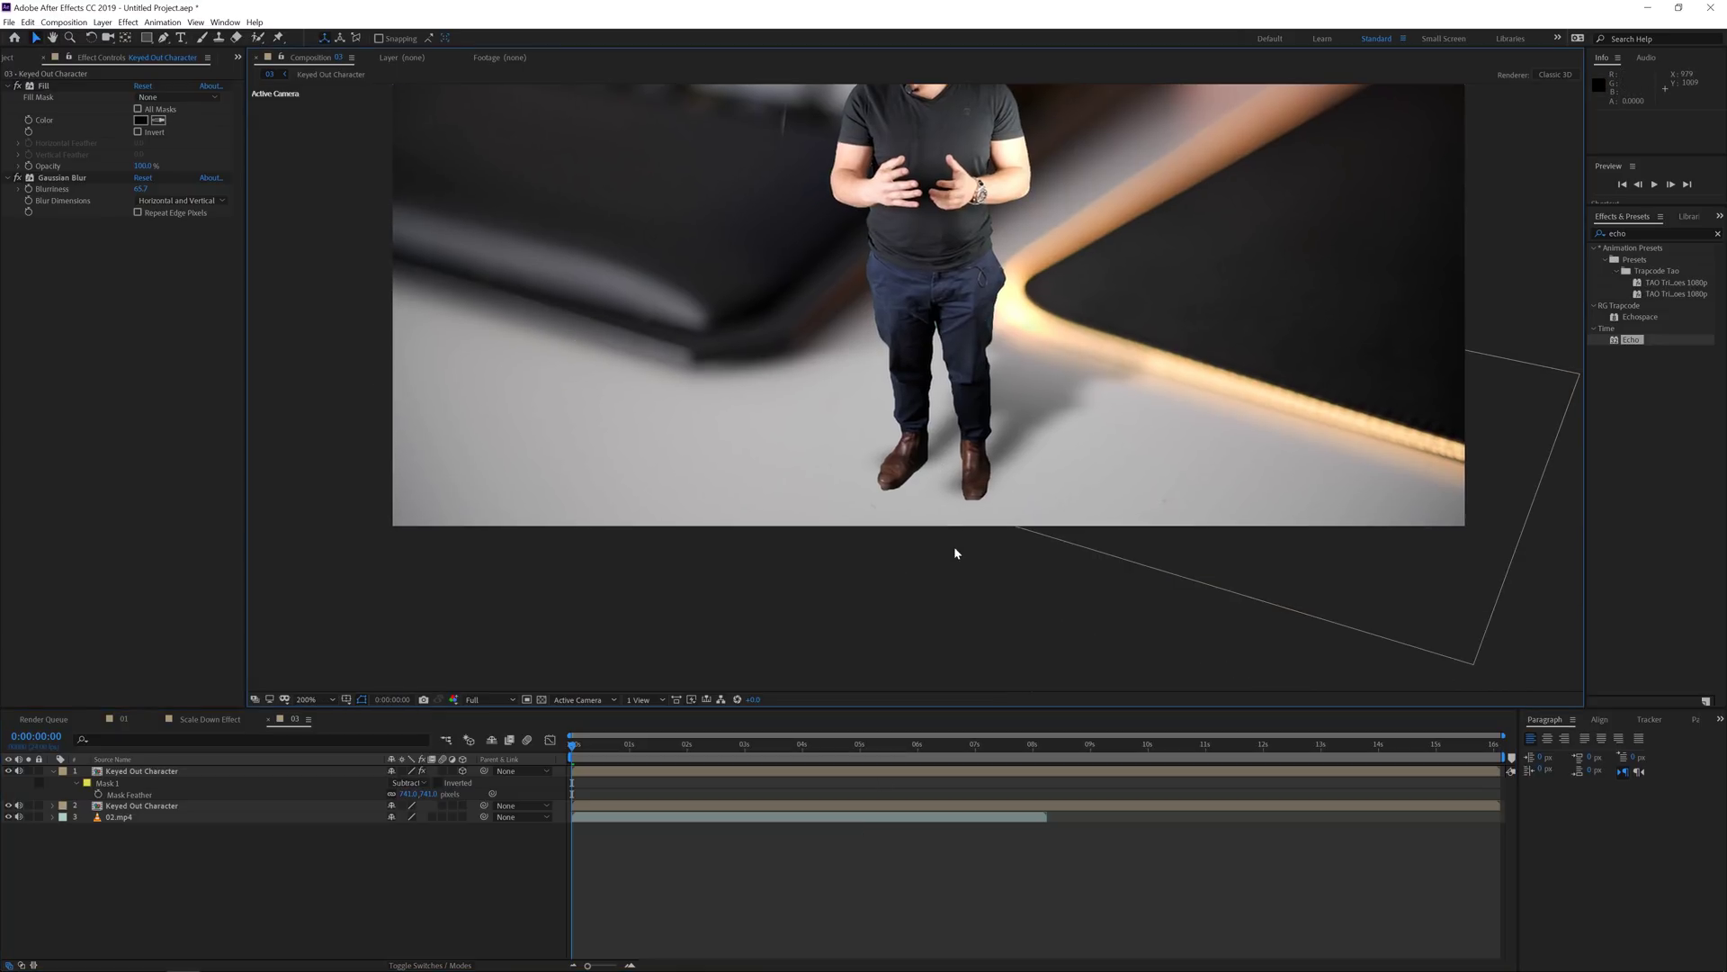
{"action": "scroll", "coordinate": [953, 547], "scroll_direction": "up", "scroll_amount": 4}
{"action": "key", "text": "h"}
{"action": "left_click_drag", "start_coordinate": [943, 524], "coordinate": [905, 313]}
{"action": "key", "text": "v"}
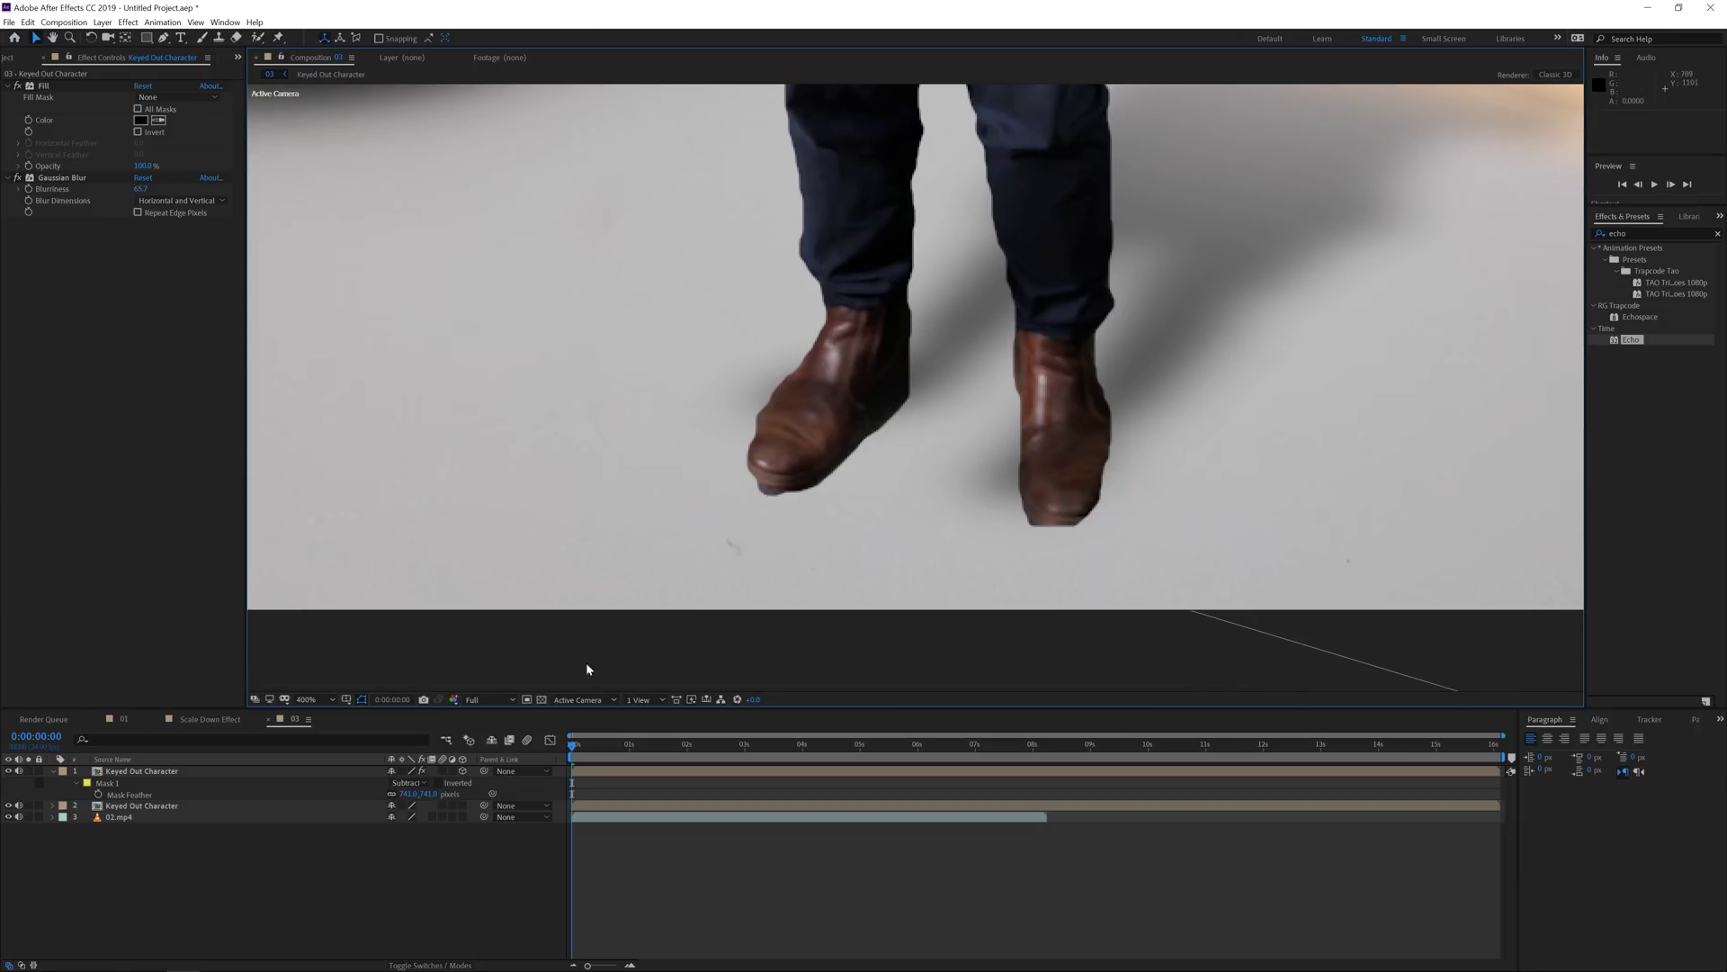
Create a new solid layer coloured from the character's dark trousers.
{"action": "right_click", "coordinate": [149, 876]}
{"action": "mouse_move", "coordinate": [209, 746]}
{"action": "left_click", "coordinate": [367, 781]}
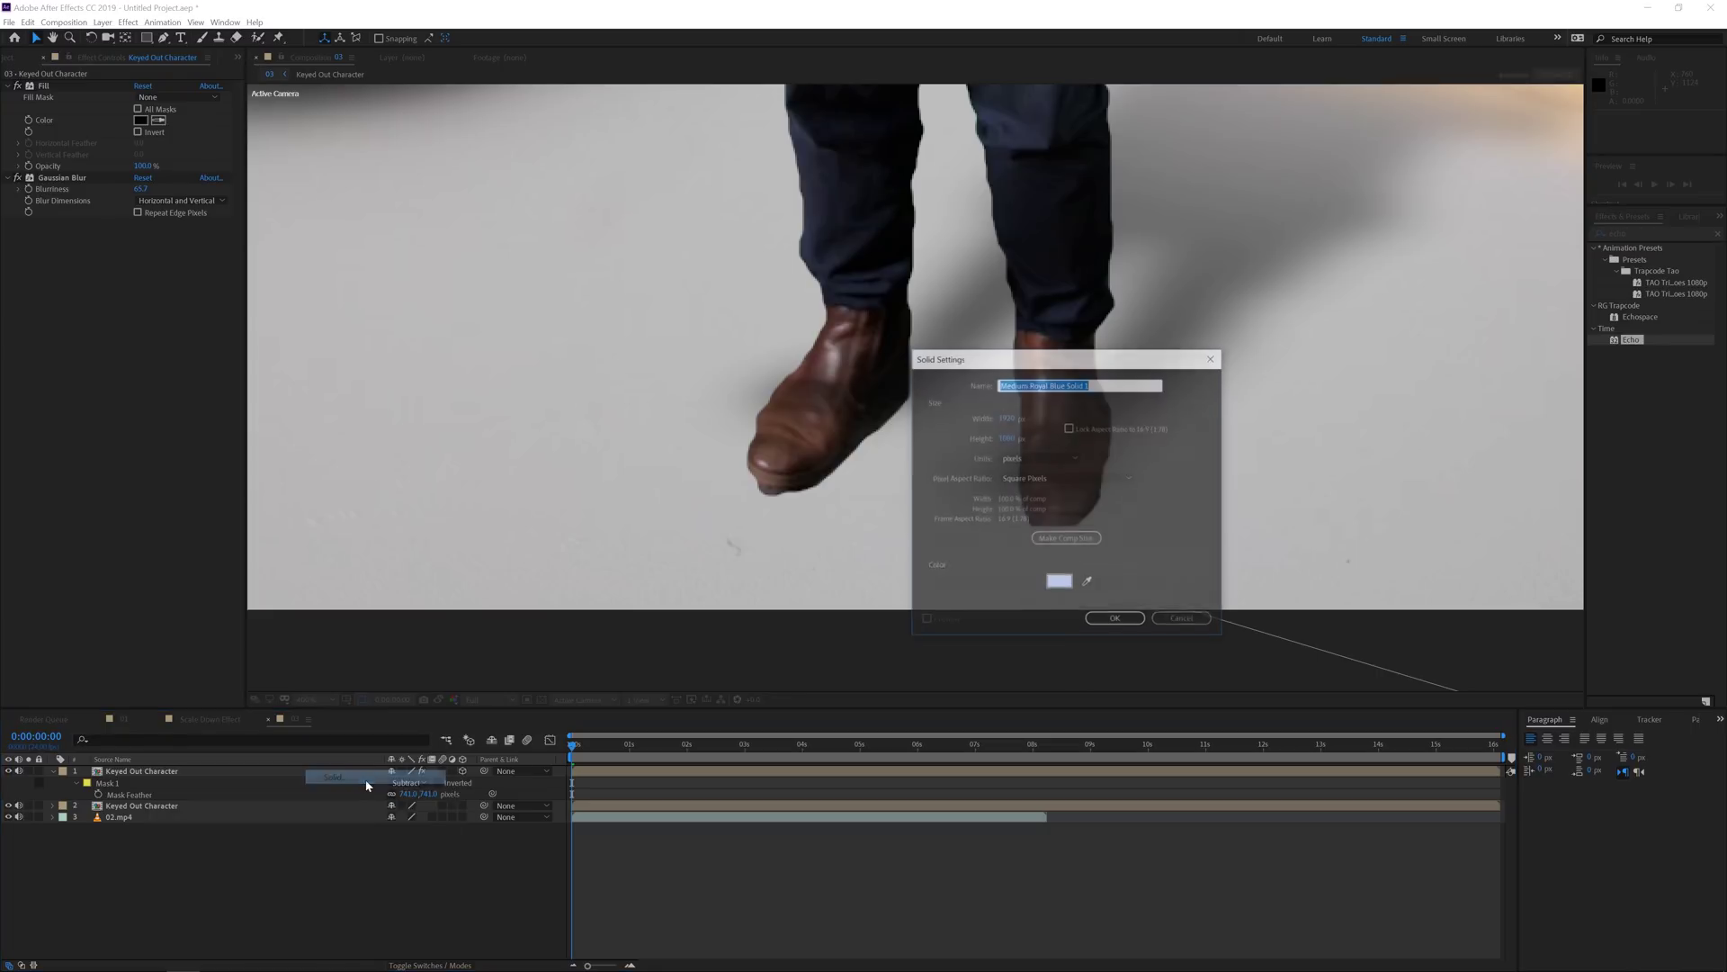
{"action": "left_click", "coordinate": [1088, 583]}
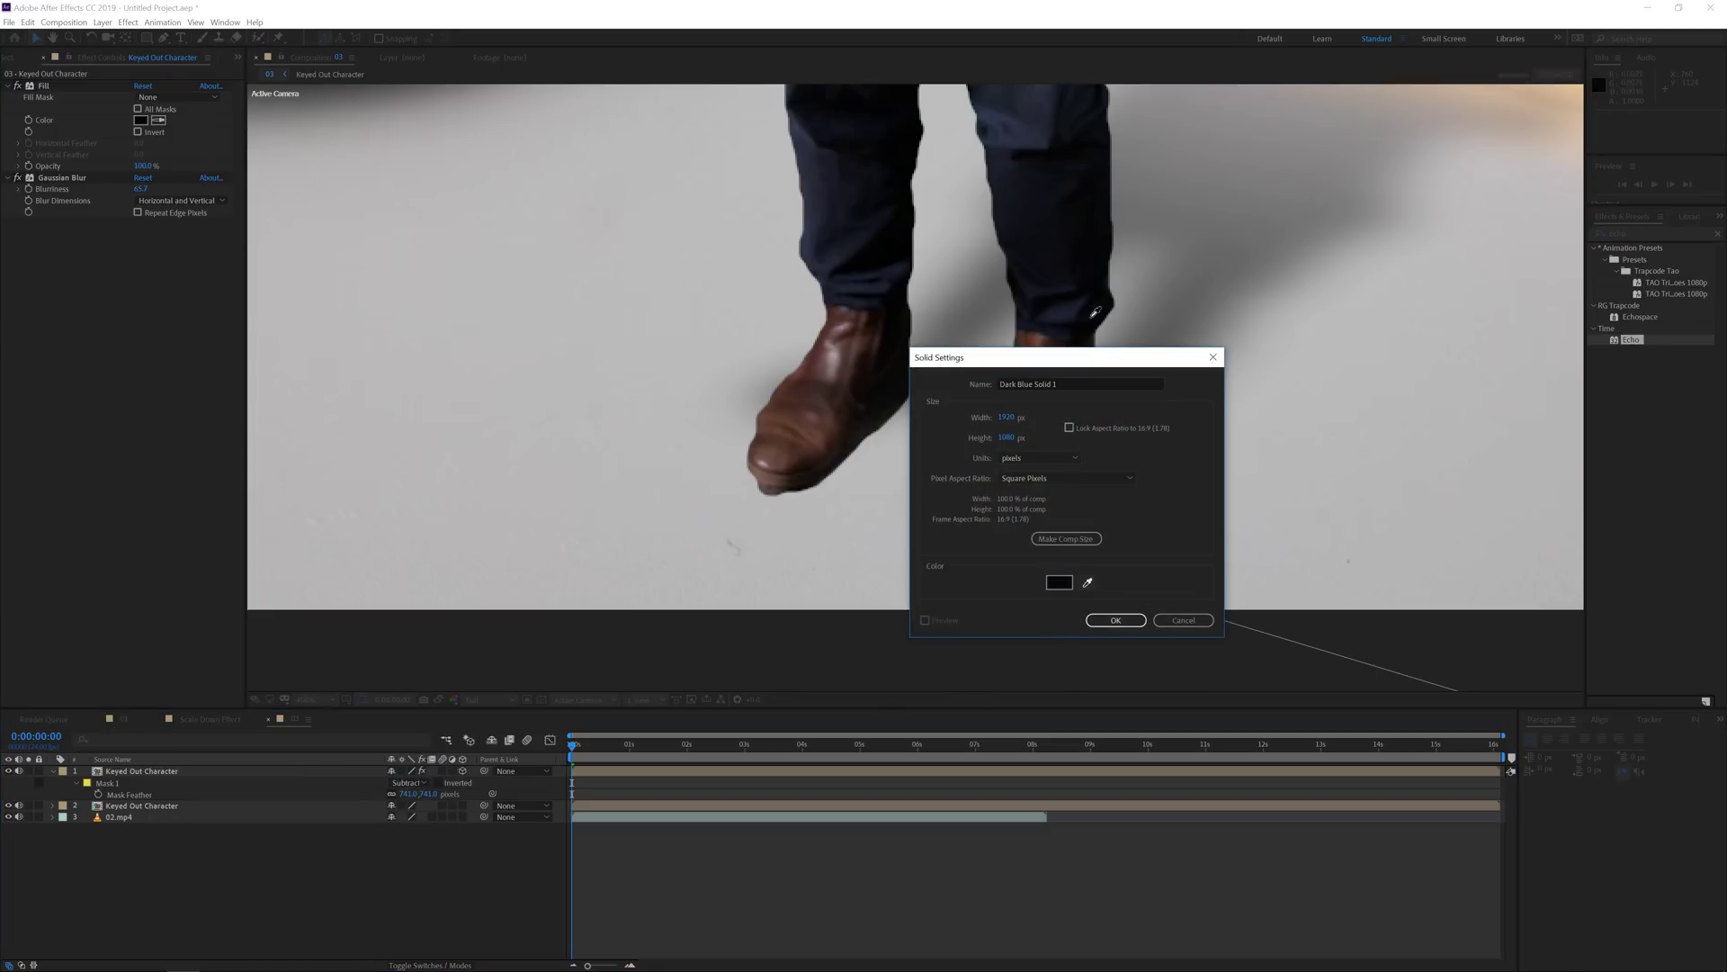
{"action": "left_click", "coordinate": [1052, 268]}
{"action": "left_click", "coordinate": [1115, 620]}
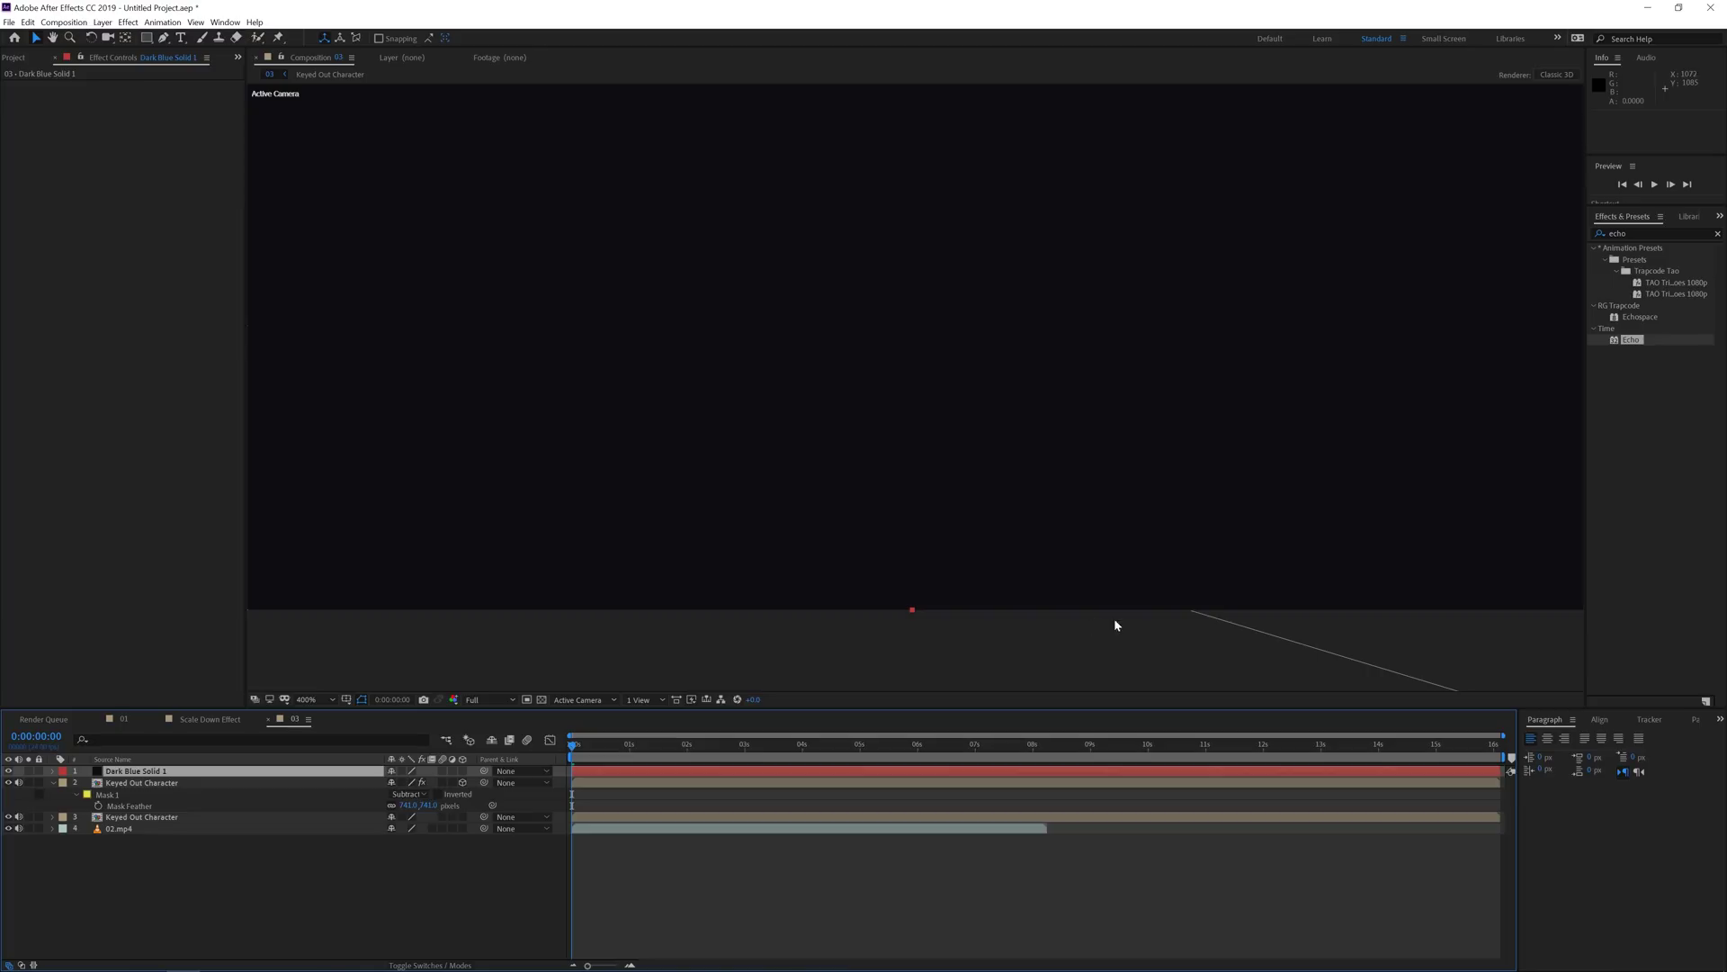
Hide the dark solid and draw pen masks around the left and right boots.
{"action": "left_click", "coordinate": [9, 772]}
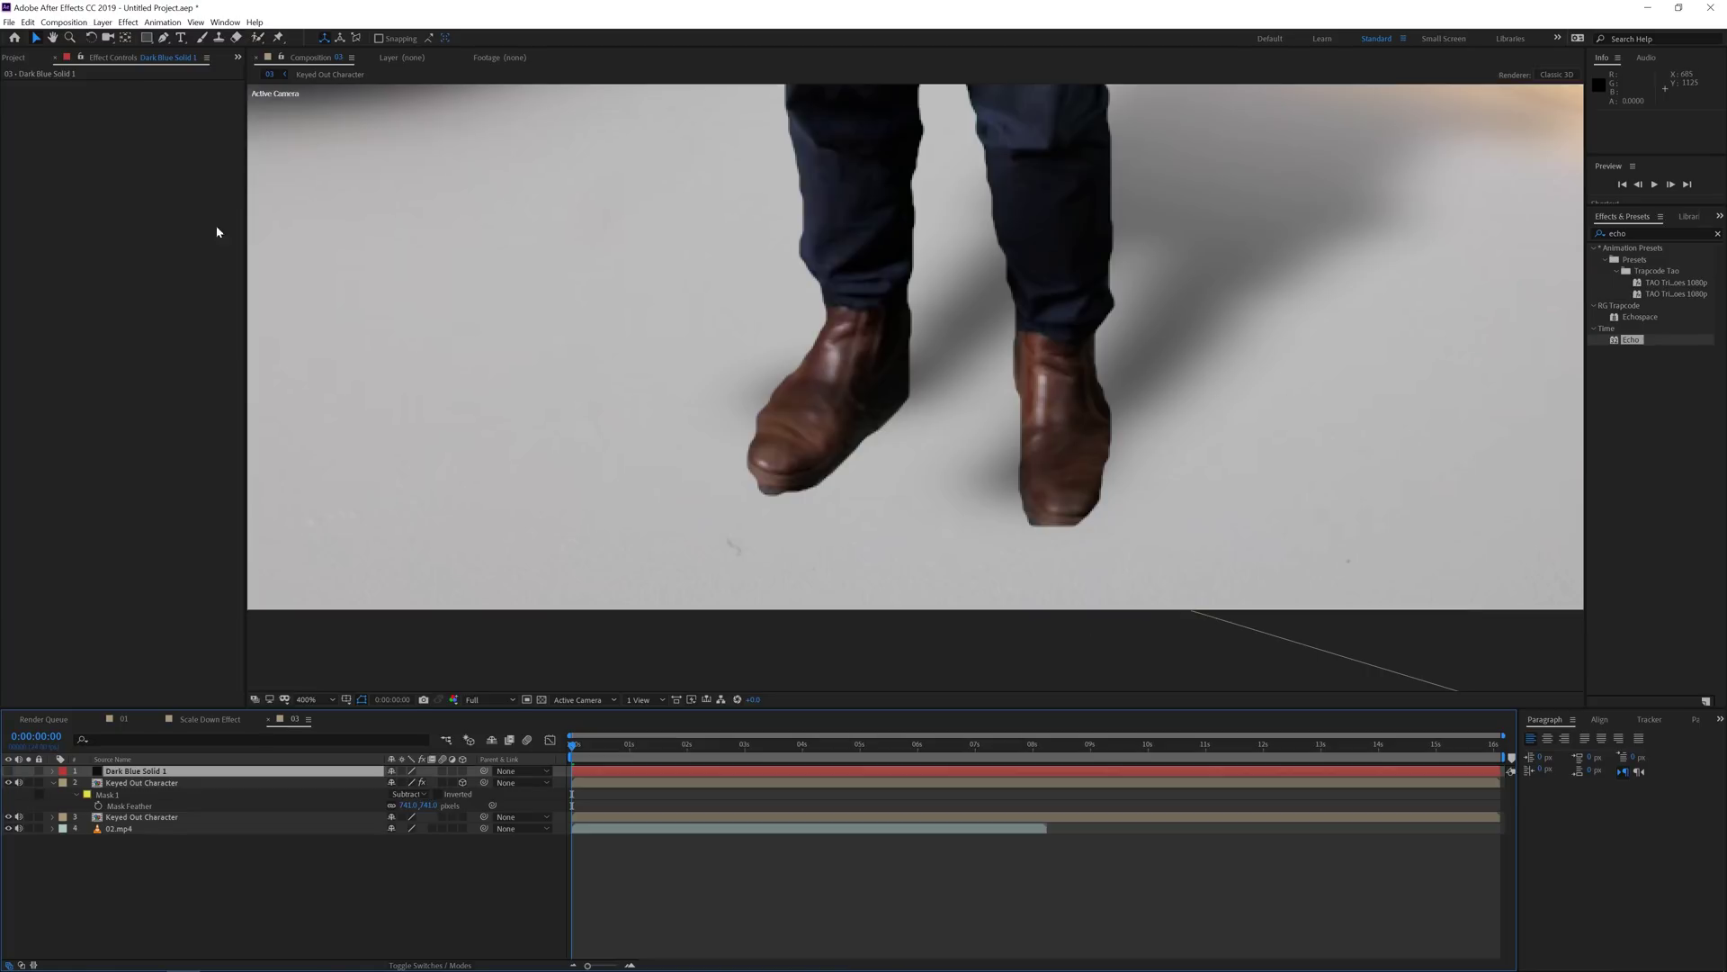
{"action": "left_click", "coordinate": [164, 38]}
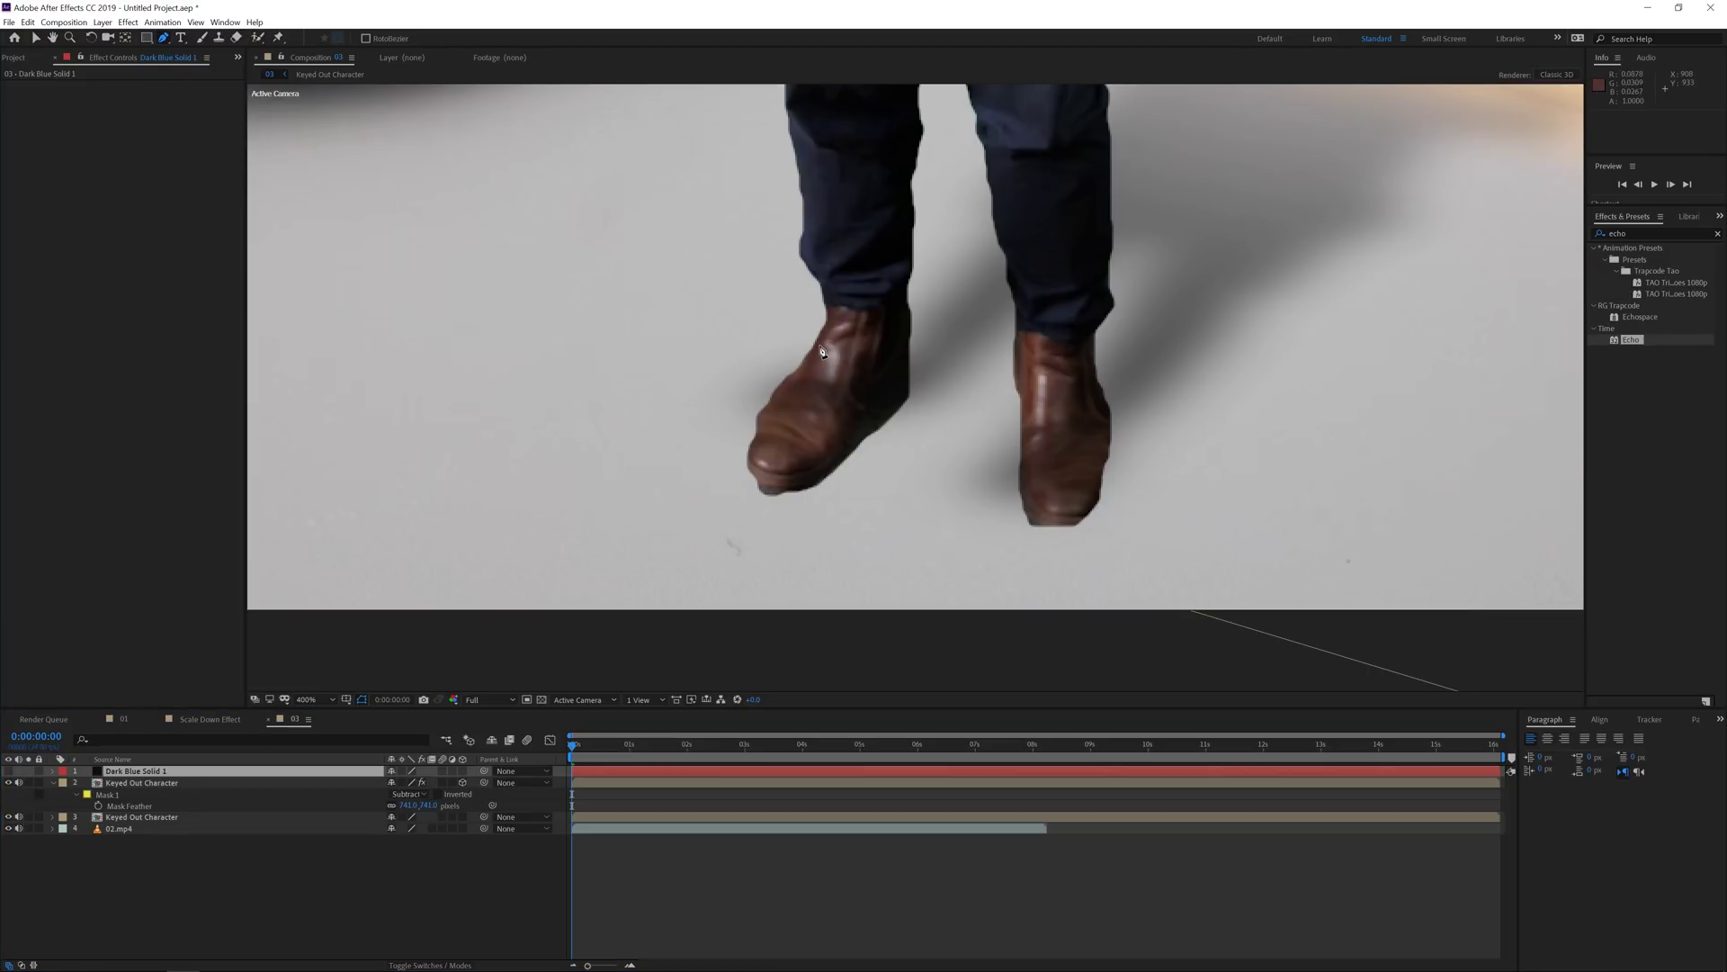
{"action": "left_click_drag", "start_coordinate": [819, 346], "coordinate": [751, 491]}
{"action": "left_click", "coordinate": [756, 405]}
{"action": "key", "text": "space"}
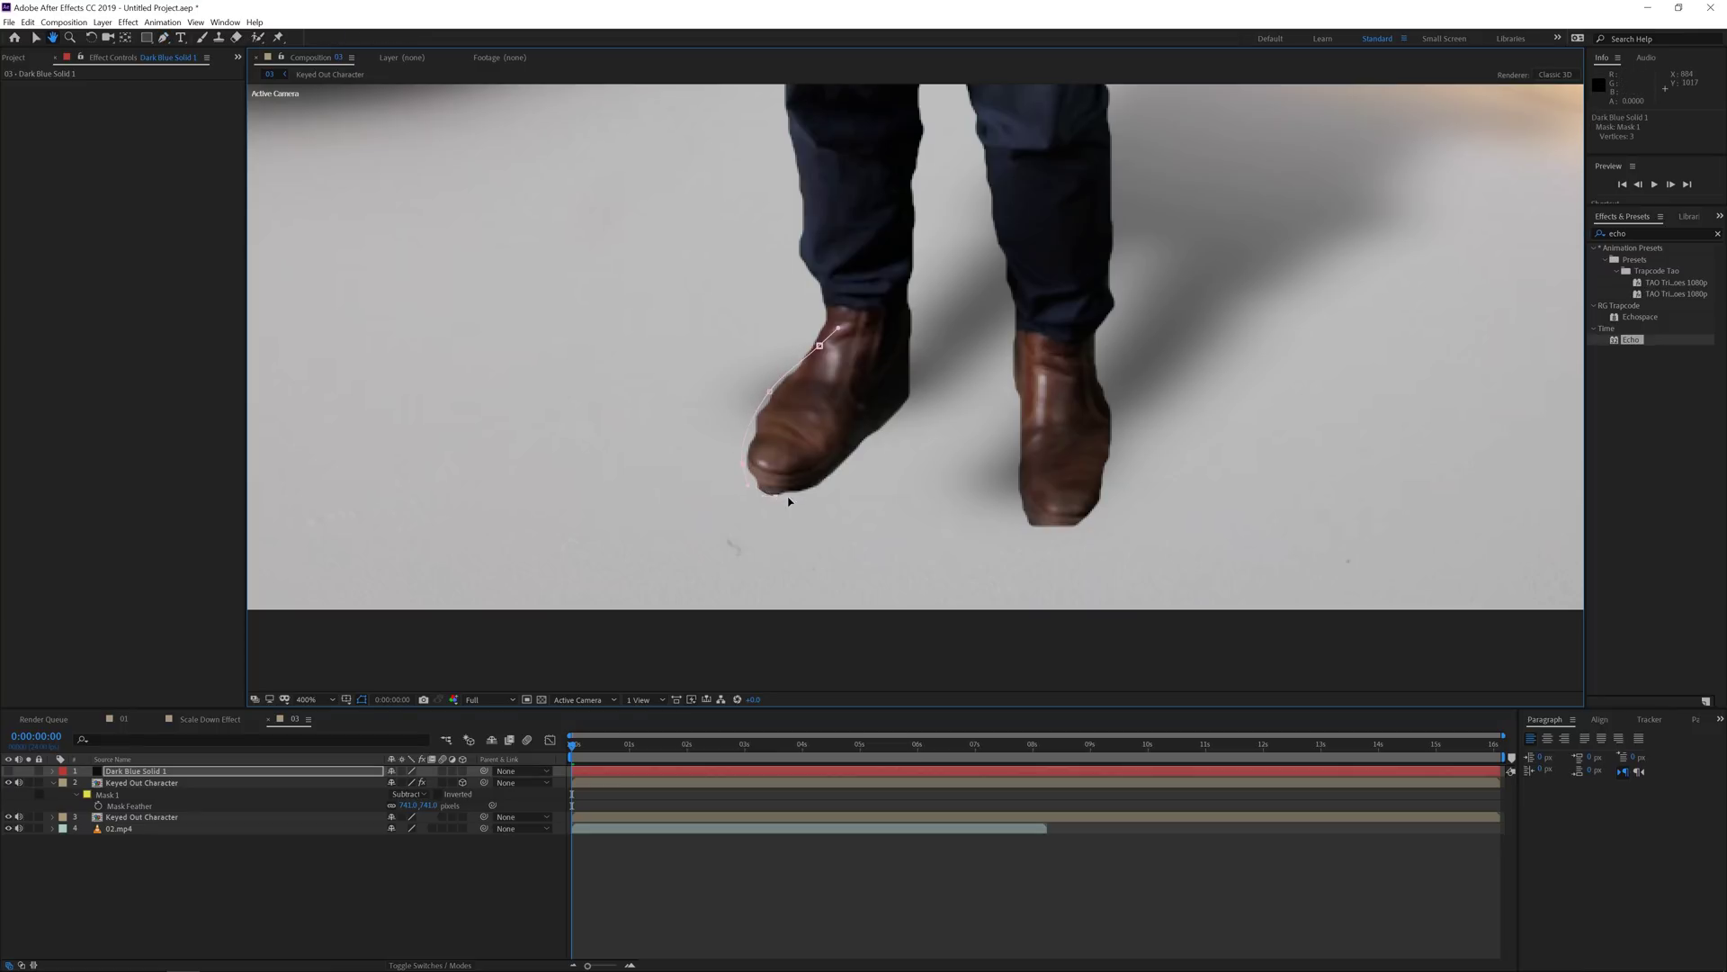
{"action": "left_click", "coordinate": [828, 491]}
{"action": "left_click", "coordinate": [913, 335]}
{"action": "left_click", "coordinate": [819, 344]}
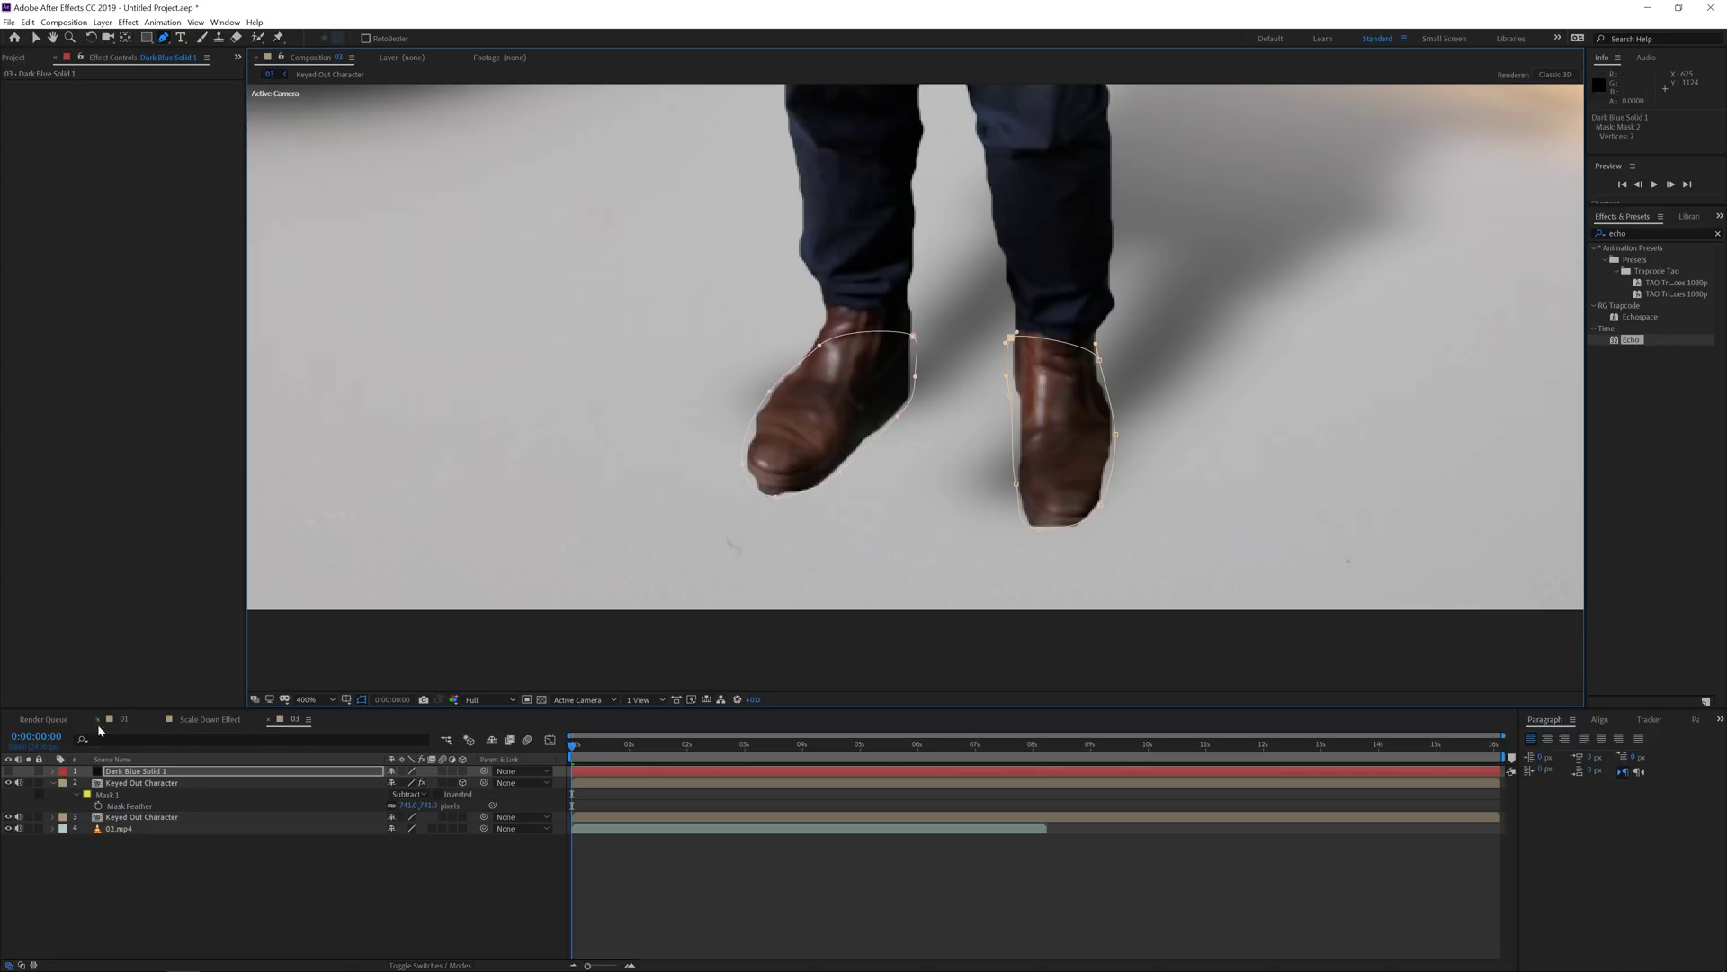
Show the dark solid again and feather Mask 1 to 18 pixels.
{"action": "left_click", "coordinate": [9, 772]}
{"action": "left_click", "coordinate": [9, 772]}
{"action": "key", "text": "f"}
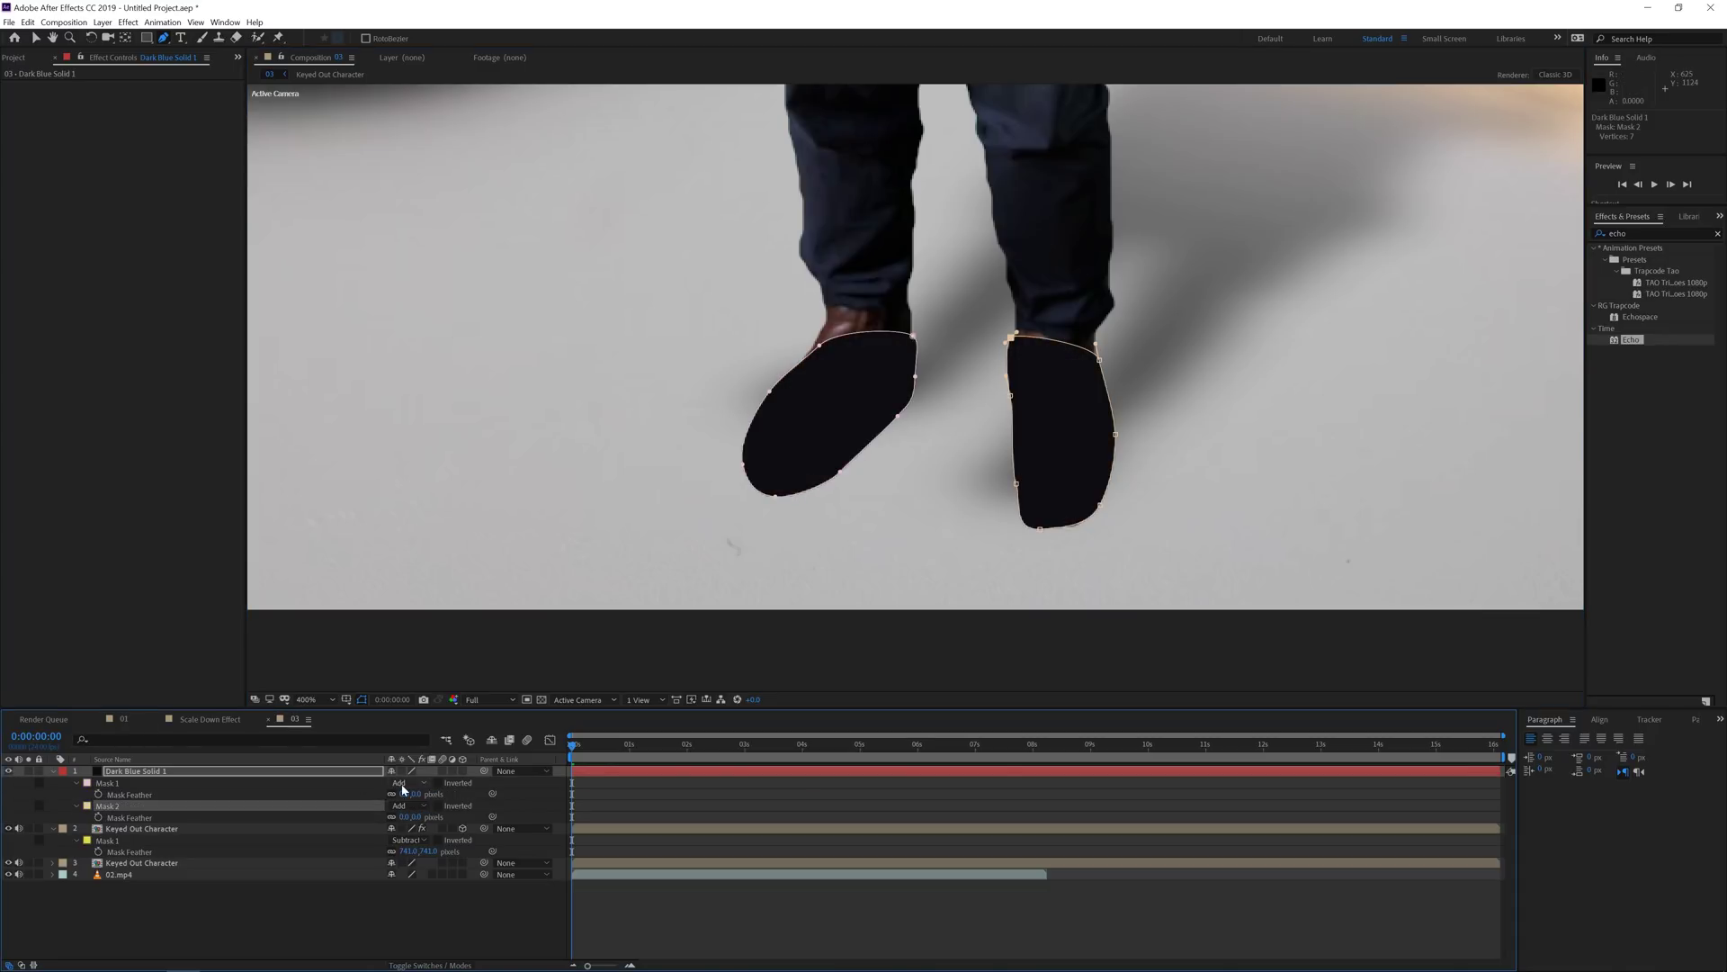
{"action": "left_click_drag", "start_coordinate": [416, 794], "coordinate": [446, 817]}
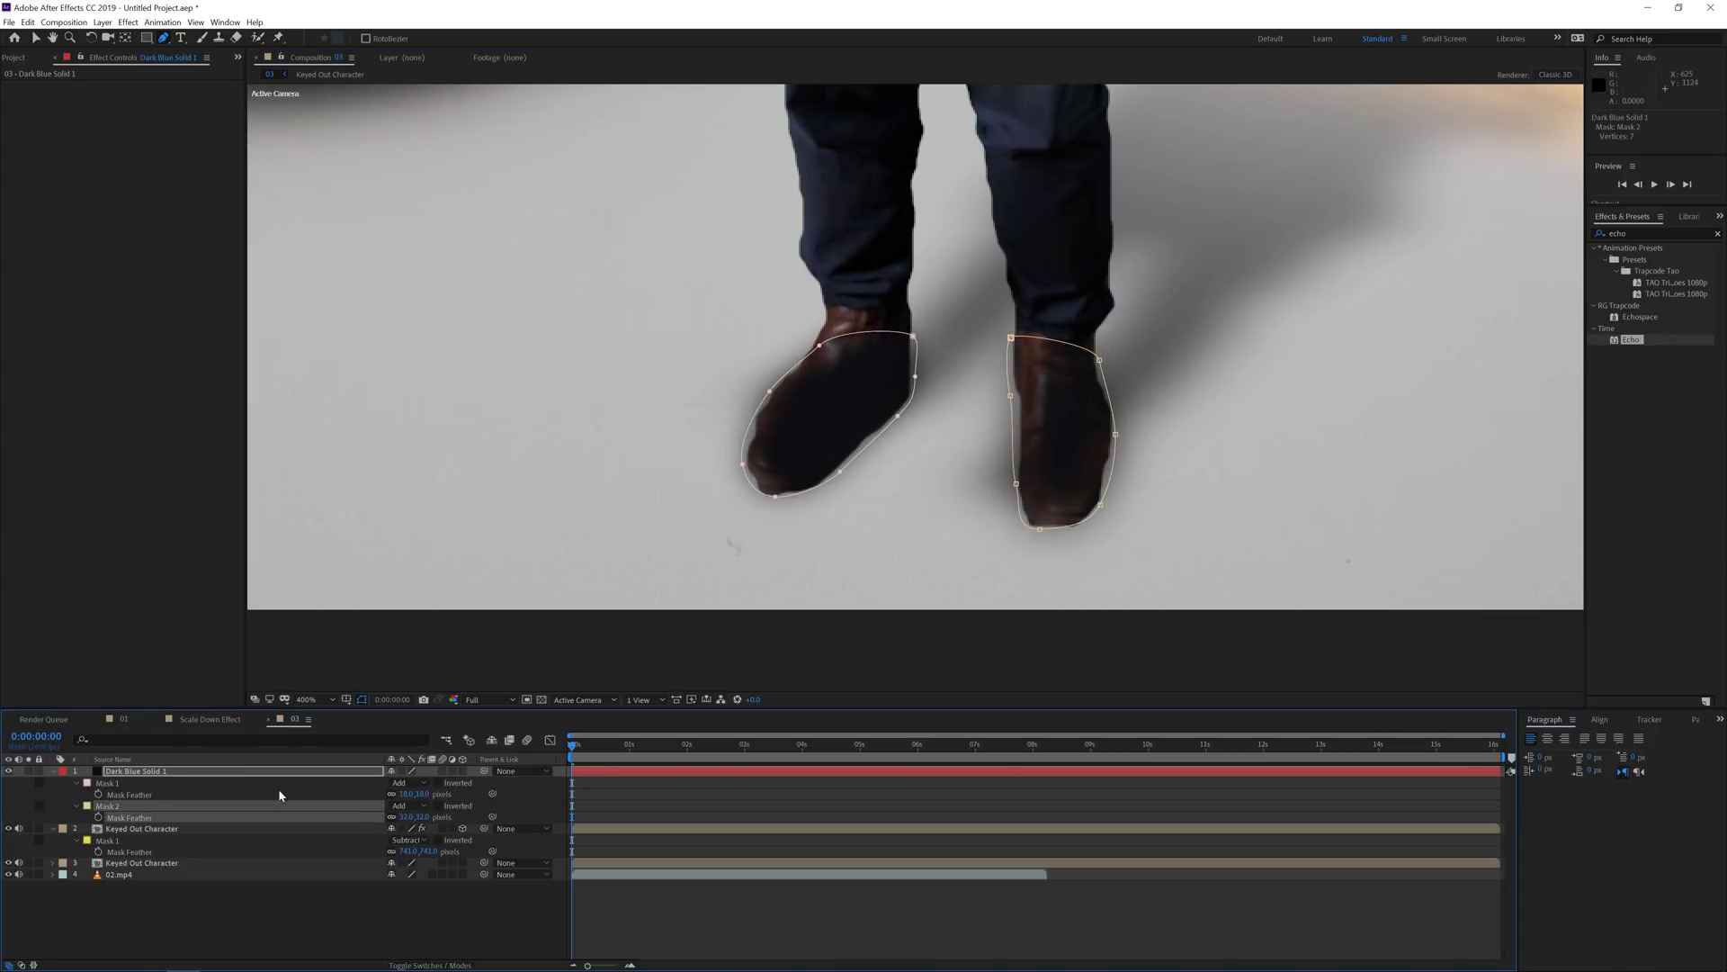
Move the dark solid below the keyed character and put the masked character copy second.
{"action": "left_click_drag", "start_coordinate": [260, 776], "coordinate": [214, 864]}
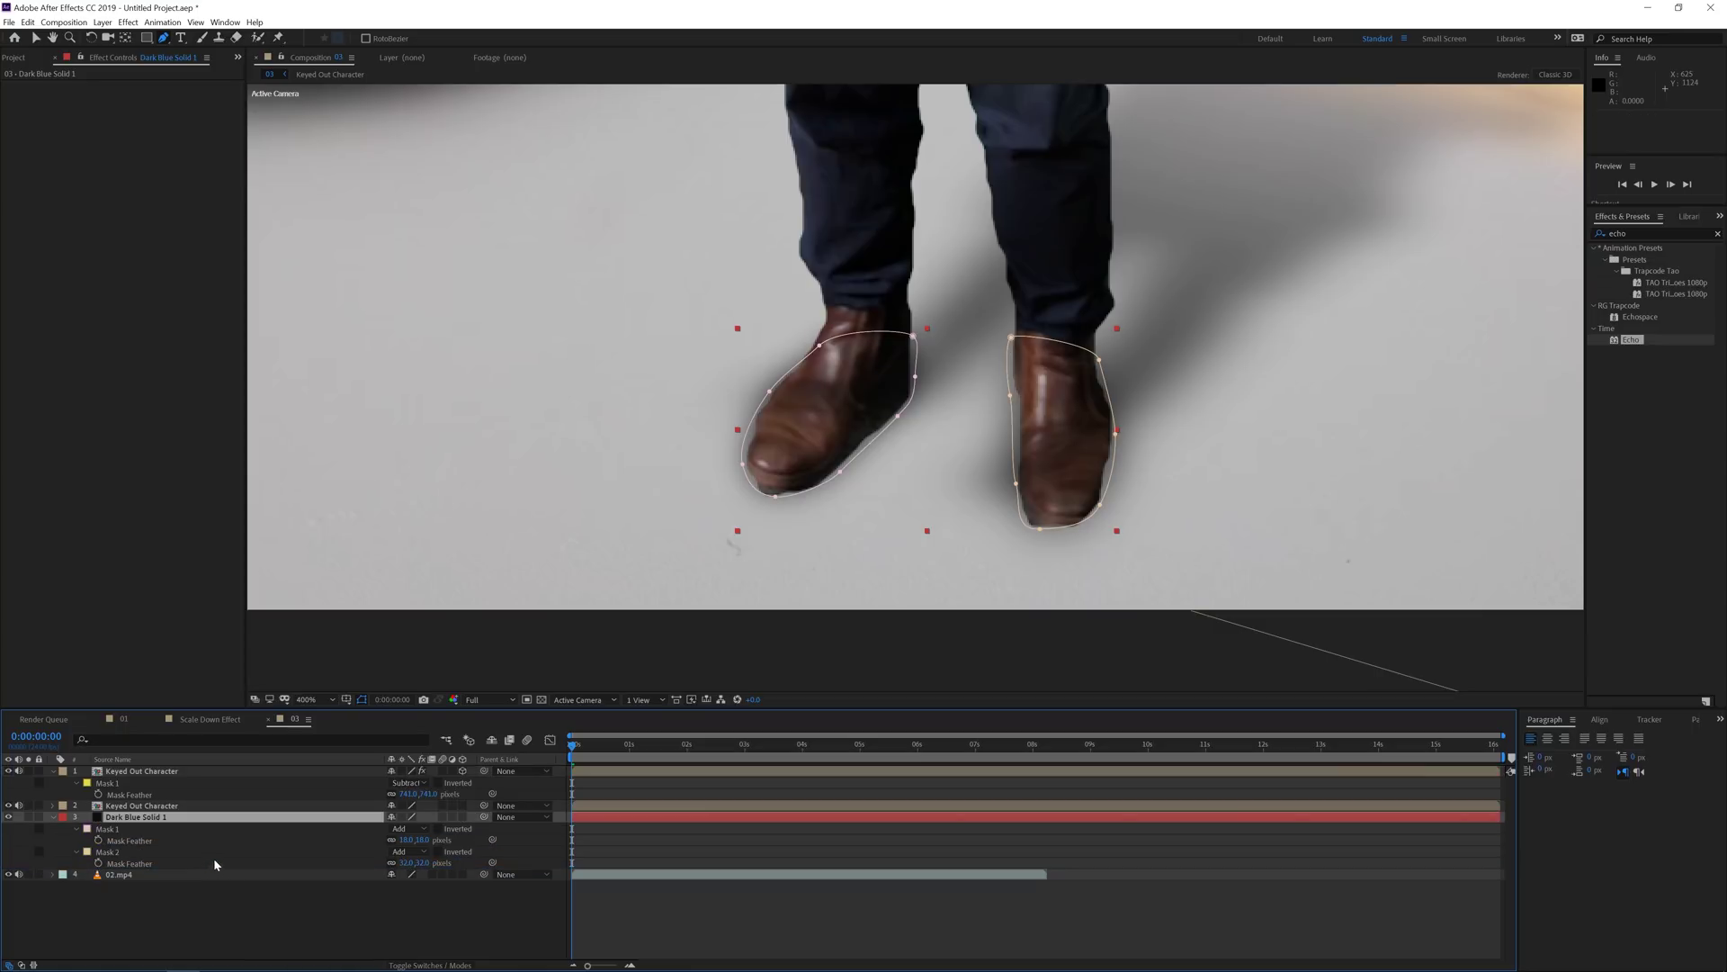
{"action": "left_click", "coordinate": [149, 807]}
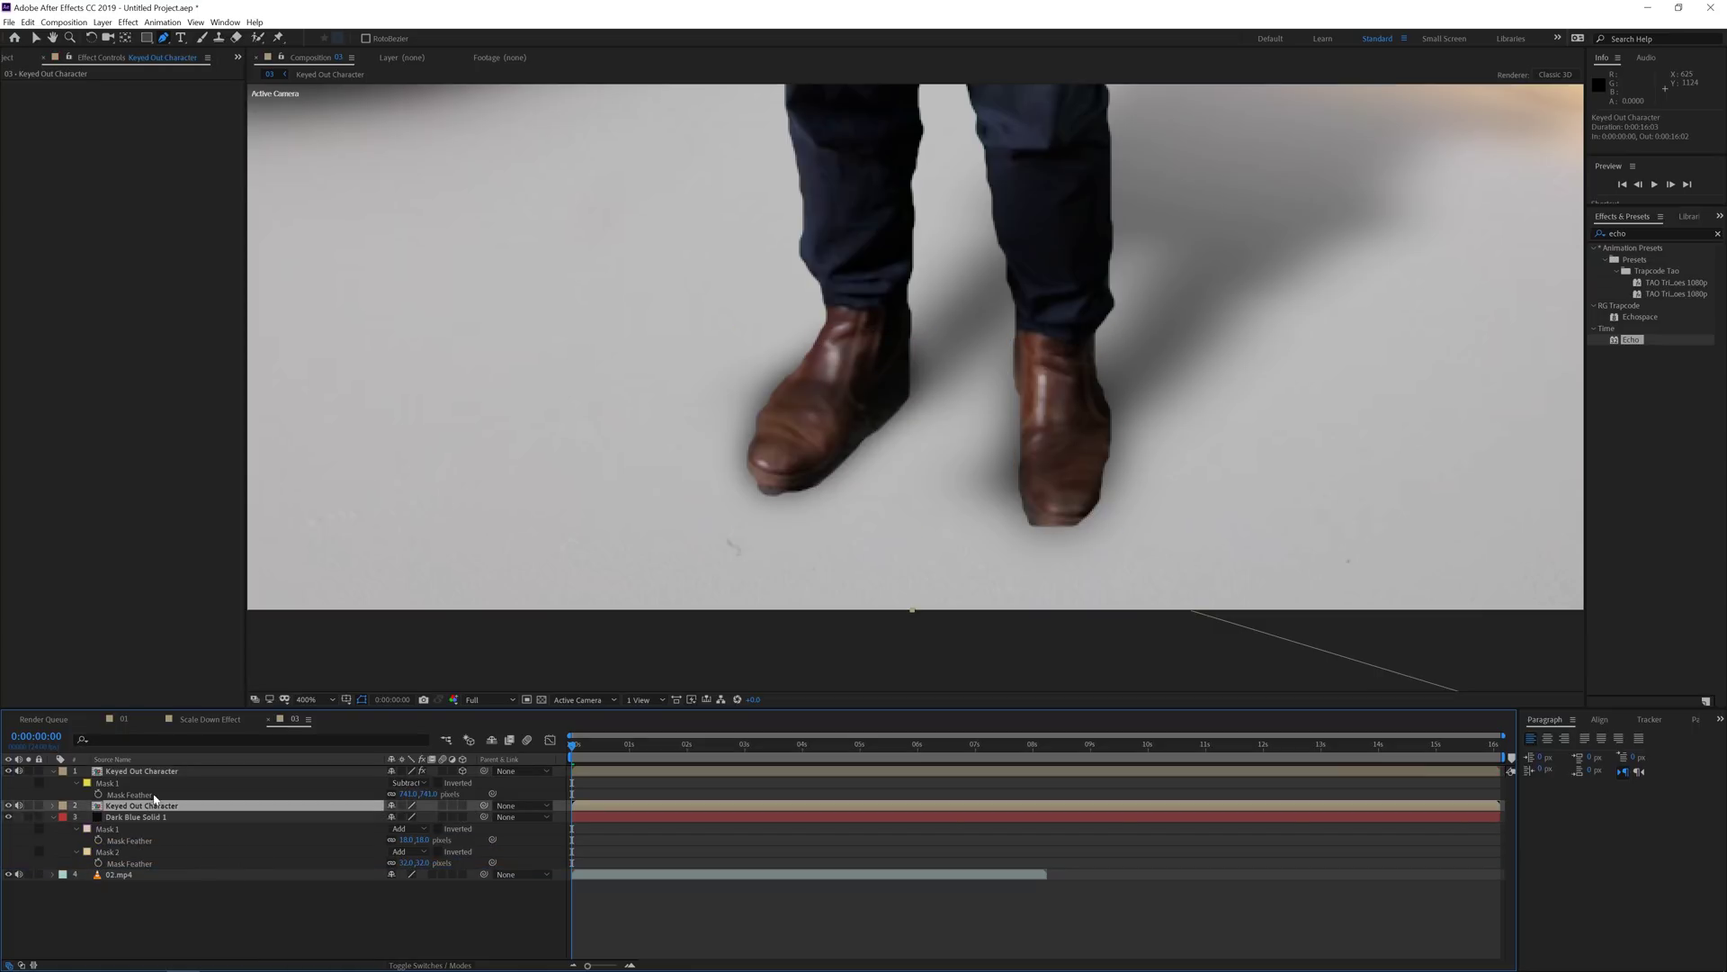
{"action": "left_click_drag", "start_coordinate": [160, 774], "coordinate": [166, 814]}
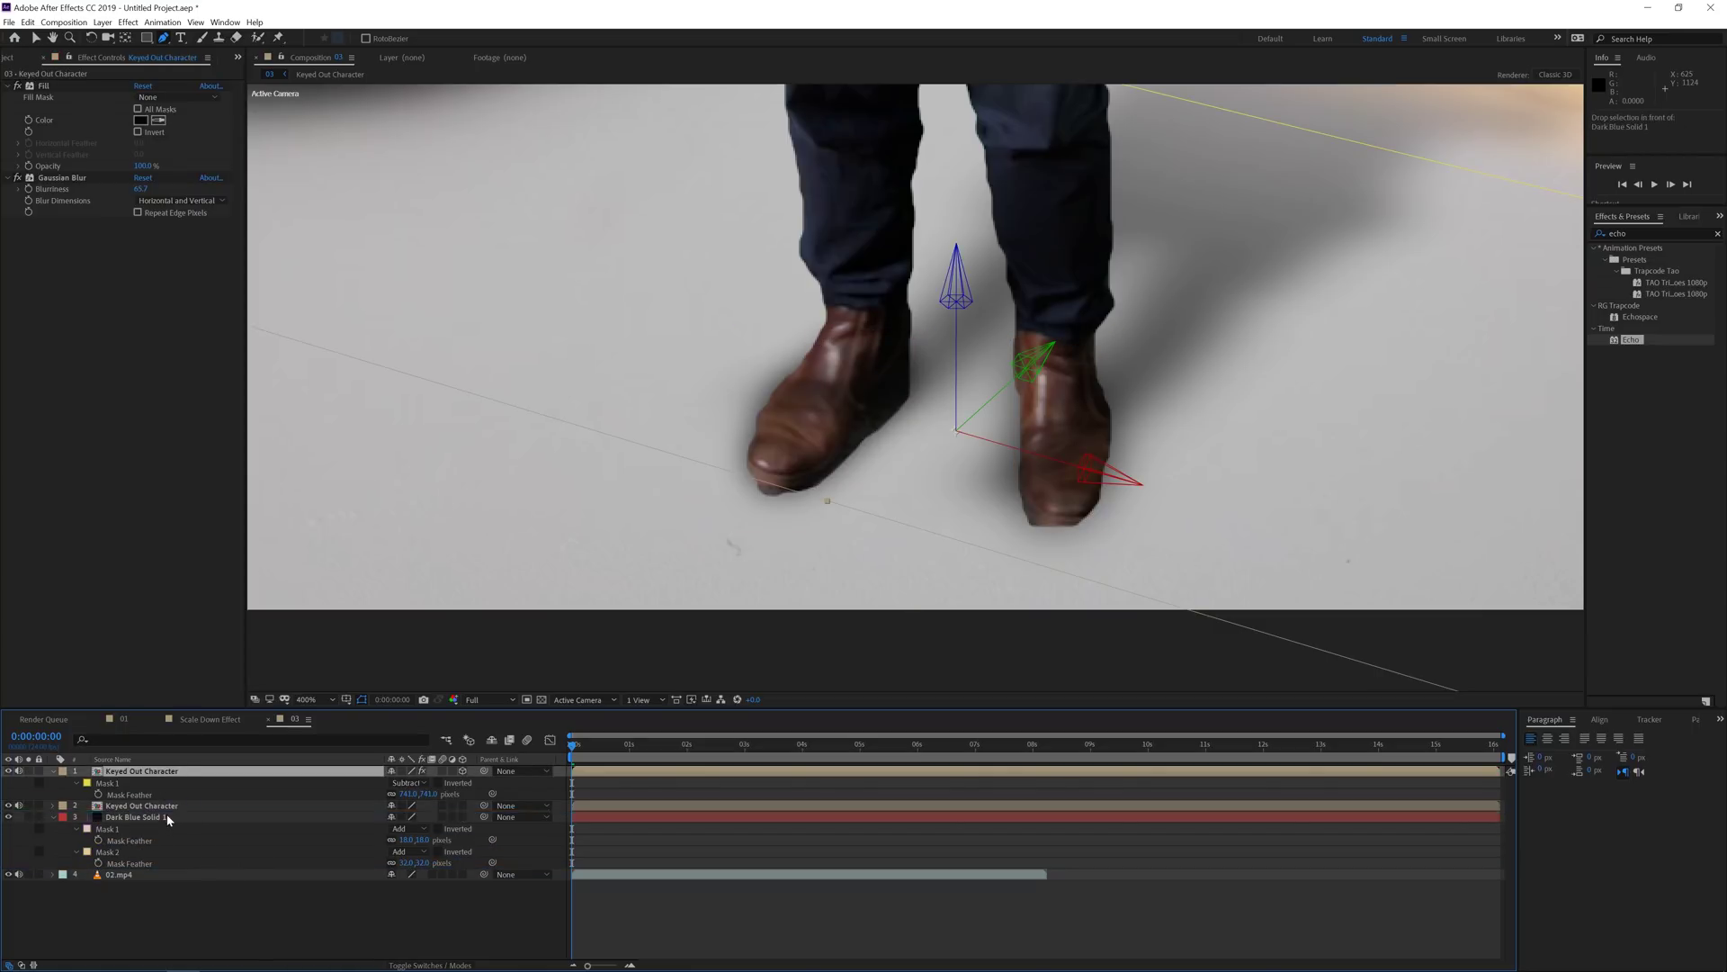
Reduce the solid's Mask 1 expansion to 4 px and Mask 2 to 7 px.
{"action": "left_click", "coordinate": [156, 818]}
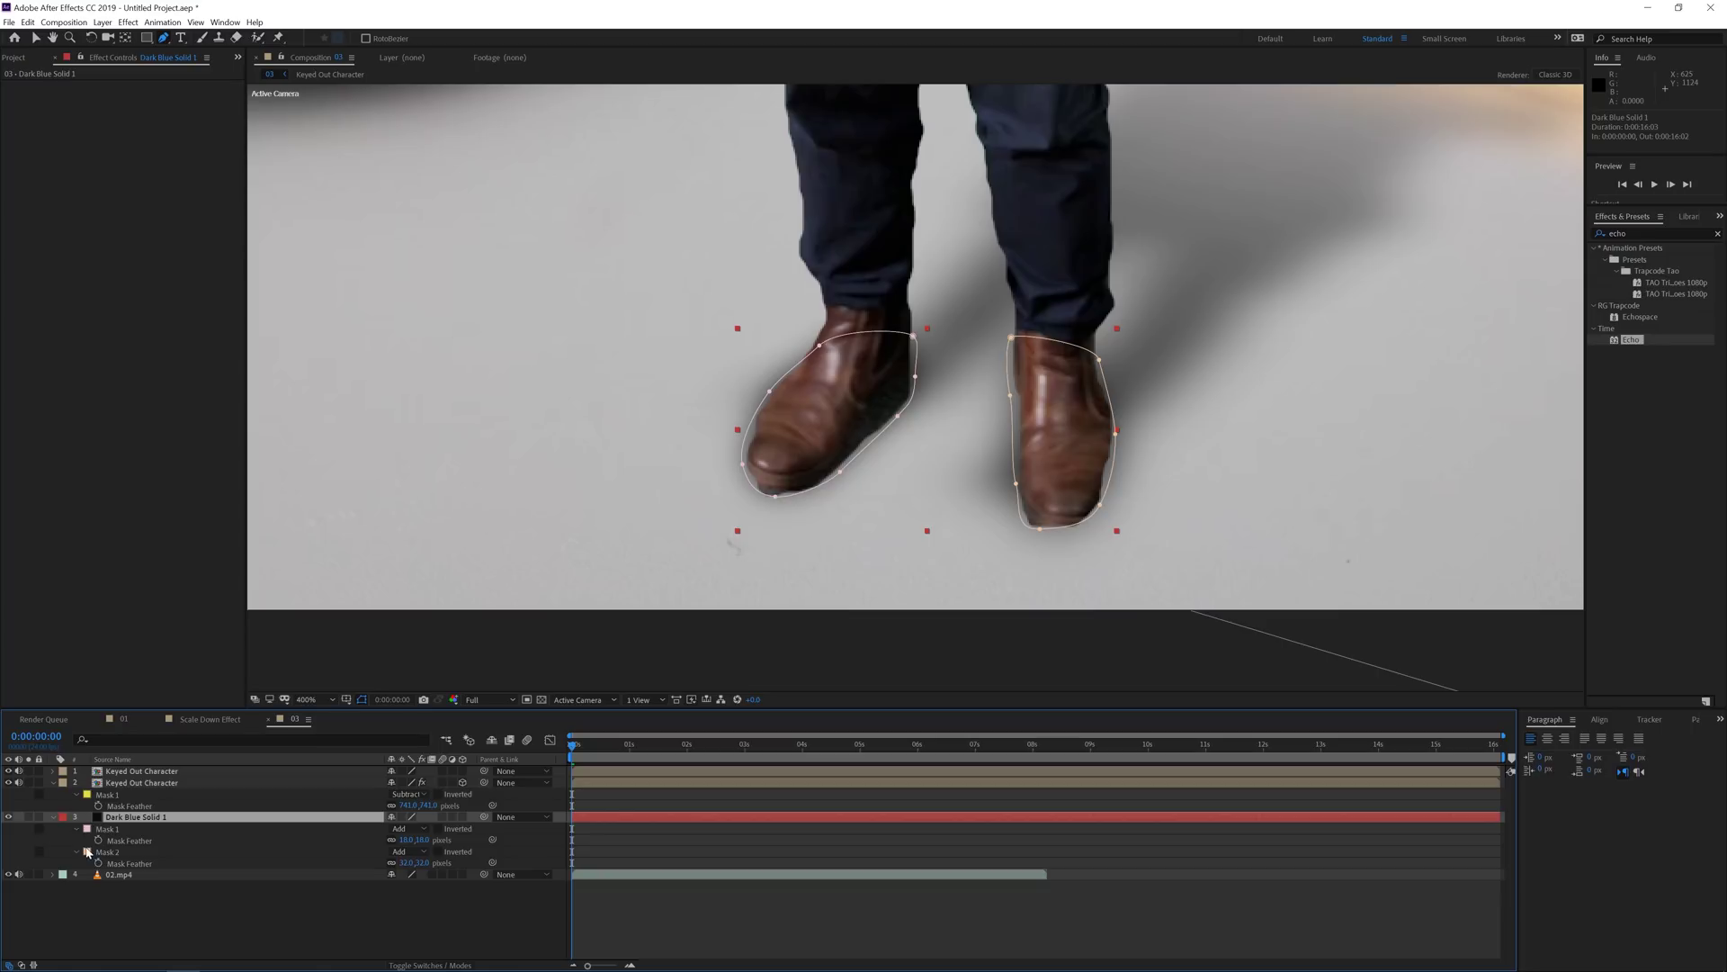
{"action": "key", "text": "m"}
{"action": "key", "text": "m"}
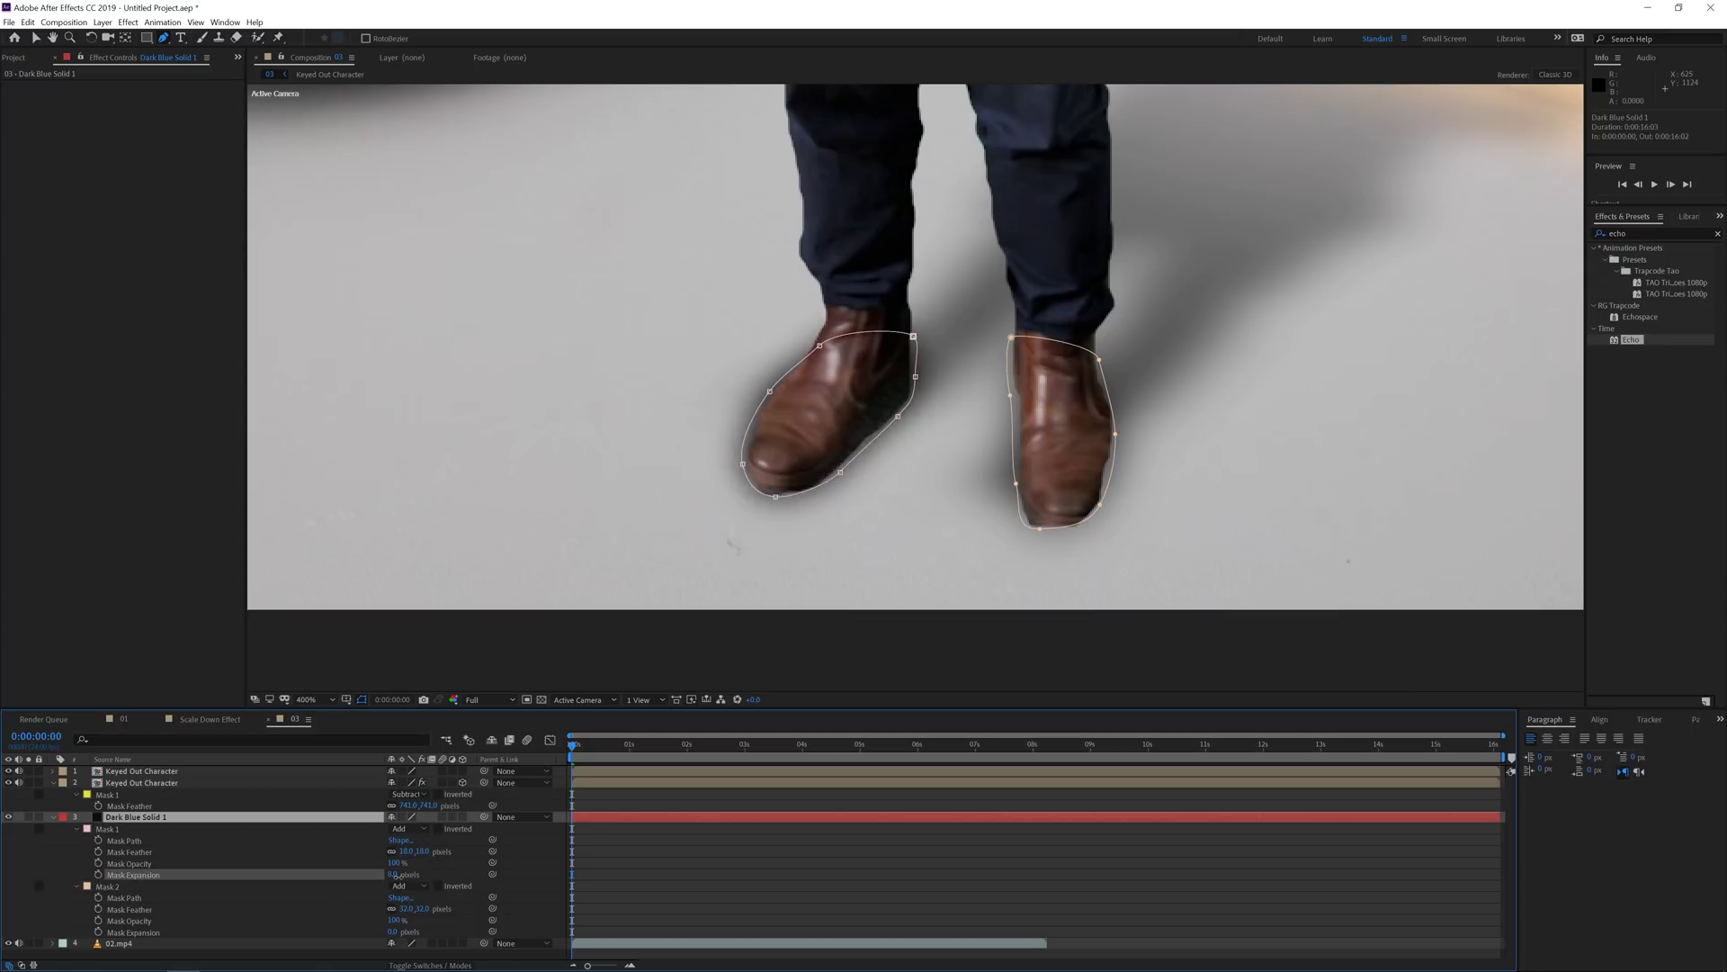
{"action": "left_click", "coordinate": [392, 876]}
{"action": "left_click_drag", "start_coordinate": [392, 876], "coordinate": [387, 932]}
{"action": "left_click", "coordinate": [863, 683]}
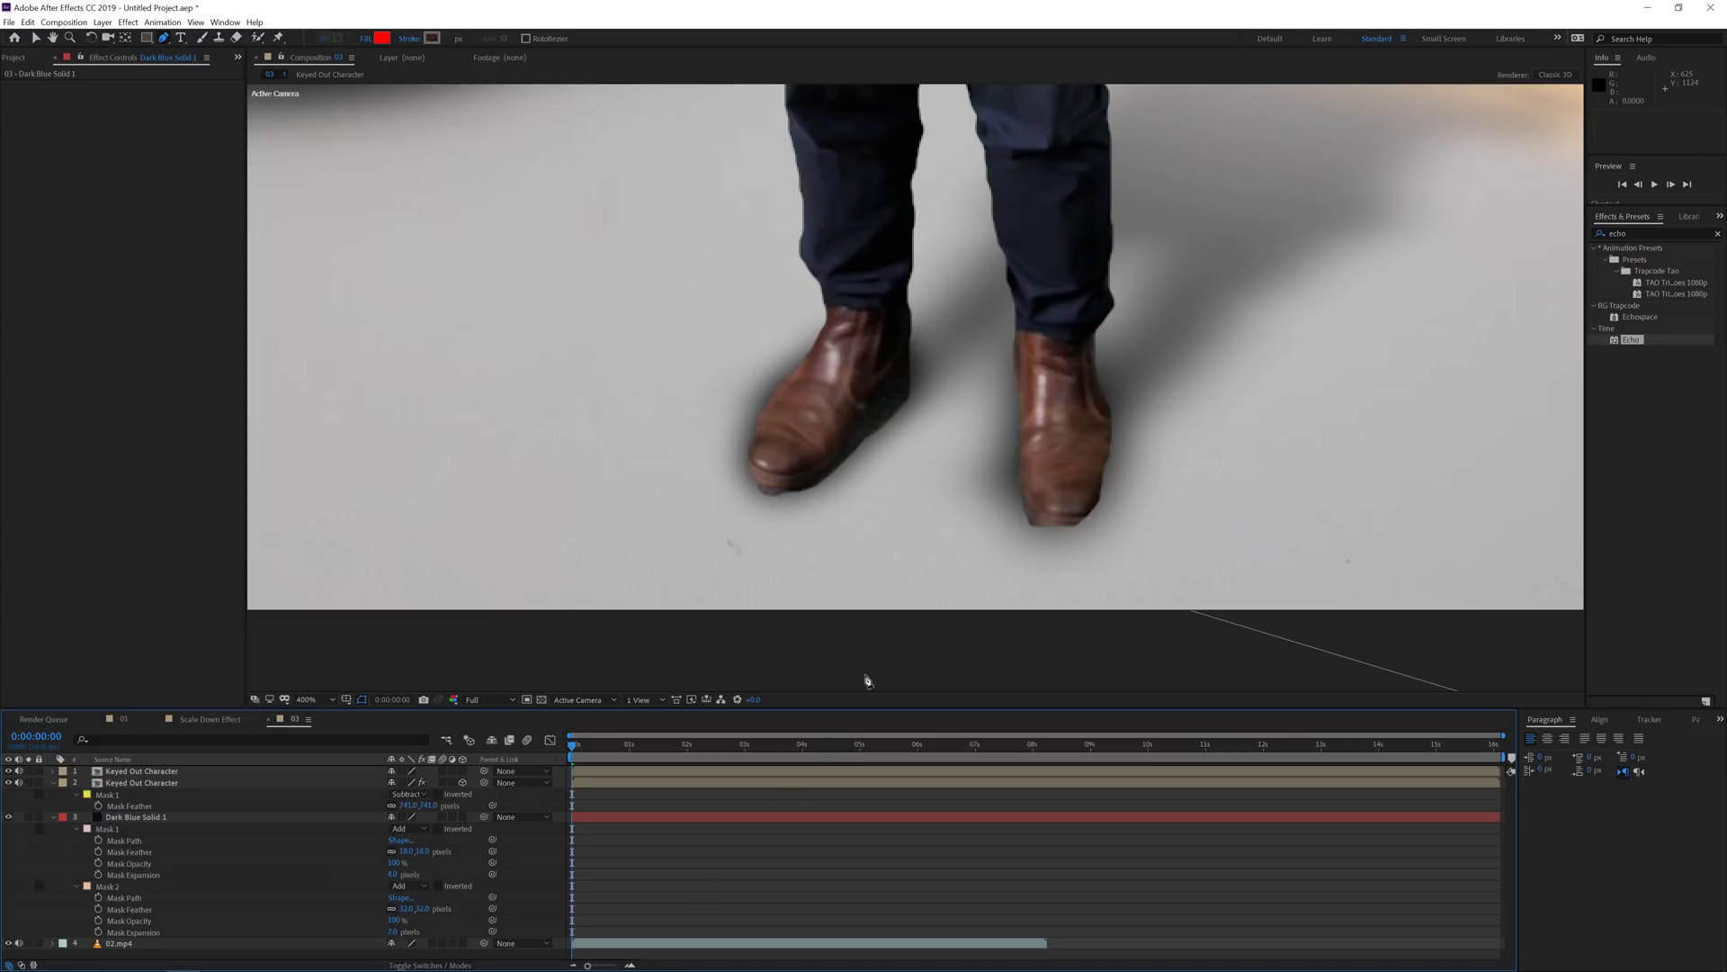
{"action": "key", "text": "comma"}
{"action": "key", "text": "comma"}
{"action": "key", "text": "comma"}
{"action": "key", "text": "comma"}
Zoom the composition view out to fit the whole character.
{"action": "key", "text": "period"}
{"action": "key", "text": "period"}
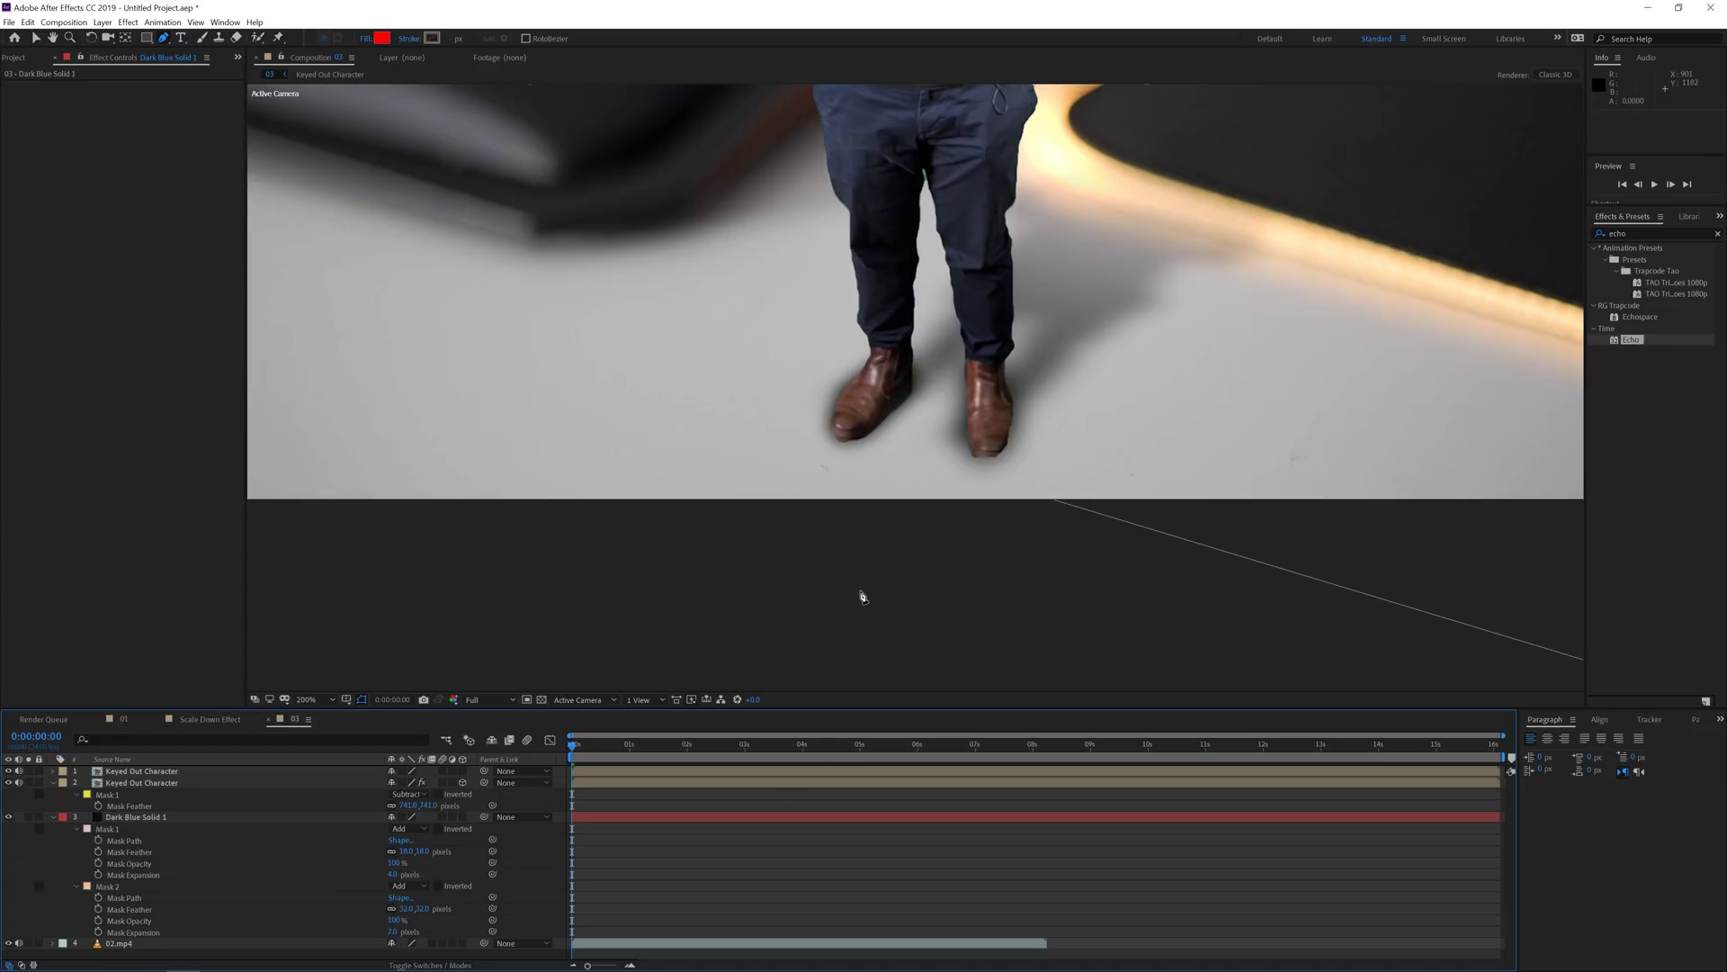
{"action": "left_click", "coordinate": [316, 711]}
{"action": "key", "text": "shift+slash"}
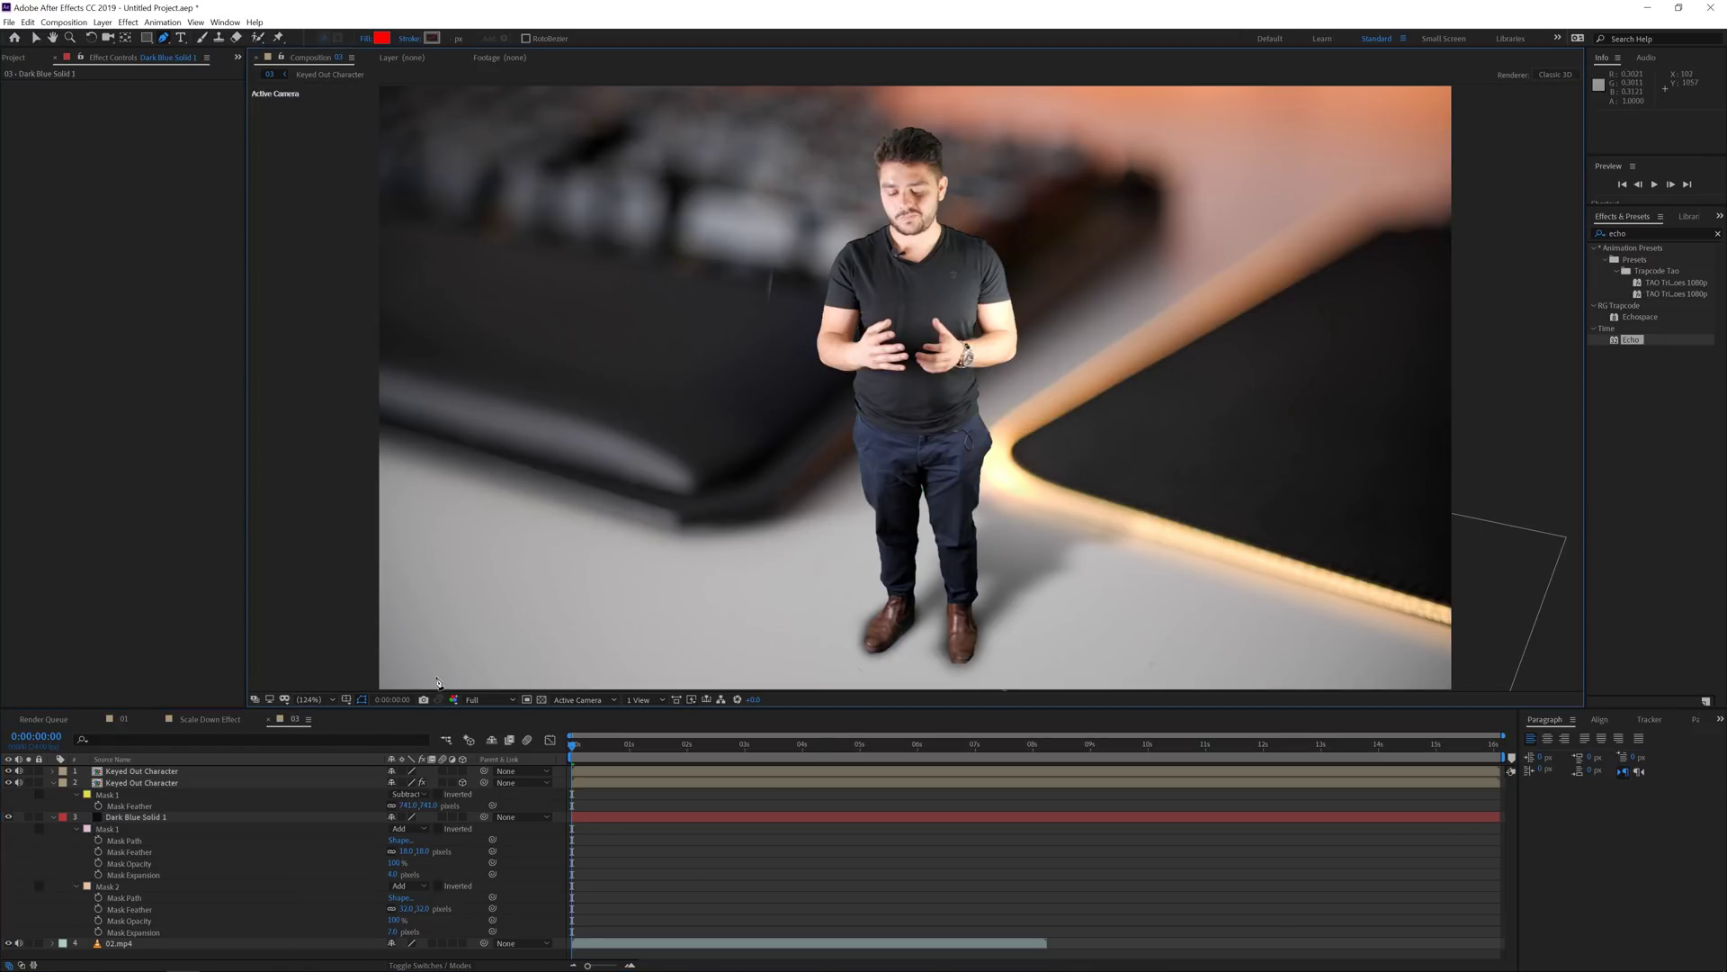
{"action": "key", "text": "v"}
{"action": "left_click", "coordinate": [903, 833]}
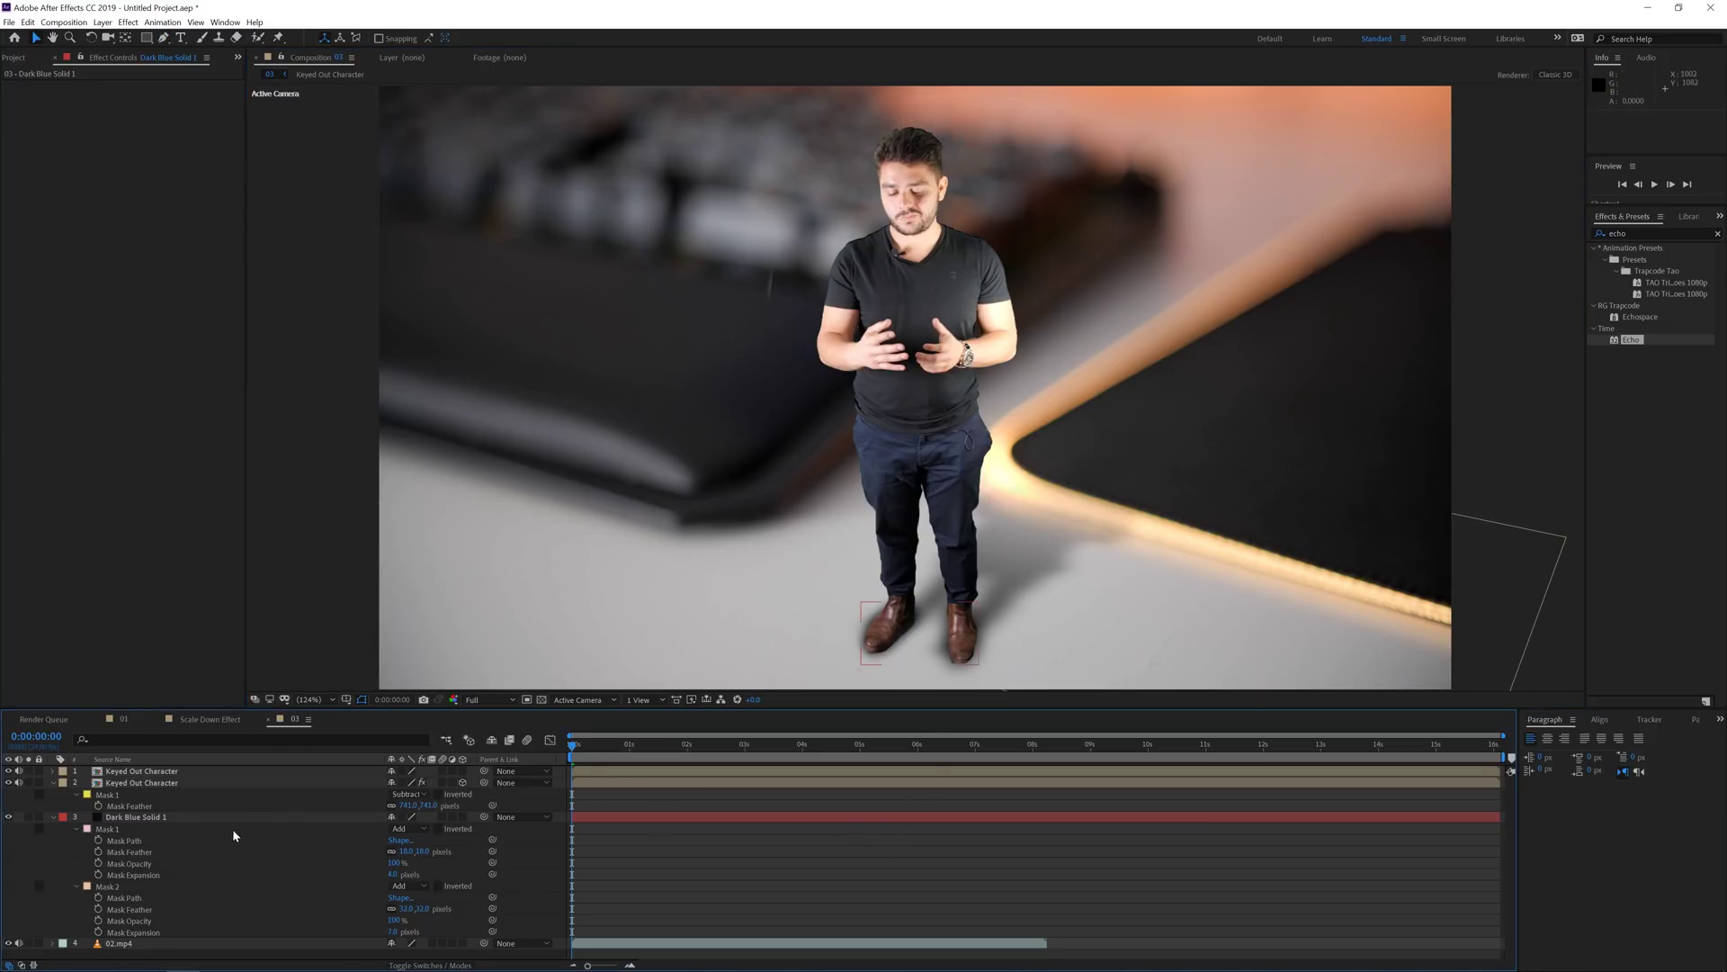
Duplicate the shoe-contact solid and reduce both masks' feather from 32 to 24.
{"action": "left_click", "coordinate": [180, 817]}
{"action": "key", "text": "ctrl+d"}
{"action": "key", "text": "f"}
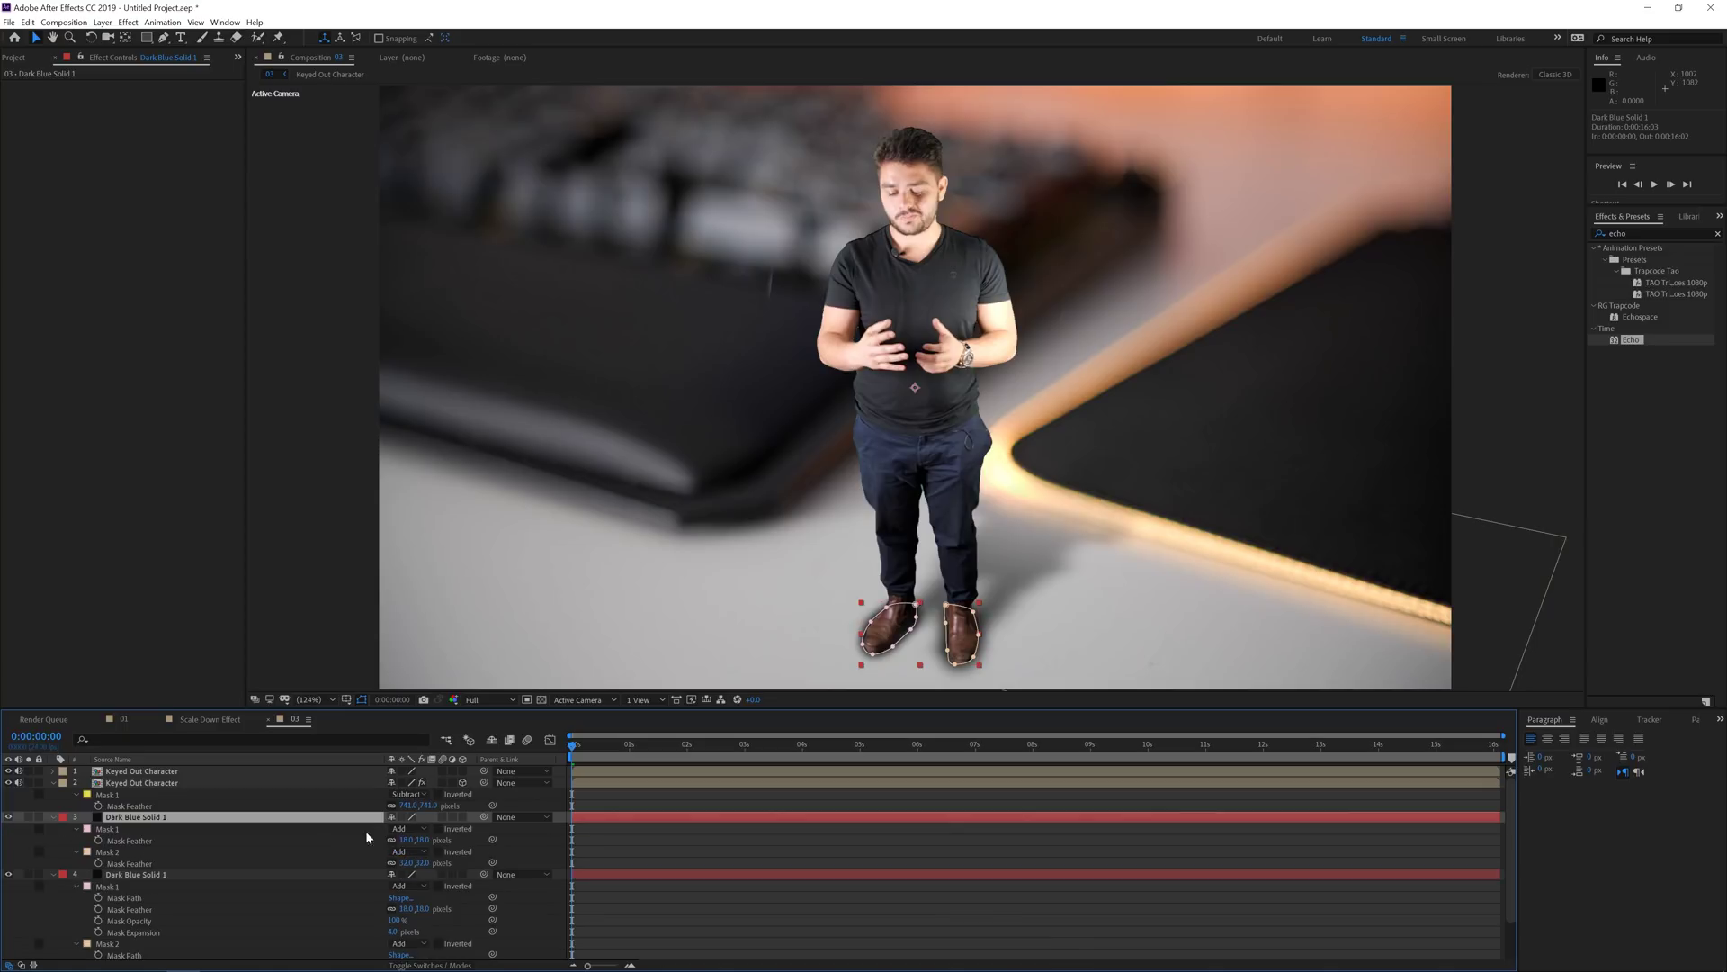
{"action": "left_click", "coordinate": [238, 826]}
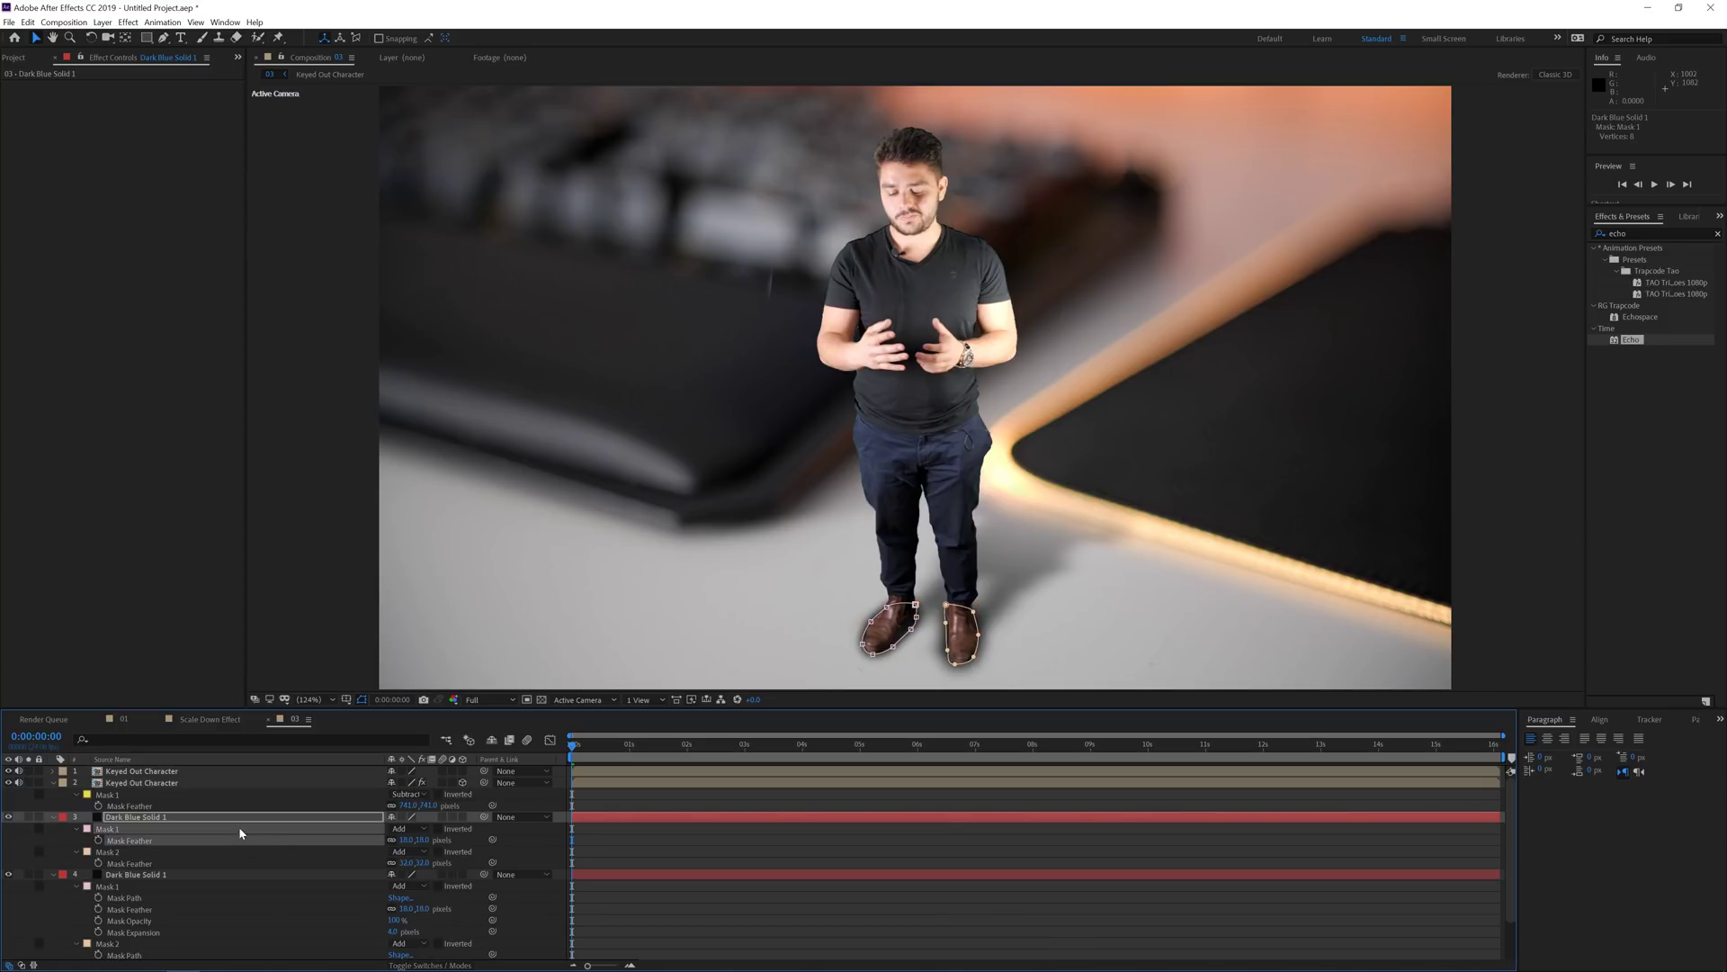
{"action": "left_click", "coordinate": [126, 851], "text": "shift"}
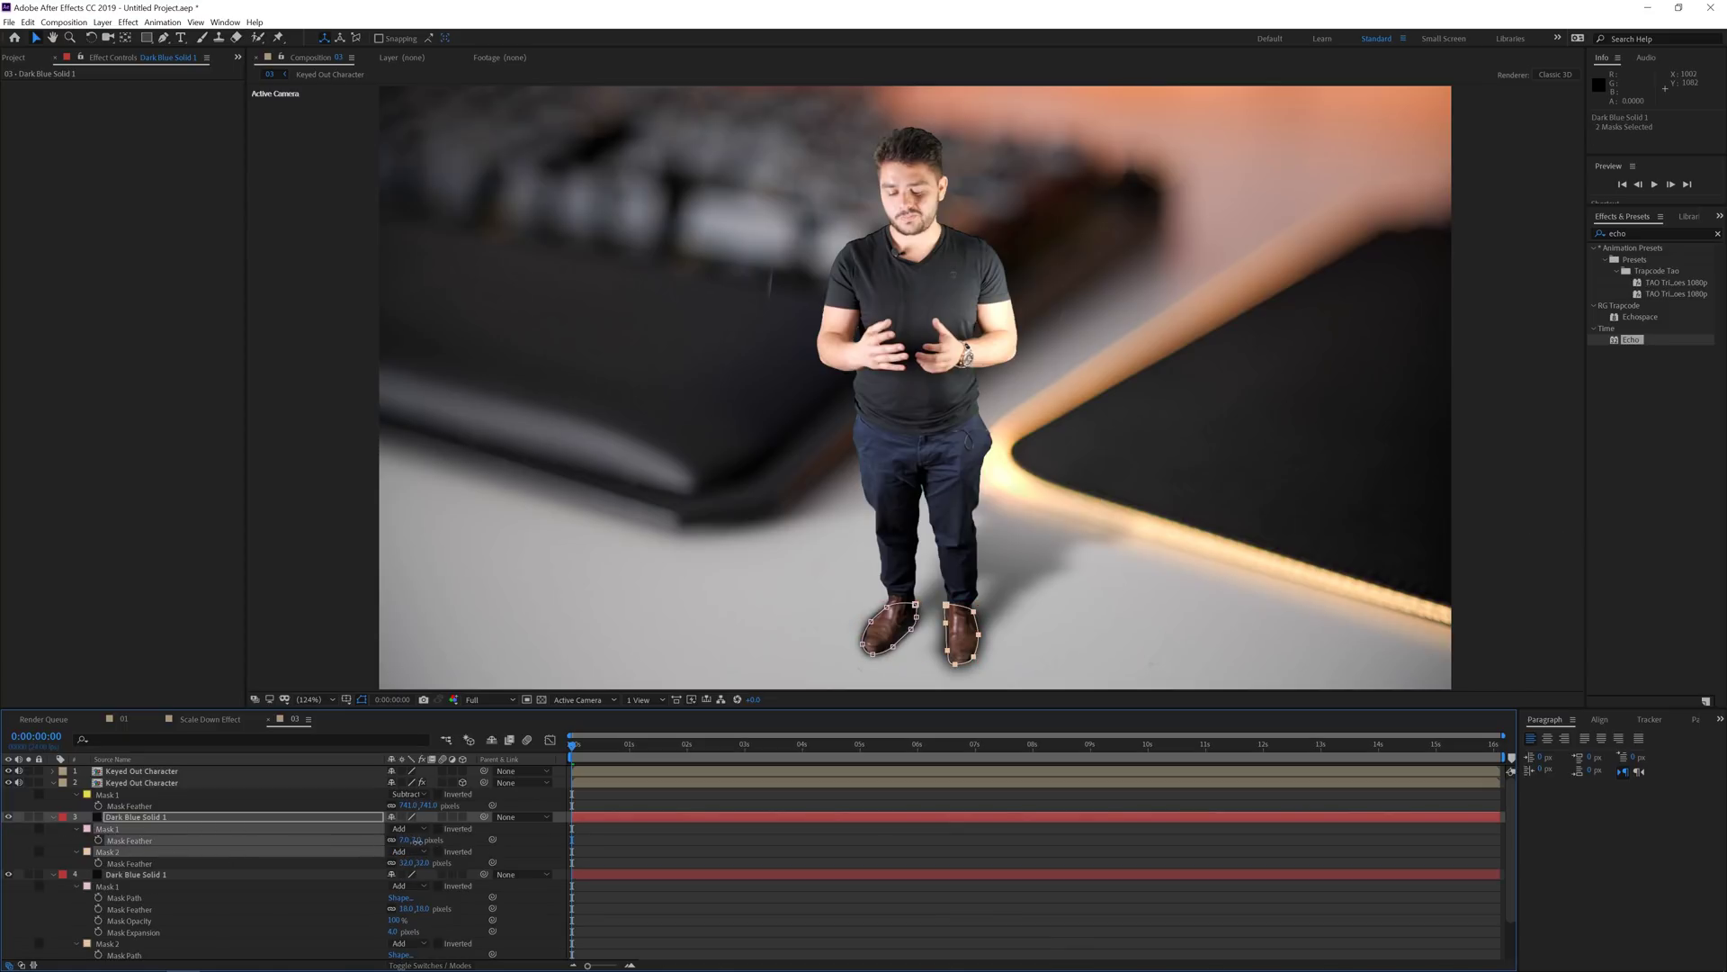
{"action": "mouse_move", "coordinate": [428, 864]}
{"action": "left_mouse_down"}
{"action": "mouse_move", "coordinate": [413, 840]}
{"action": "mouse_move", "coordinate": [413, 864]}
{"action": "left_mouse_up"}
Lower the duplicate shadow solid's opacity to 47%.
{"action": "left_click", "coordinate": [297, 817]}
{"action": "key", "text": "t"}
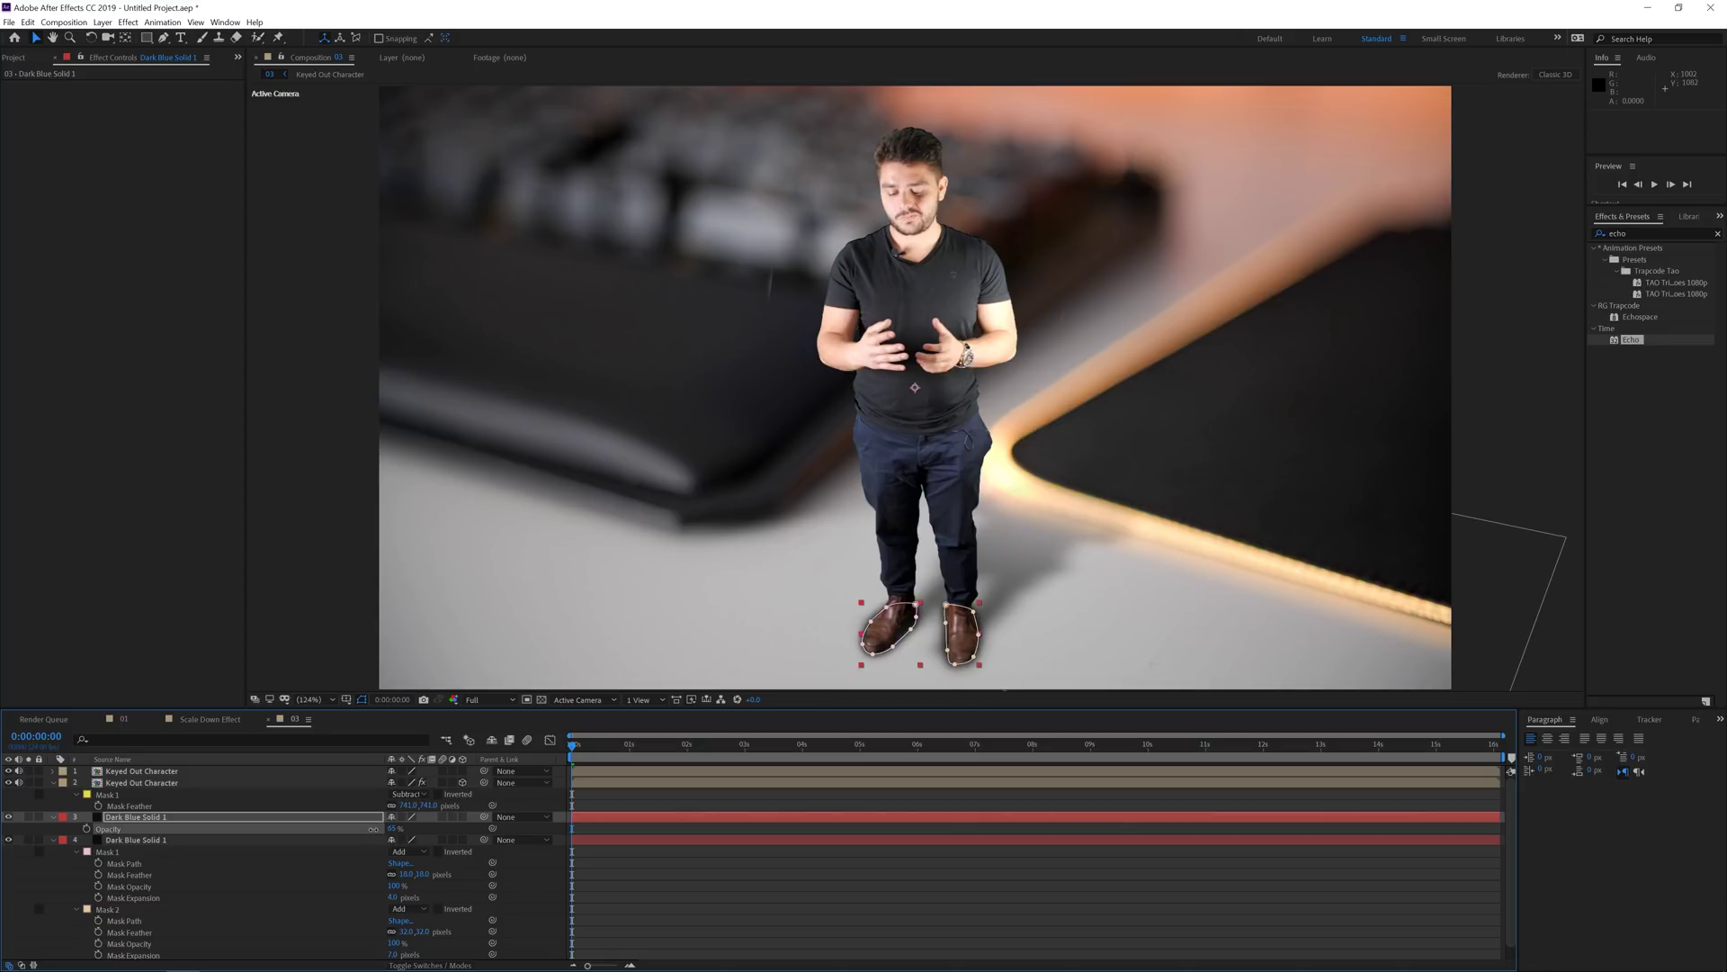
{"action": "left_click", "coordinate": [146, 841]}
{"action": "key", "text": "t"}
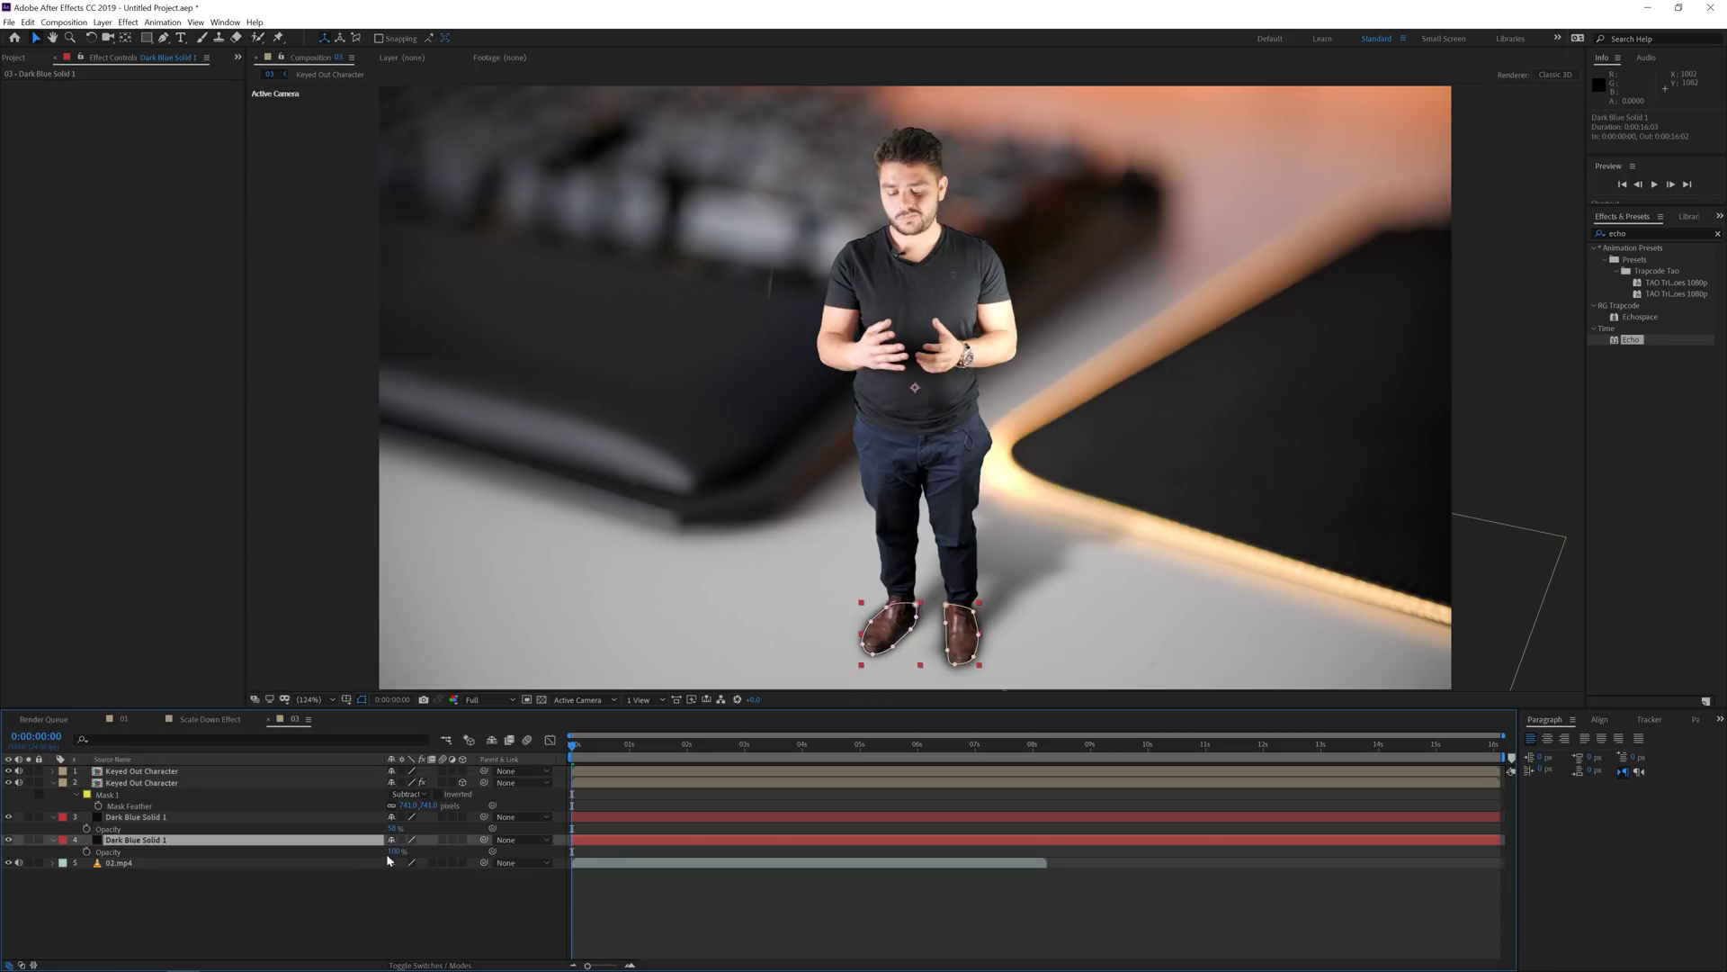
{"action": "left_click_drag", "start_coordinate": [389, 851], "coordinate": [359, 855]}
Zoom in on the shoes and nudge both shadow solids slightly right.
{"action": "left_click", "coordinate": [378, 898]}
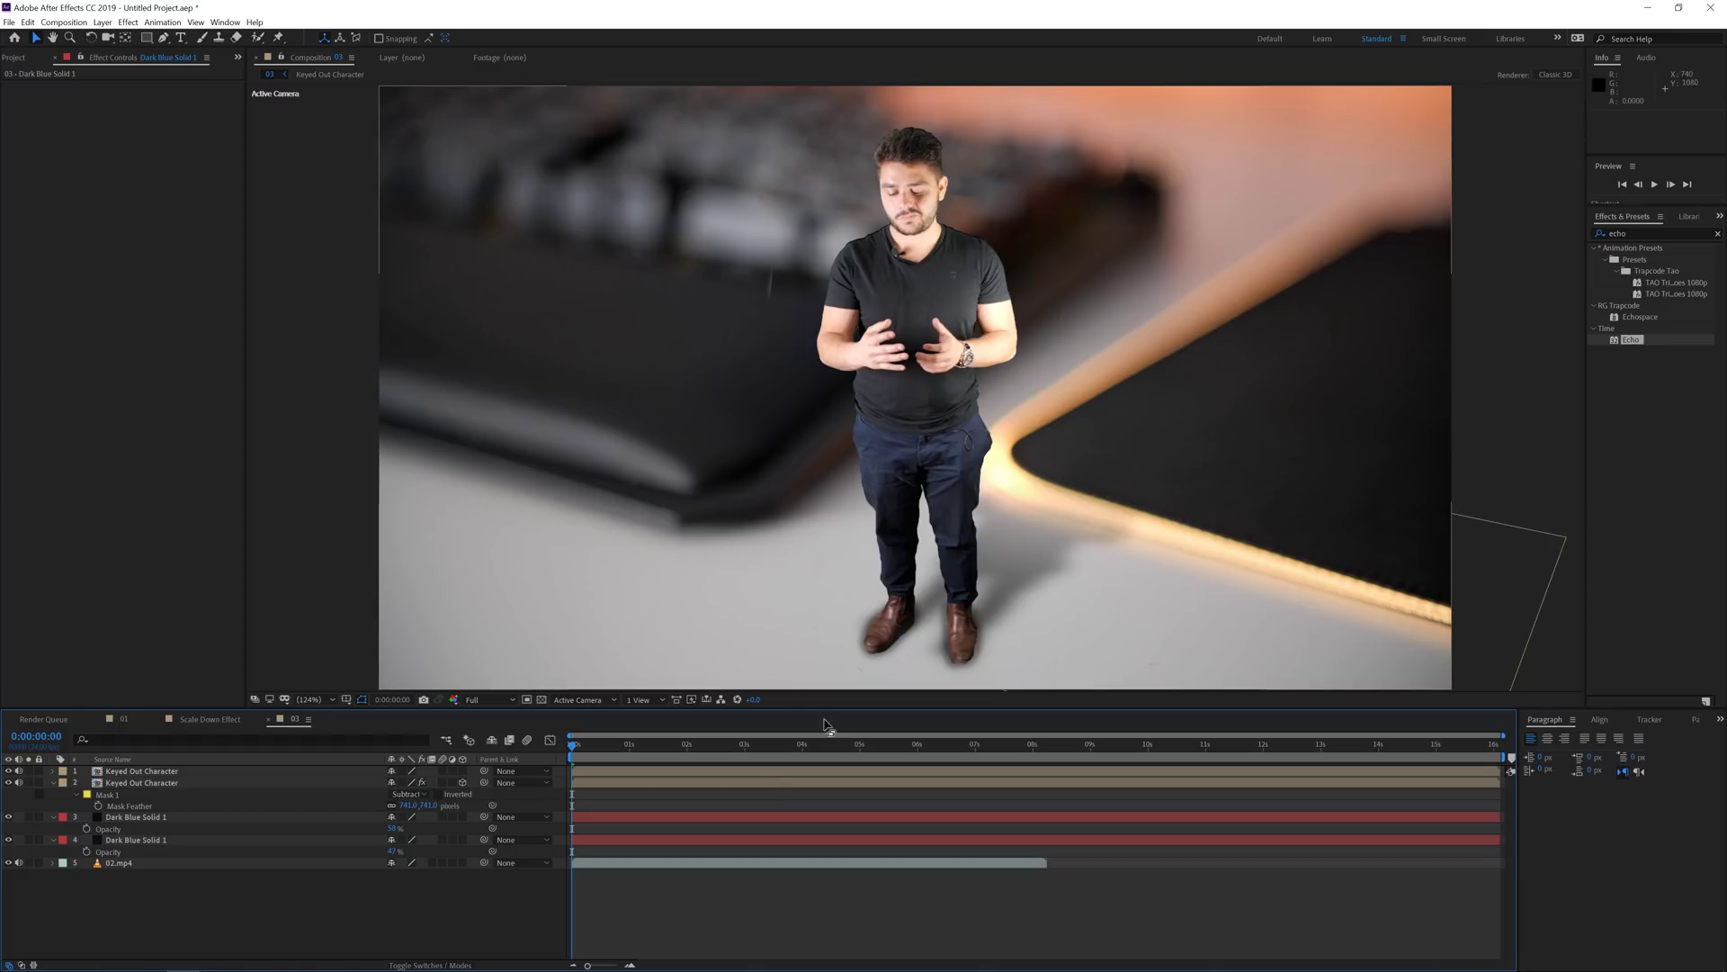
{"action": "scroll", "coordinate": [871, 634], "scroll_direction": "up", "scroll_amount": 2}
{"action": "left_click_drag", "start_coordinate": [871, 635], "coordinate": [874, 361]}
{"action": "scroll", "coordinate": [764, 663], "scroll_direction": "down", "scroll_amount": 3}
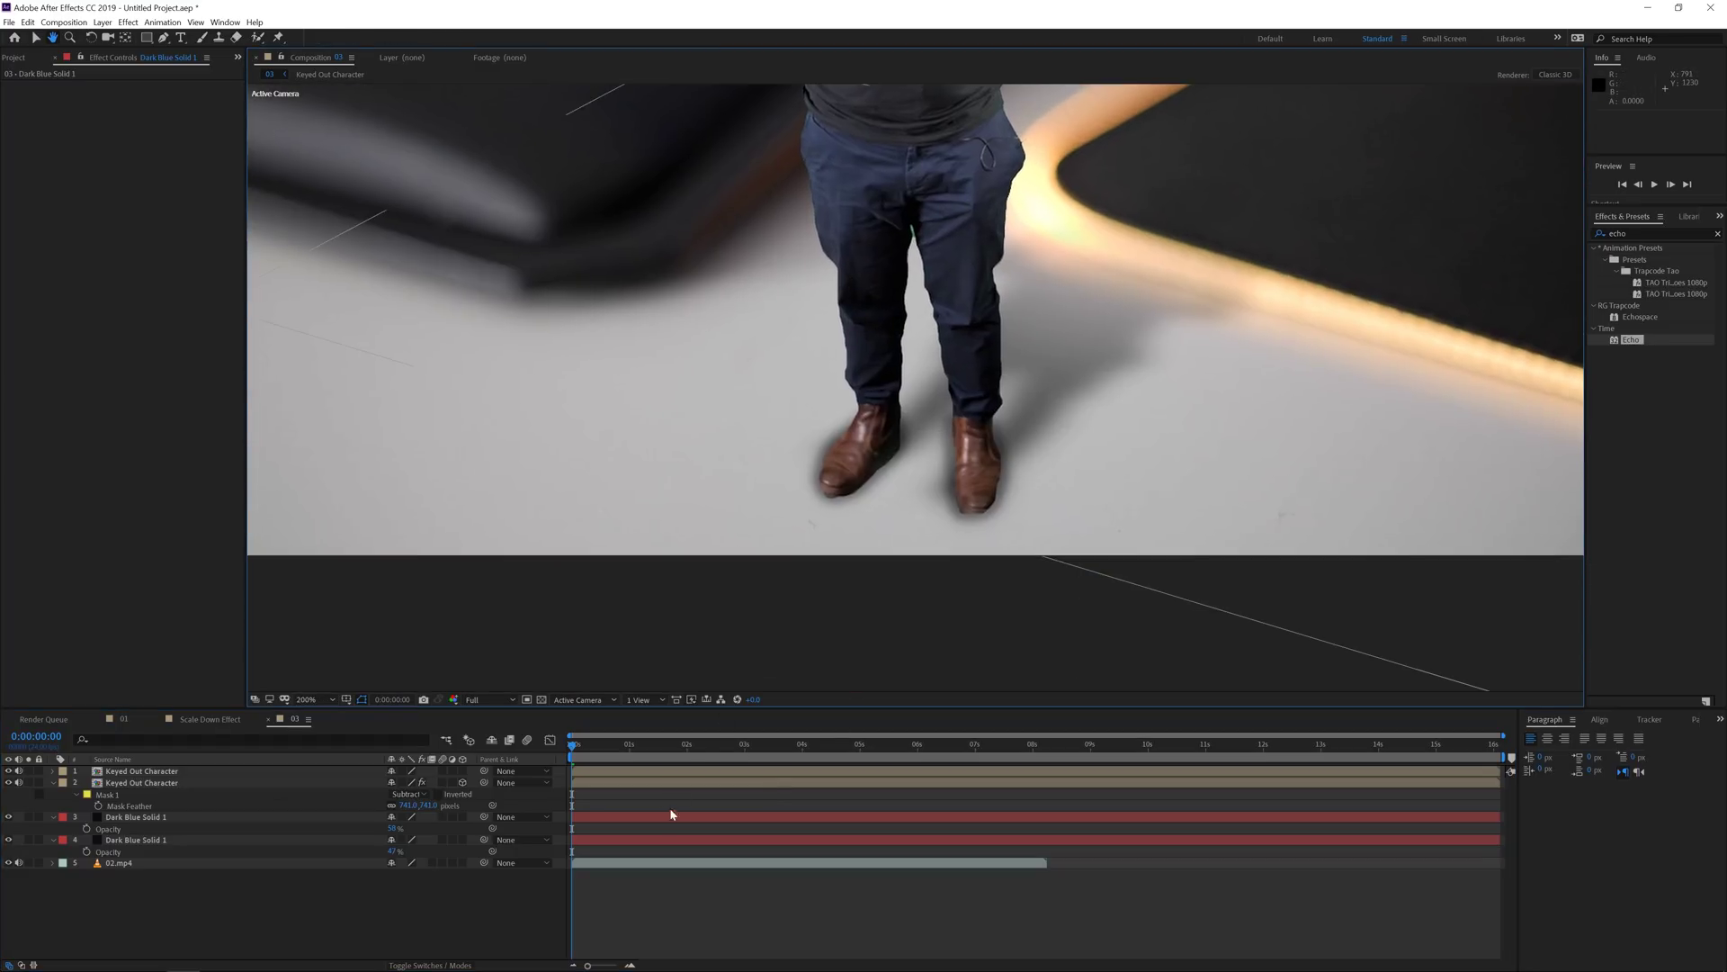
{"action": "key", "text": "v"}
{"action": "left_click", "coordinate": [654, 819]}
{"action": "left_click", "coordinate": [647, 842], "text": "shift"}
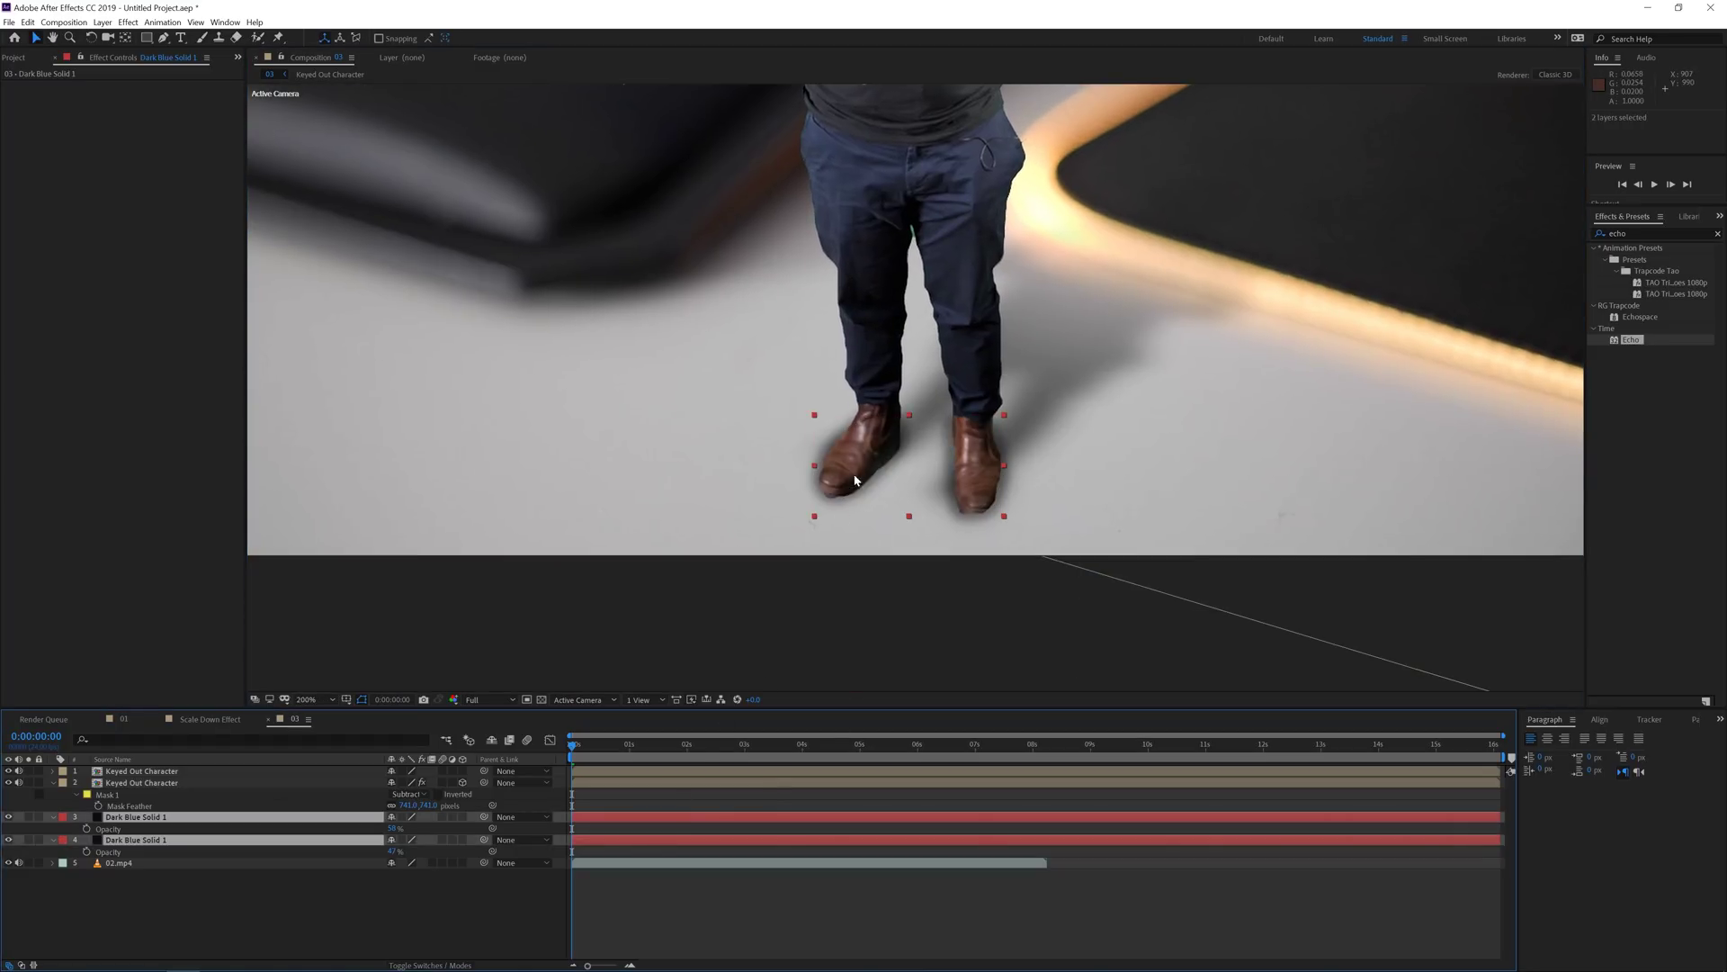
{"action": "left_click_drag", "start_coordinate": [855, 480], "coordinate": [860, 482]}
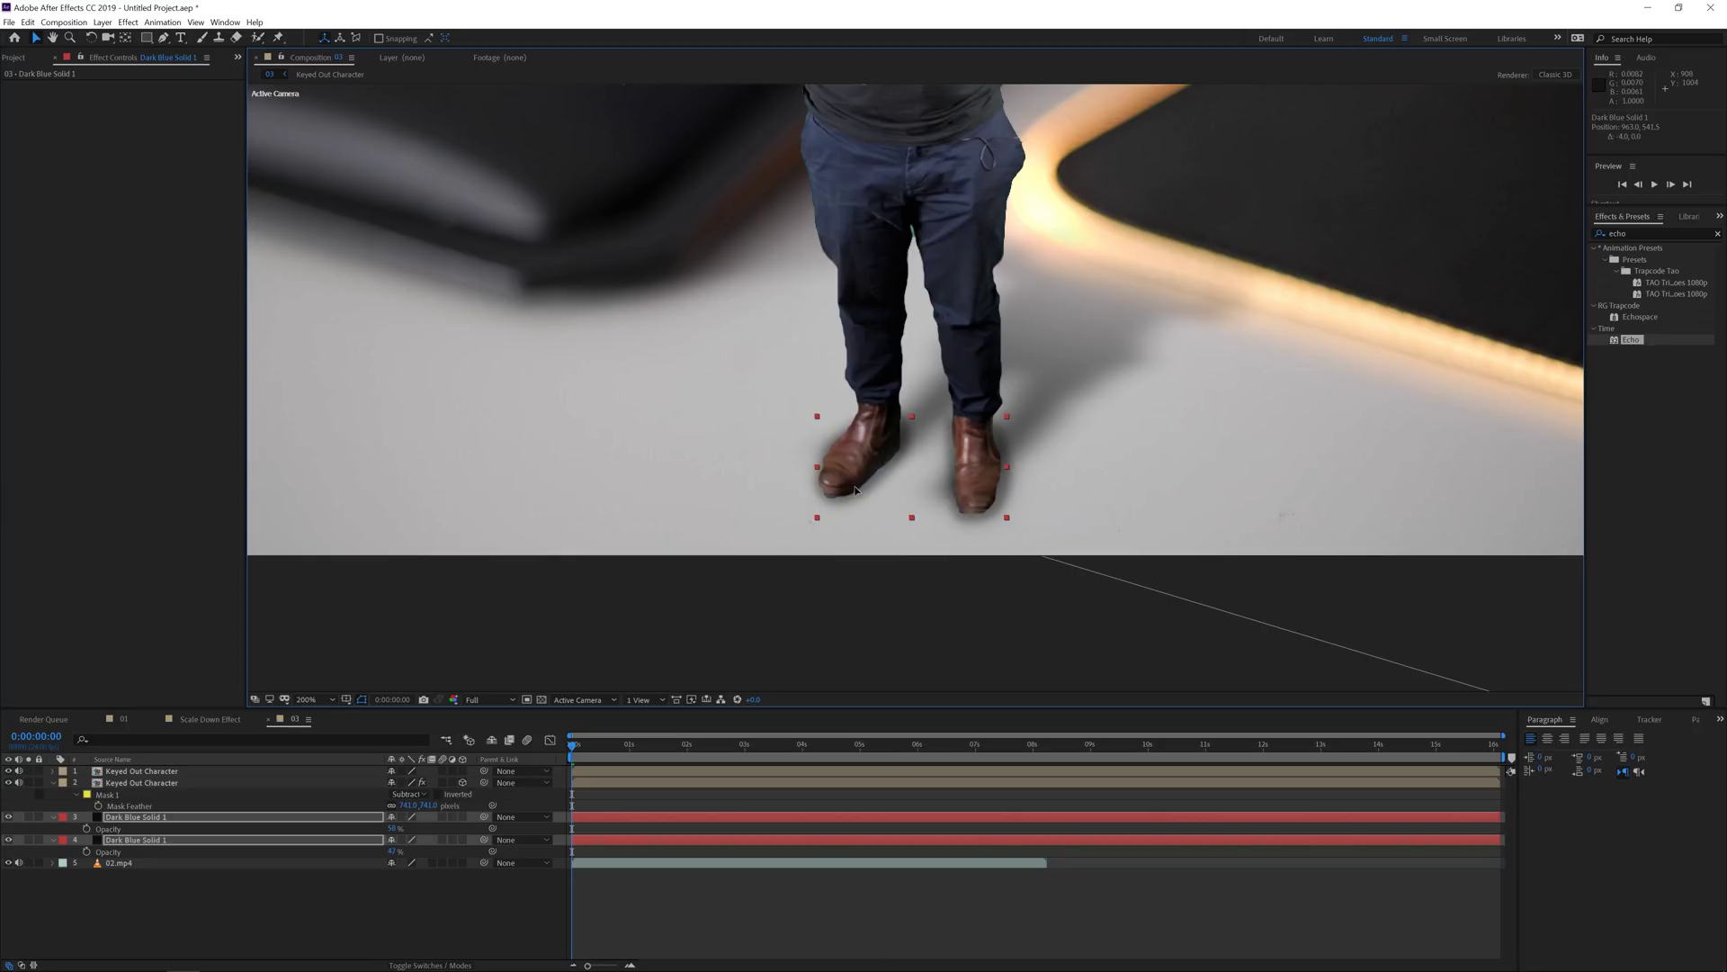
Raise the original shadow solid's opacity to about 95%.
{"action": "left_click", "coordinate": [811, 827]}
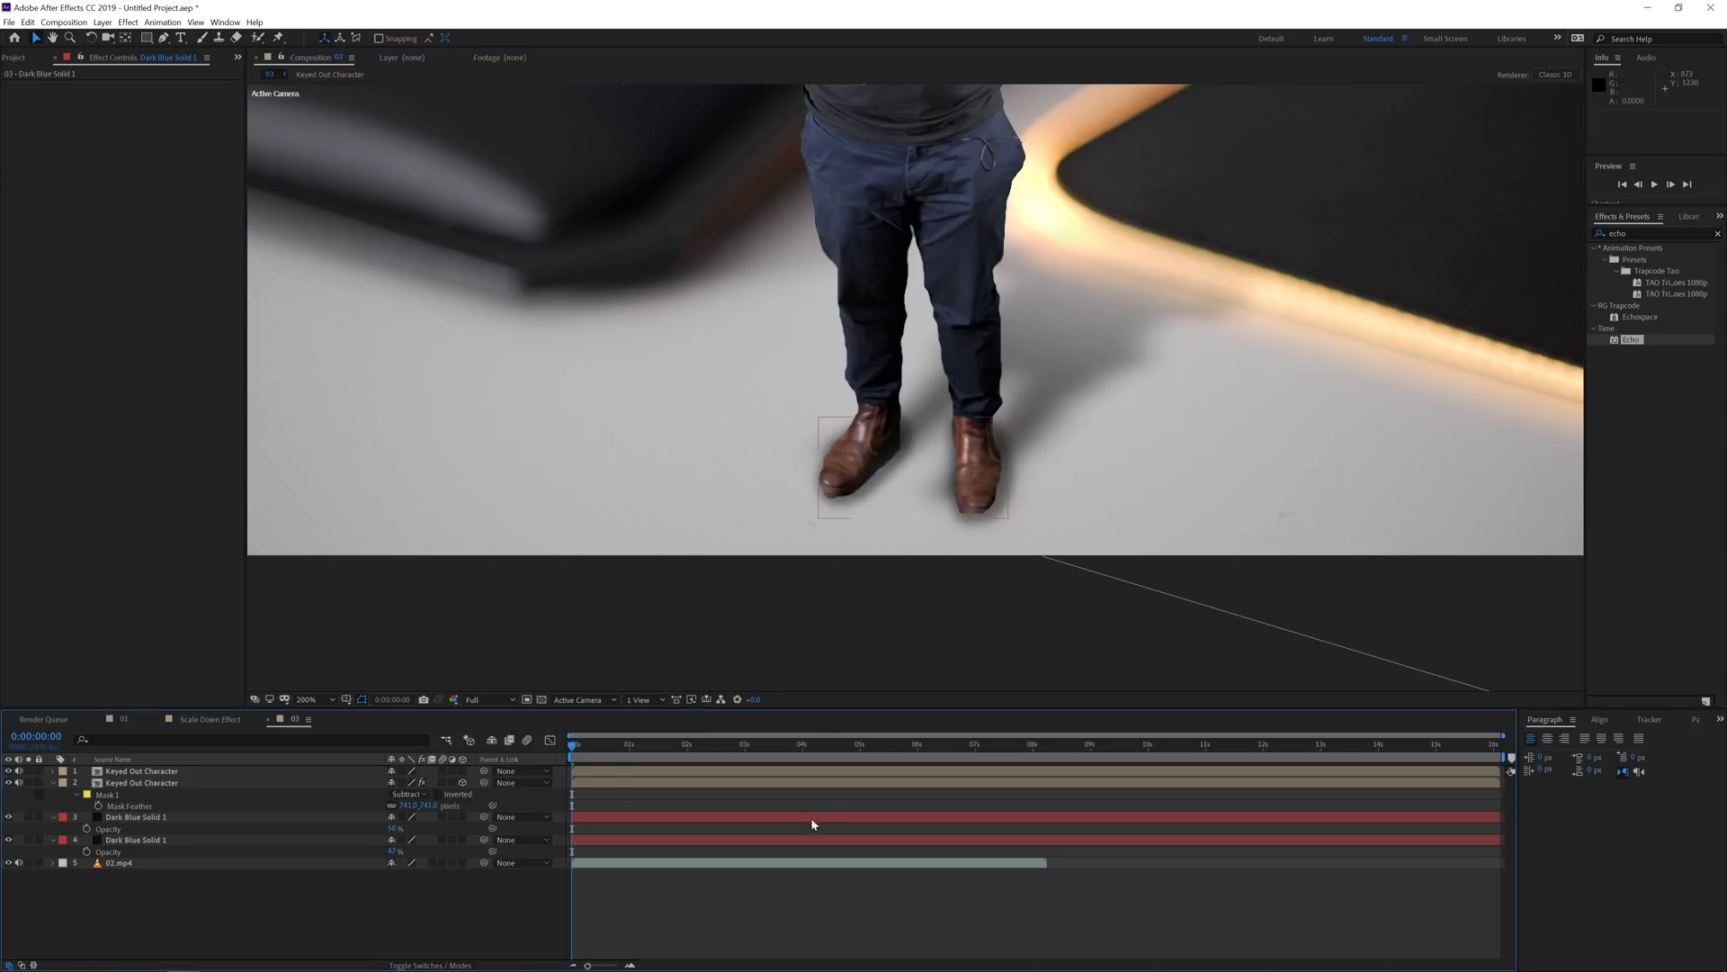
{"action": "left_click", "coordinate": [806, 818]}
{"action": "key", "text": "t"}
{"action": "key", "text": "t"}
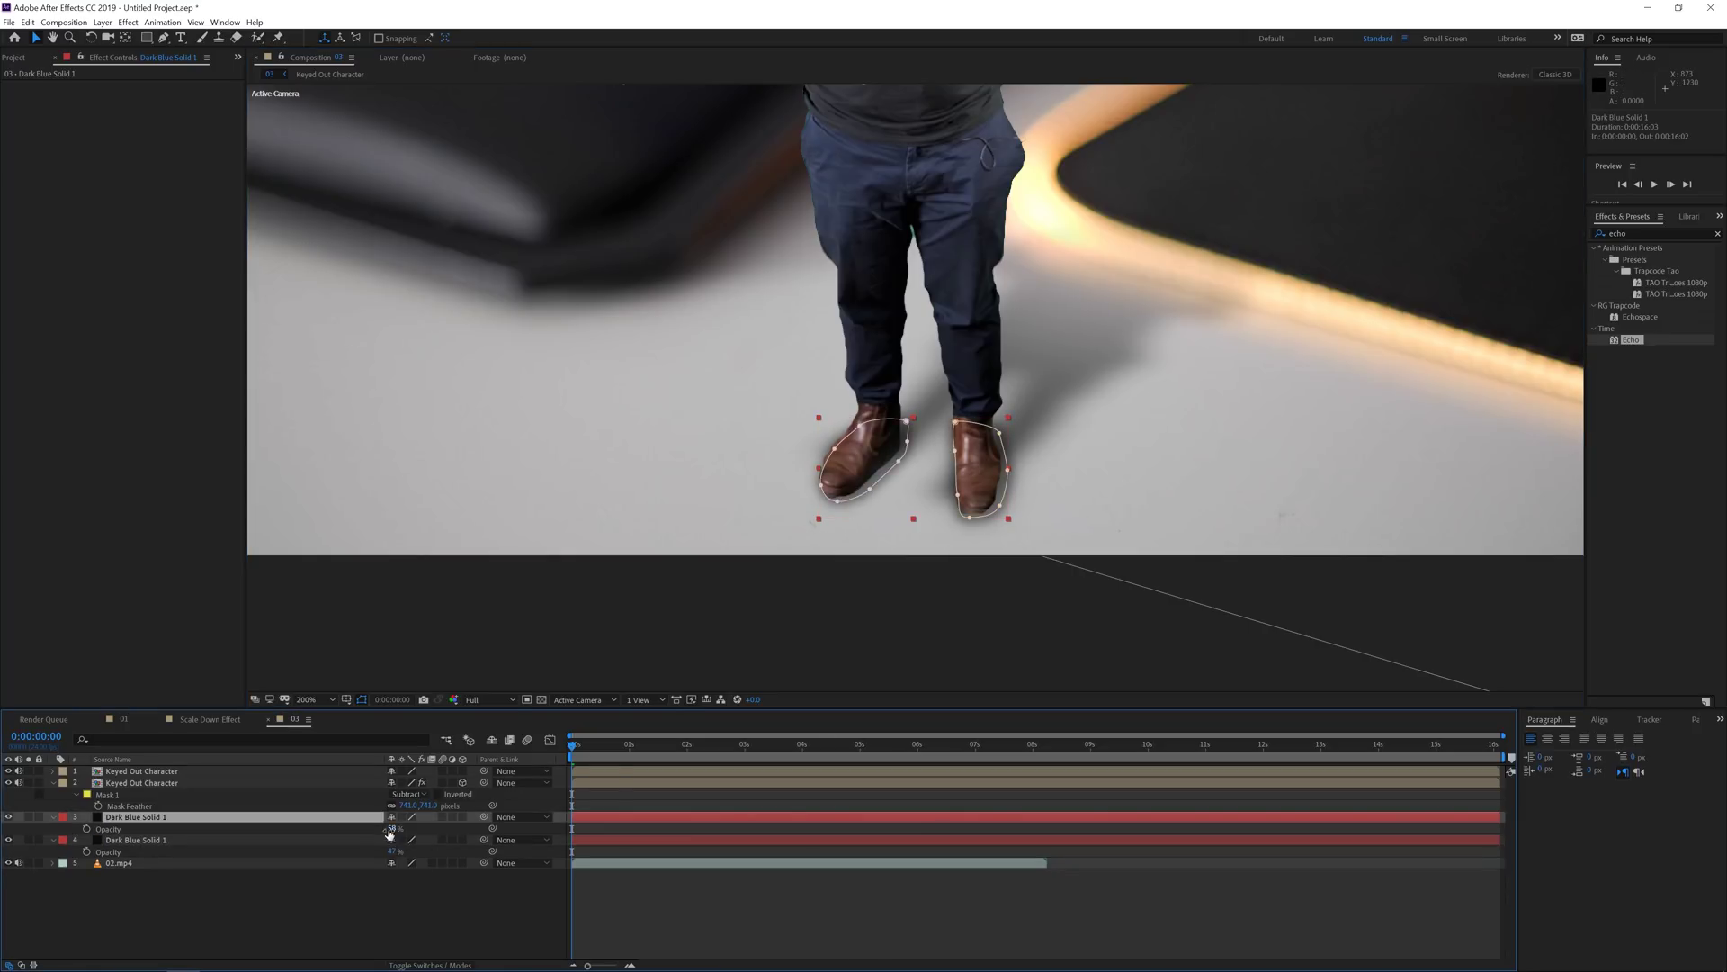
{"action": "left_click_drag", "start_coordinate": [396, 828], "coordinate": [412, 828]}
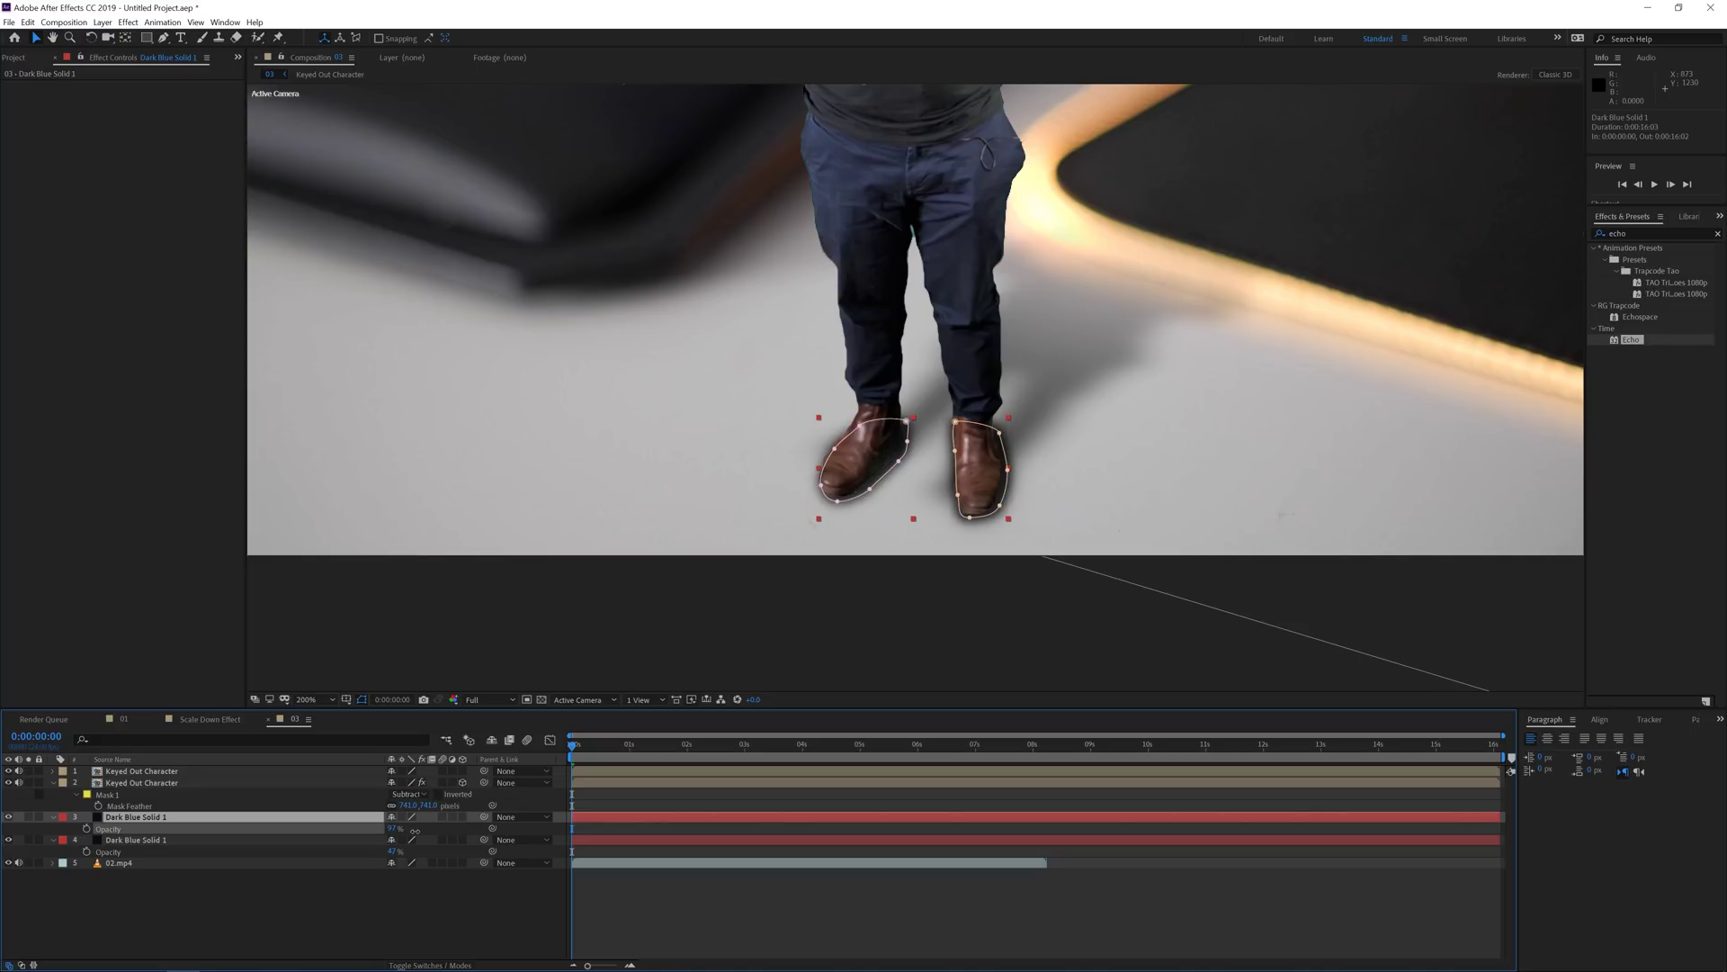
{"action": "left_click", "coordinate": [405, 915]}
{"action": "scroll", "coordinate": [876, 420], "scroll_direction": "down", "scroll_amount": 2}
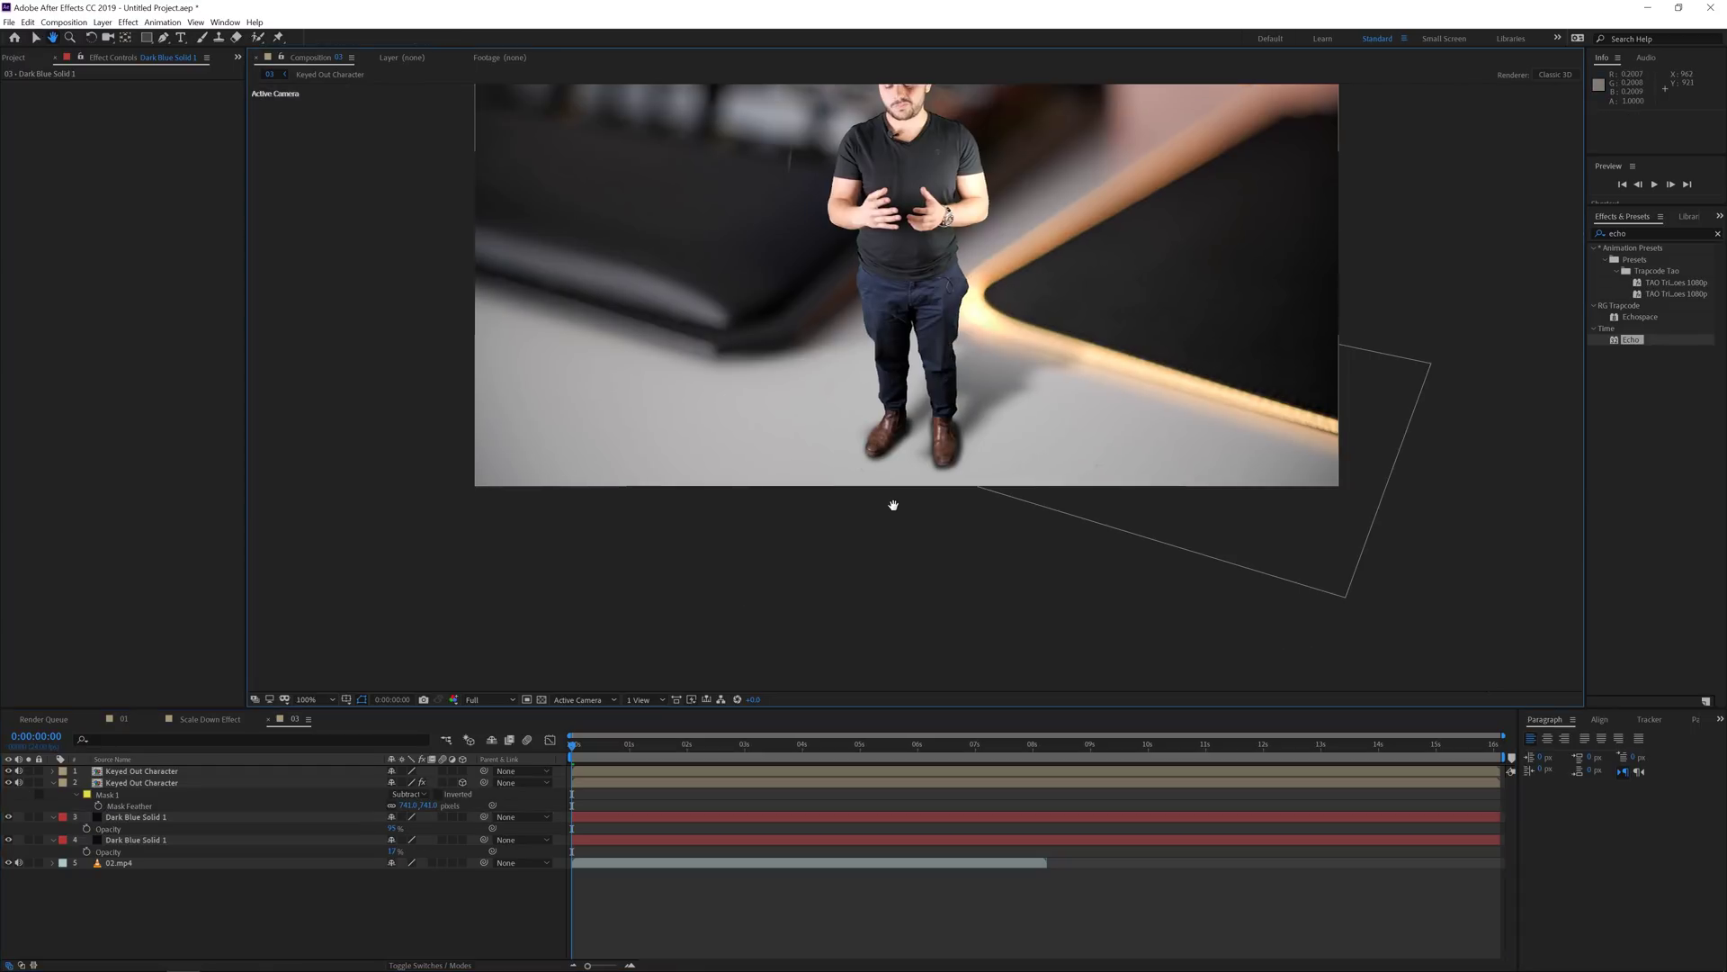
{"action": "left_click_drag", "start_coordinate": [891, 501], "coordinate": [876, 533]}
{"action": "scroll", "coordinate": [880, 515], "scroll_direction": "up", "scroll_amount": 1}
{"action": "key", "text": "comma"}
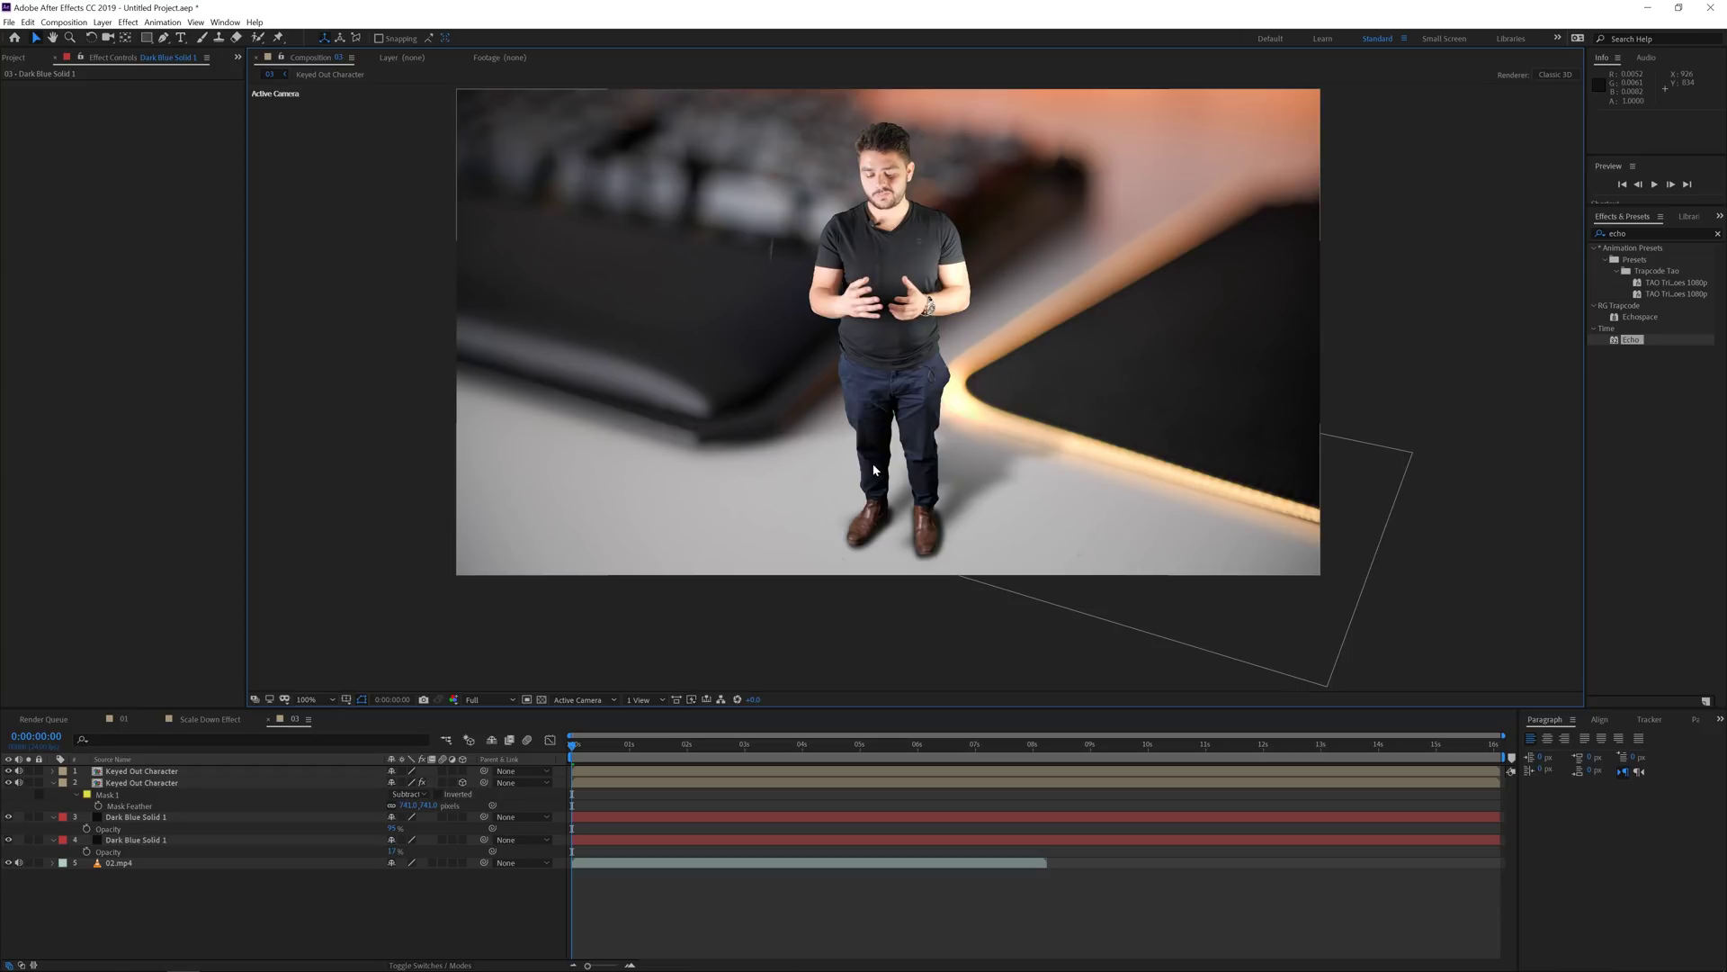
Create a new solid, Dark Blue Solid 2, and apply Gradient Ramp to it.
{"action": "right_click", "coordinate": [229, 888]}
{"action": "mouse_move", "coordinate": [342, 760]}
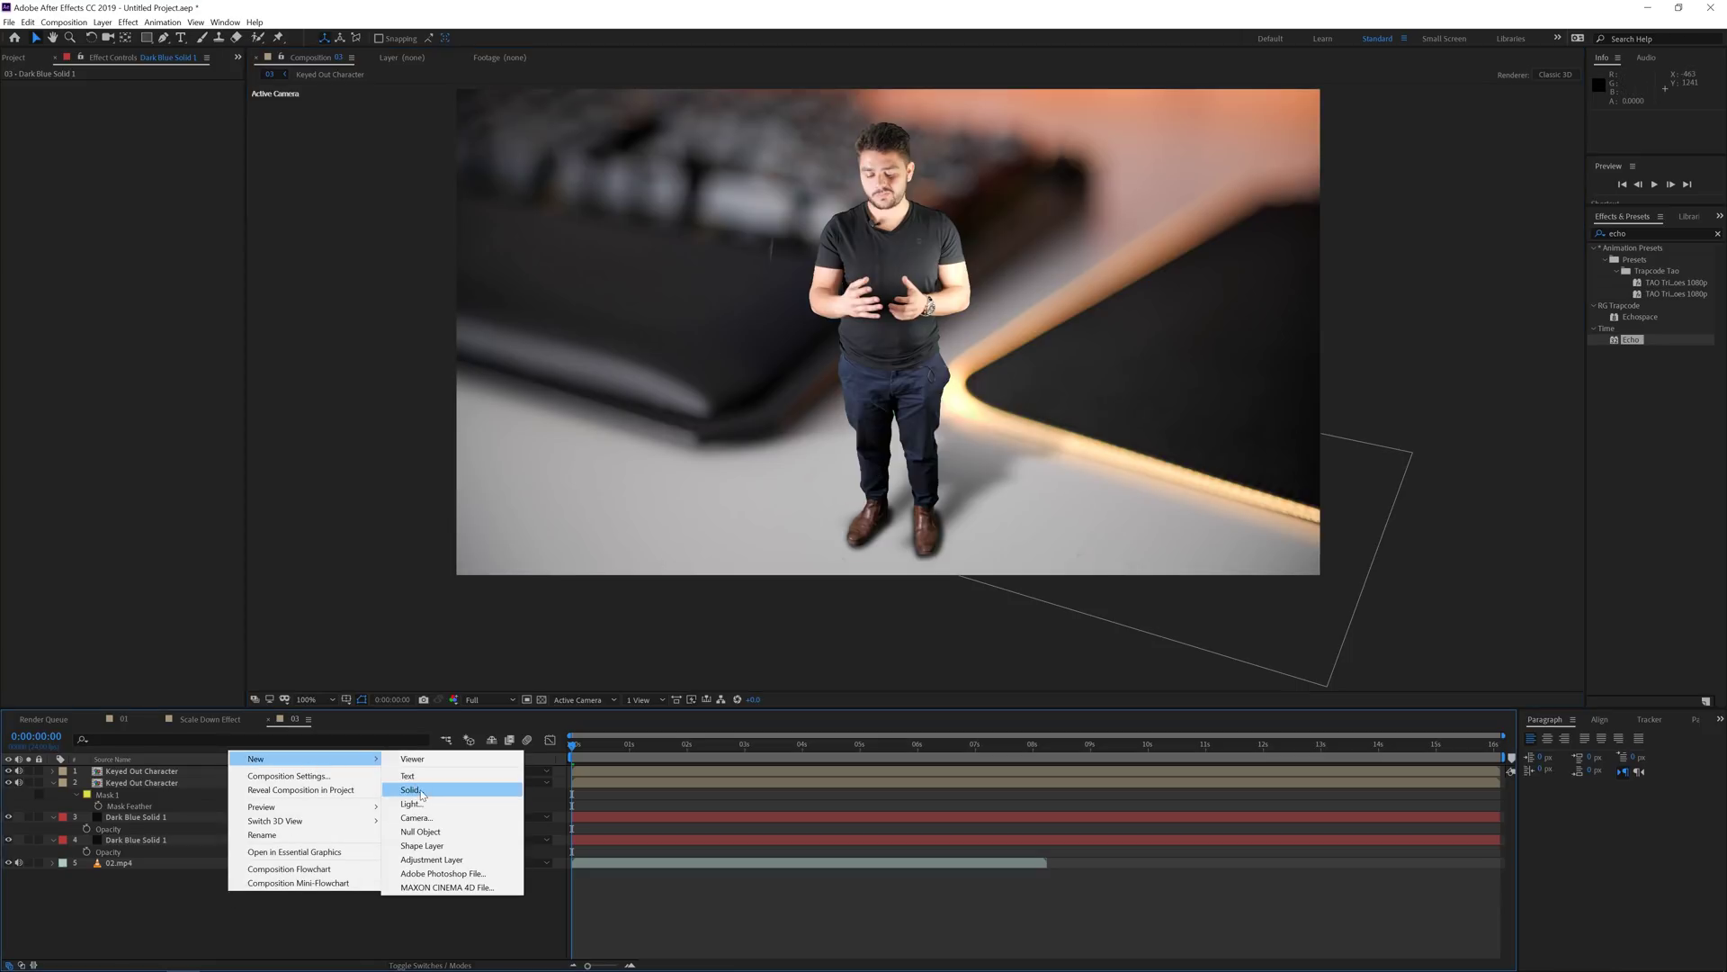
{"action": "left_click", "coordinate": [419, 791]}
{"action": "key", "text": "Return"}
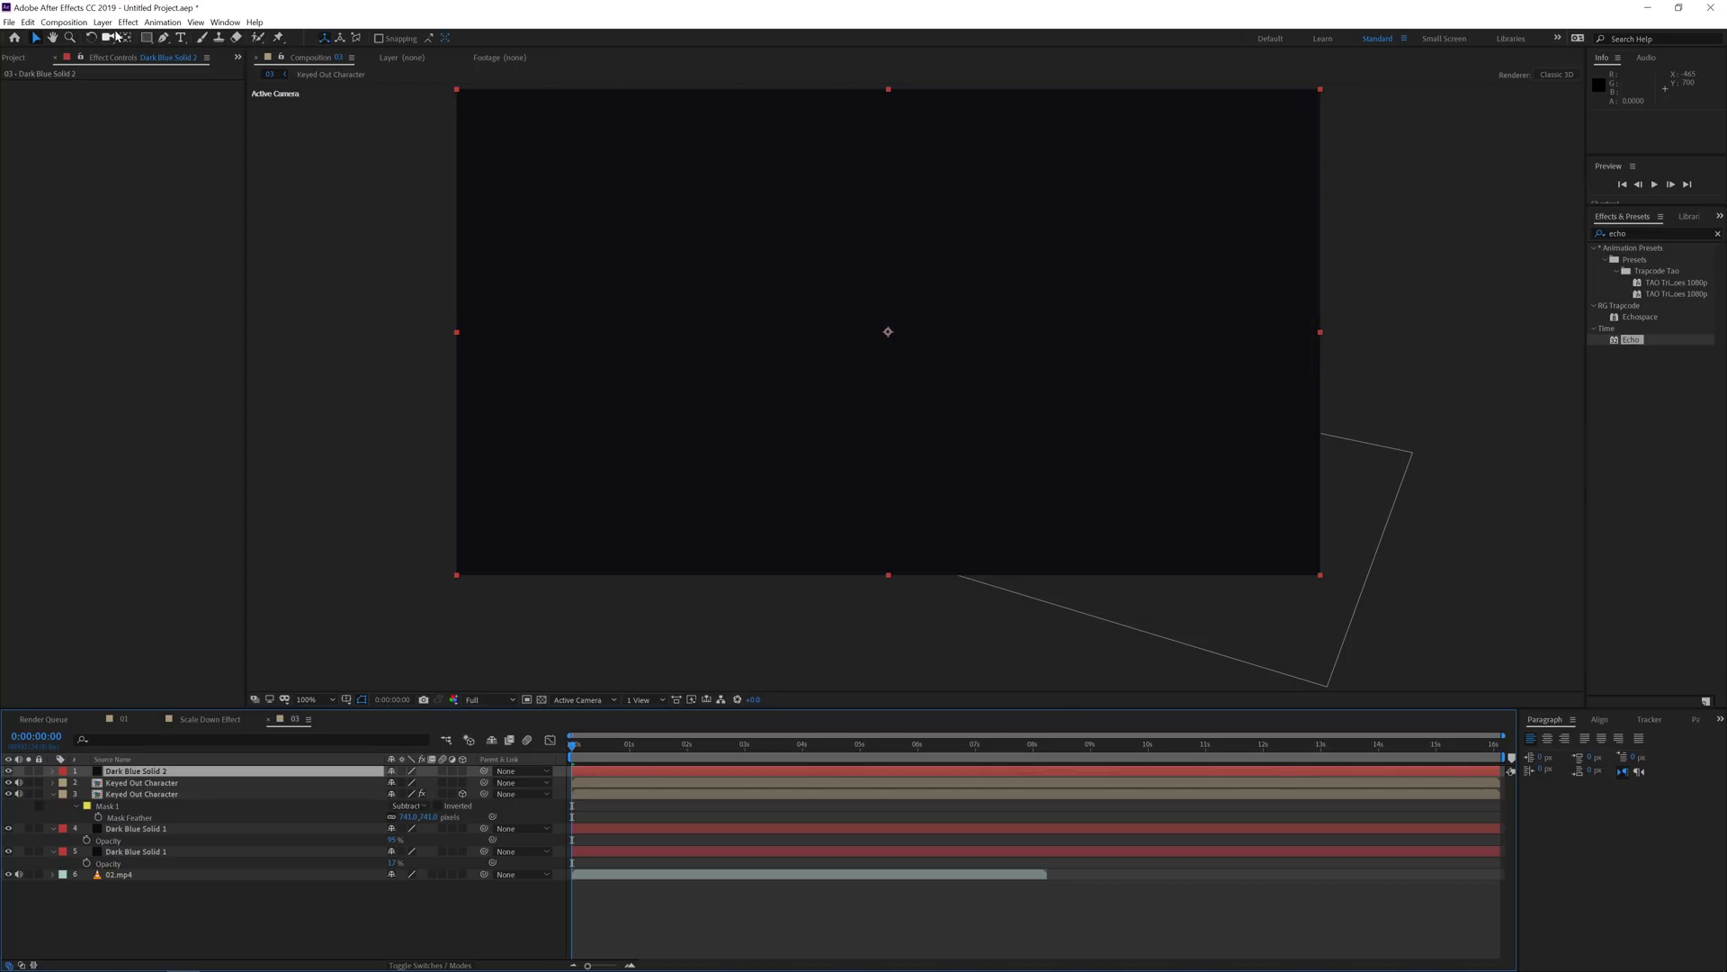
{"action": "left_click", "coordinate": [127, 21]}
{"action": "mouse_move", "coordinate": [196, 221]}
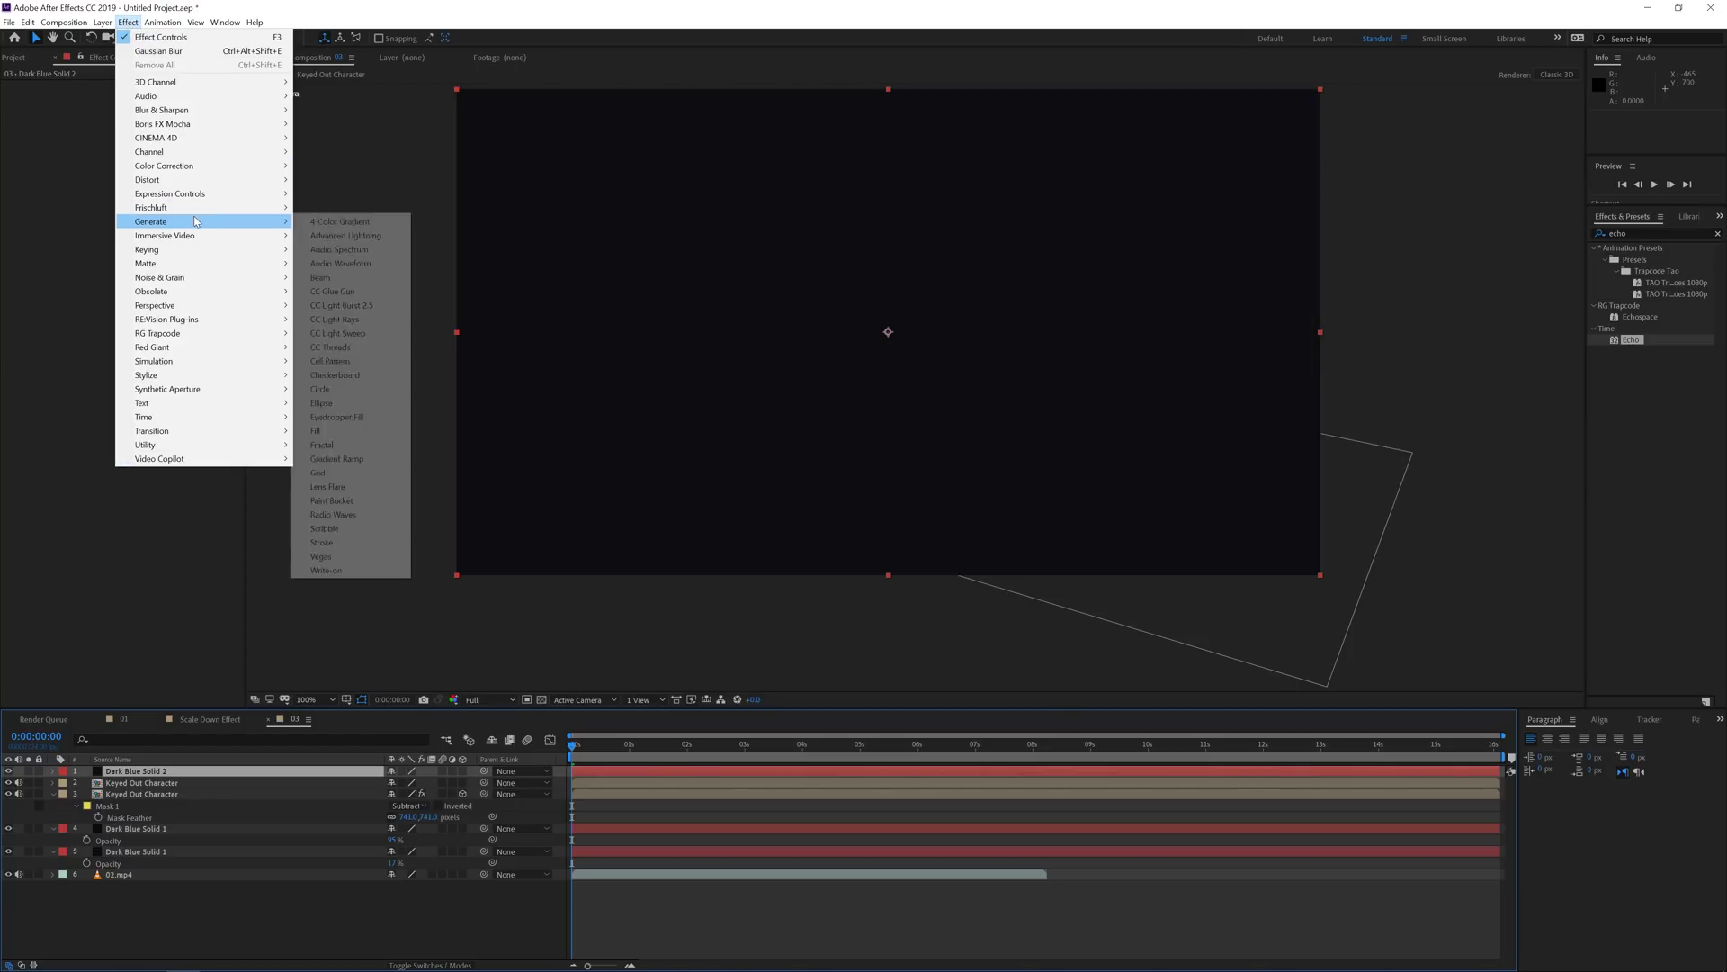
{"action": "left_click", "coordinate": [347, 459]}
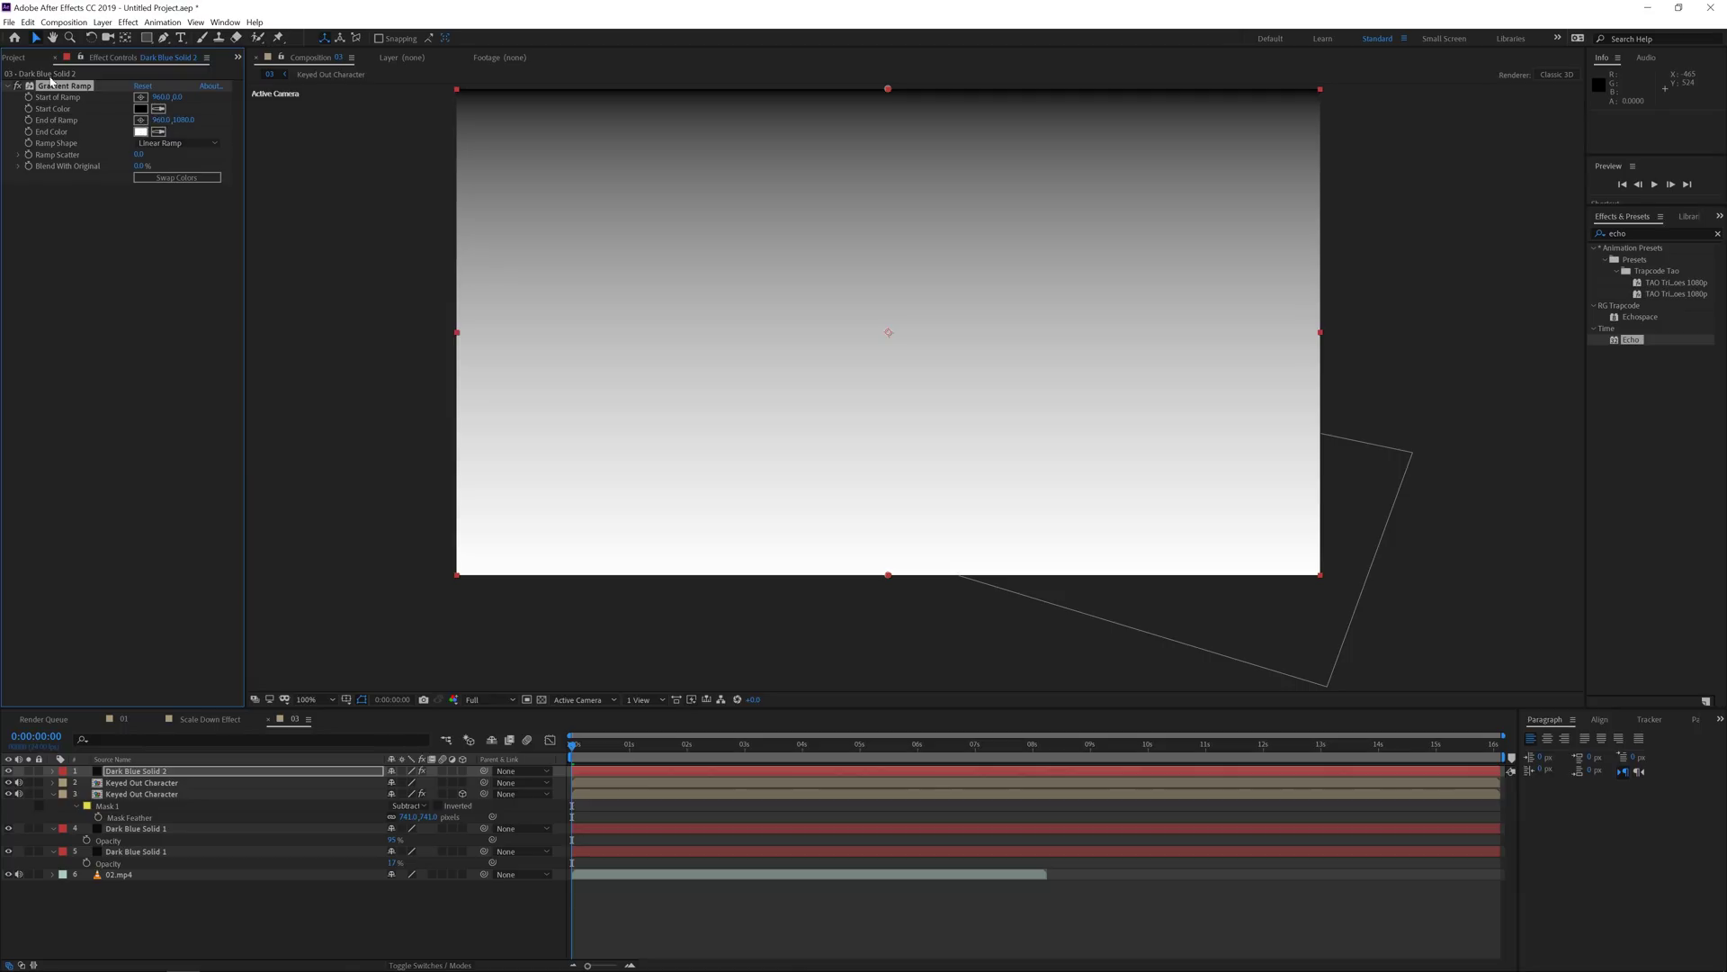
Set the Gradient Ramp start colour to white and end colour to black.
{"action": "left_click", "coordinate": [14, 57]}
{"action": "left_click", "coordinate": [112, 56]}
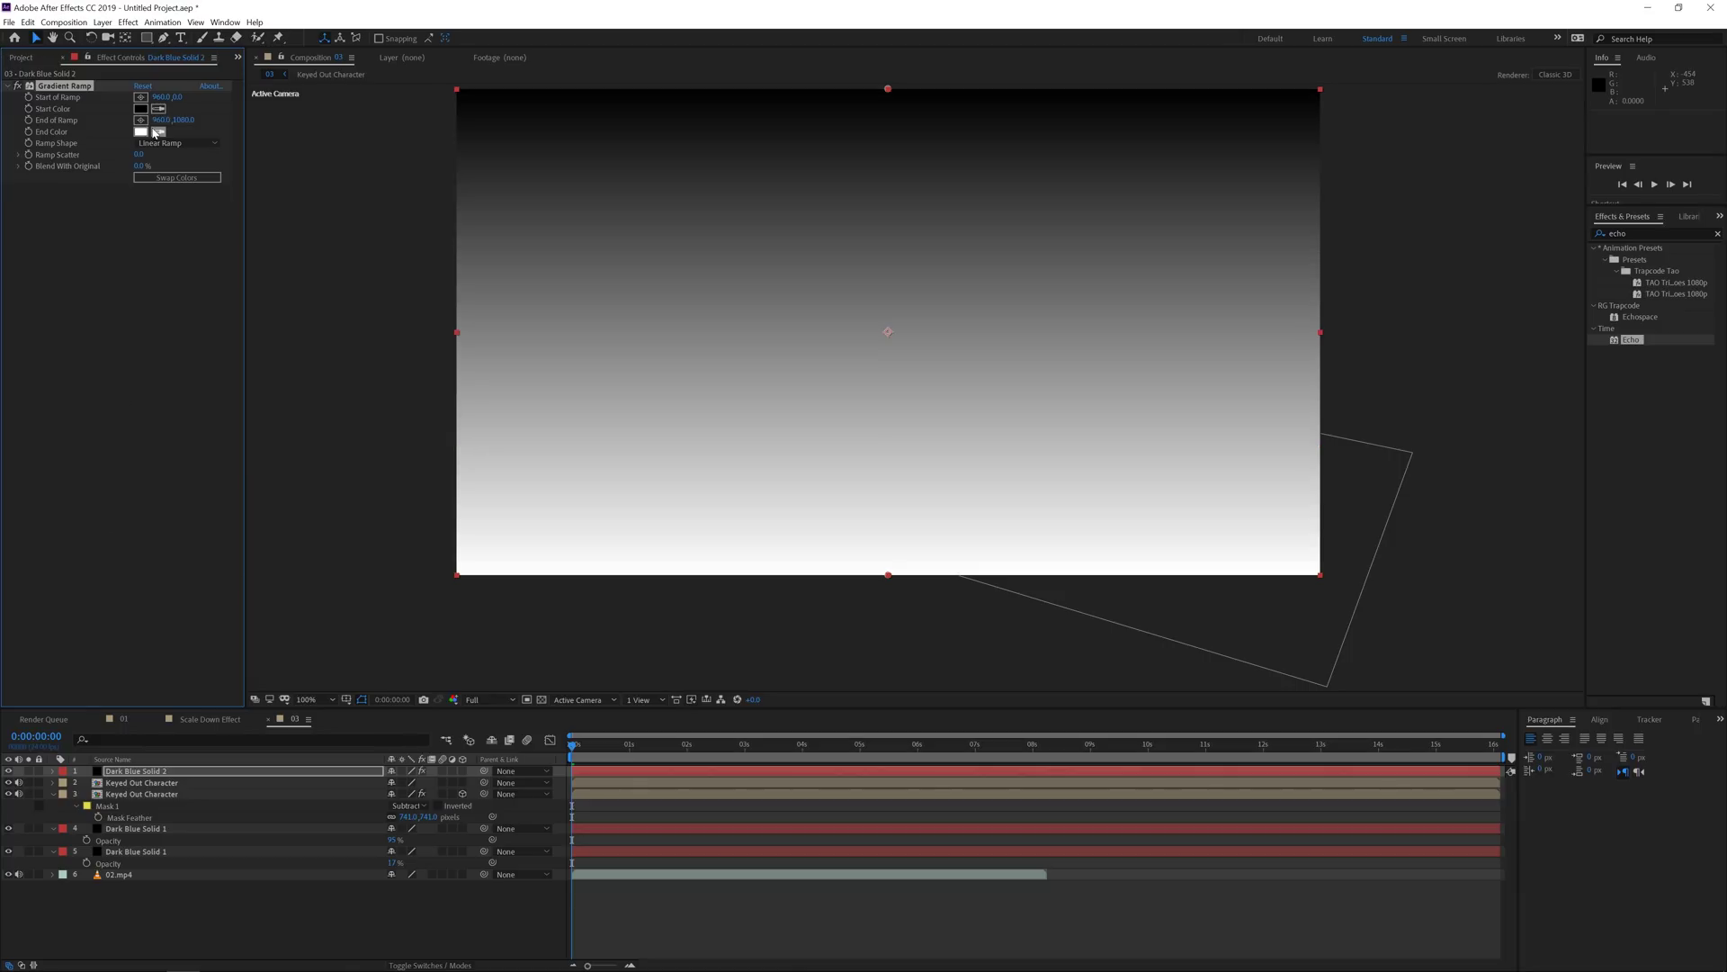
{"action": "left_click", "coordinate": [140, 109]}
{"action": "left_click_drag", "start_coordinate": [855, 639], "coordinate": [808, 551]}
{"action": "left_click", "coordinate": [1102, 552]}
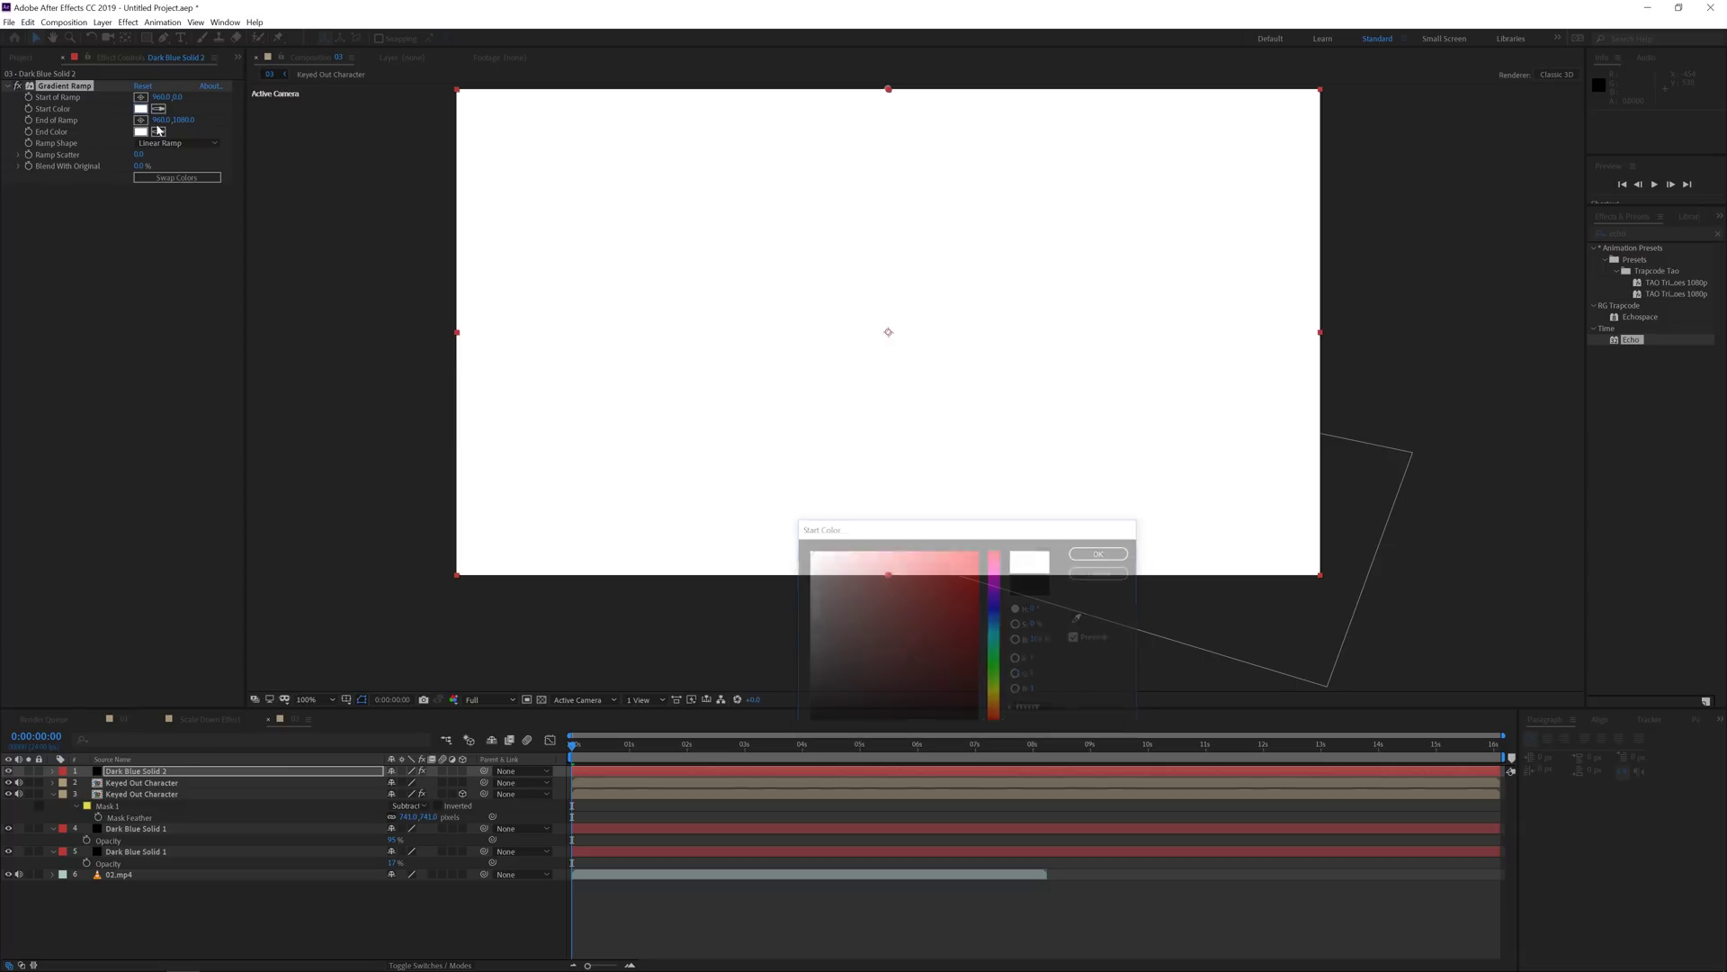
{"action": "left_click", "coordinate": [141, 132]}
{"action": "left_click_drag", "start_coordinate": [906, 583], "coordinate": [706, 808]}
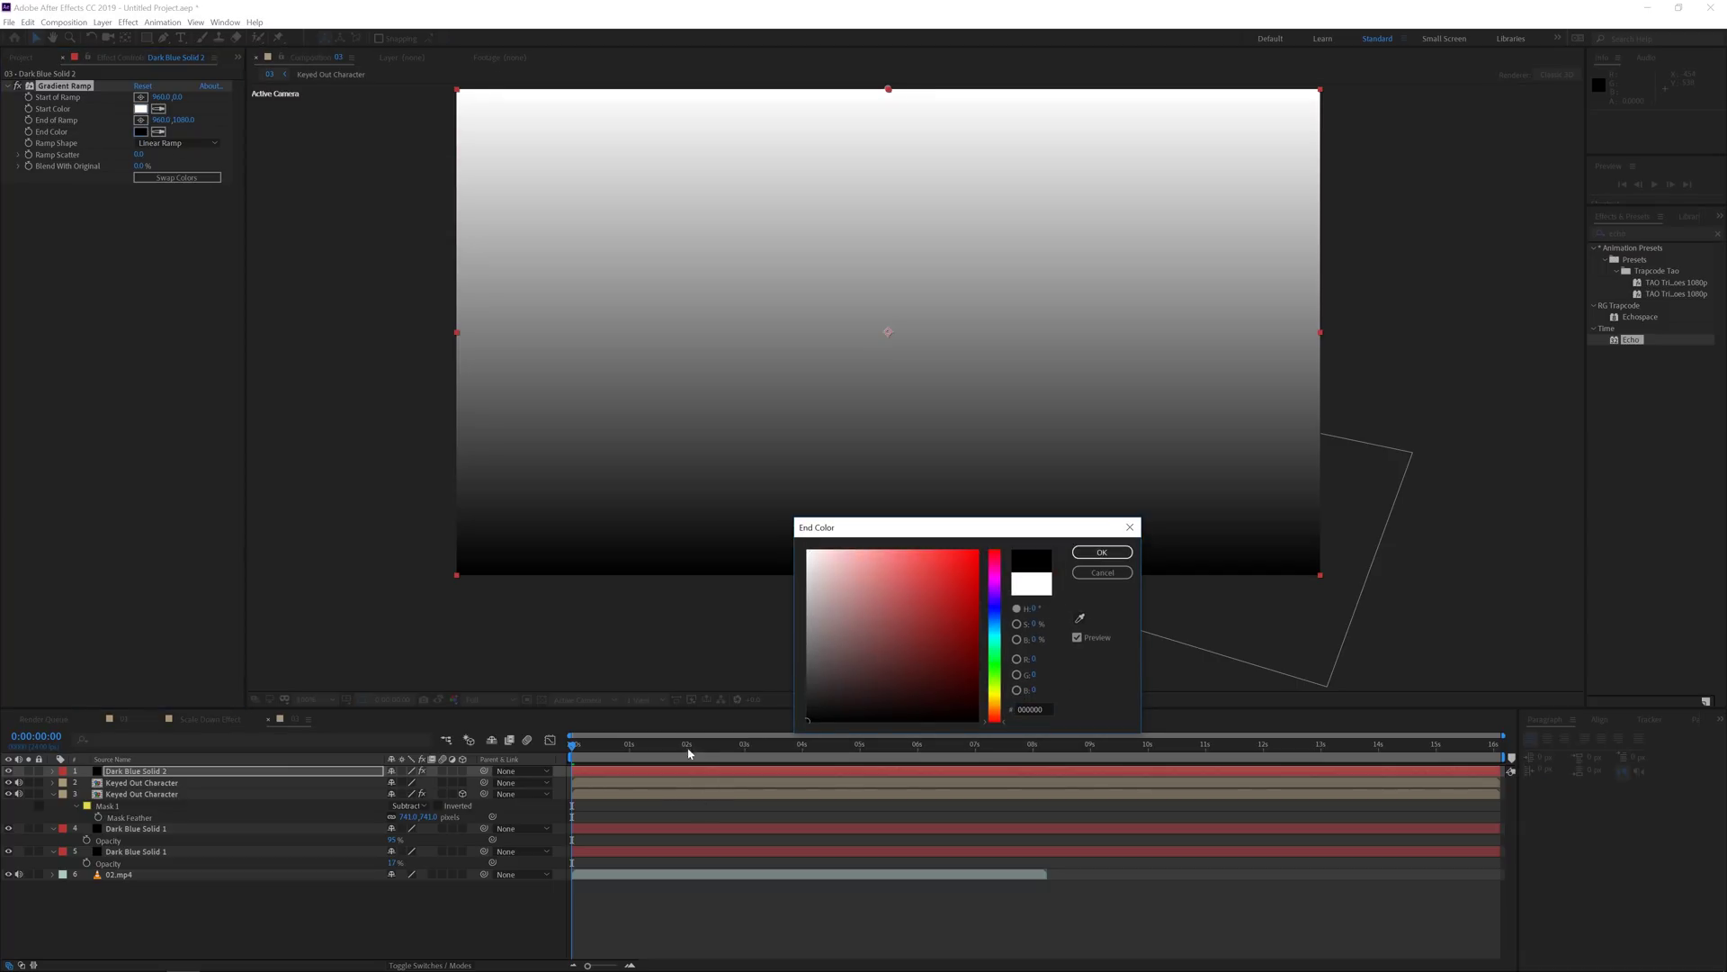
{"action": "key", "text": "Return"}
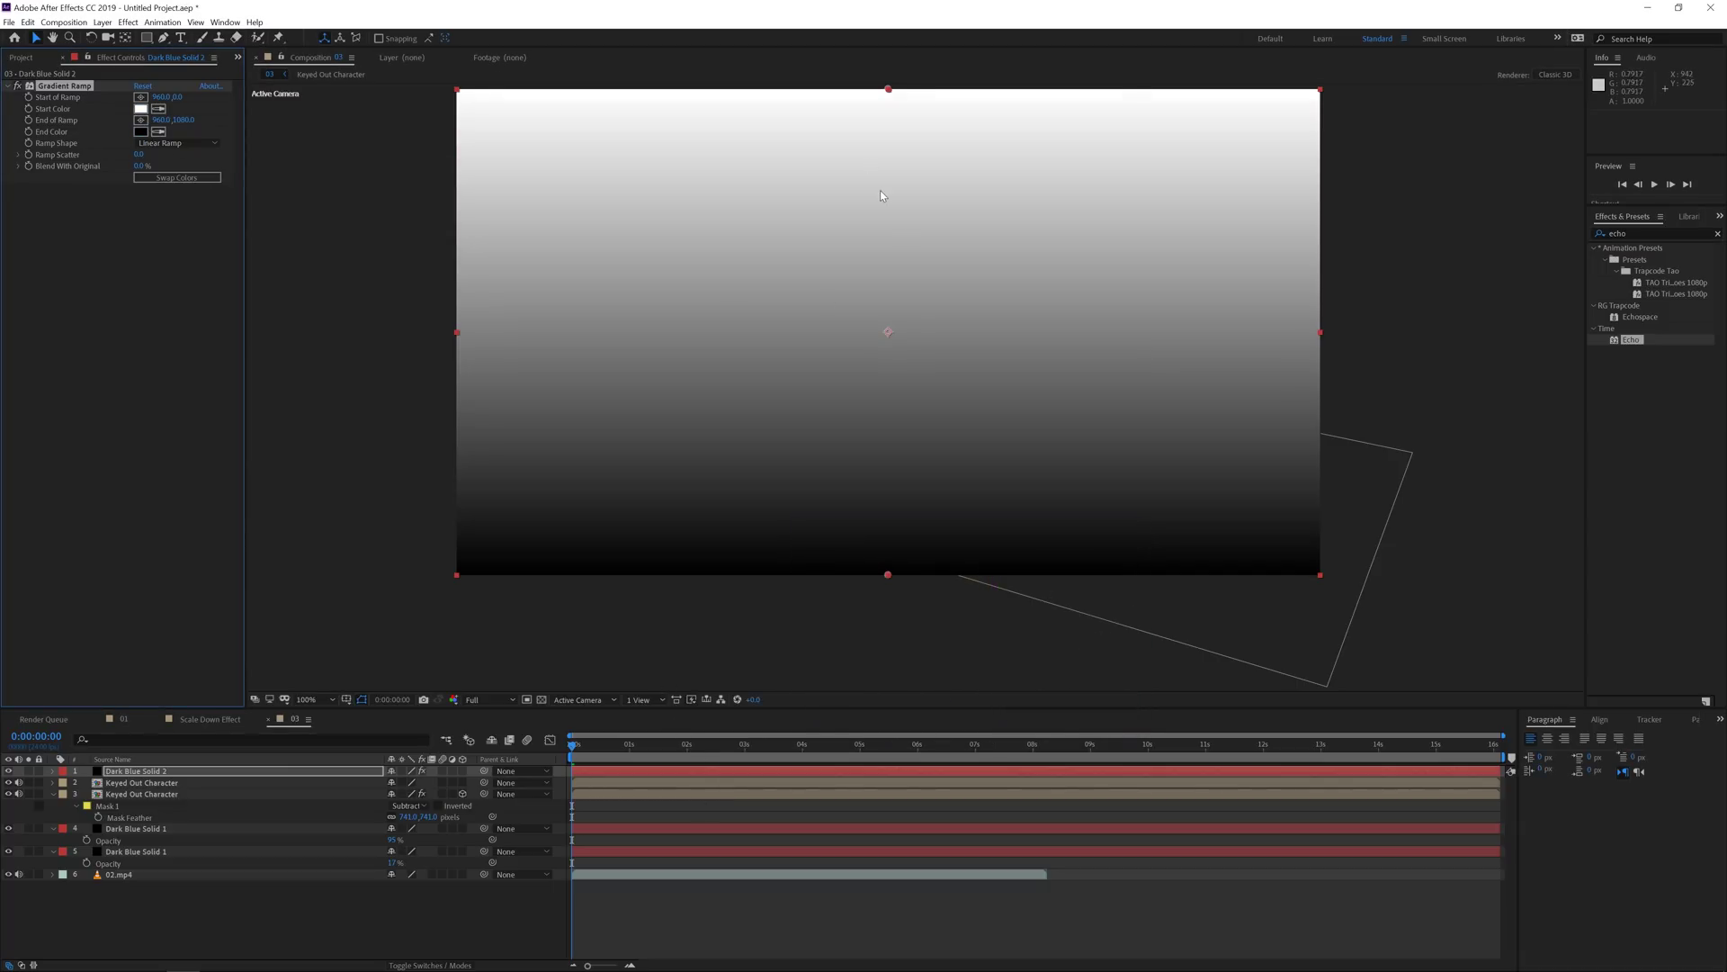
Place the ramp start at 939, 207 and end at the frame bottom, then keep the layer hidden.
{"action": "left_click", "coordinate": [8, 771]}
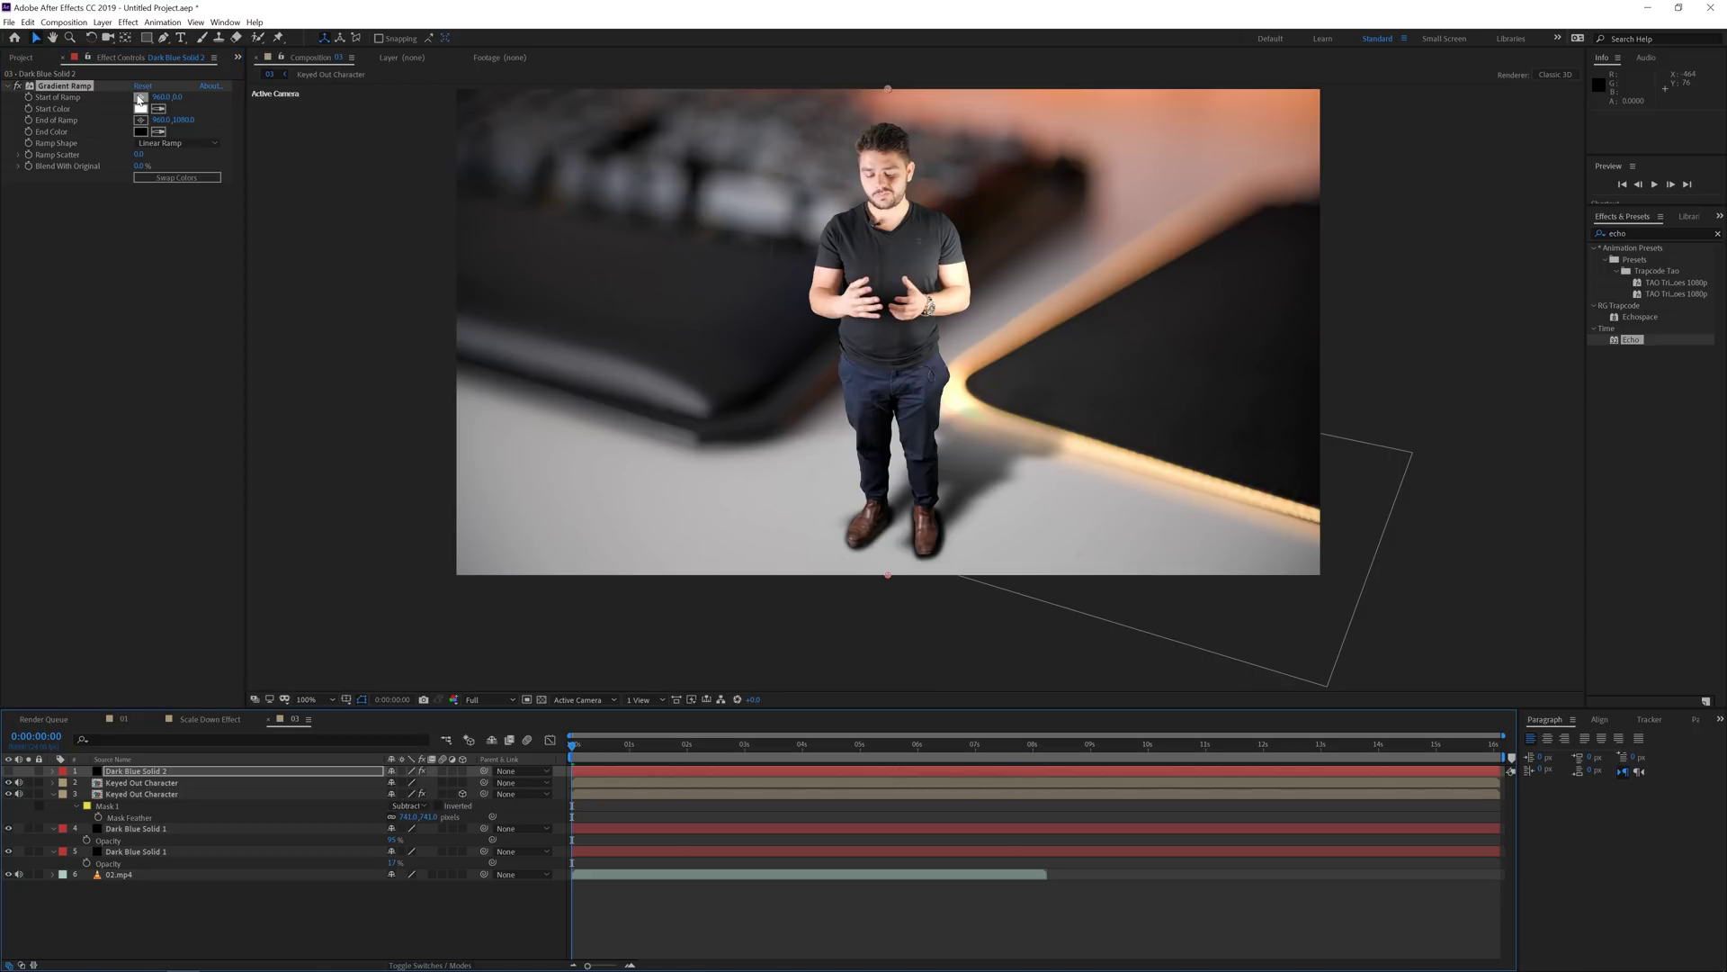
{"action": "left_click", "coordinate": [139, 99]}
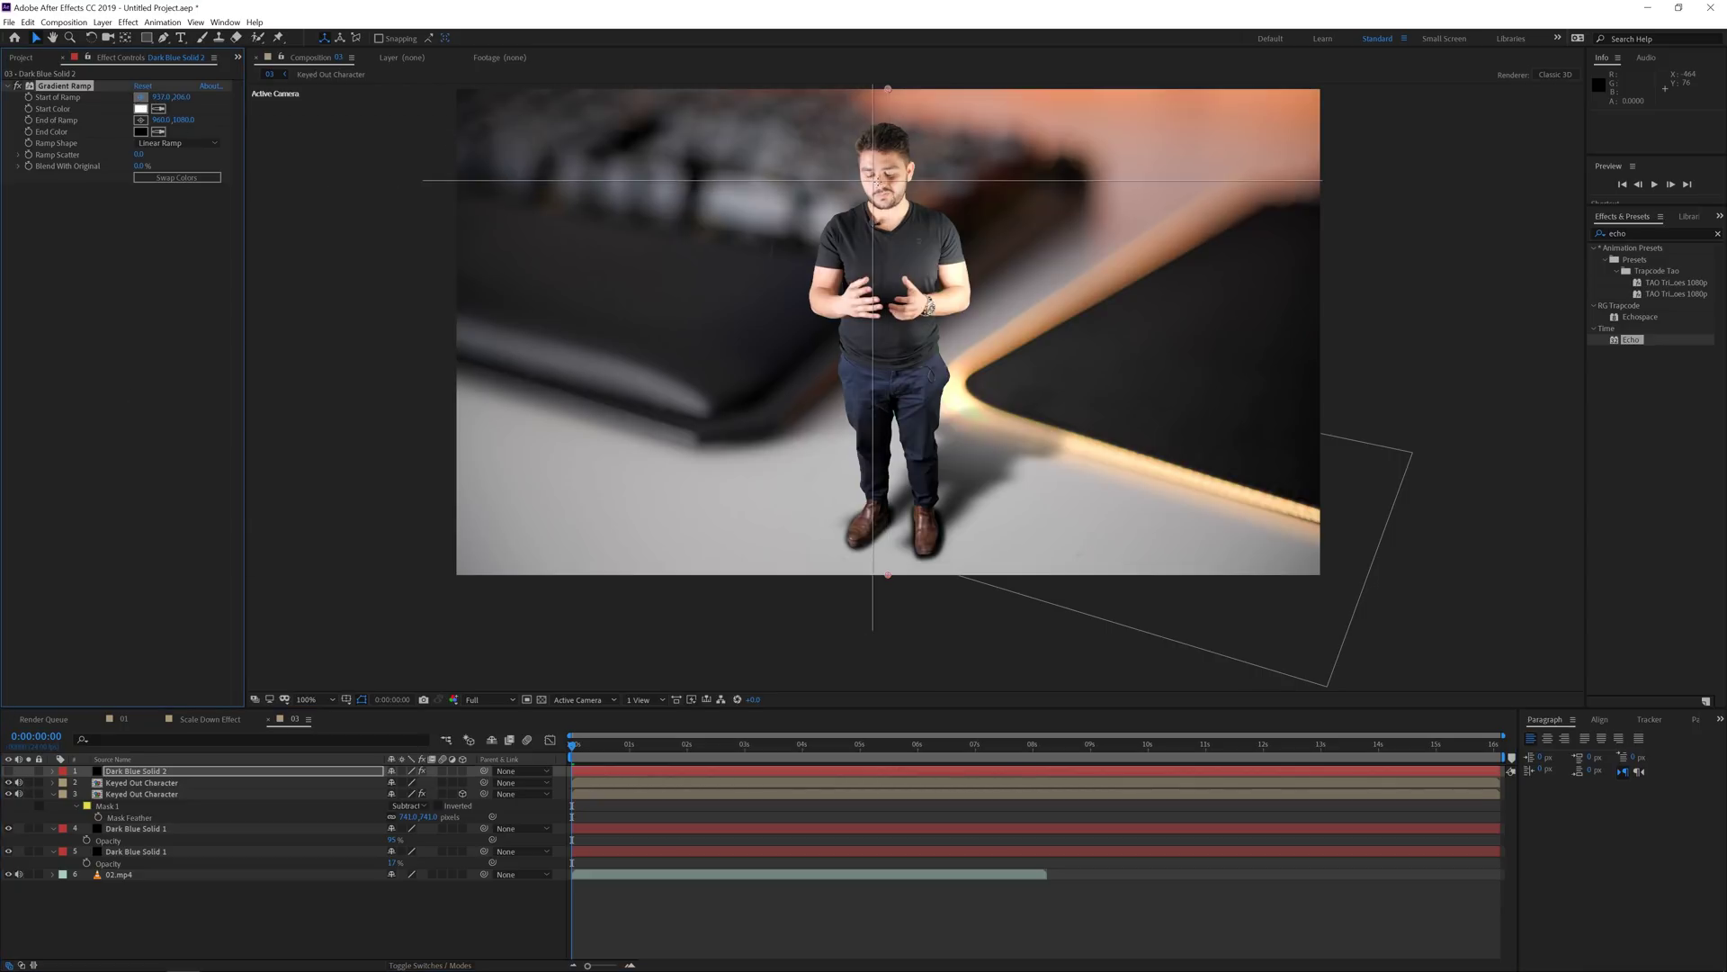
{"action": "left_click", "coordinate": [879, 185]}
{"action": "left_click", "coordinate": [142, 121]}
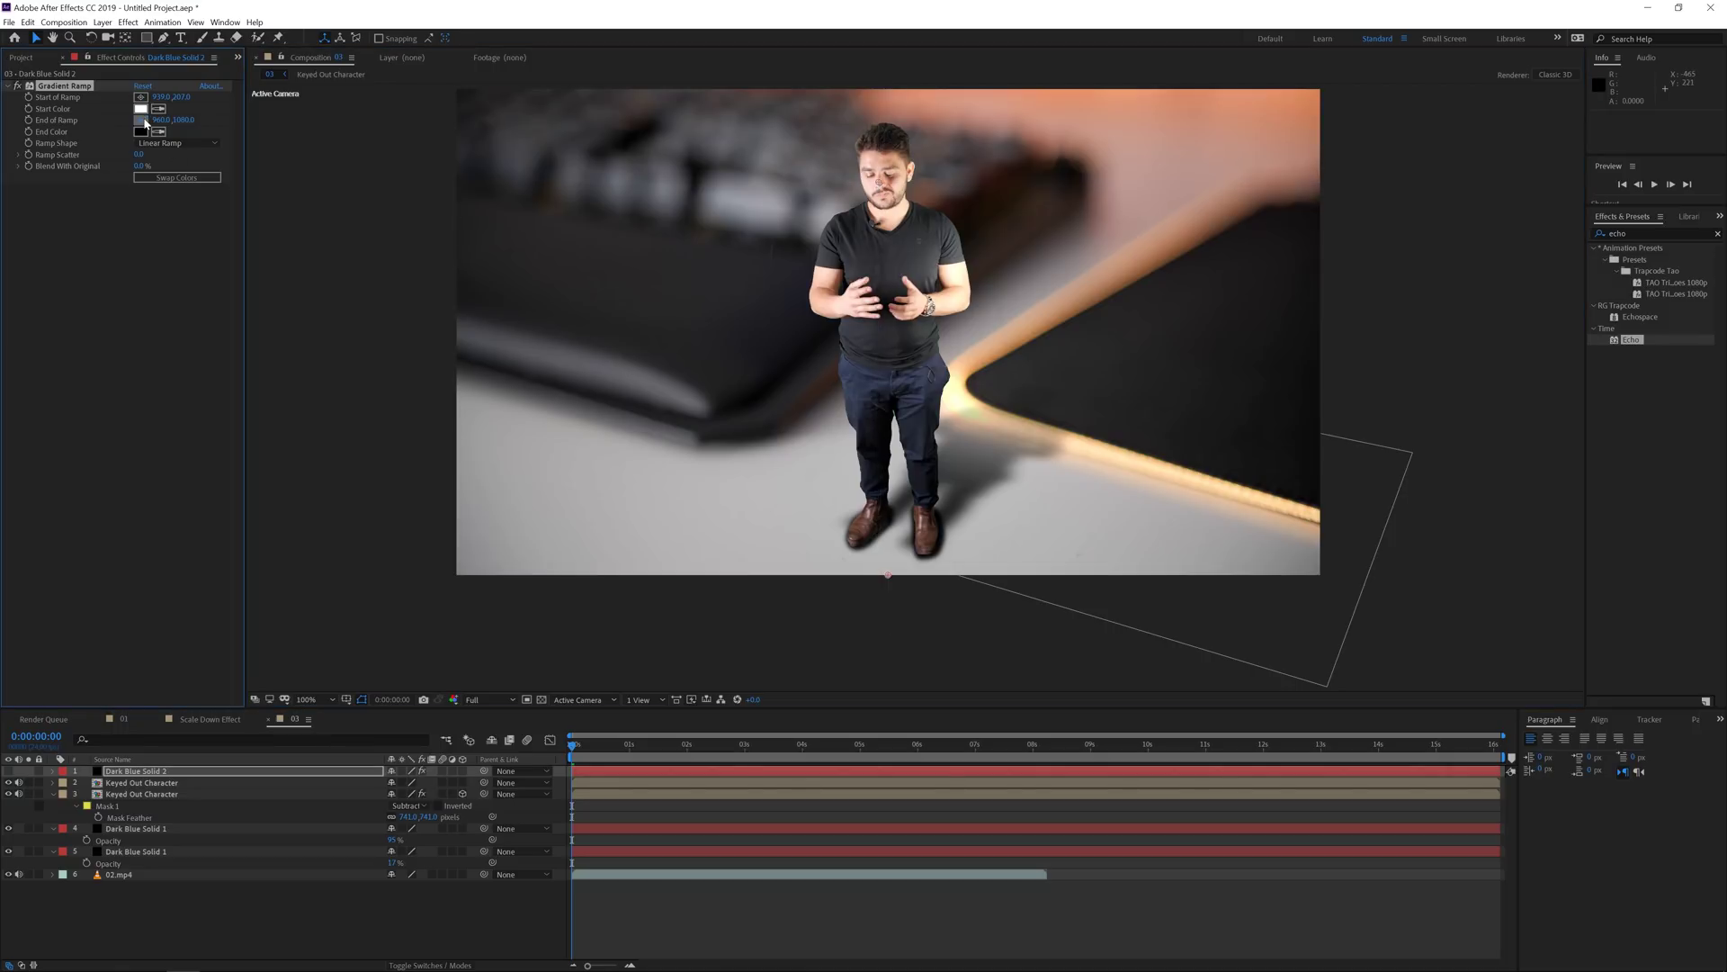
{"action": "left_click_drag", "start_coordinate": [909, 574], "coordinate": [908, 569]}
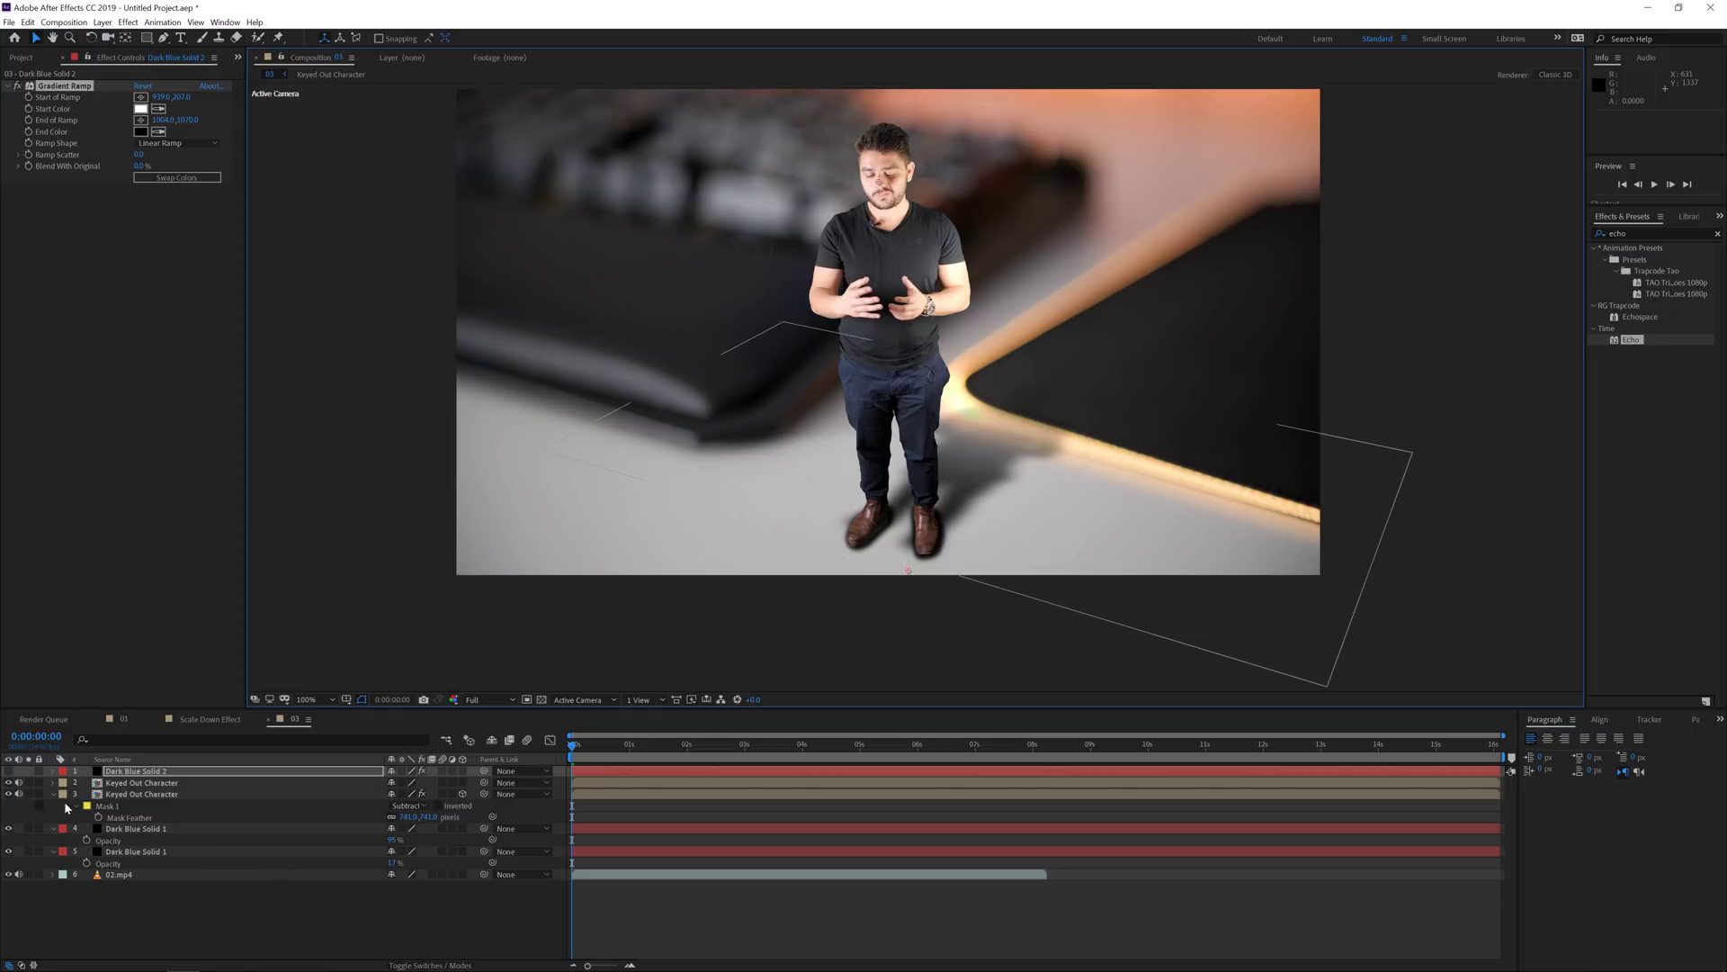
{"action": "left_click", "coordinate": [9, 772]}
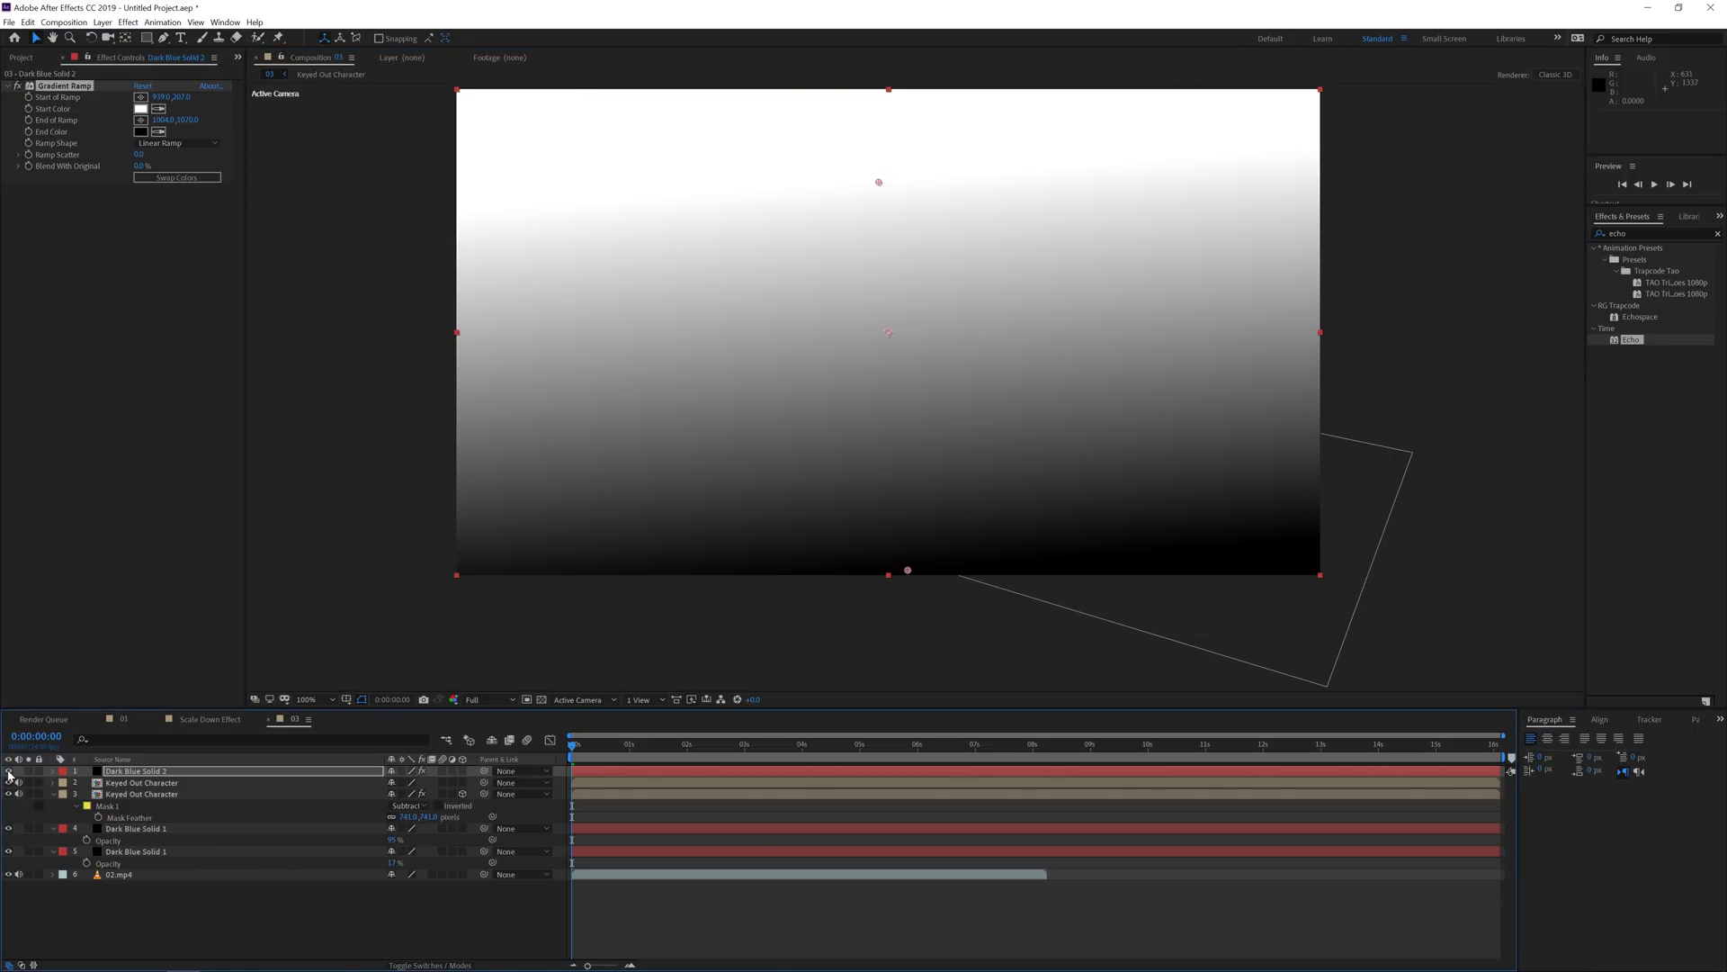
{"action": "left_click", "coordinate": [9, 771]}
Add a new adjustment layer placed beneath the gradient solid.
{"action": "right_click", "coordinate": [197, 779]}
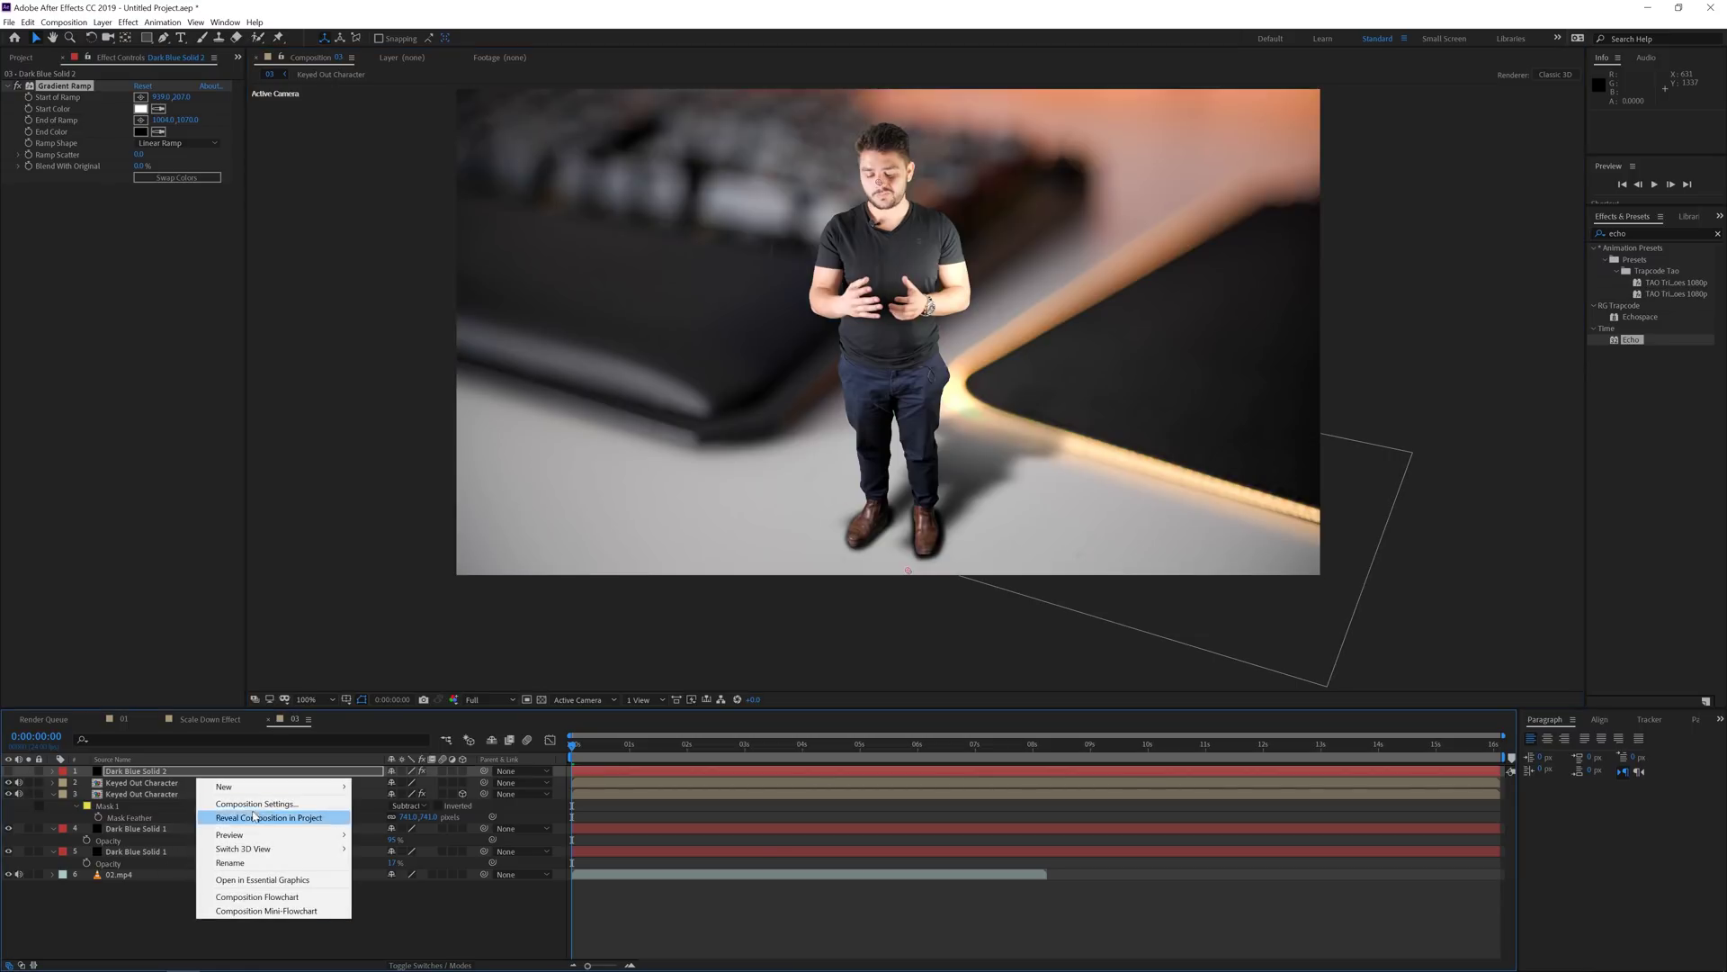
{"action": "mouse_move", "coordinate": [250, 792]}
{"action": "left_click", "coordinate": [399, 887]}
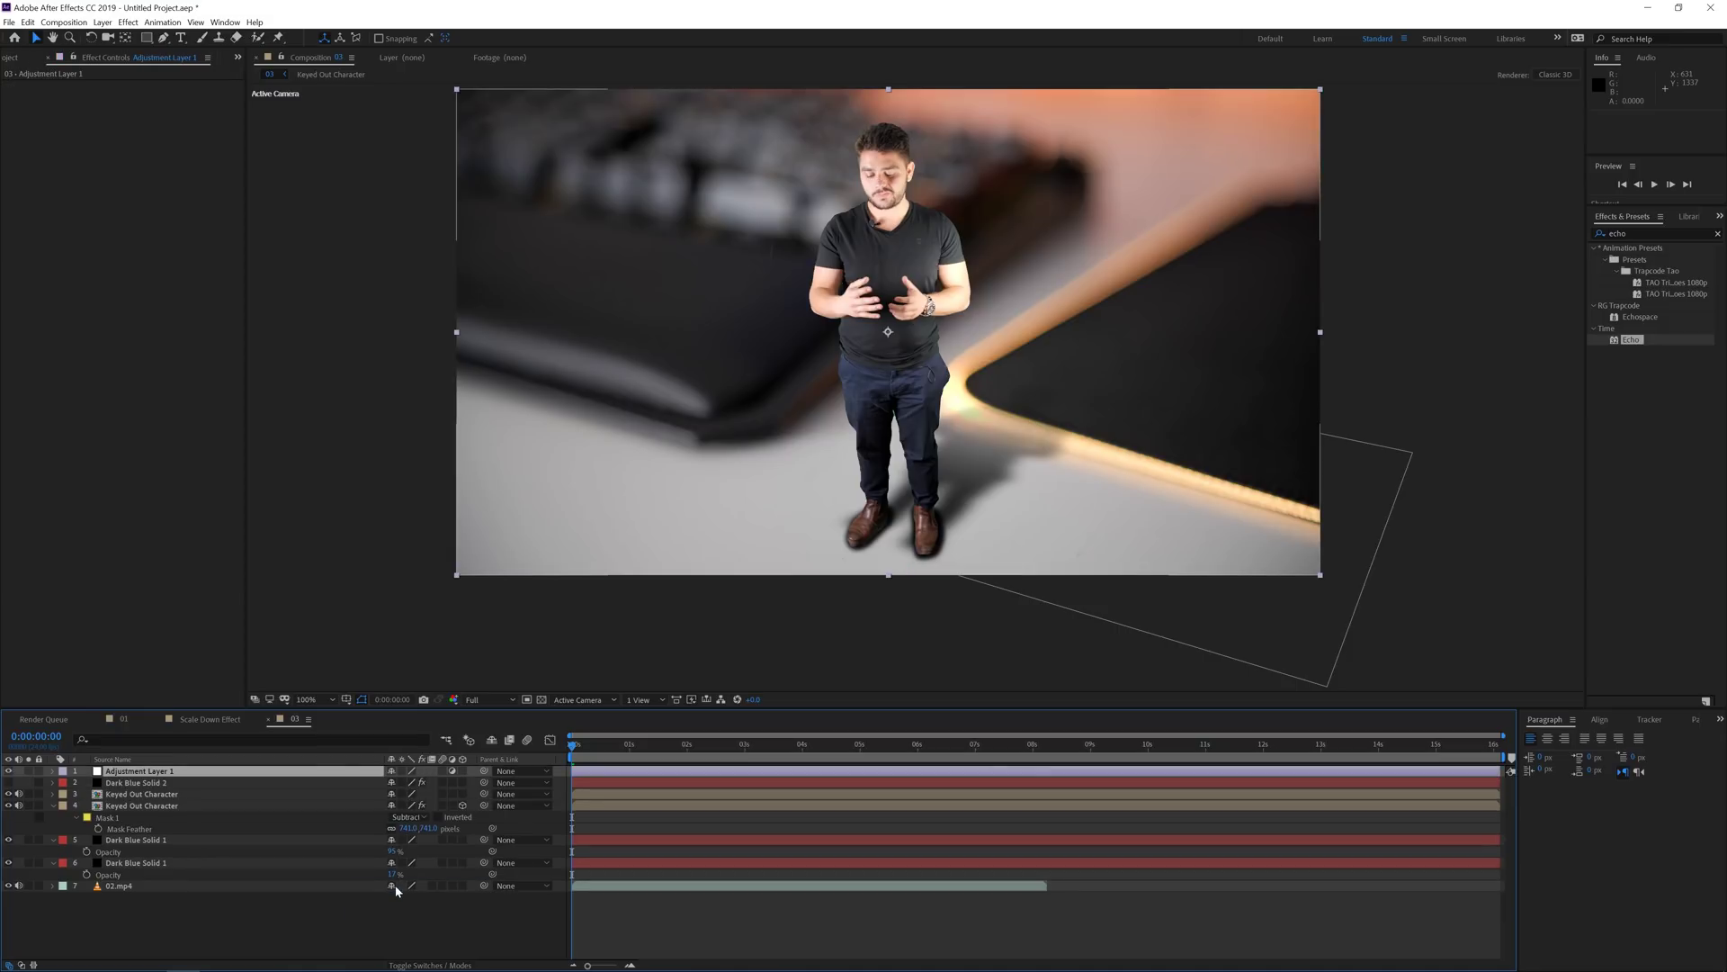
{"action": "left_click_drag", "start_coordinate": [153, 772], "coordinate": [122, 798]}
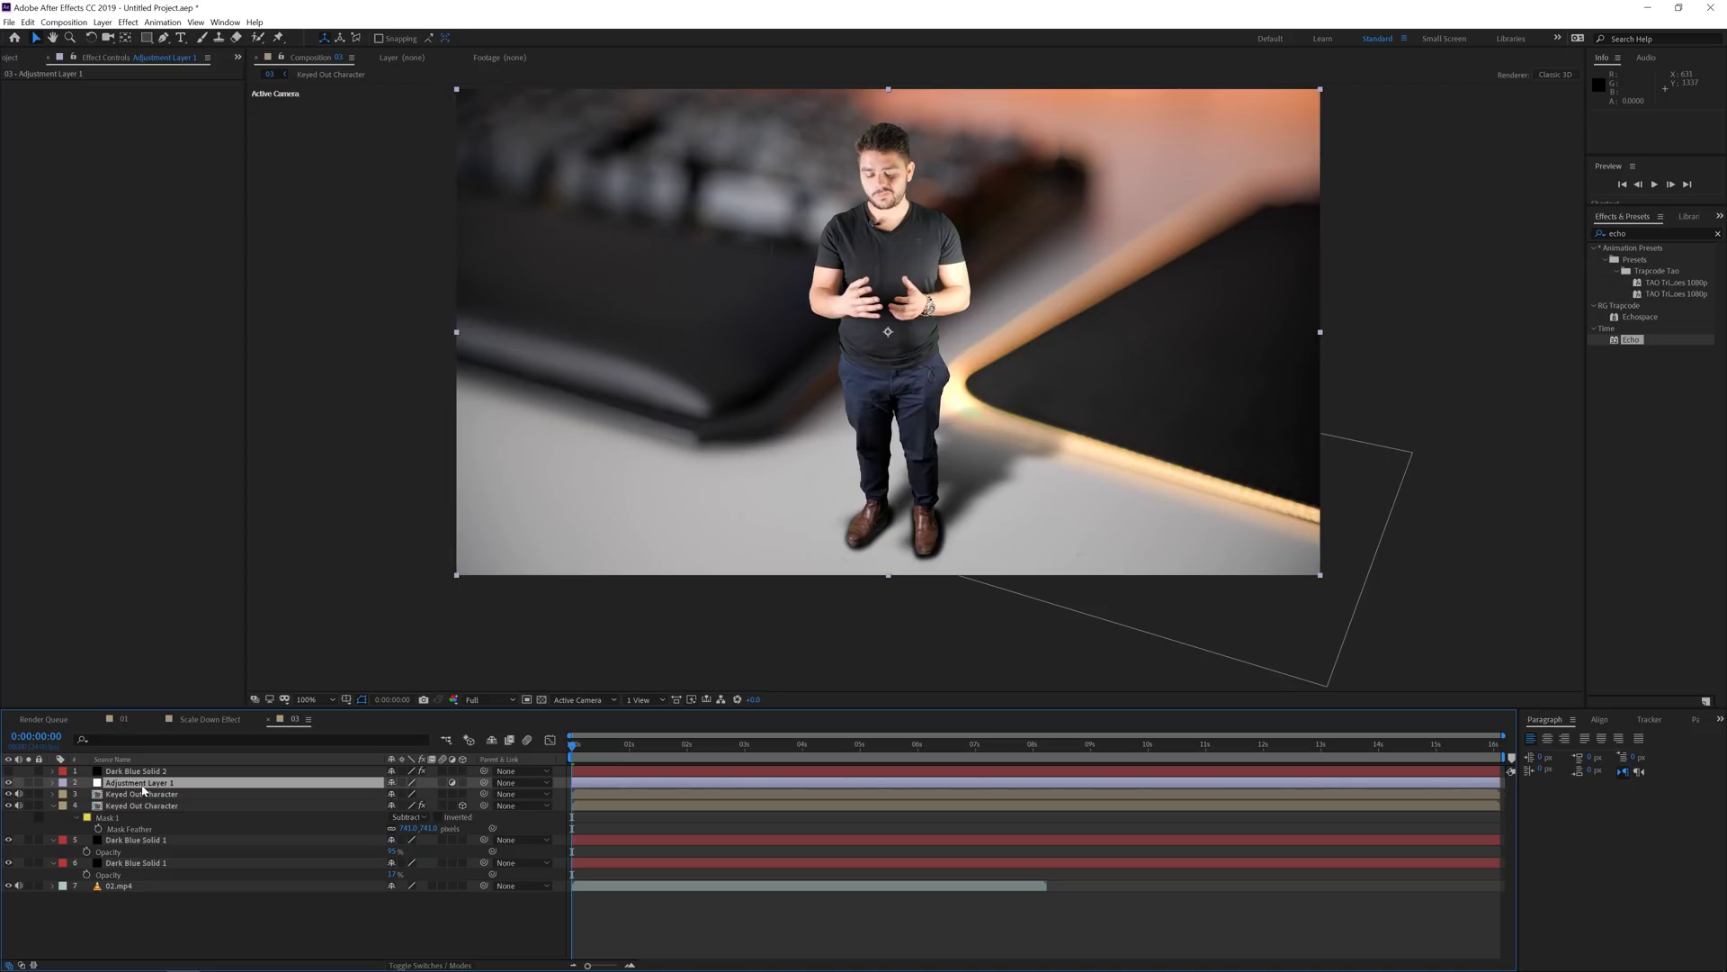
Apply Camera Lens Blur using Dark Blue Solid 2 Effects & Masks as blur map, radius 56.
{"action": "left_click", "coordinate": [128, 21]}
{"action": "mouse_move", "coordinate": [171, 109]}
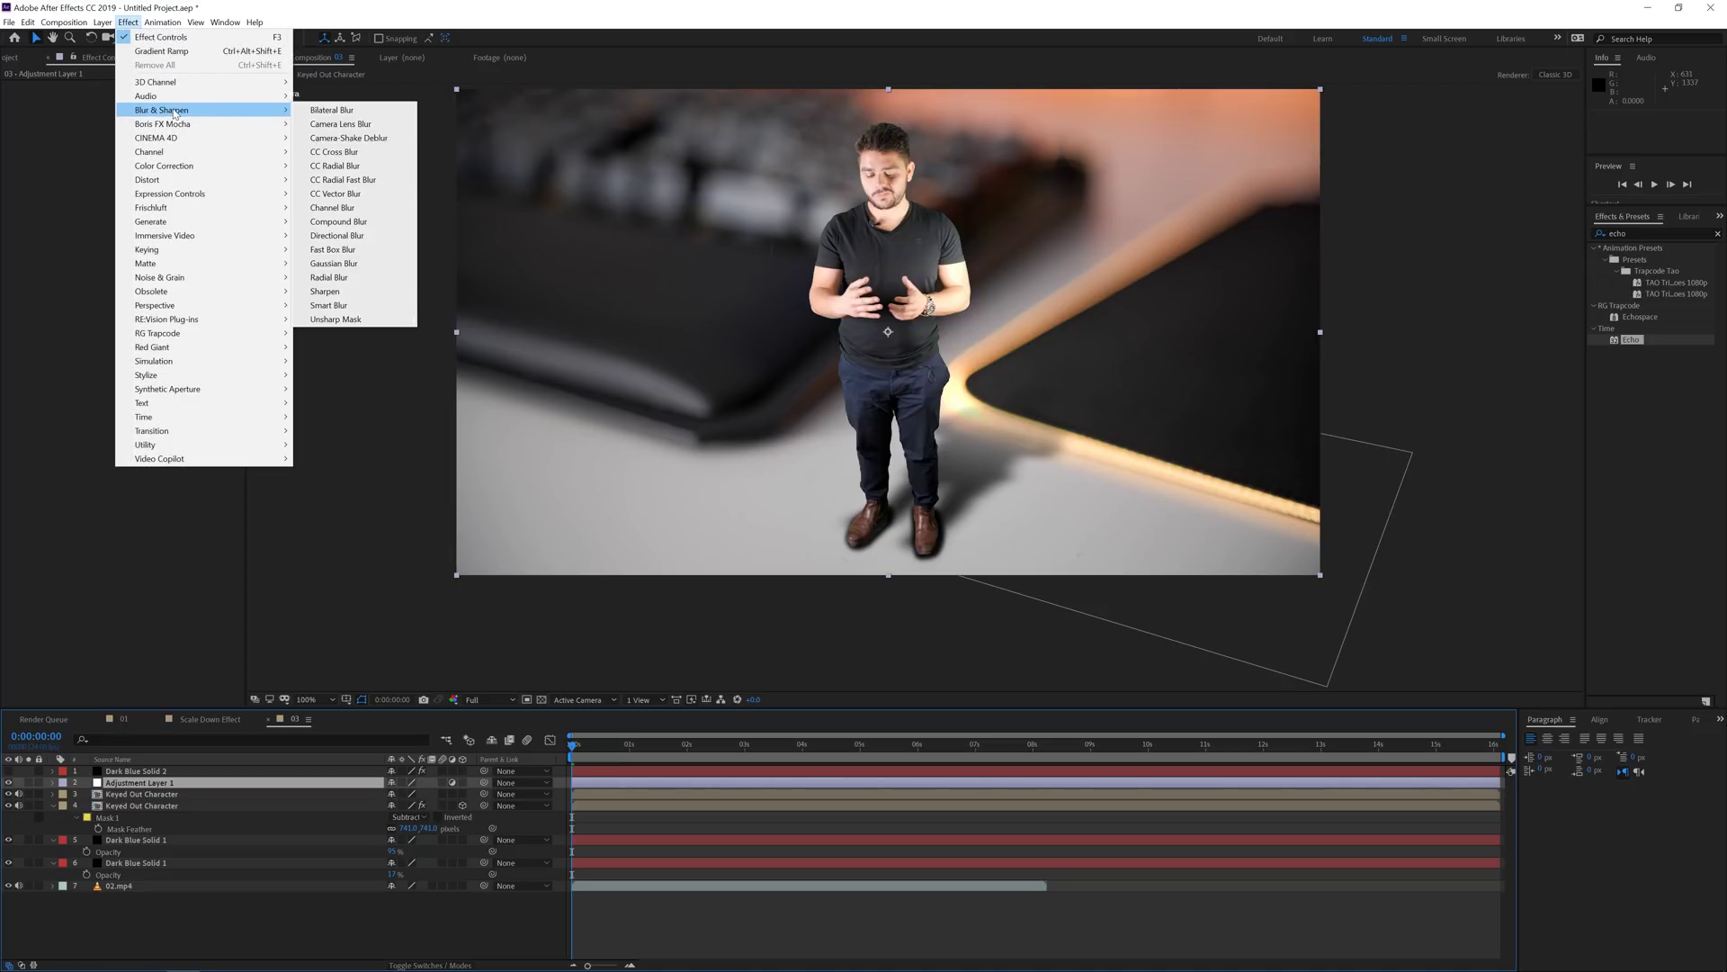
{"action": "left_click", "coordinate": [340, 124]}
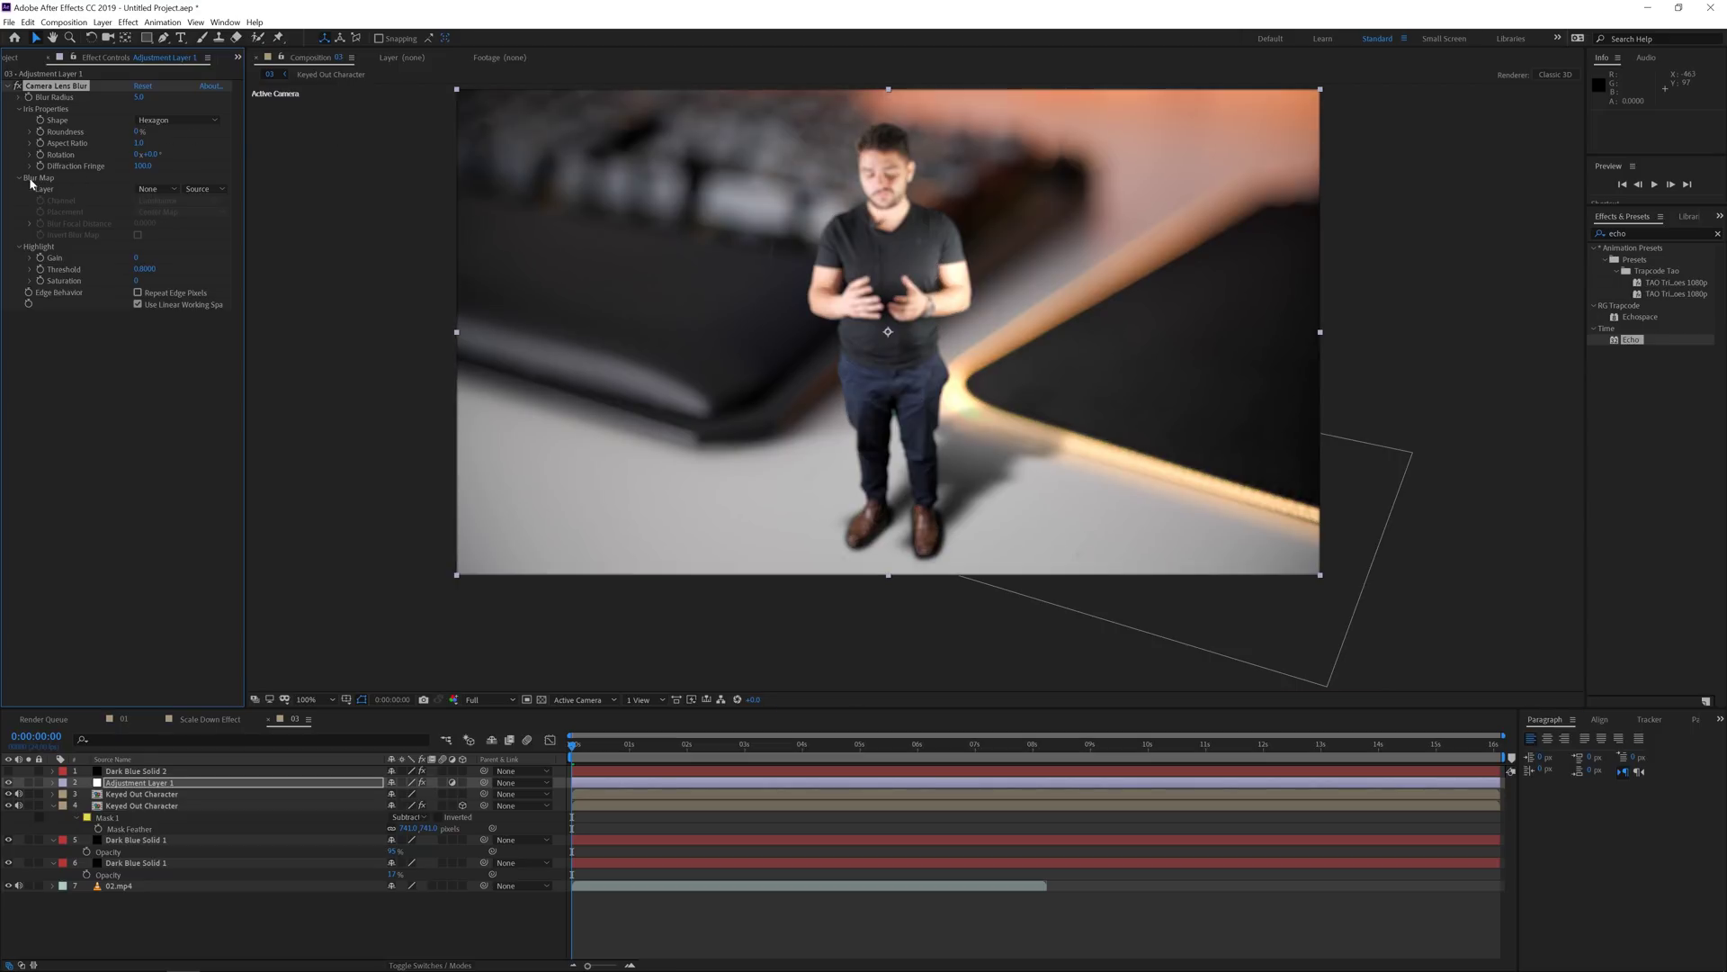
{"action": "left_click", "coordinate": [155, 189]}
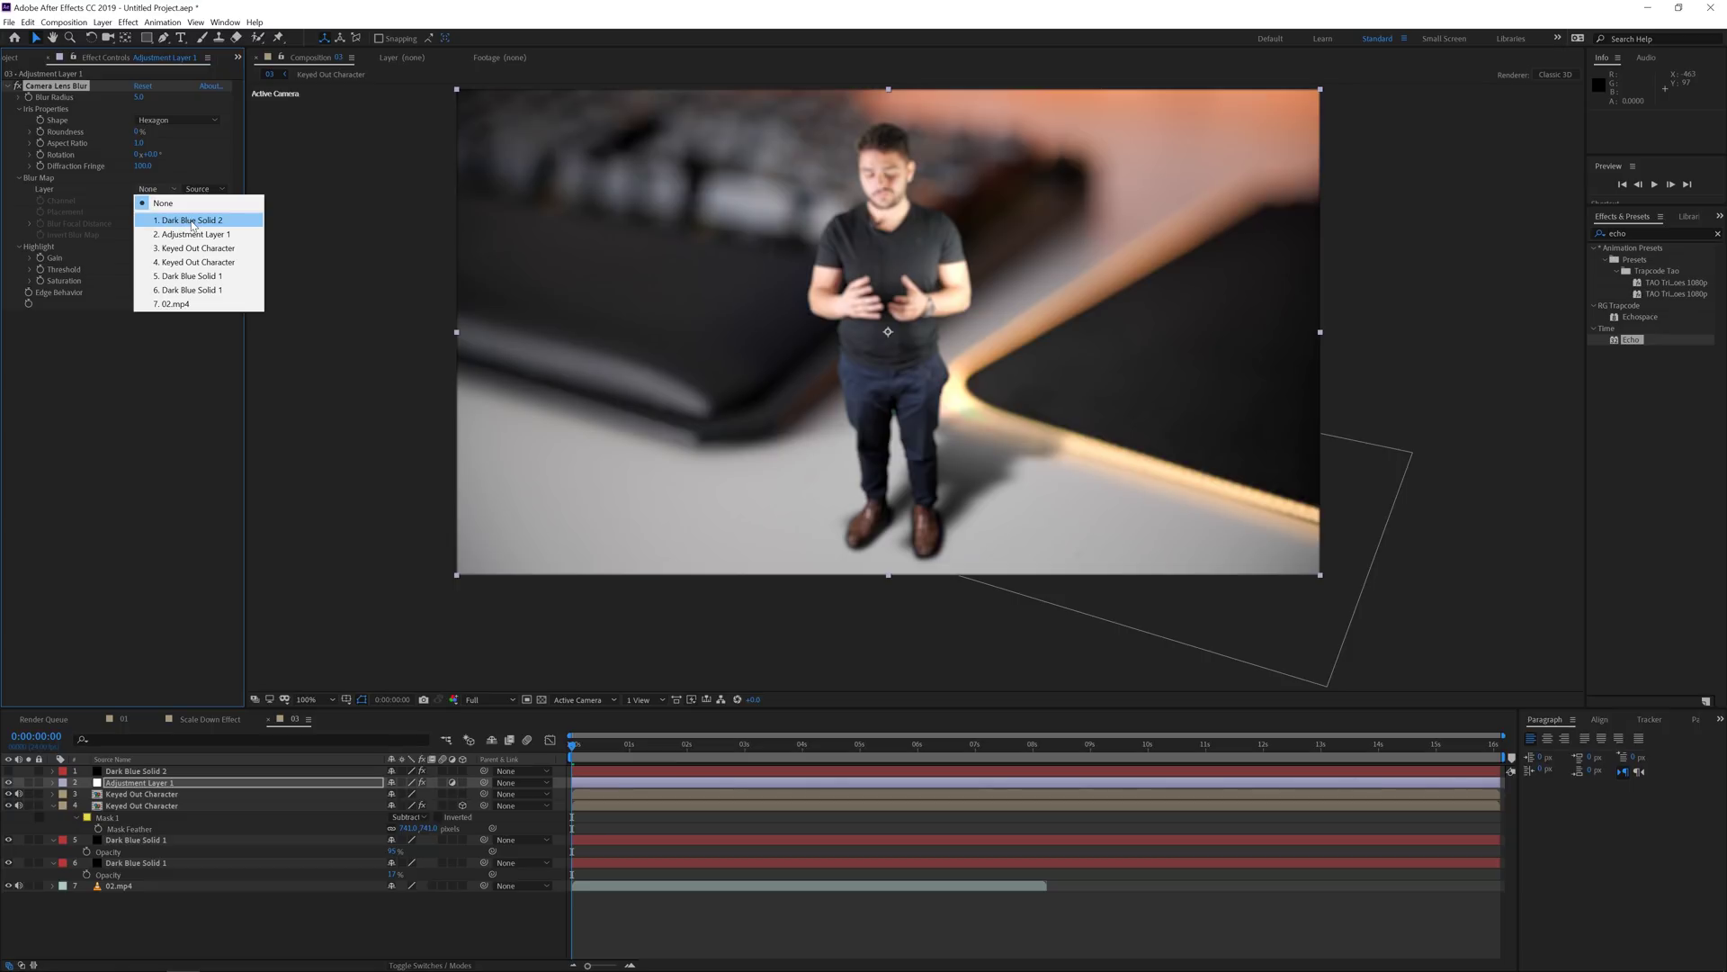
{"action": "left_click", "coordinate": [191, 224]}
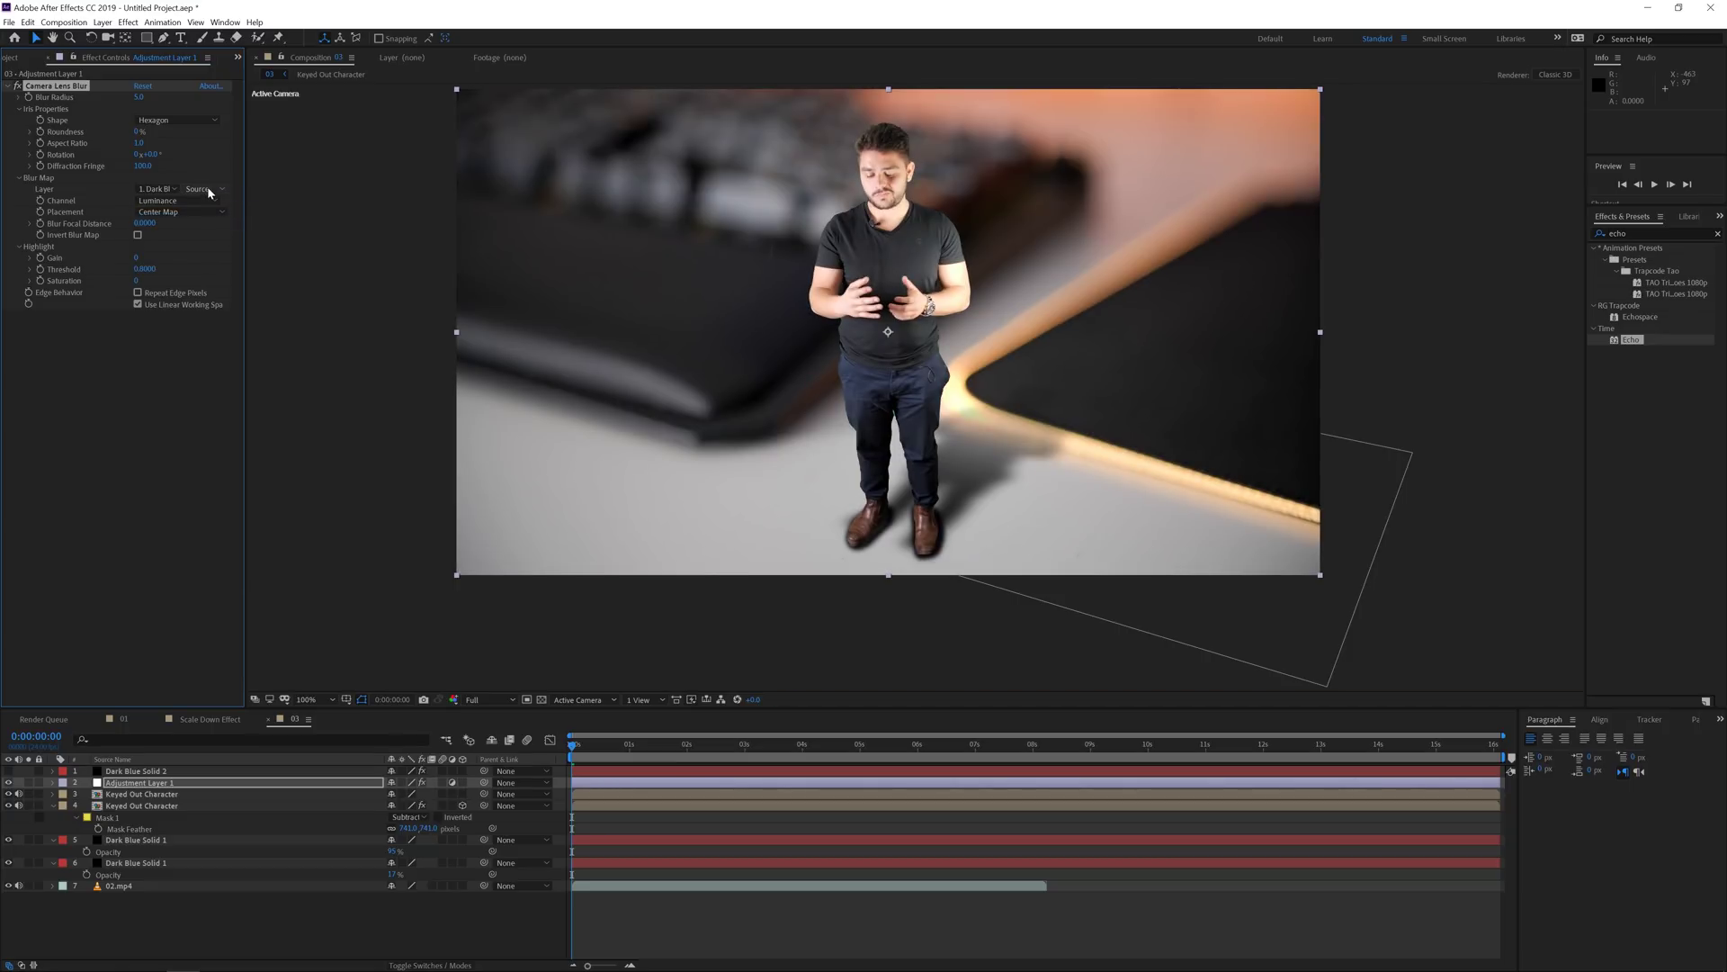
{"action": "left_click", "coordinate": [208, 191]}
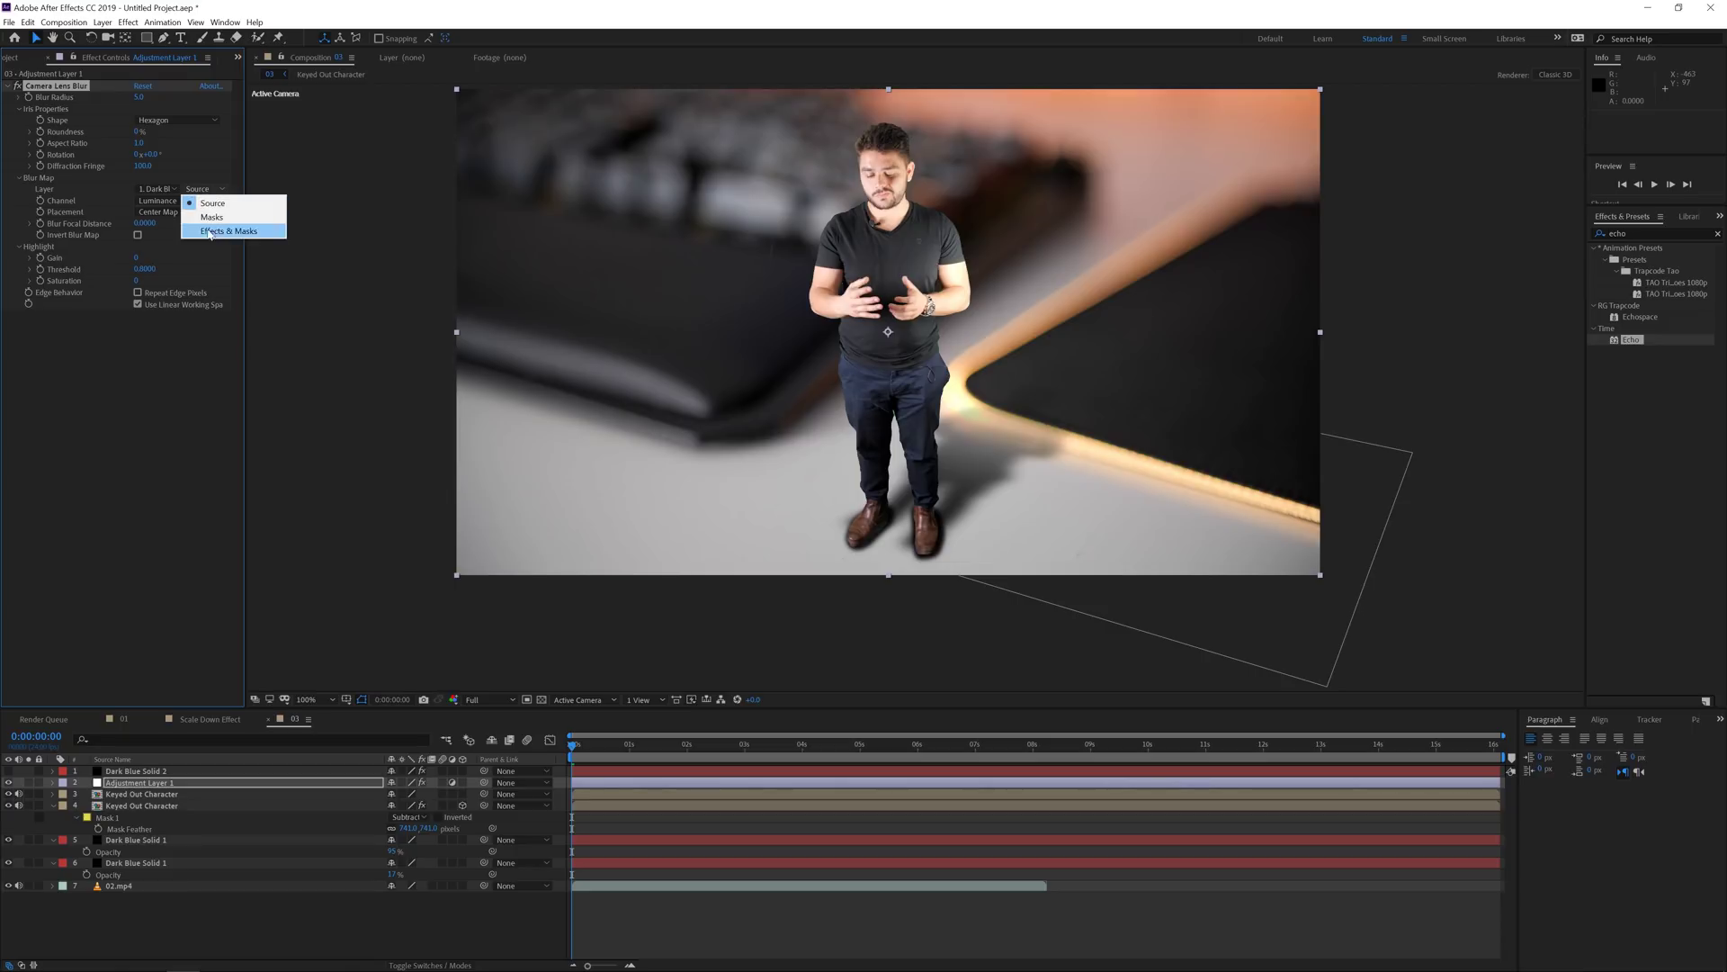
{"action": "left_click", "coordinate": [205, 232]}
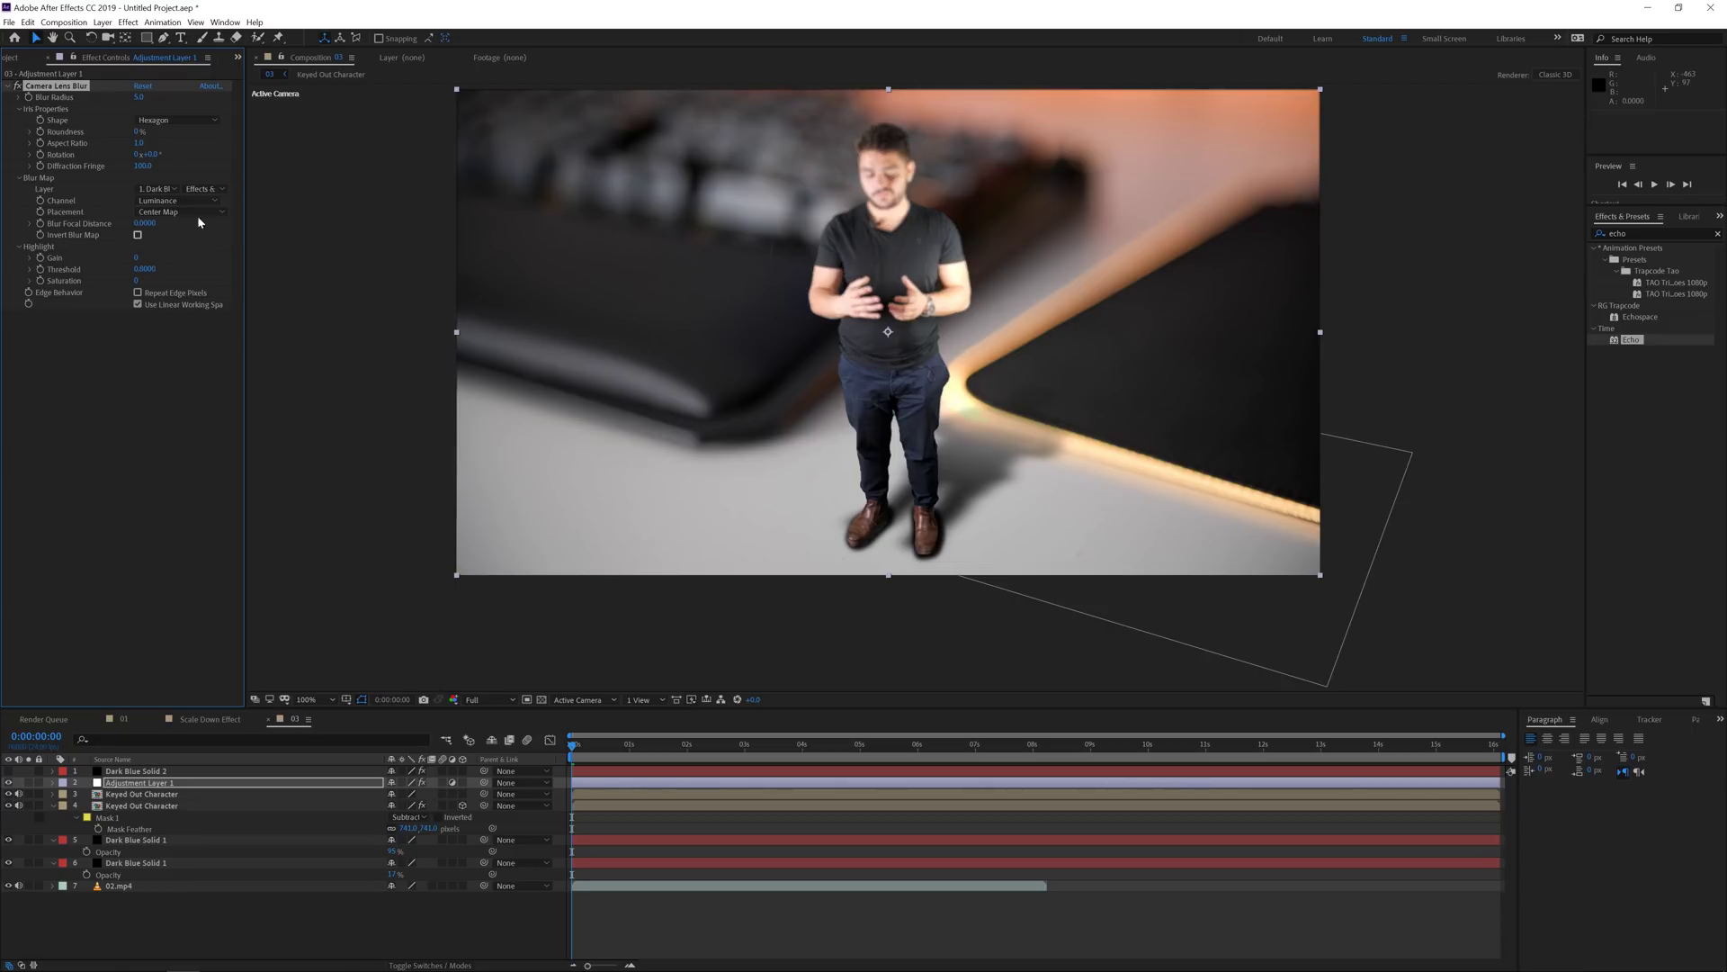
{"action": "left_click_drag", "start_coordinate": [140, 97], "coordinate": [181, 105]}
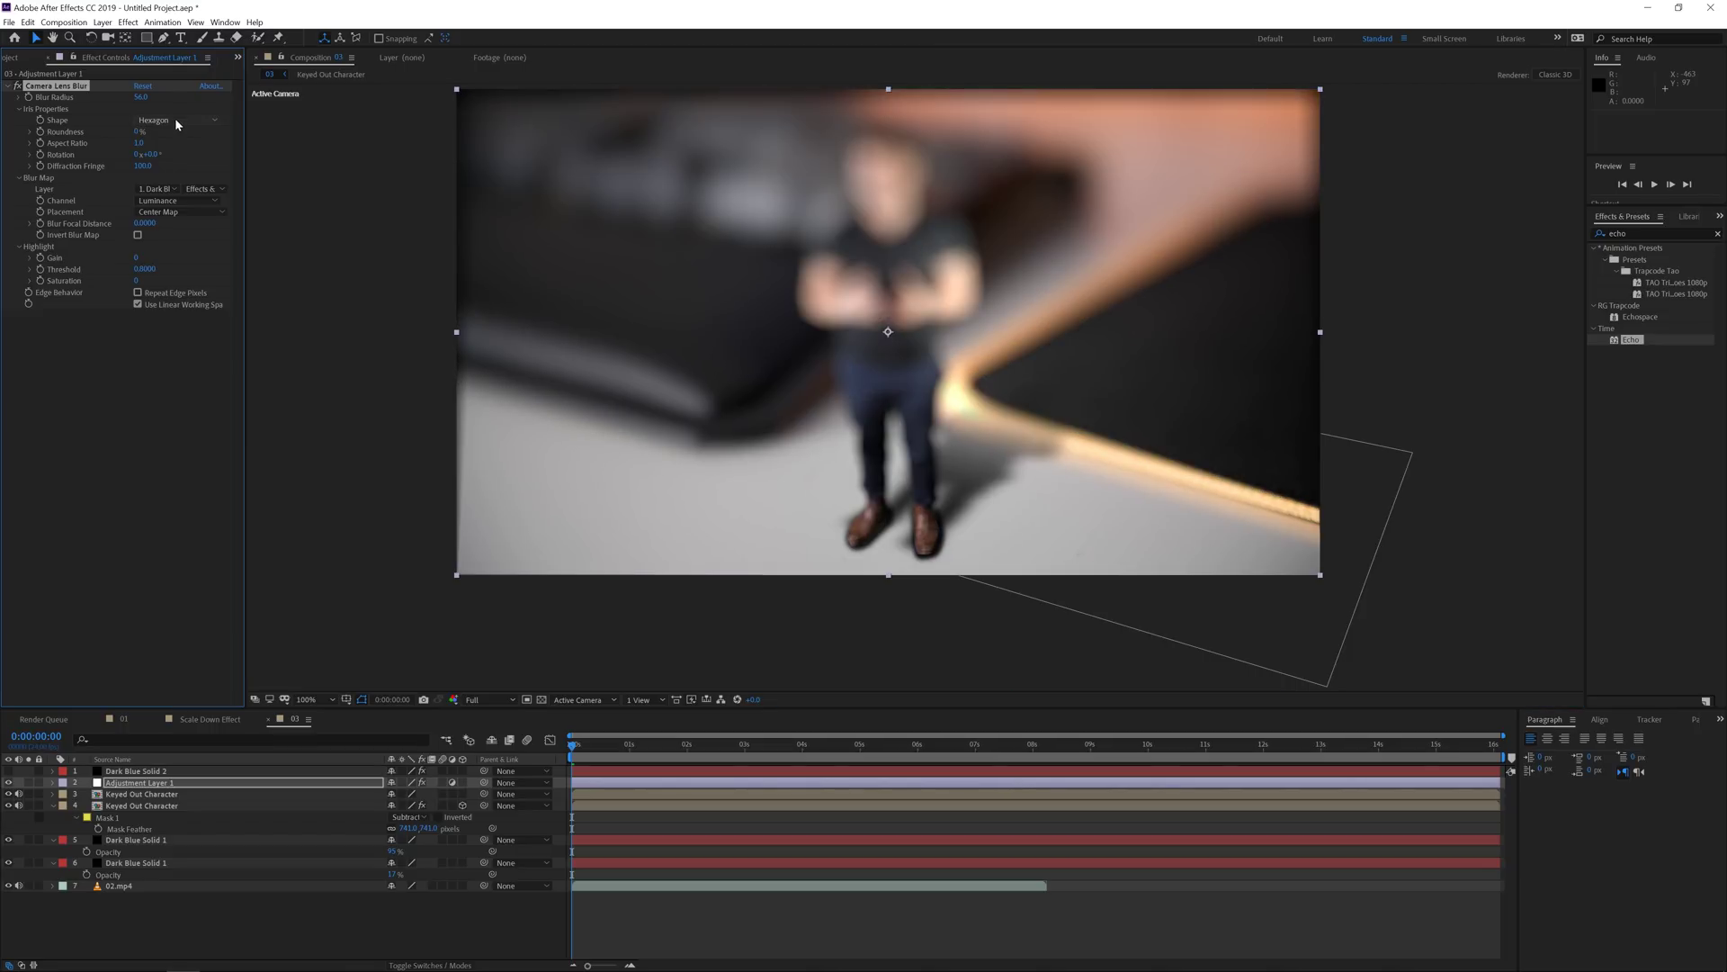
Change the Gradient Ramp to a black start colour and white end colour.
{"action": "left_click", "coordinate": [135, 771]}
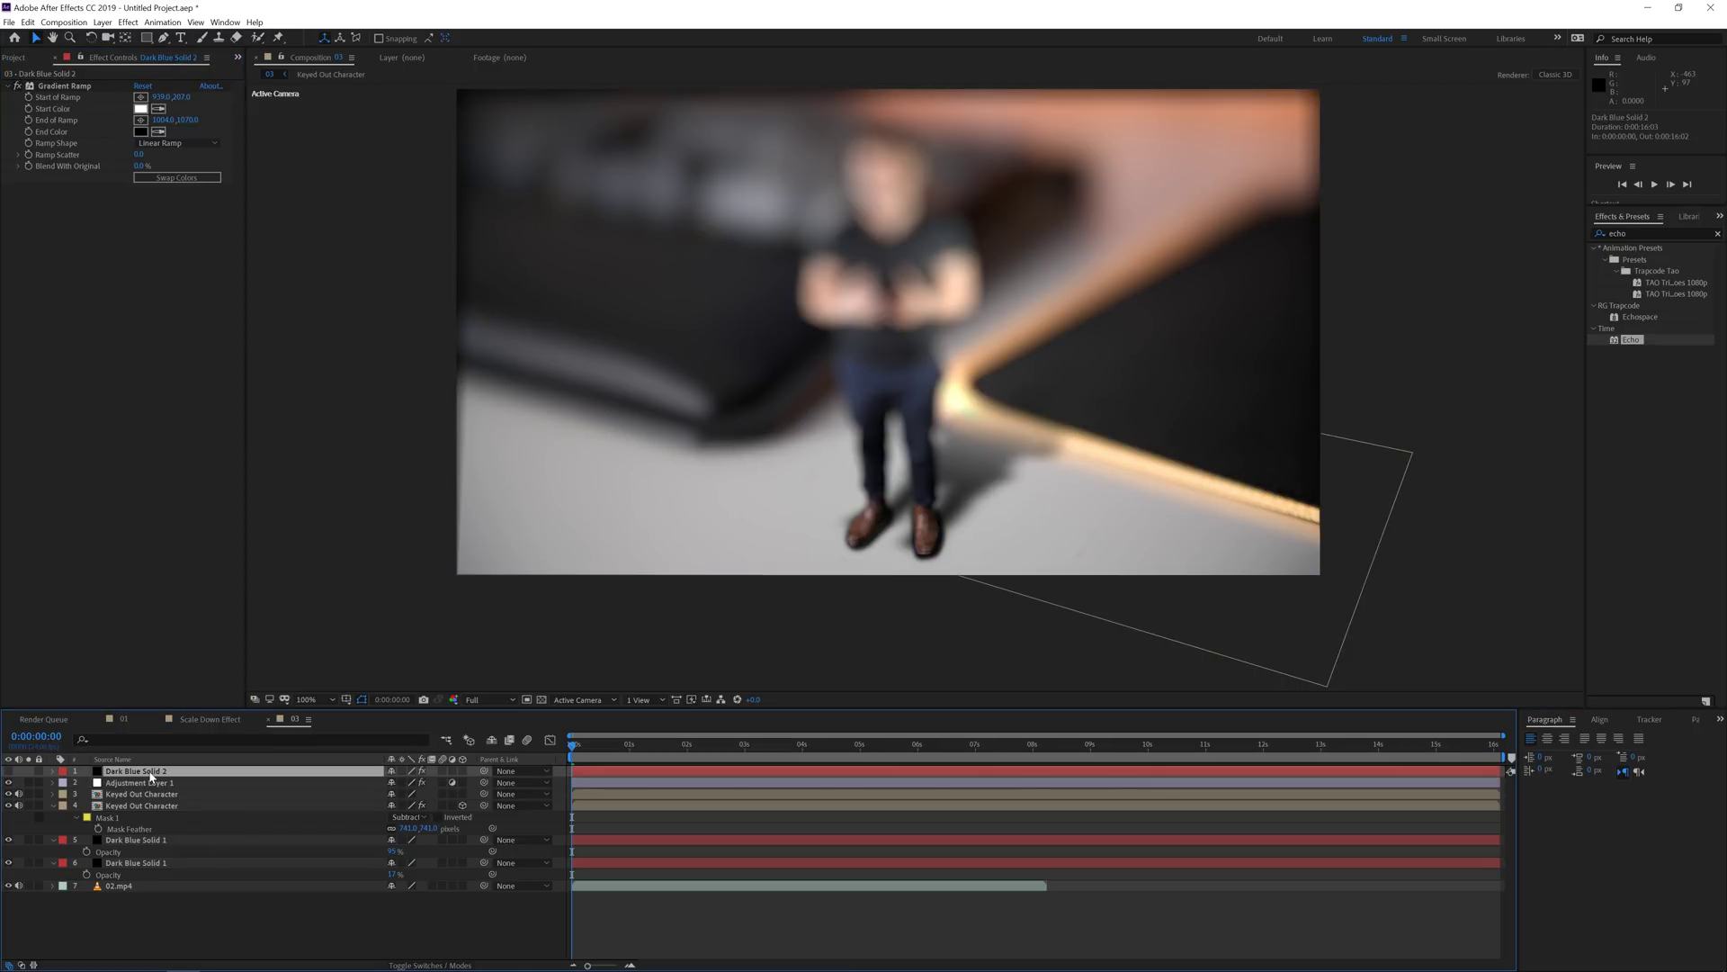
{"action": "left_click", "coordinate": [140, 109]}
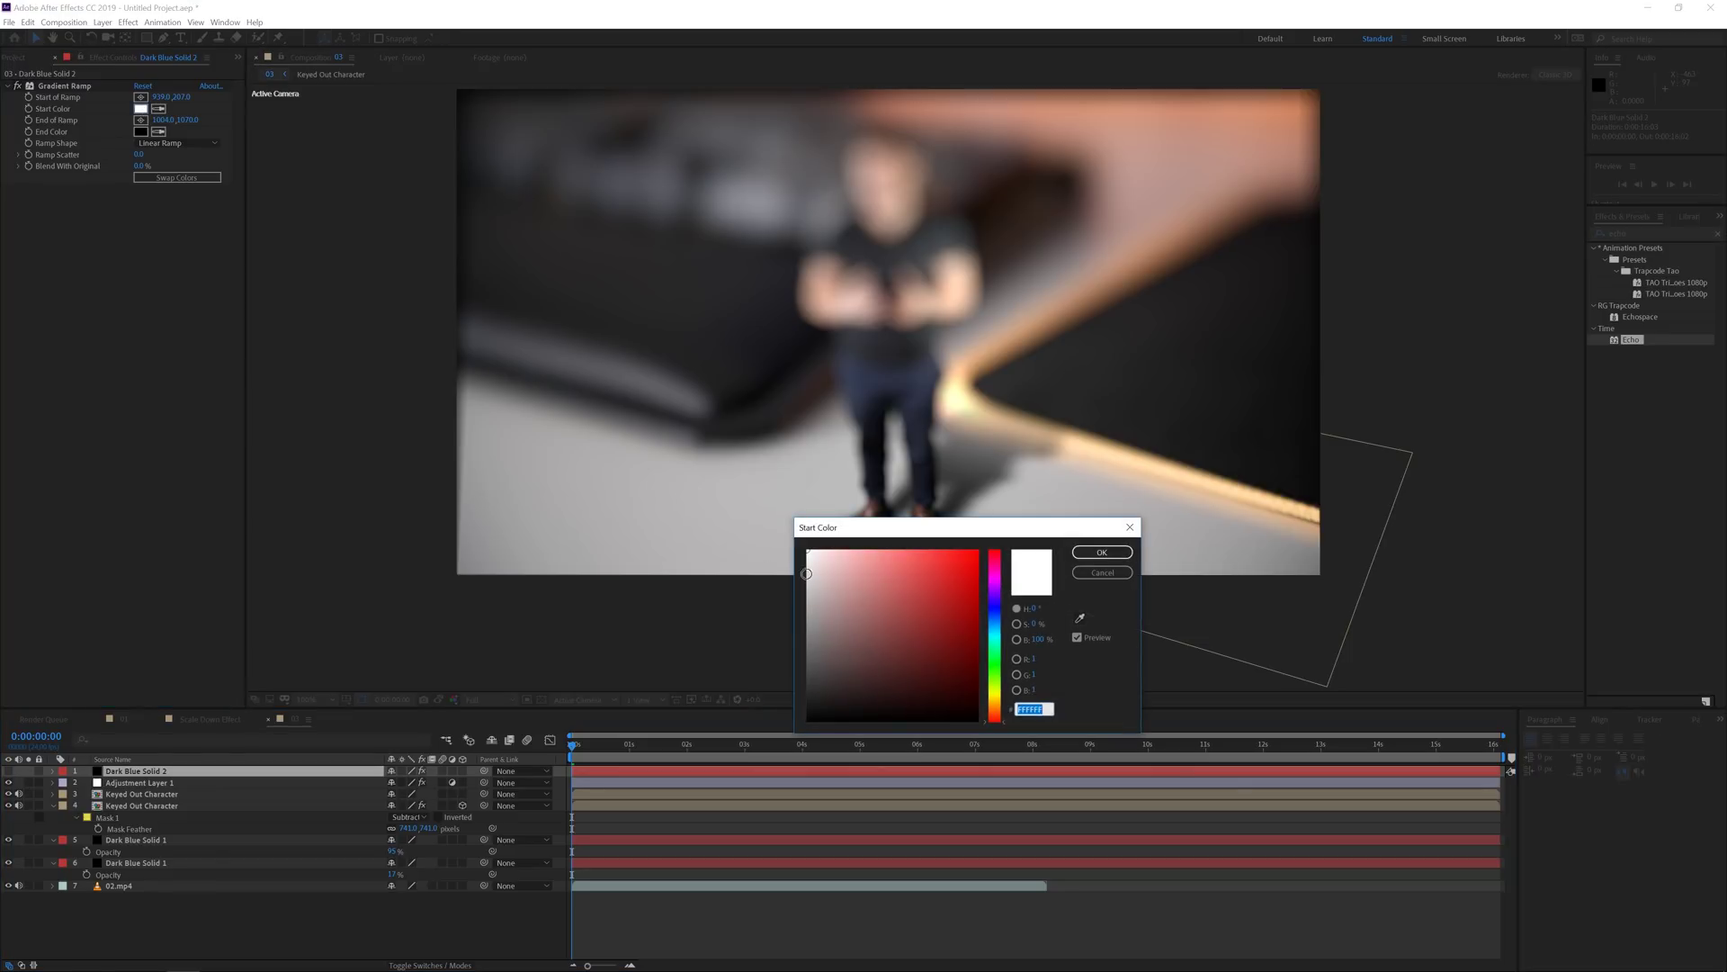
{"action": "left_click_drag", "start_coordinate": [808, 574], "coordinate": [706, 829]}
{"action": "key", "text": "Return"}
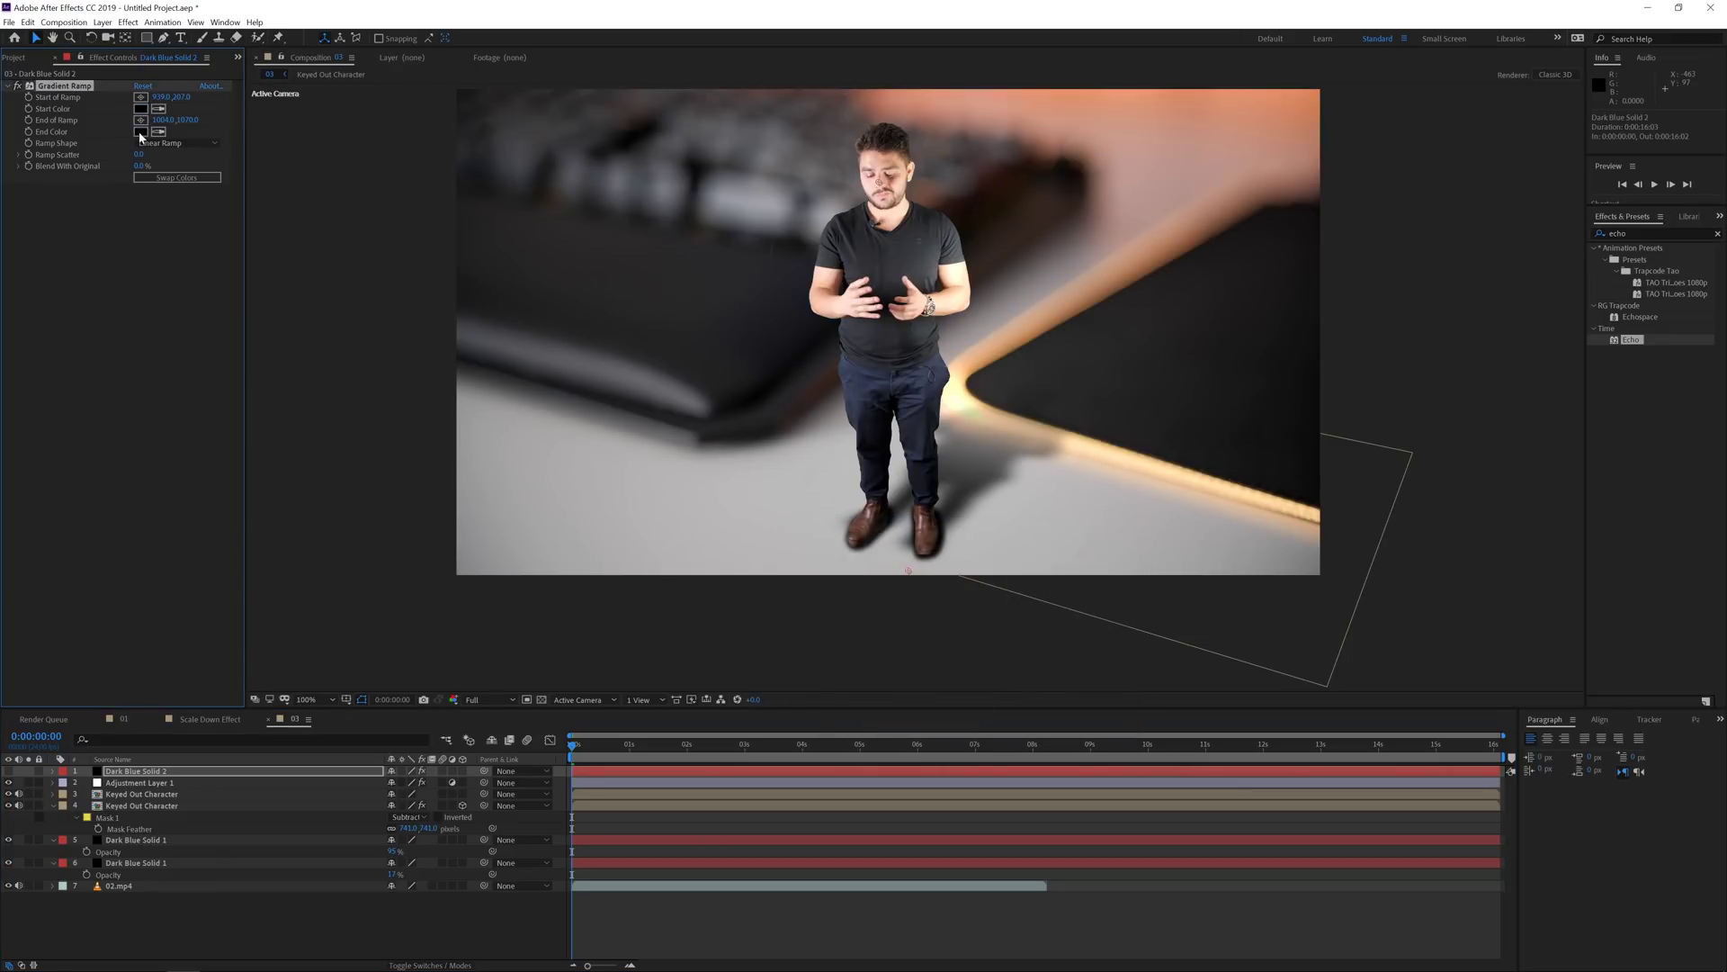
{"action": "left_click", "coordinate": [140, 131]}
{"action": "left_click_drag", "start_coordinate": [855, 593], "coordinate": [730, 465]}
{"action": "key", "text": "Return"}
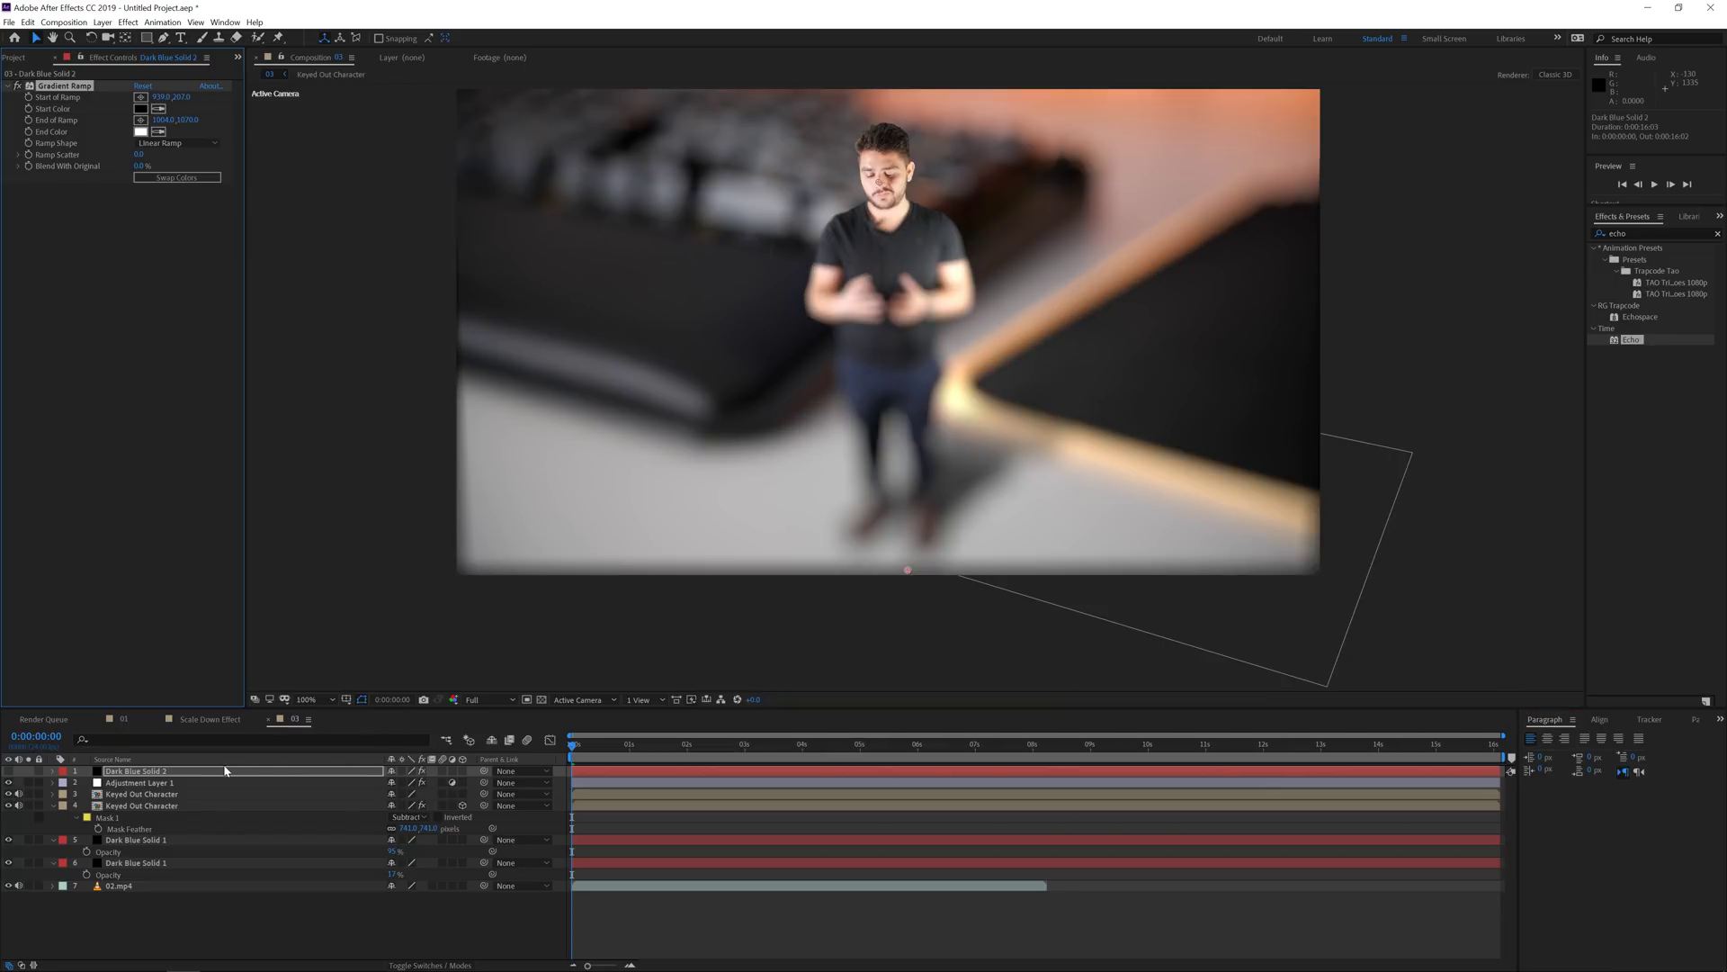
Set Camera Lens Blur radius to 7 with Repeat Edge Pixels enabled.
{"action": "left_click", "coordinate": [202, 782]}
{"action": "key", "text": "F4"}
{"action": "left_click", "coordinate": [142, 97]}
{"action": "type", "text": "15"}
{"action": "key", "text": "Return"}
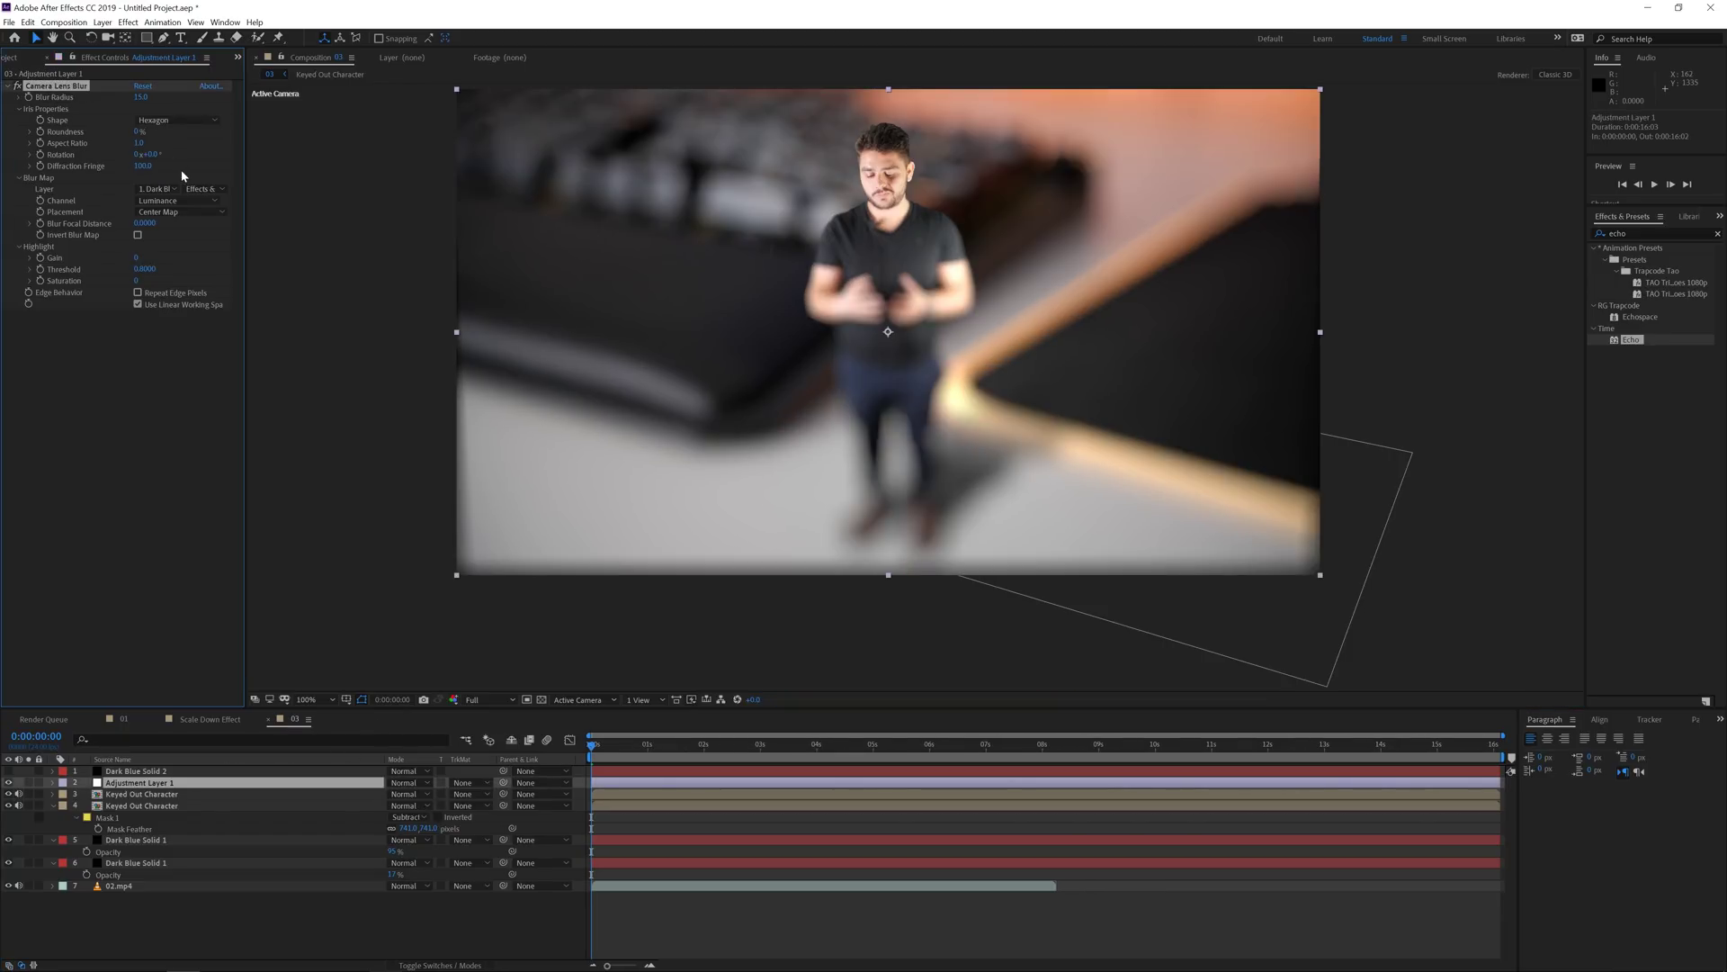
{"action": "left_click", "coordinate": [156, 296]}
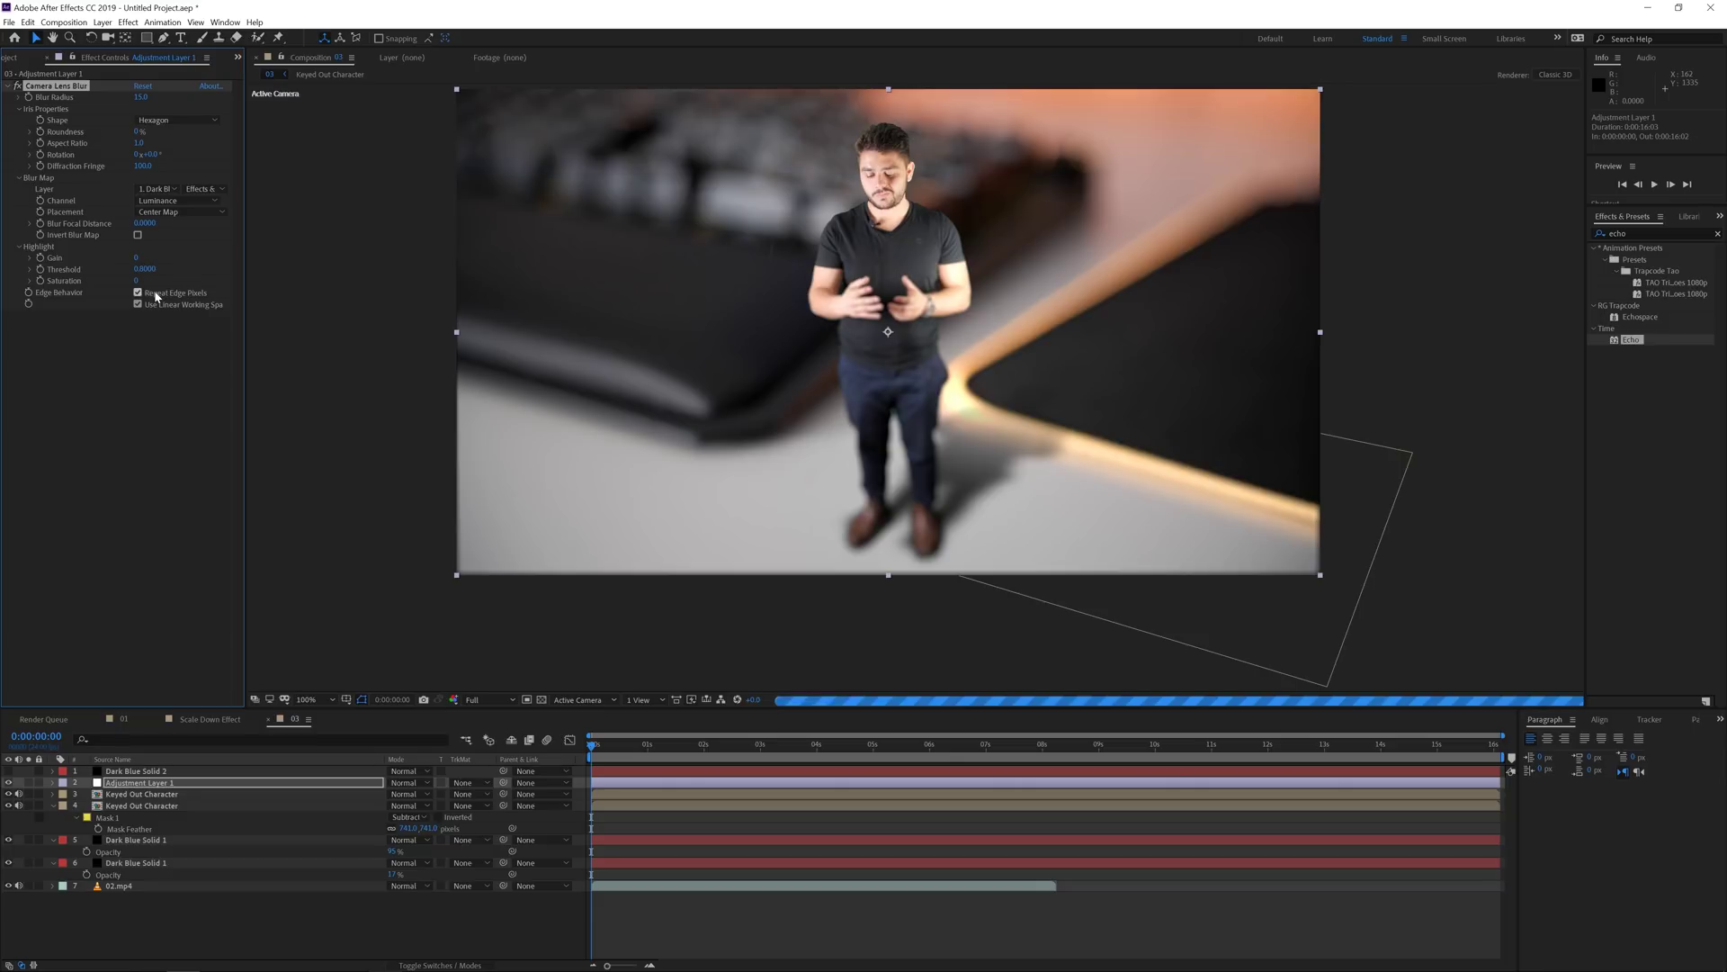
{"action": "left_click", "coordinate": [139, 97]}
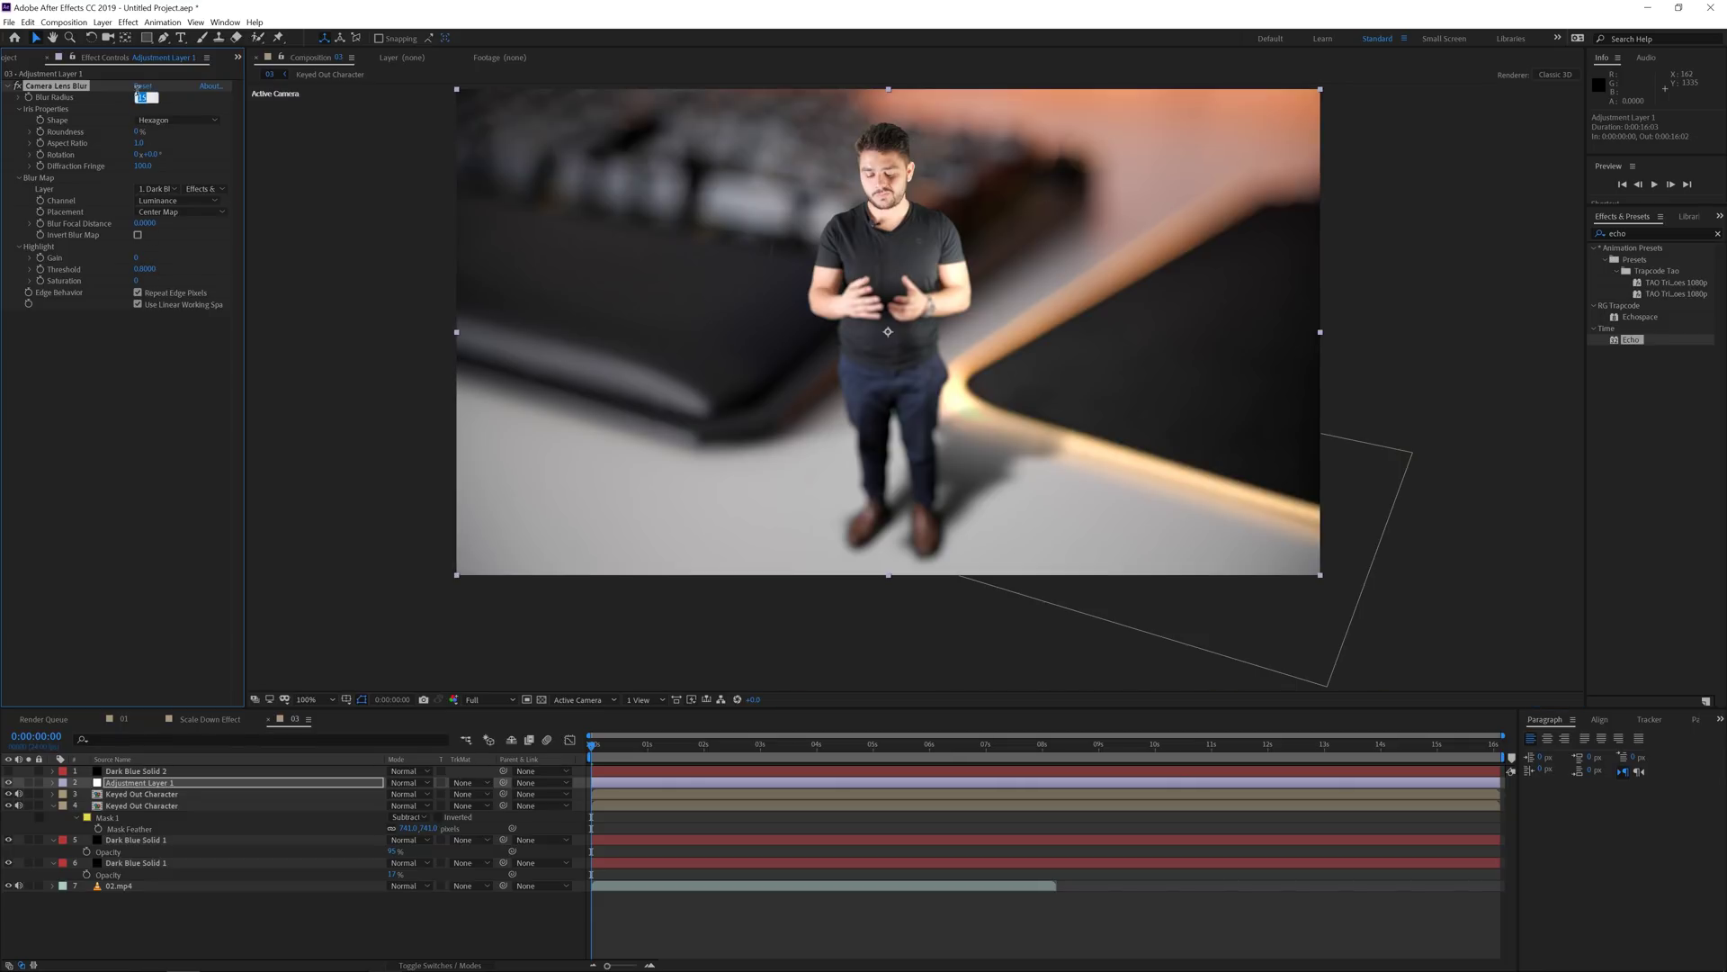
{"action": "type", "text": "7"}
{"action": "key", "text": "Return"}
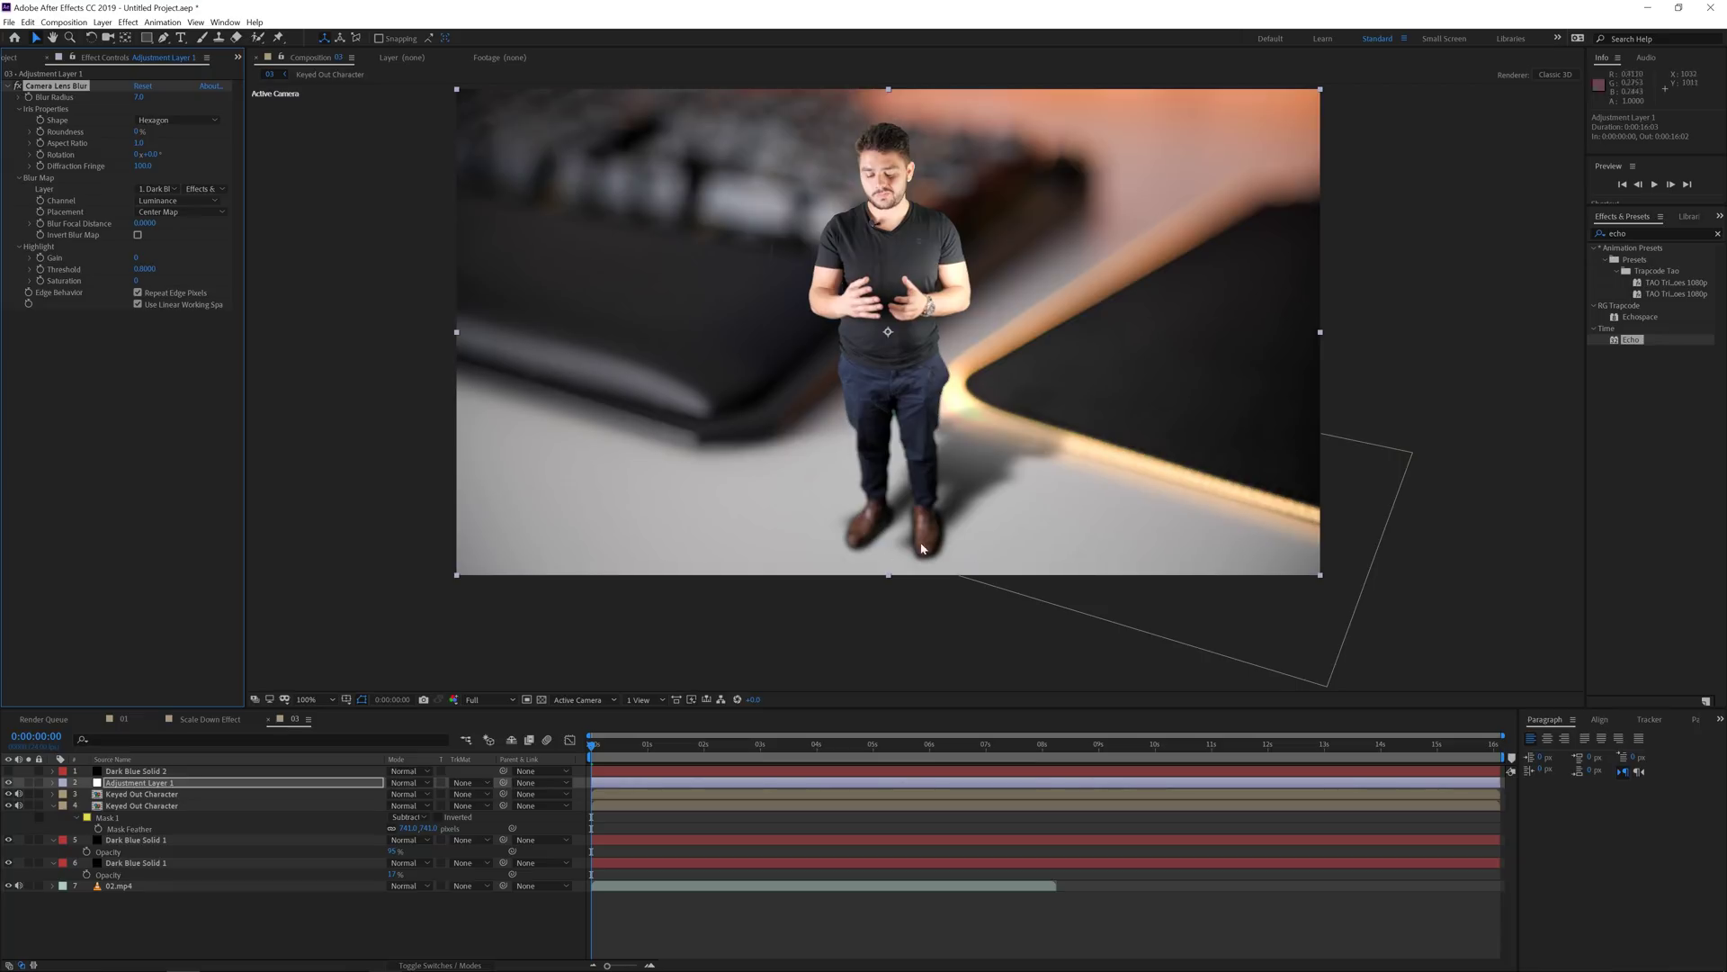
Lower the two Dark Blue Solid feet-darkening layers to 44% opacity.
{"action": "left_click", "coordinate": [162, 842]}
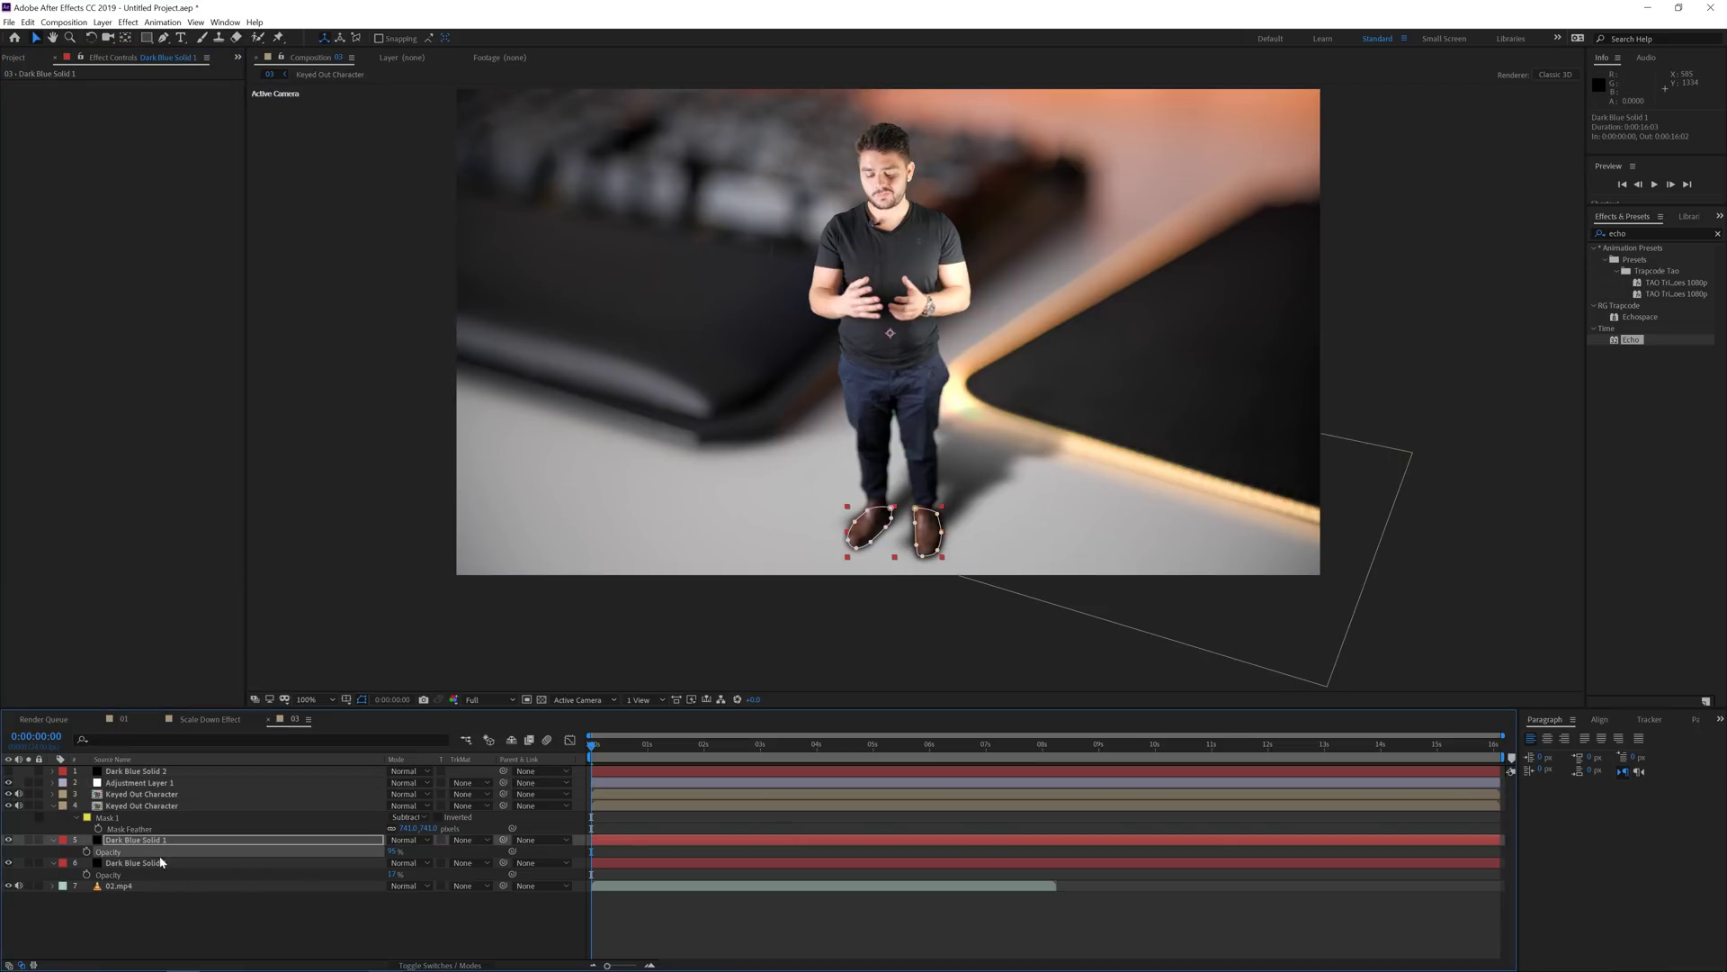
{"action": "left_click", "coordinate": [221, 865], "text": "ctrl"}
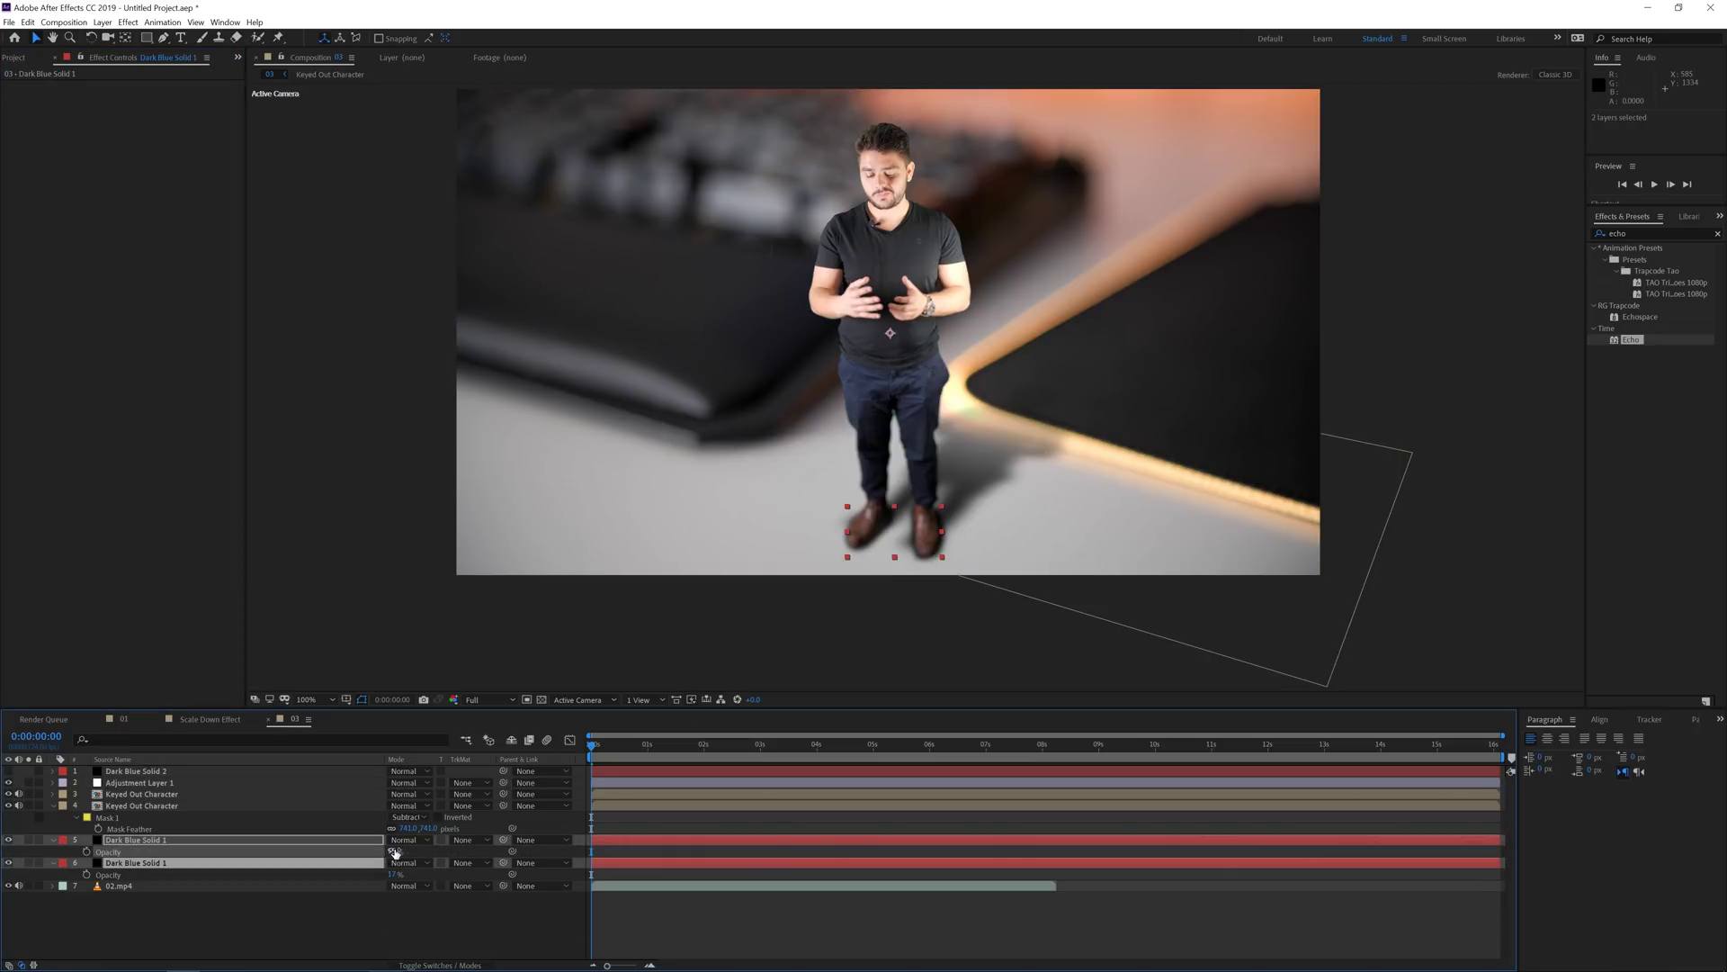
{"action": "left_click_drag", "start_coordinate": [387, 851], "coordinate": [361, 851]}
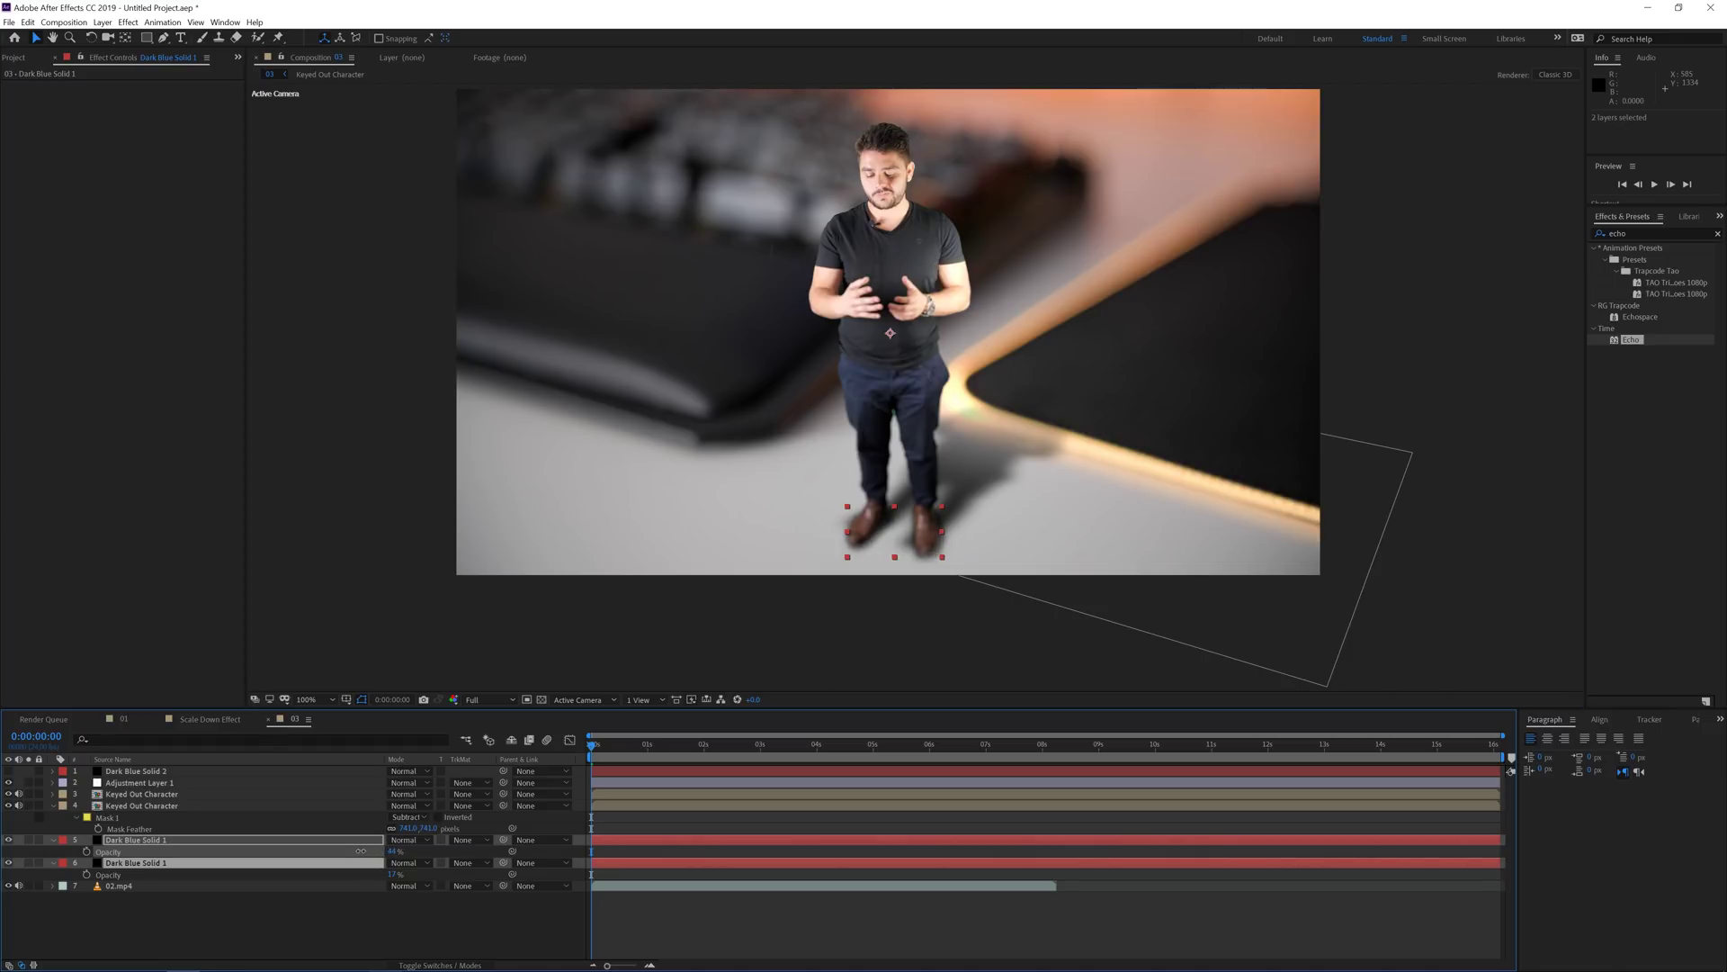
Raise the Keyed Out Character cast shadow to 54% opacity and preview the composite.
{"action": "left_click", "coordinate": [167, 806]}
{"action": "key", "text": "t"}
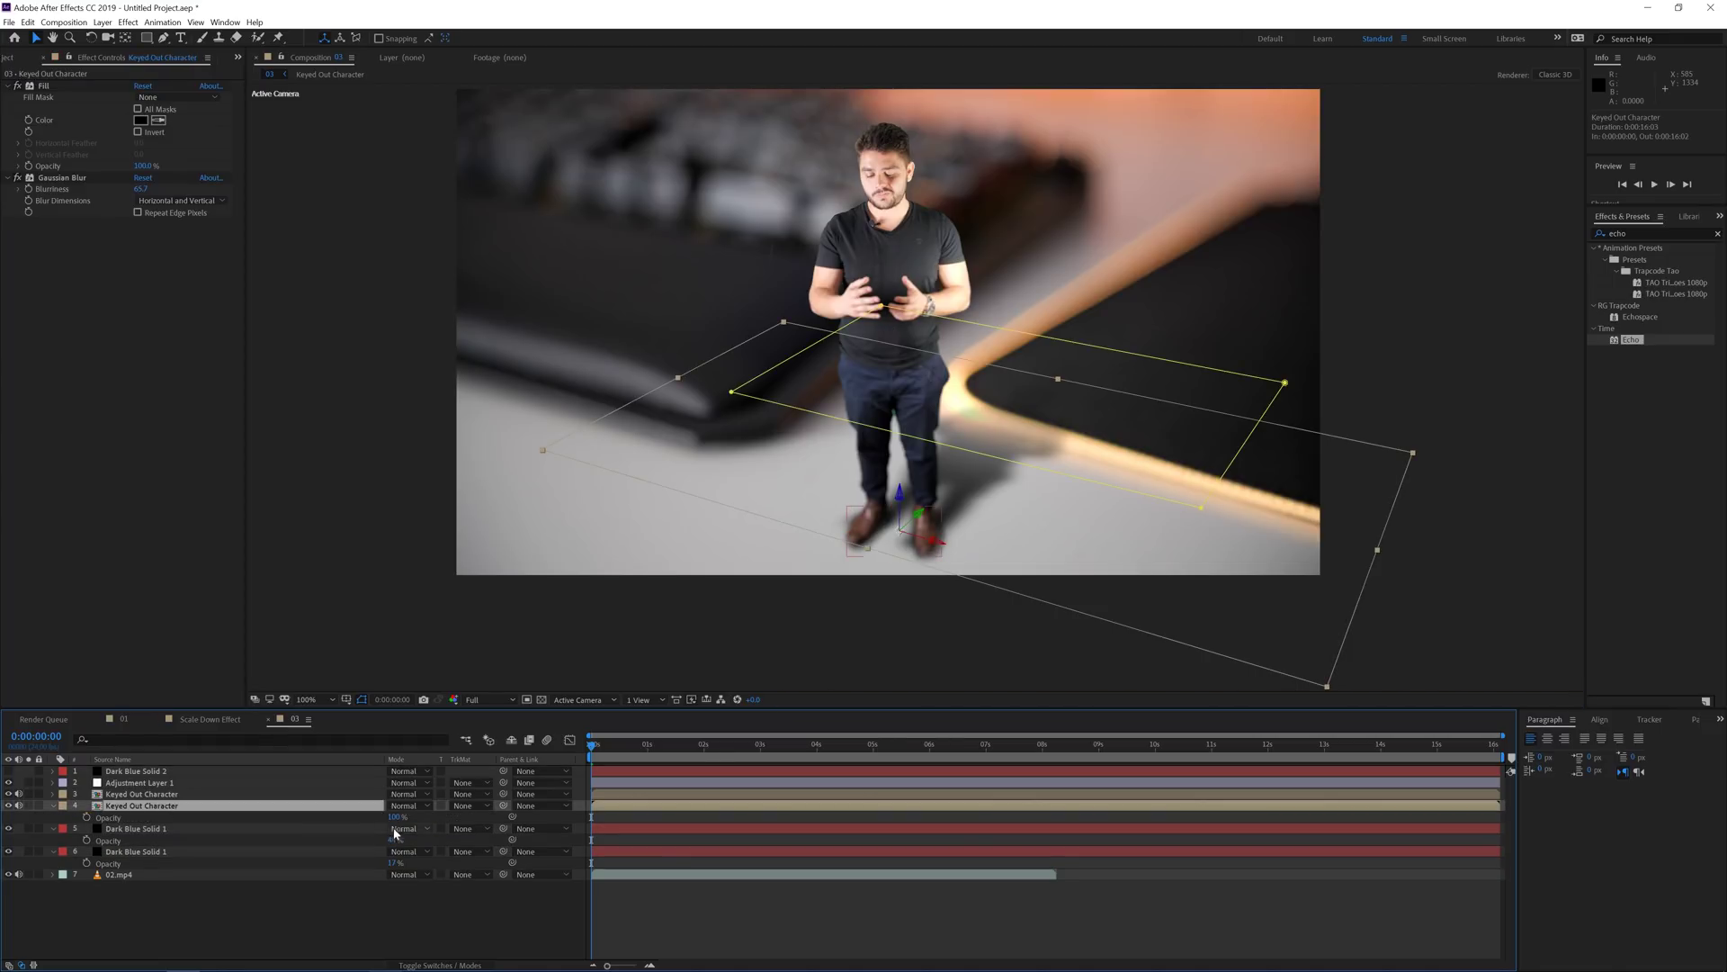
{"action": "left_click_drag", "start_coordinate": [392, 816], "coordinate": [398, 816]}
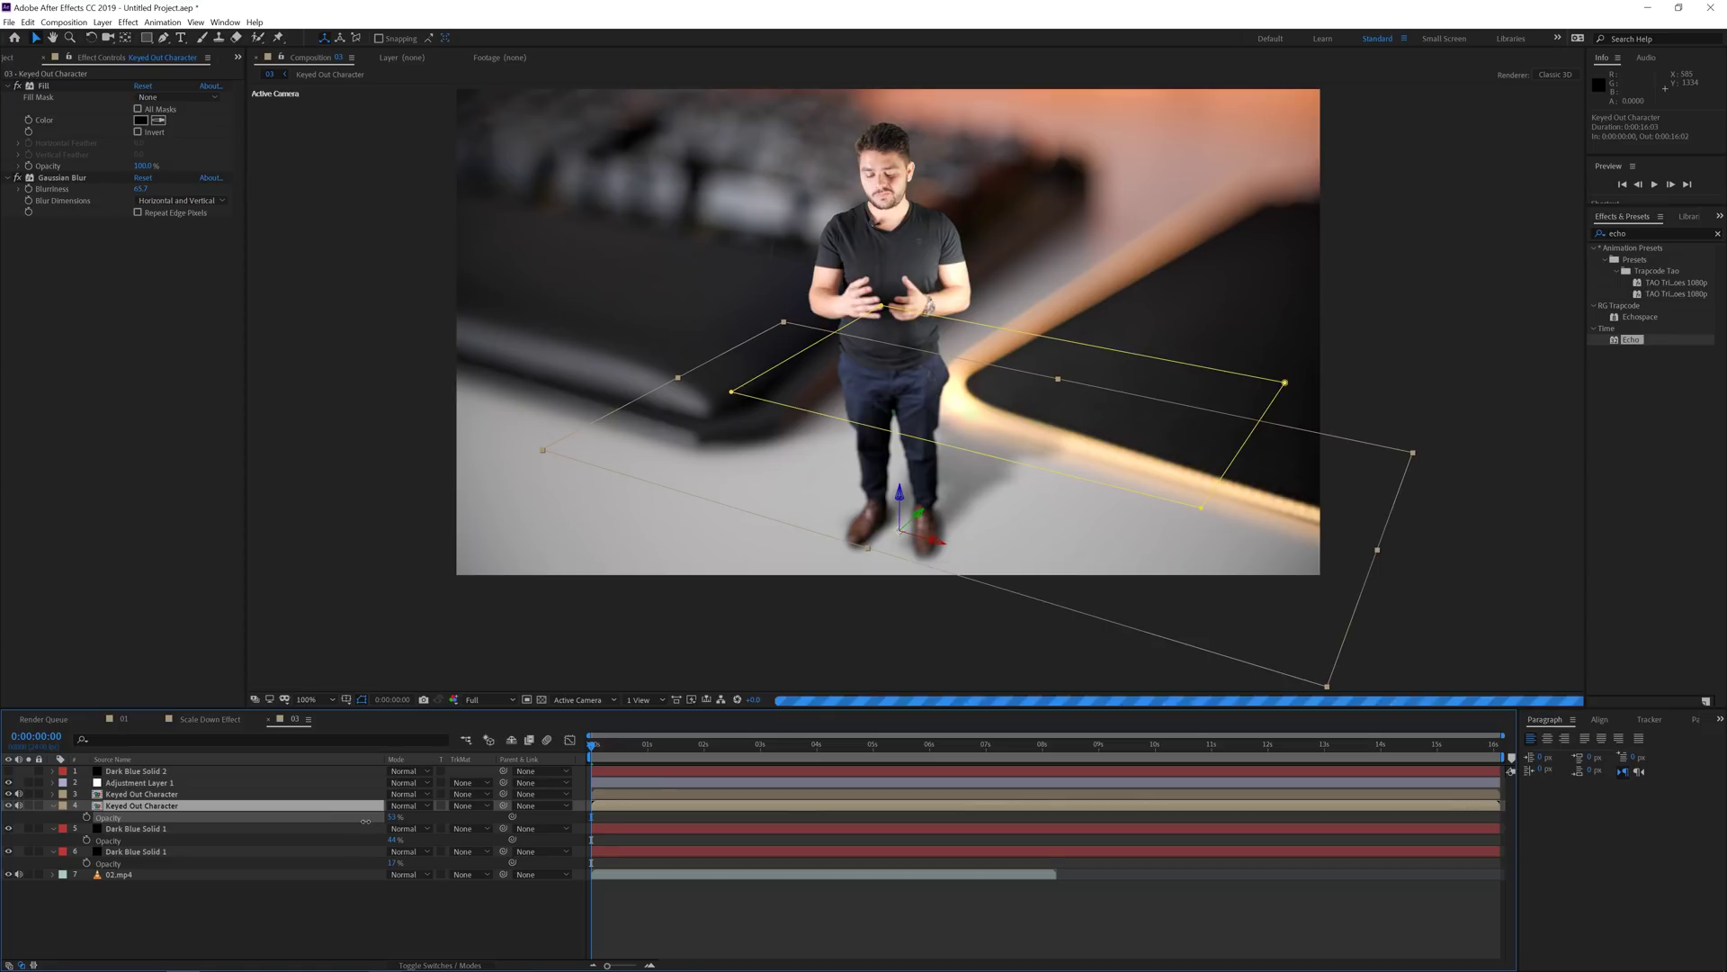
{"action": "left_click", "coordinate": [662, 784]}
{"action": "key", "text": "space"}
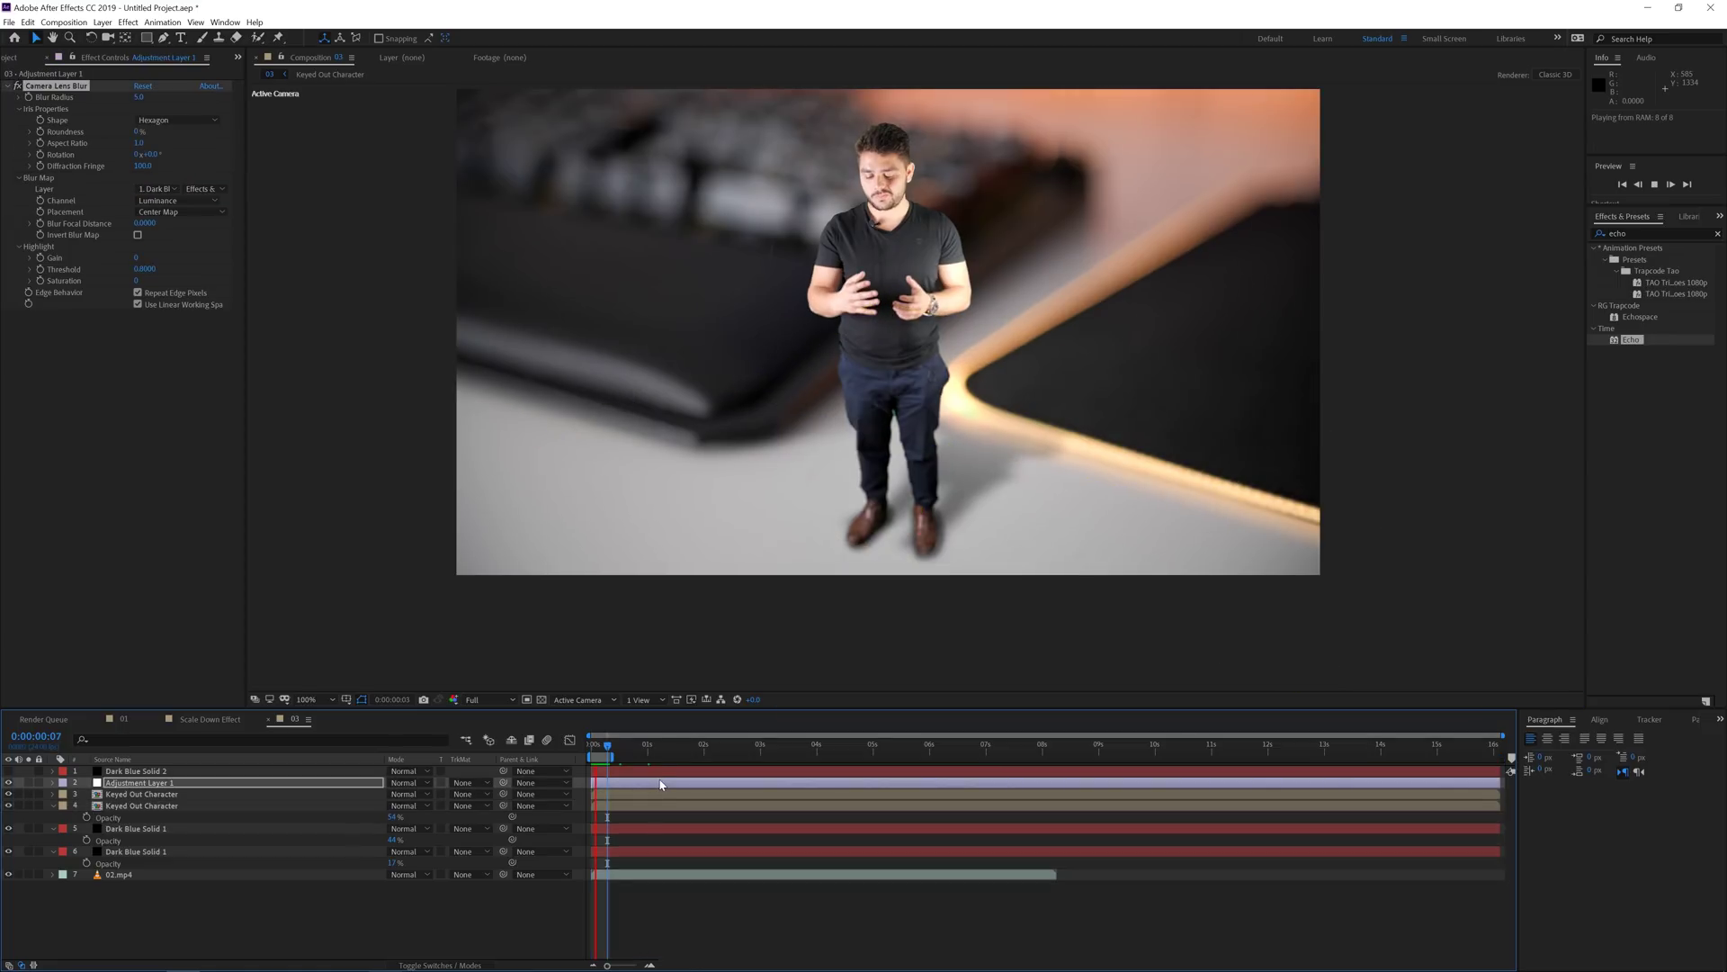
Halt the RAM preview so comp 03 holds still on the finished shot.
{"action": "left_click", "coordinate": [602, 746]}
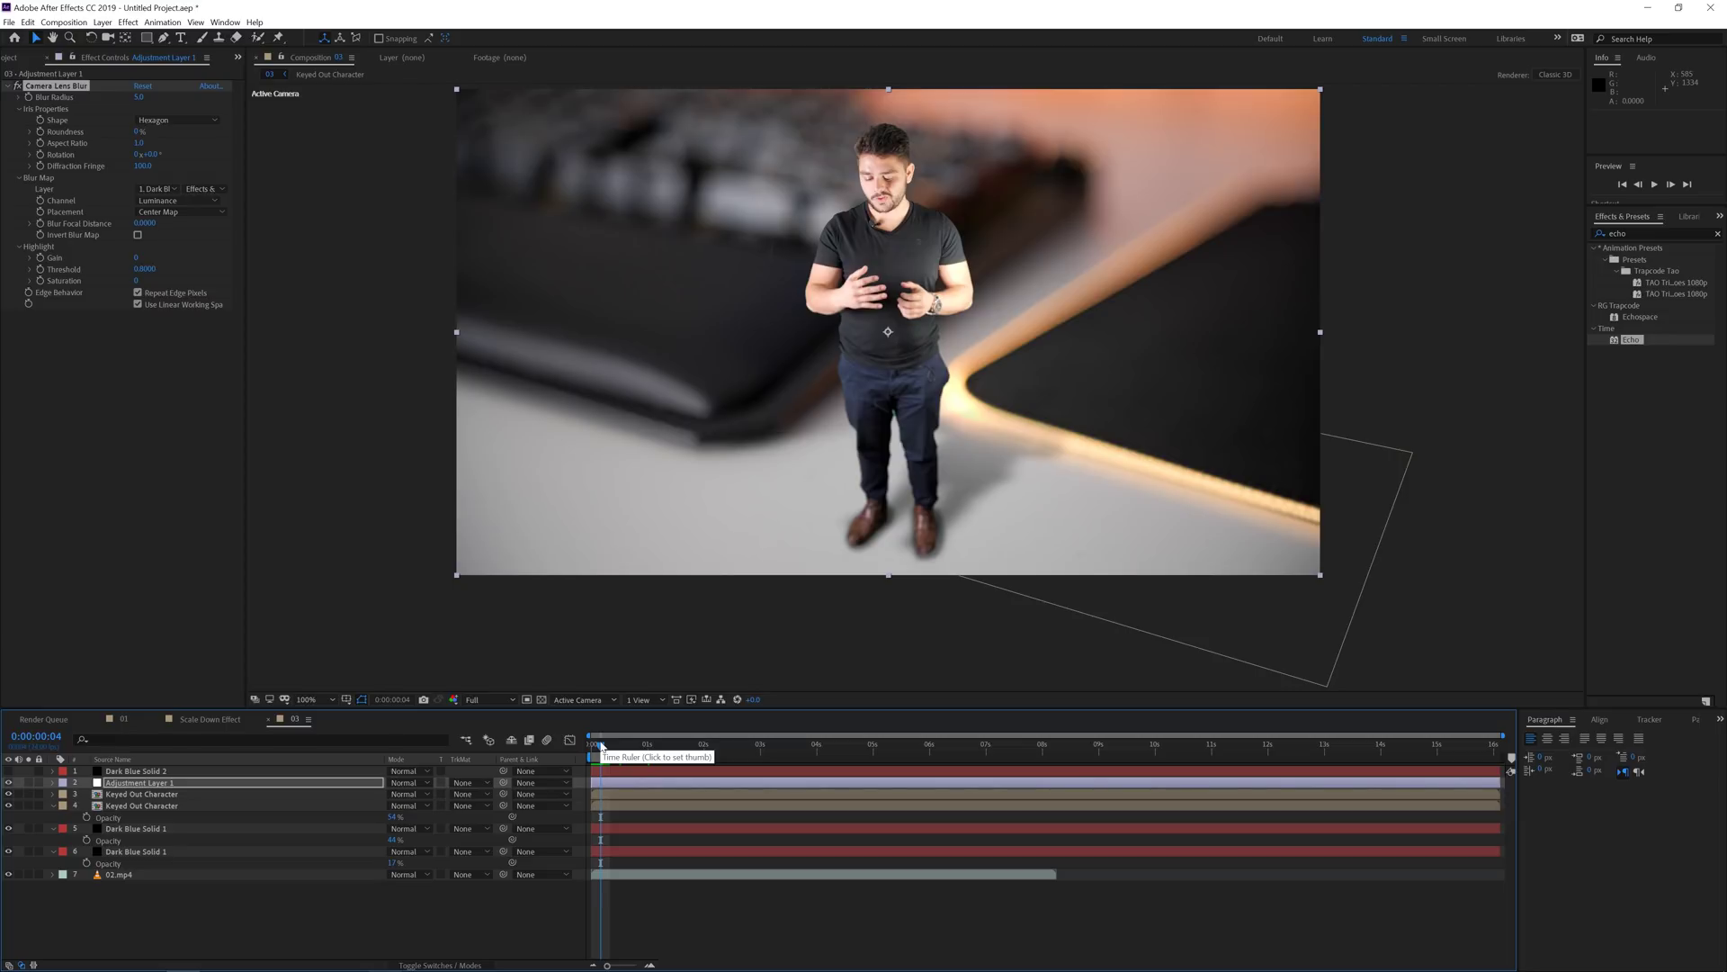